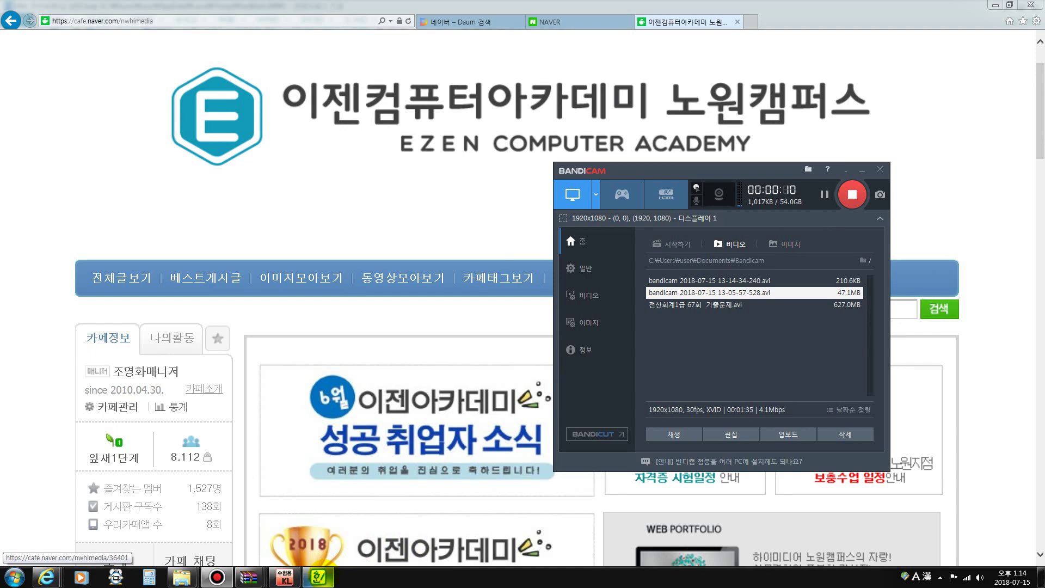
# Bring the 68회 전산회계1급 답안.hwp answer sheet to the front in Hangul and scroll up to its top
pyautogui.click(317, 577)
pyautogui.scroll(1, 528, 366)
pyautogui.scroll(1, 528, 365)
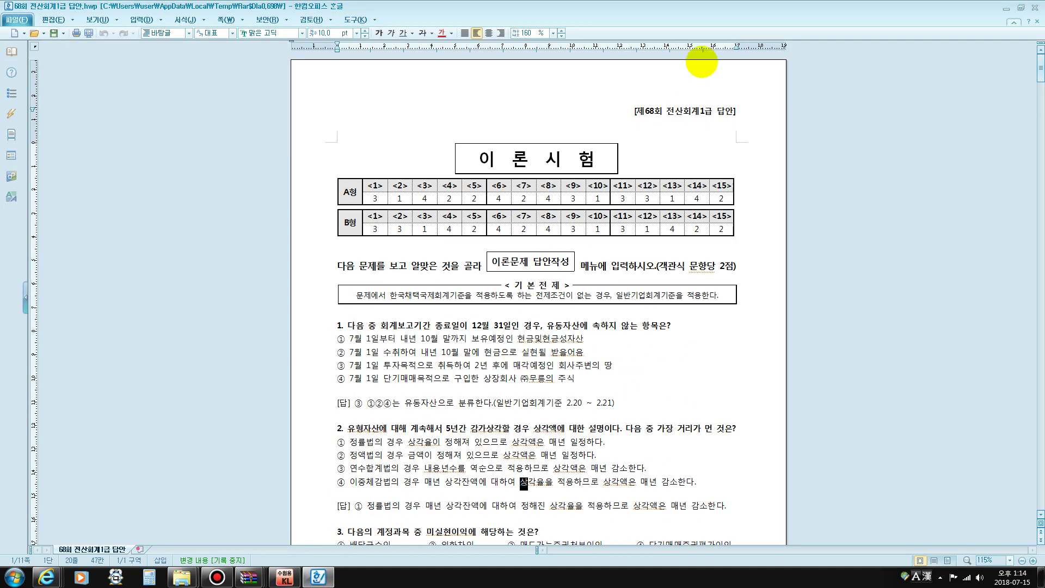
pyautogui.scroll(-2, 599, 185)
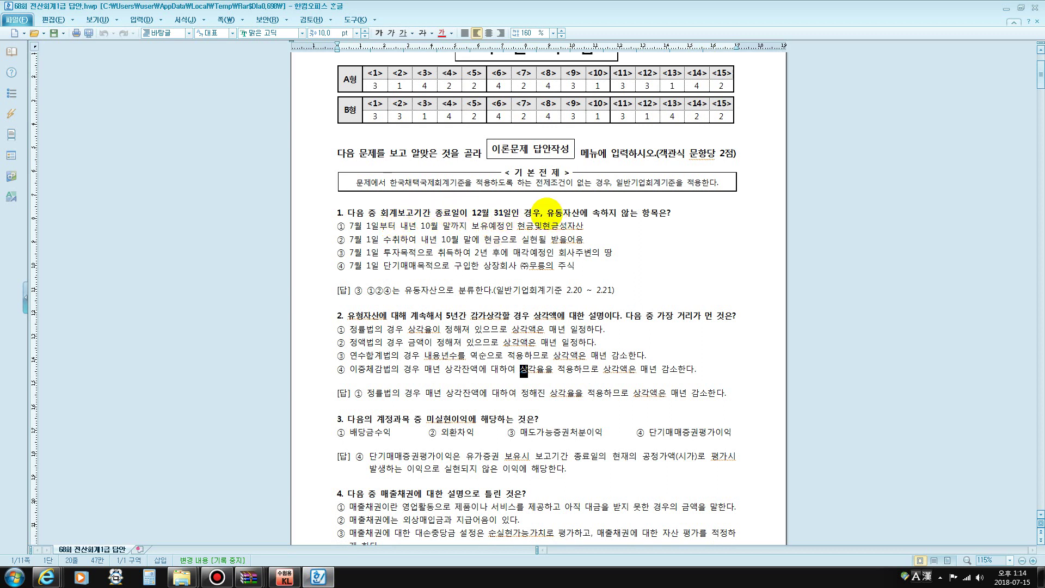
pyautogui.moveTo(546, 212); pyautogui.dragTo(568, 211)
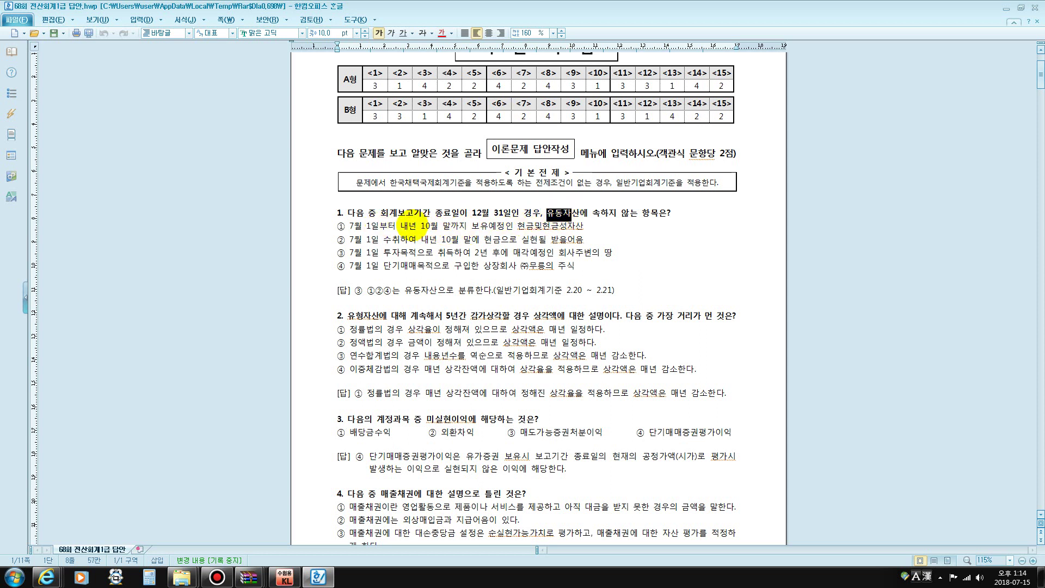
pyautogui.moveTo(418, 225); pyautogui.dragTo(451, 225)
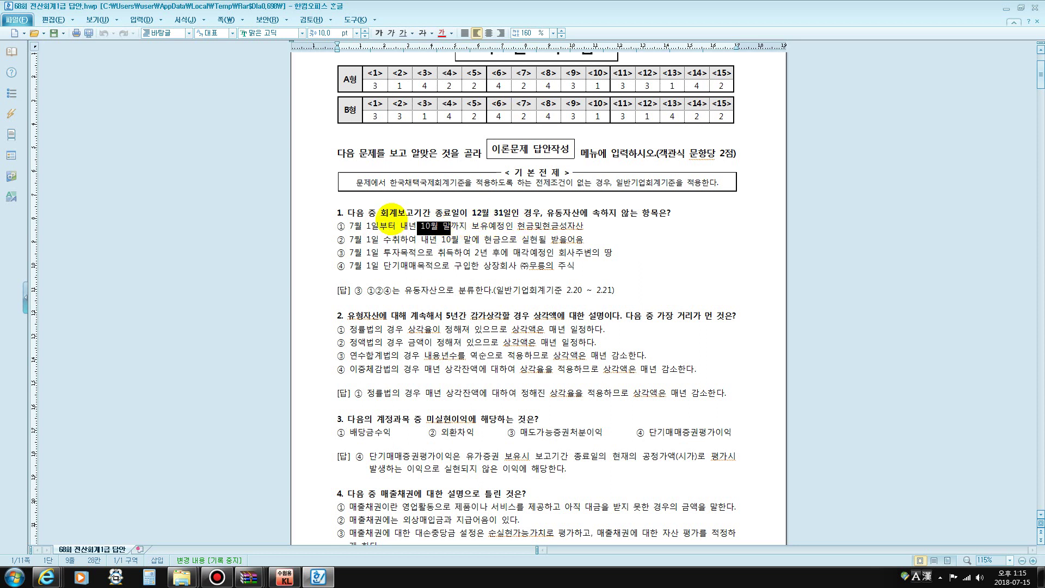
pyautogui.click(370, 226)
pyautogui.moveTo(350, 224); pyautogui.dragTo(450, 224)
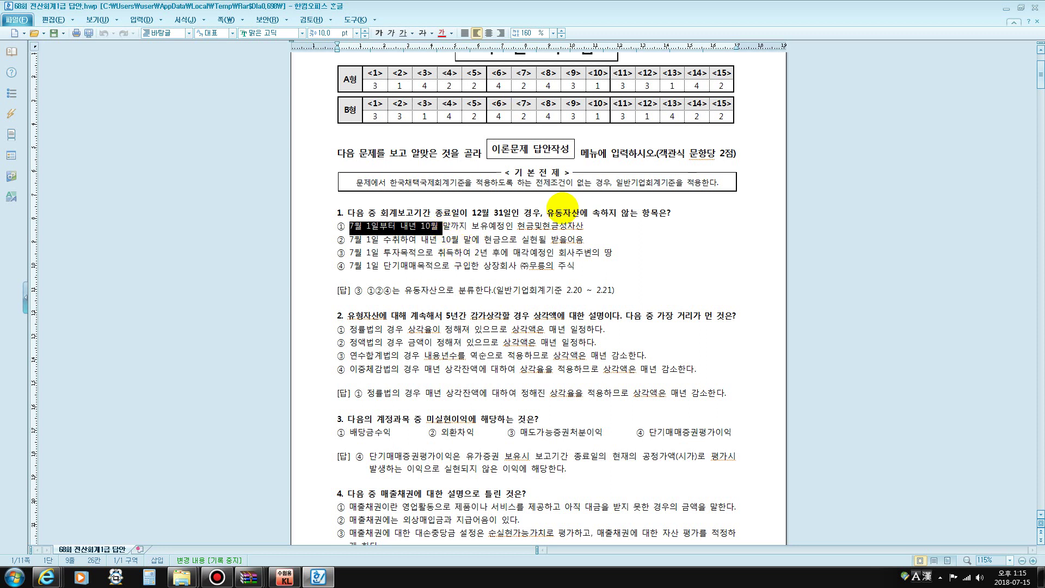
pyautogui.moveTo(555, 212); pyautogui.dragTo(569, 214)
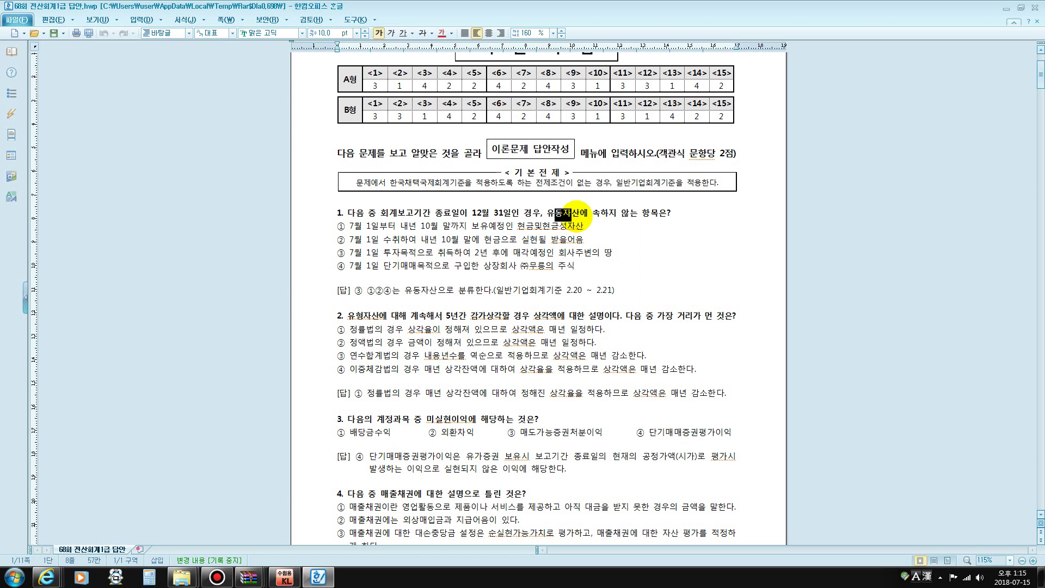
pyautogui.click(586, 226)
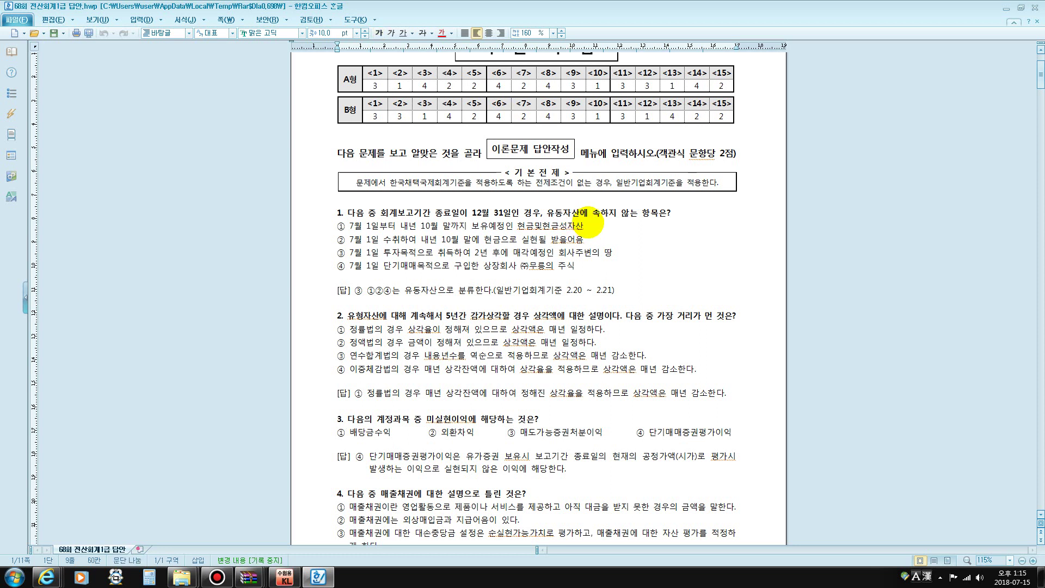
pyautogui.moveTo(349, 225); pyautogui.dragTo(363, 225)
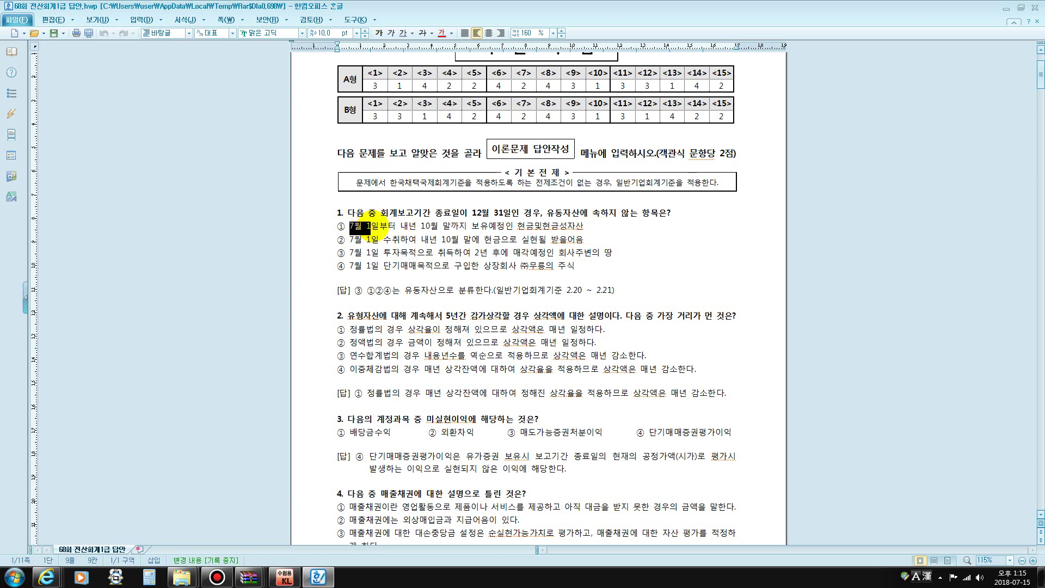
pyautogui.click(591, 228)
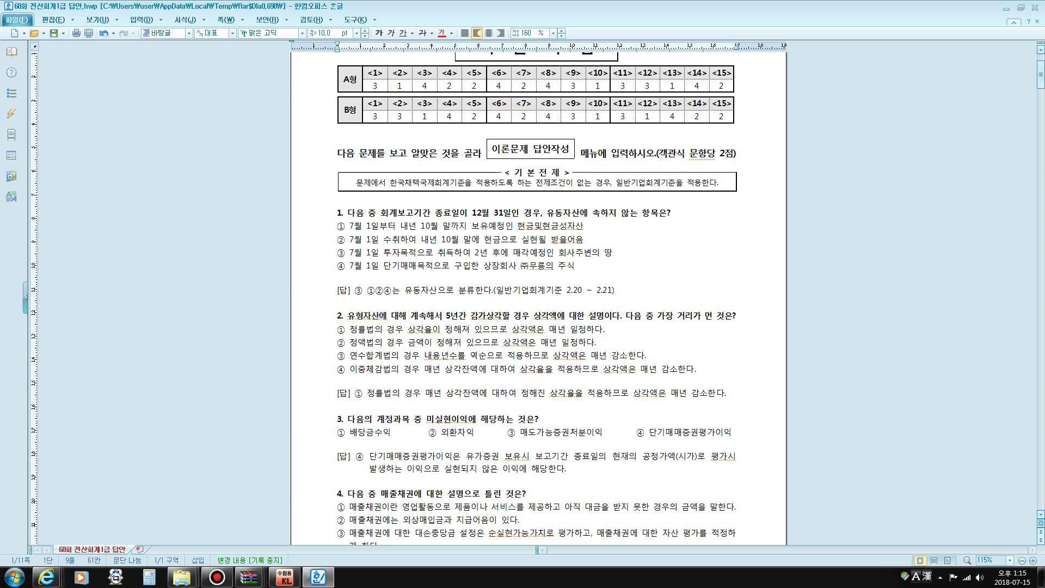
# Append '회계보고기간 종료일12/31' to option ① of question 1, pointing out the 12월 31일 date
pyautogui.write('정')
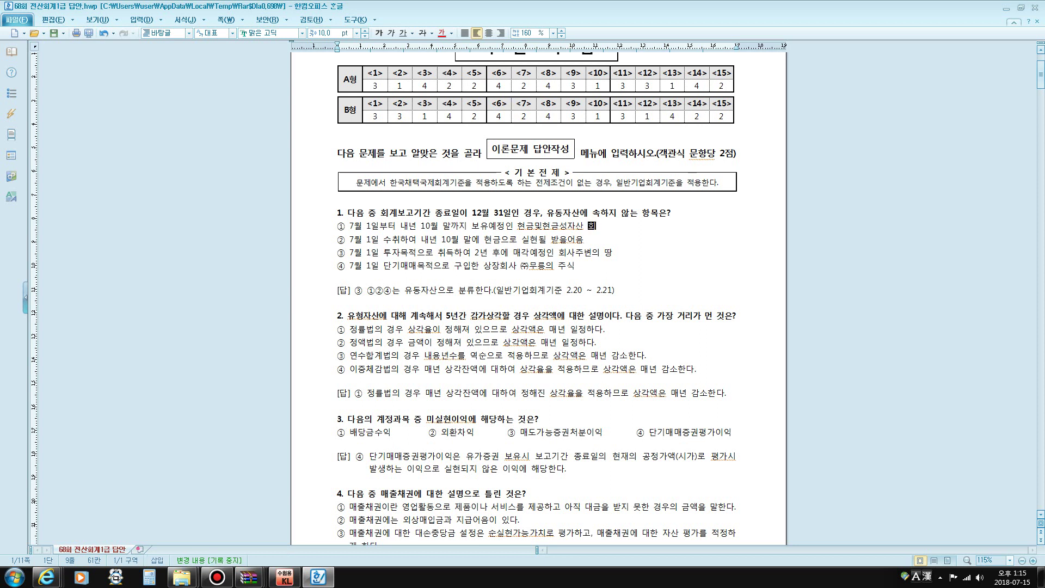
pyautogui.write('ㄱ')
pyautogui.write('보')
pyautogui.write('고기간 조')
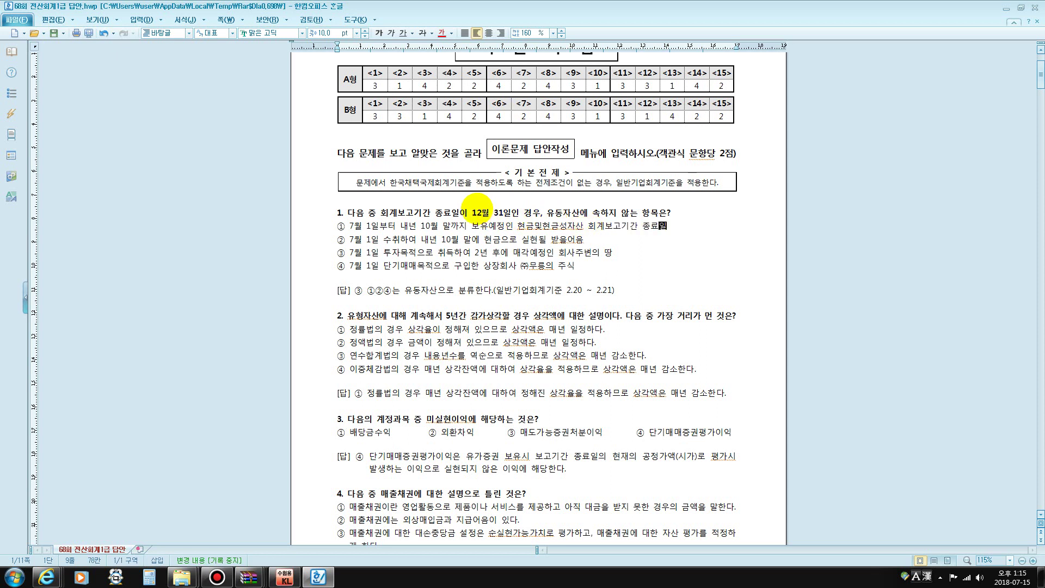
pyautogui.click(477, 214)
pyautogui.hotkey('shift', 'Home')
pyautogui.moveTo(635, 228); pyautogui.dragTo(675, 227)
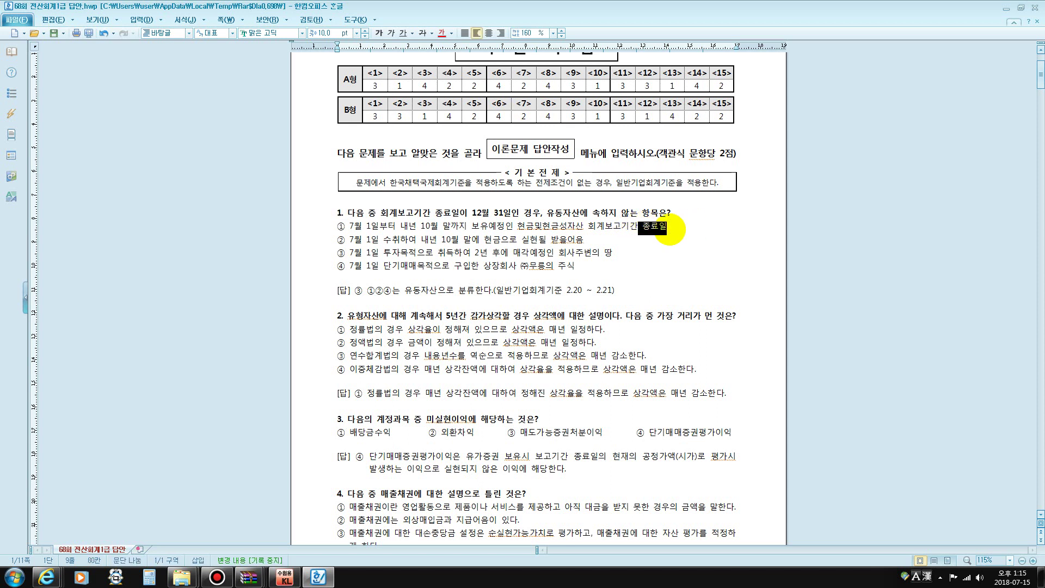
pyautogui.click(671, 226)
pyautogui.write('12/31')
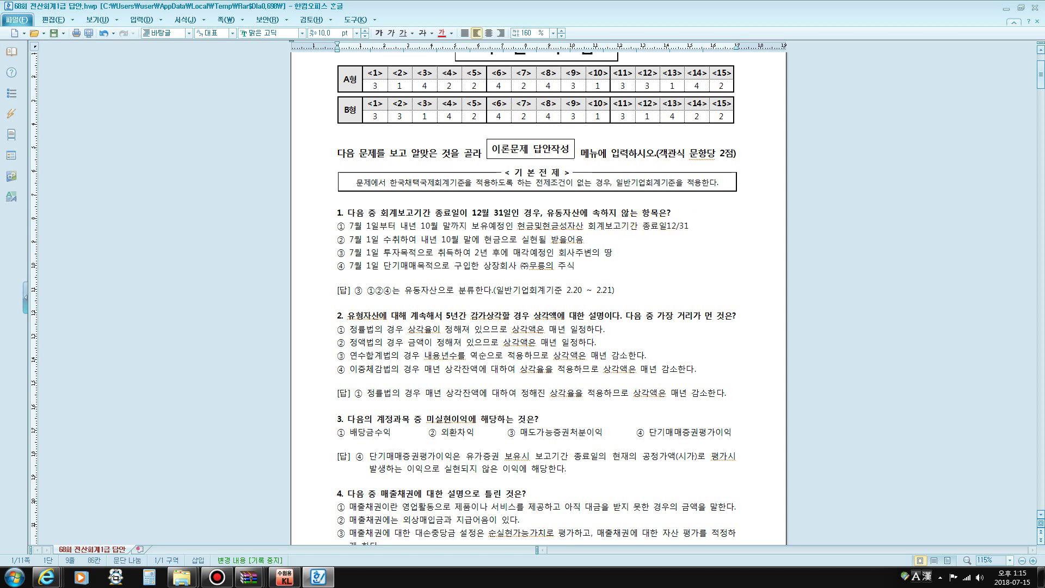
pyautogui.press('F12')
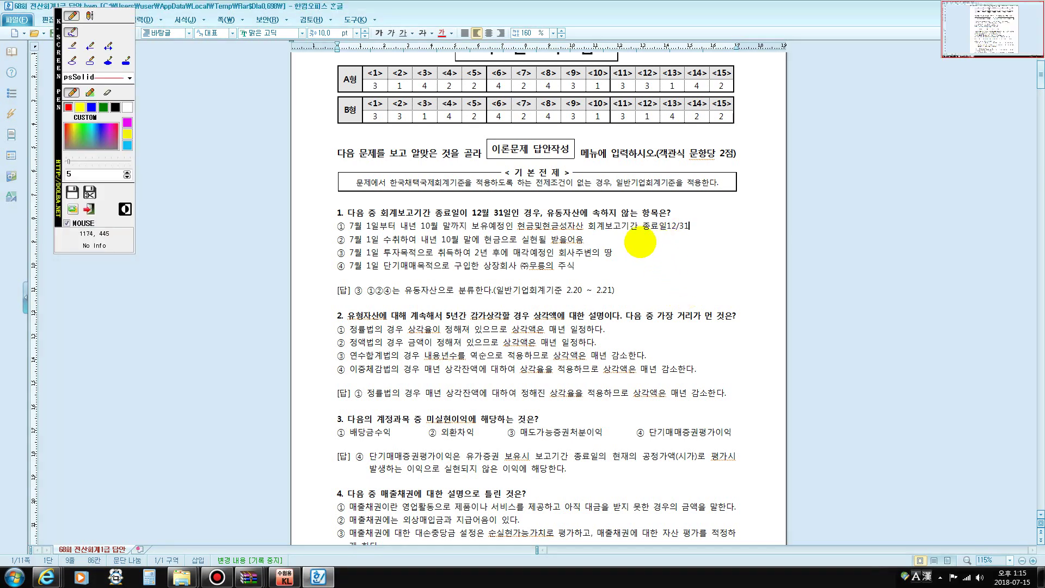
pyautogui.moveTo(641, 208)
pyautogui.mouseDown()
pyautogui.moveTo(691, 212)
pyautogui.moveTo(699, 240)
pyautogui.moveTo(640, 240)
pyautogui.mouseUp()
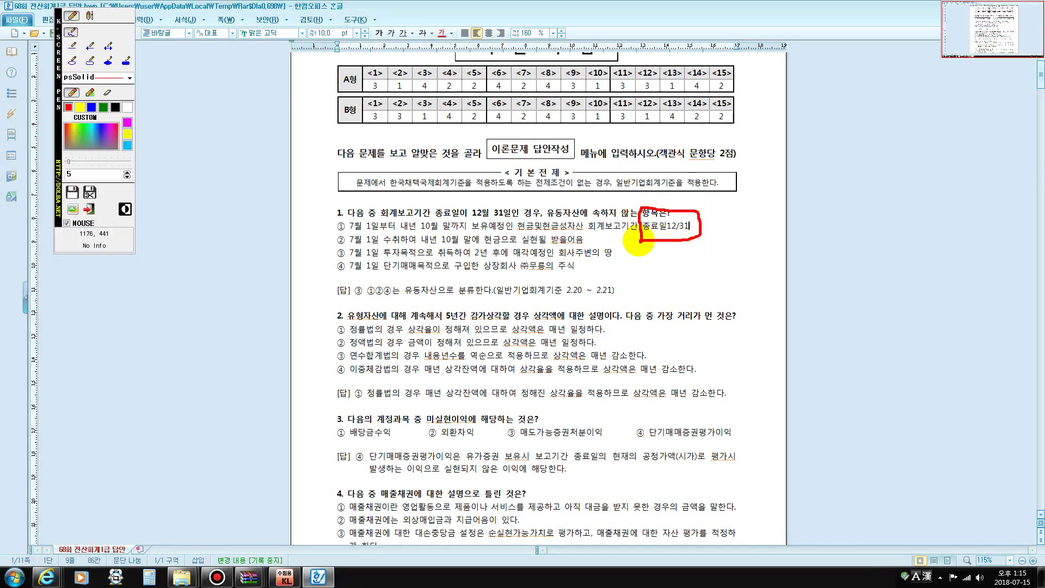
pyautogui.moveTo(348, 230); pyautogui.dragTo(371, 230)
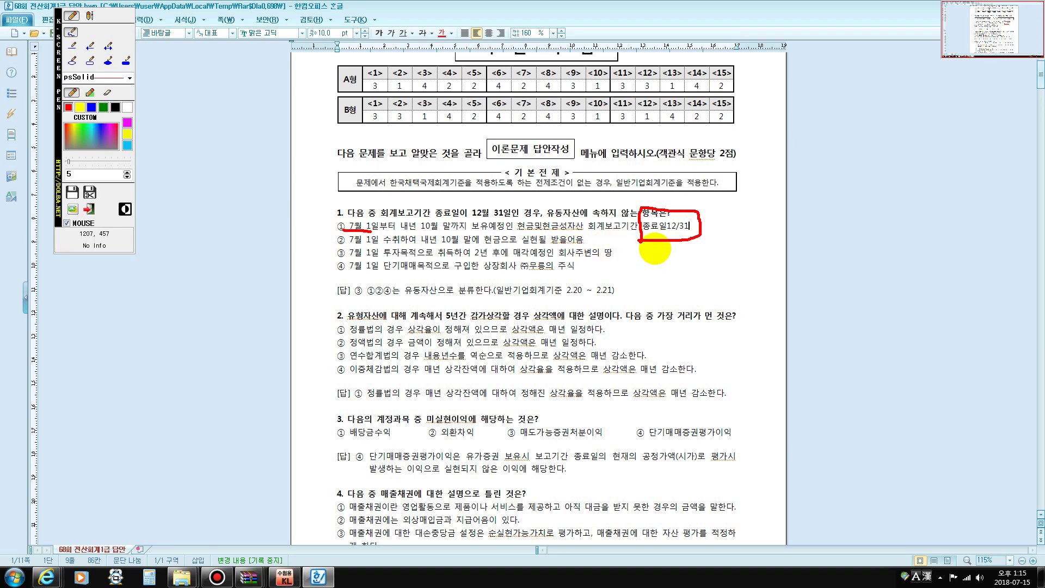
pyautogui.moveTo(654, 249)
pyautogui.mouseDown()
pyautogui.moveTo(656, 209)
pyautogui.moveTo(664, 251)
pyautogui.moveTo(670, 226)
pyautogui.moveTo(794, 217)
pyautogui.moveTo(773, 229)
pyautogui.mouseUp()
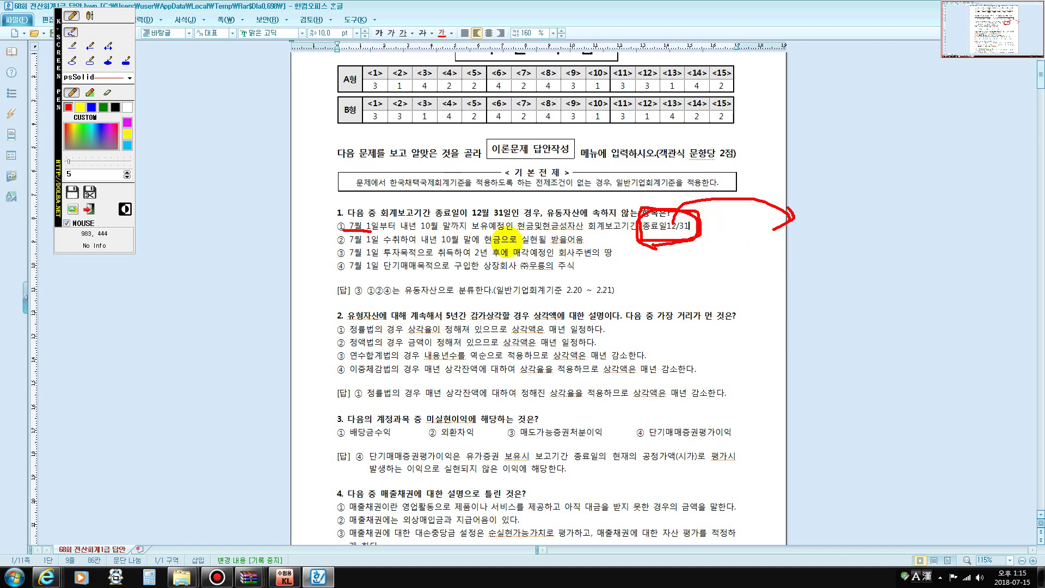
pyautogui.press('Escape')
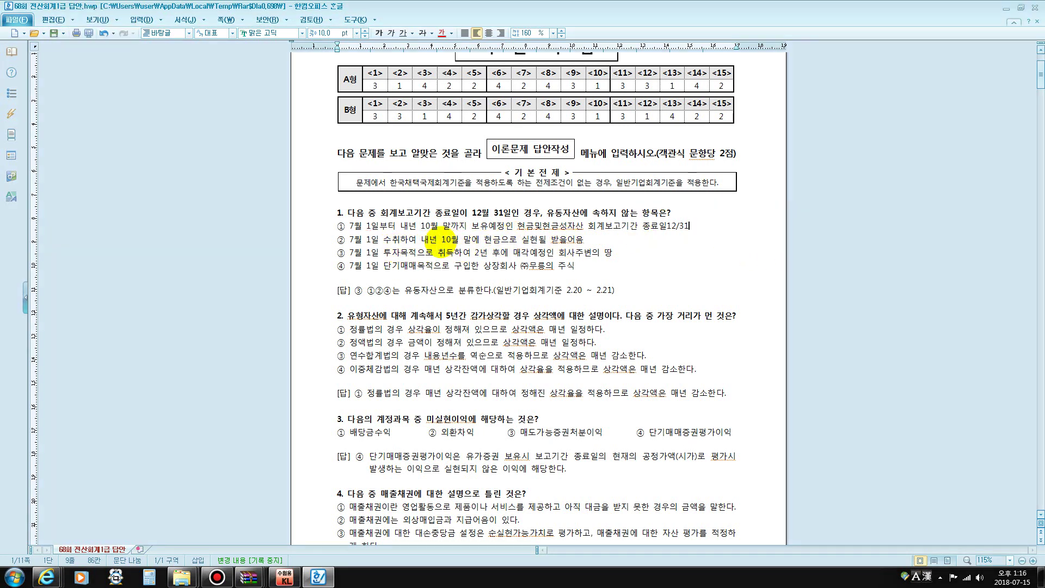
# Add 투자부동산 after 땅 in option ③, highlighting 10월 말에, 2년 후에 and option ④'s wording
pyautogui.moveTo(429, 239); pyautogui.dragTo(480, 240)
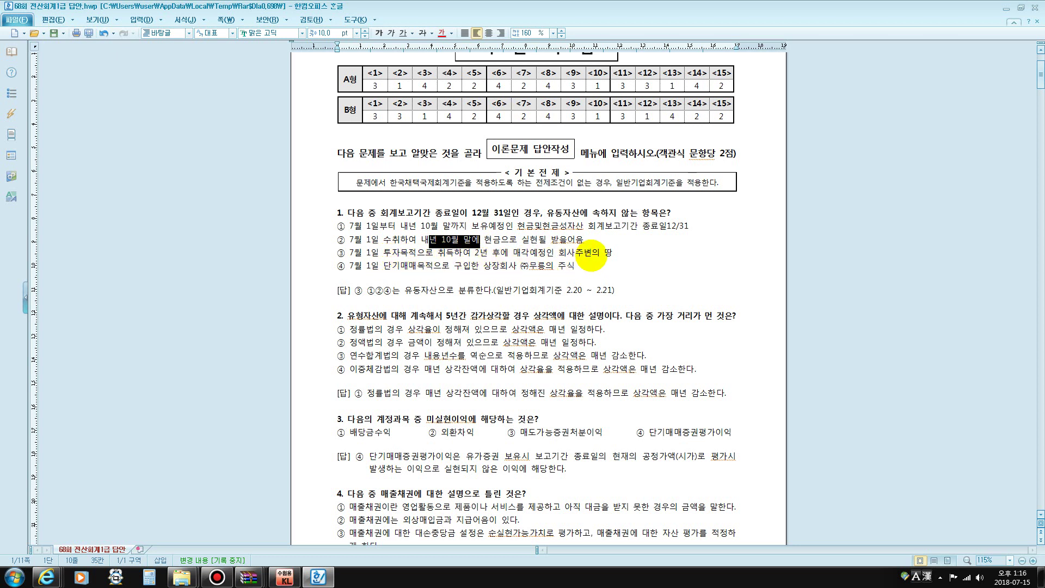
pyautogui.click(614, 252)
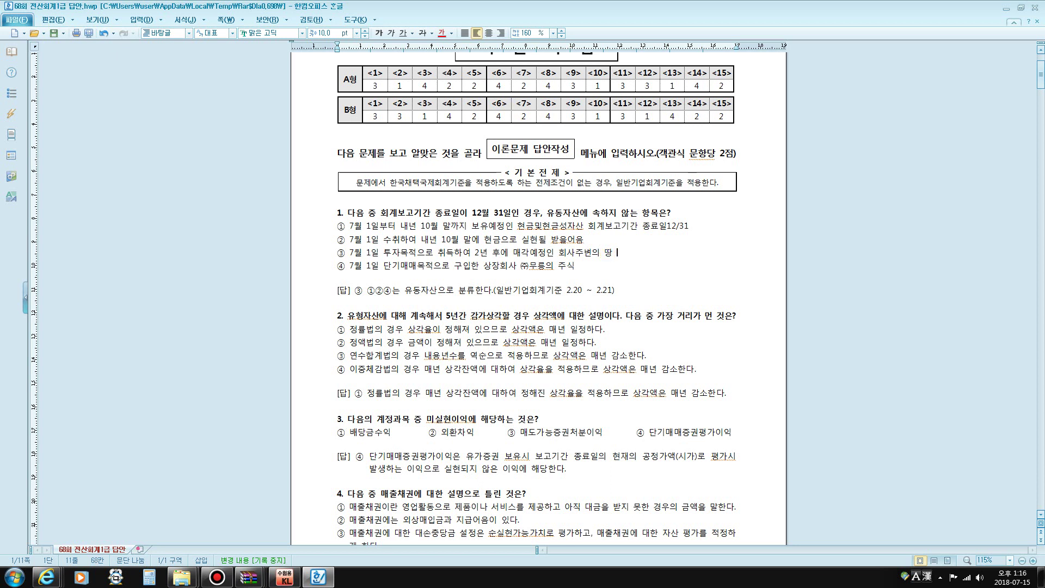
pyautogui.write('투자')
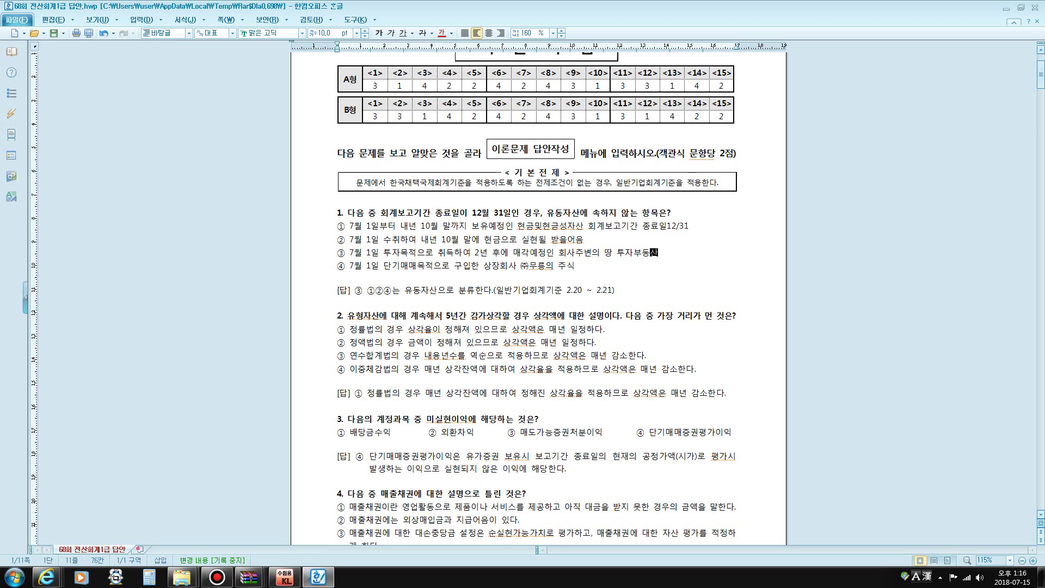
pyautogui.write('부동산')
pyautogui.click(451, 248)
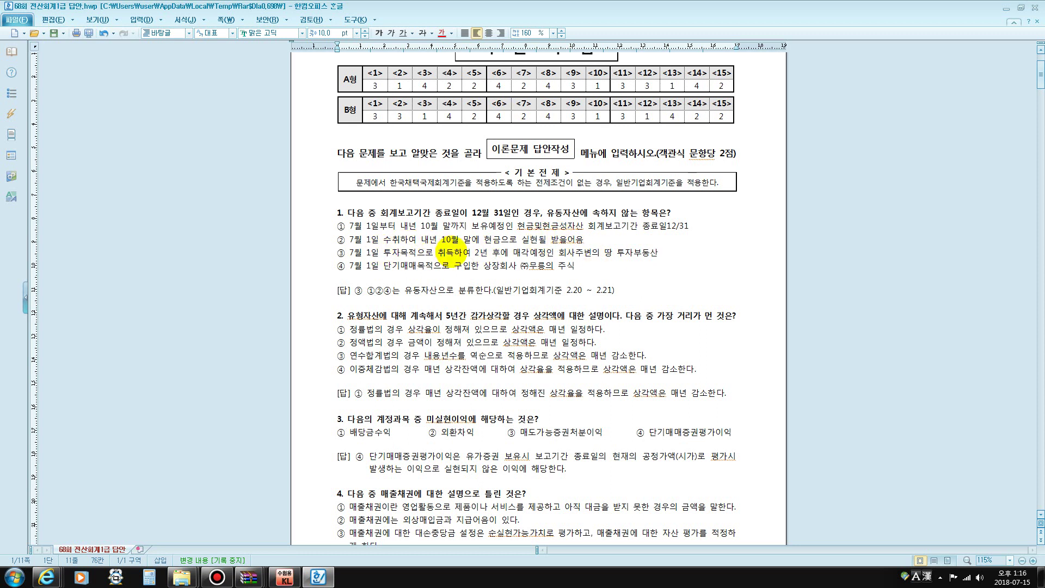
pyautogui.moveTo(471, 253); pyautogui.dragTo(512, 253)
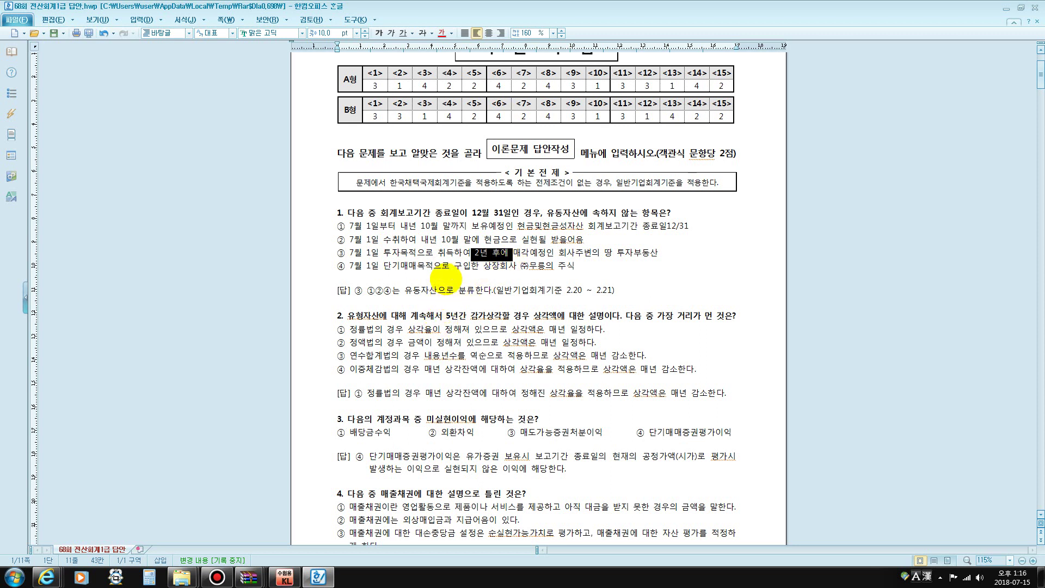
pyautogui.moveTo(379, 266); pyautogui.dragTo(484, 282)
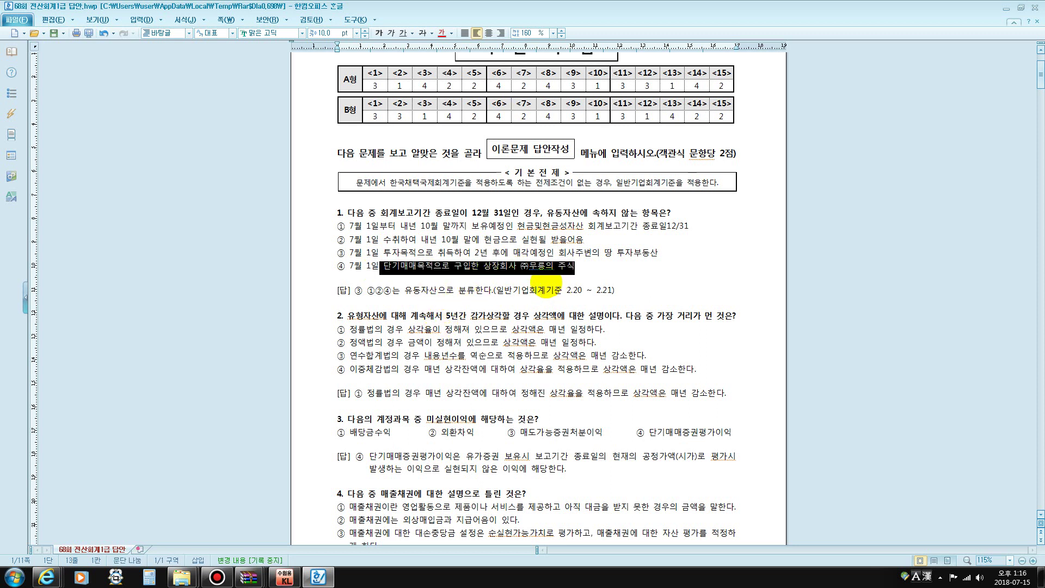
pyautogui.click(592, 272)
pyautogui.scroll(-3, 560, 264)
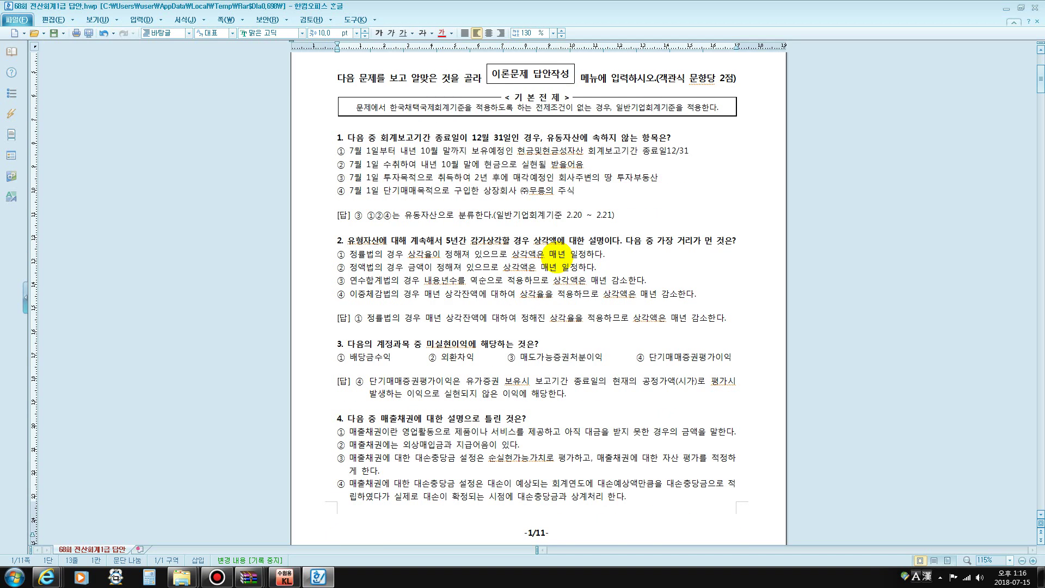
pyautogui.scroll(-1, 560, 264)
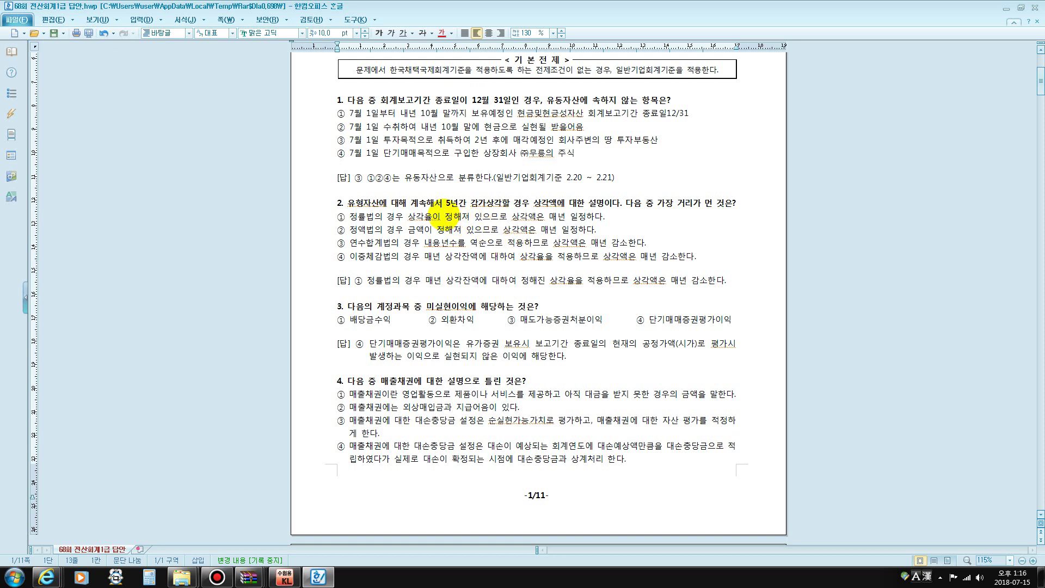
pyautogui.moveTo(356, 215); pyautogui.dragTo(544, 210)
pyautogui.click(406, 231)
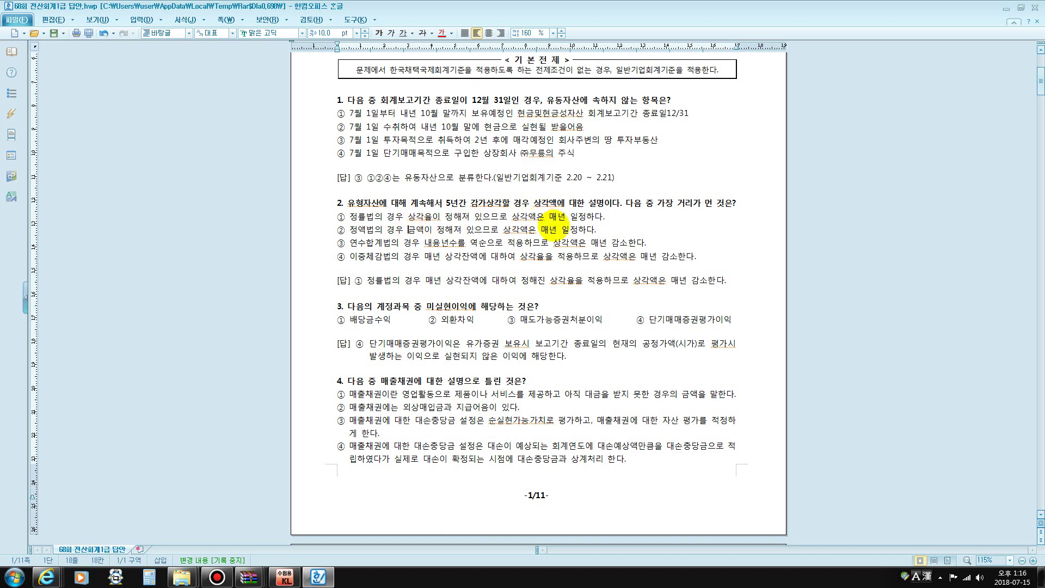
pyautogui.moveTo(375, 215); pyautogui.dragTo(329, 216)
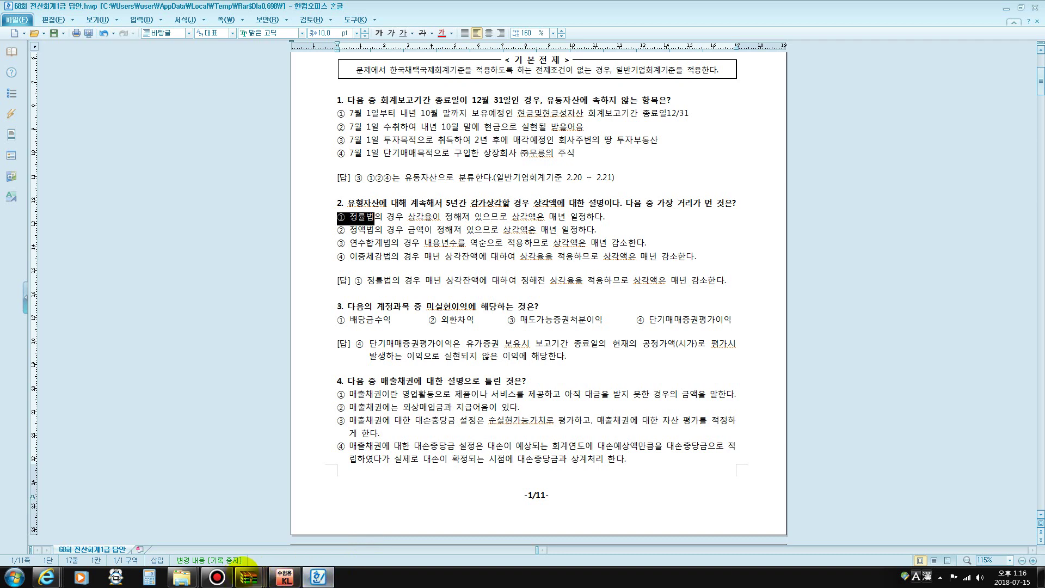
pyautogui.click(216, 577)
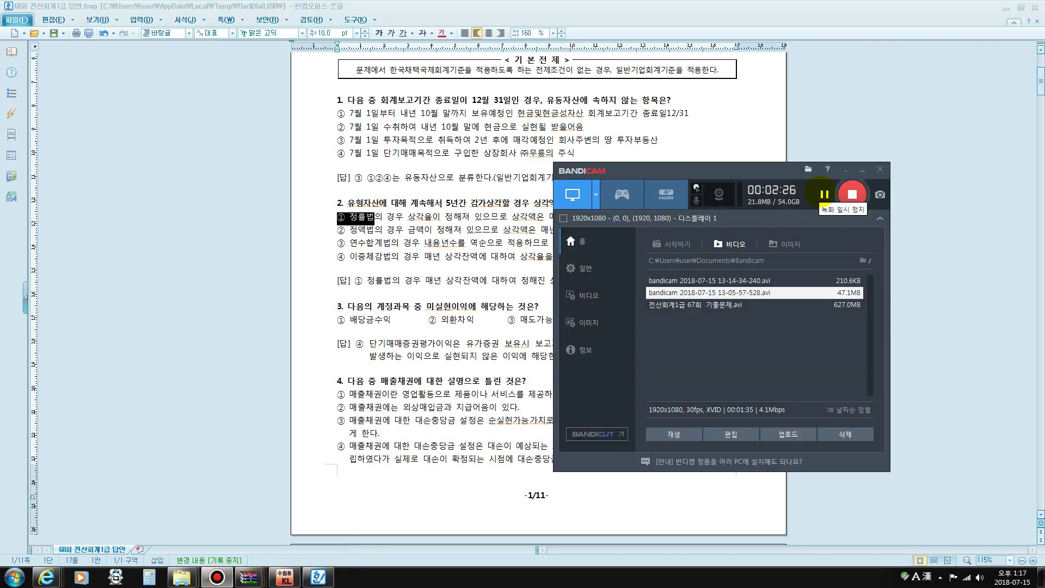
pyautogui.click(861, 170)
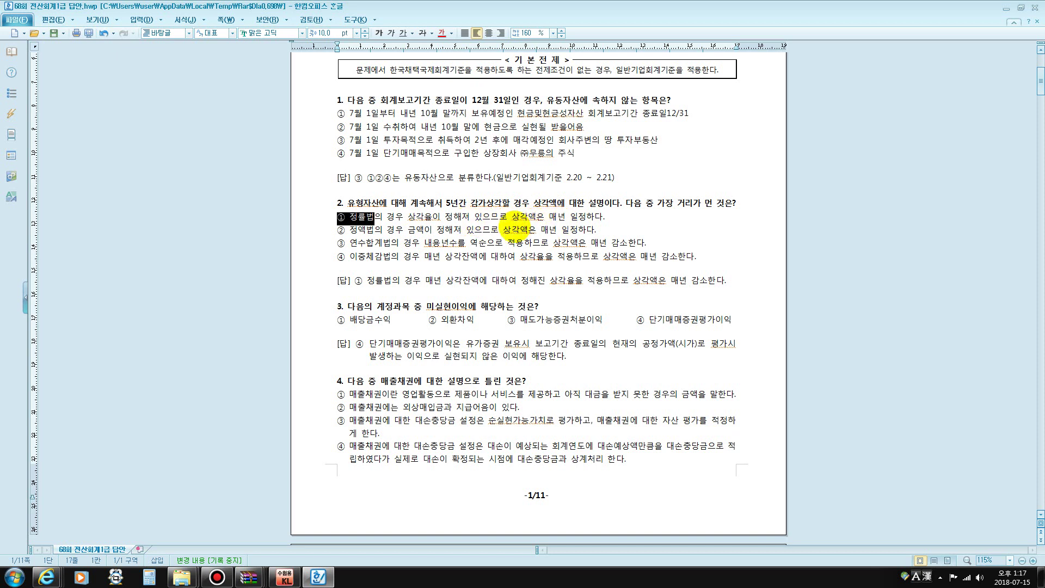
pyautogui.moveTo(366, 230); pyautogui.dragTo(395, 229)
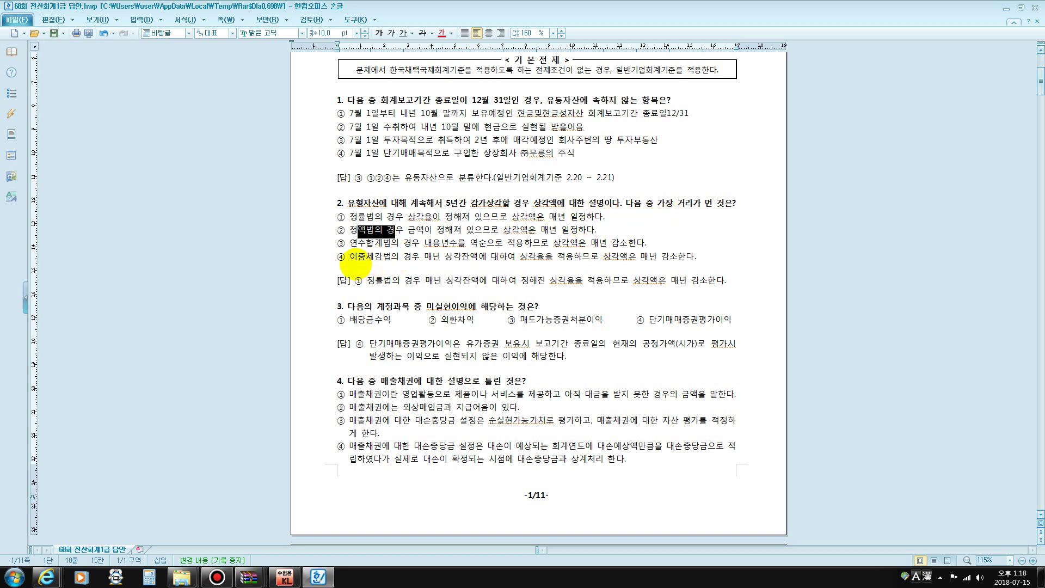
pyautogui.click(349, 267)
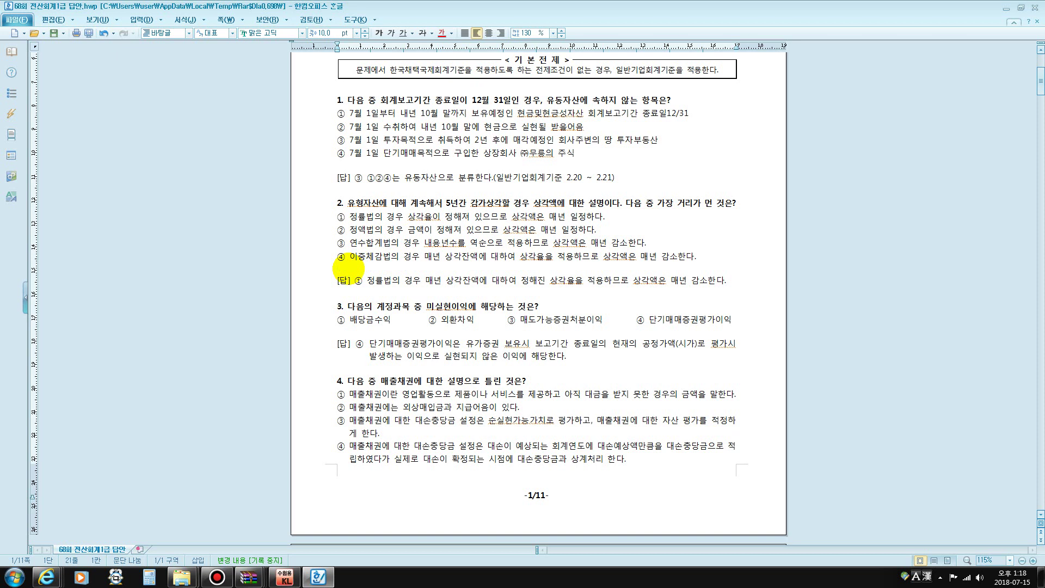
pyautogui.write('저')
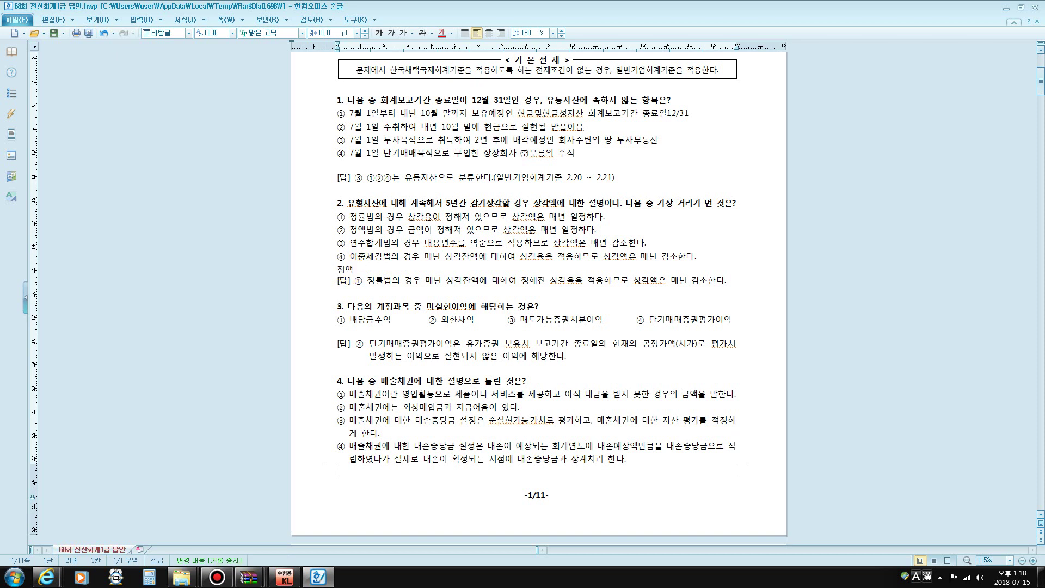
pyautogui.write('액법: (')
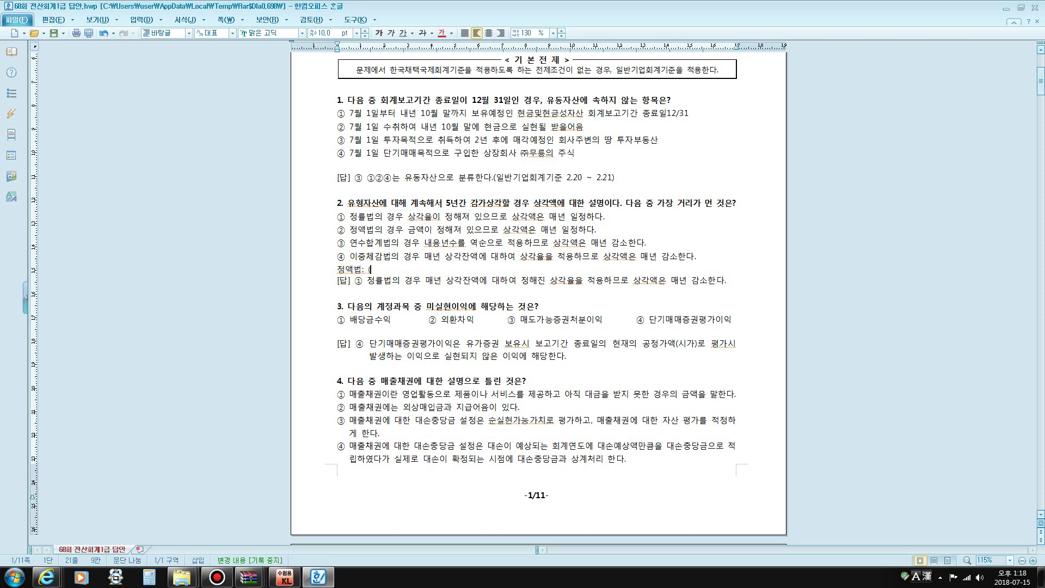
pyautogui.write('처')
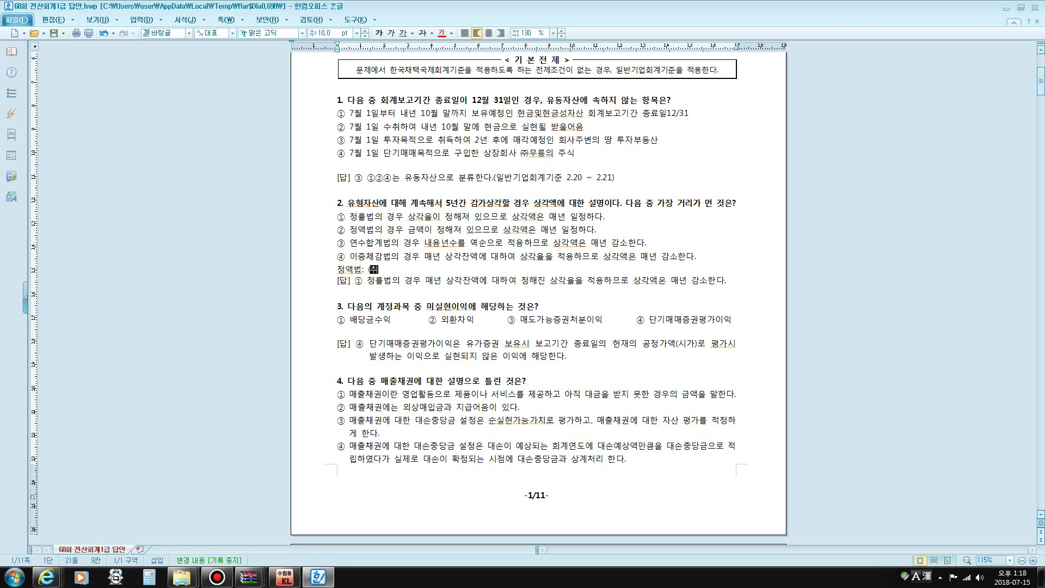
pyautogui.write('드')
pyautogui.write('원가')
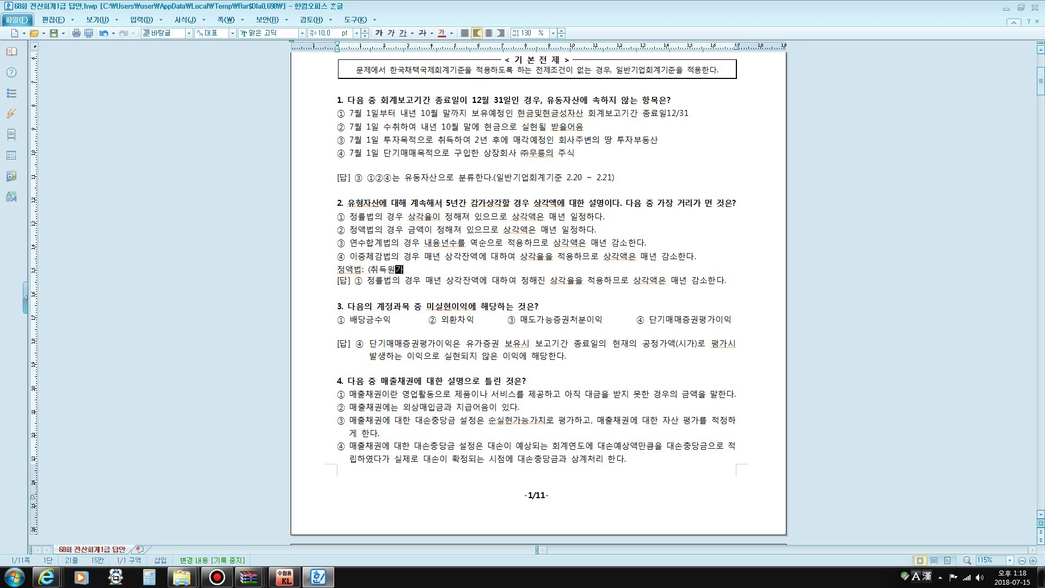
pyautogui.write('-잔존가치)')
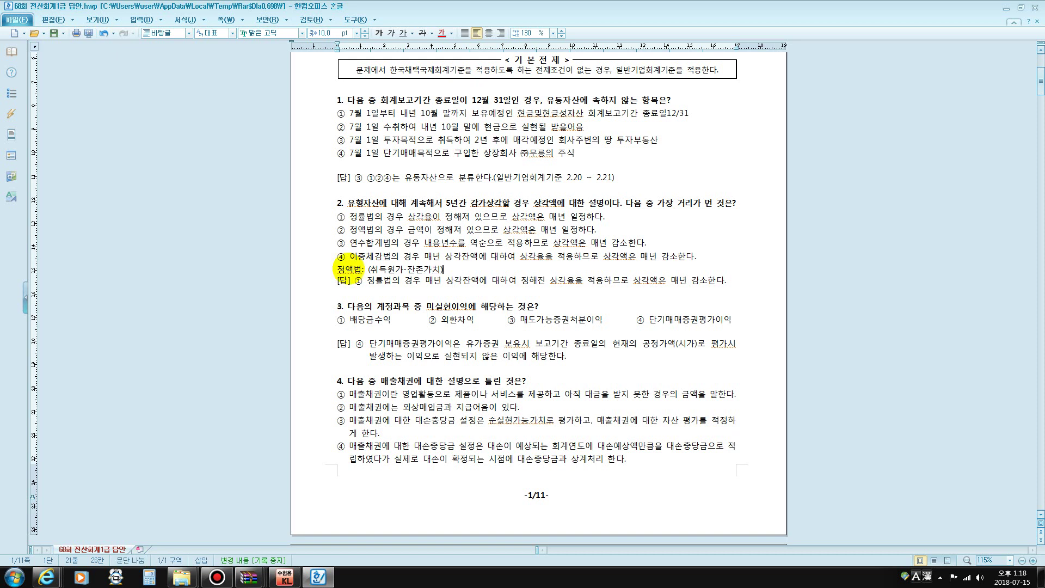
pyautogui.write('/내용')
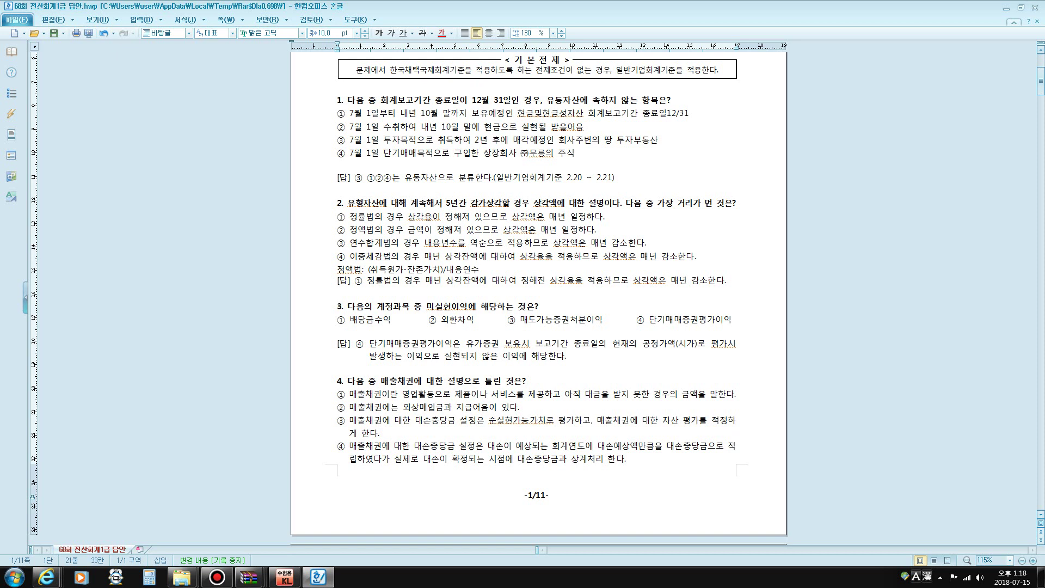
pyautogui.write('연수')
pyautogui.press('Return')
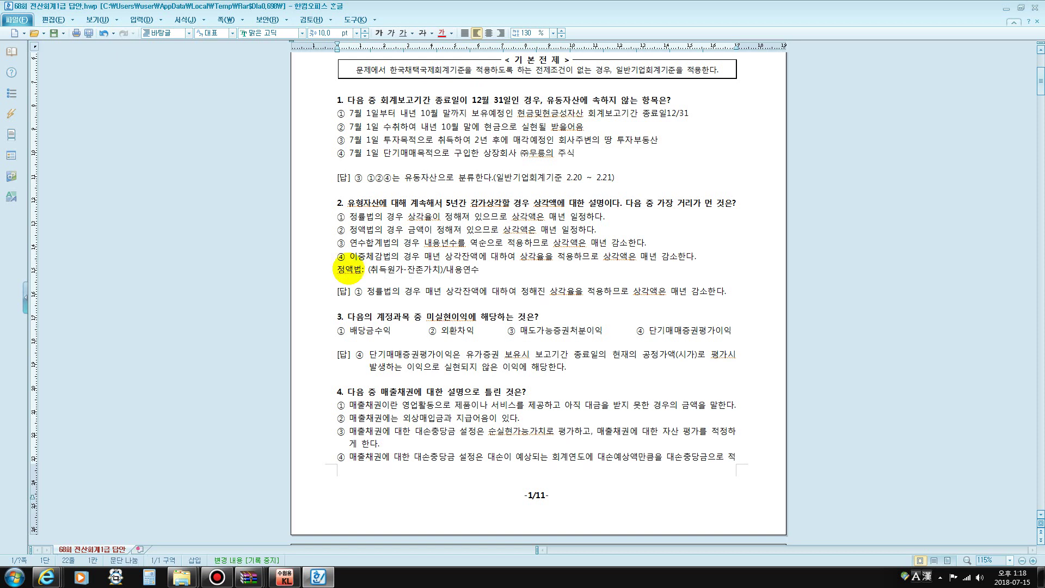
pyautogui.write('정애')
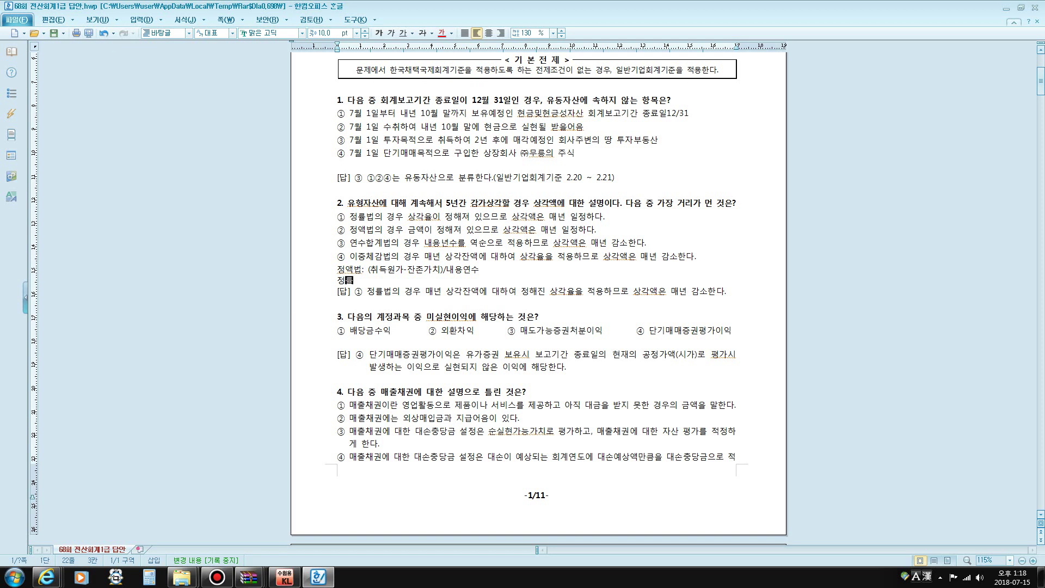
pyautogui.write('법:')
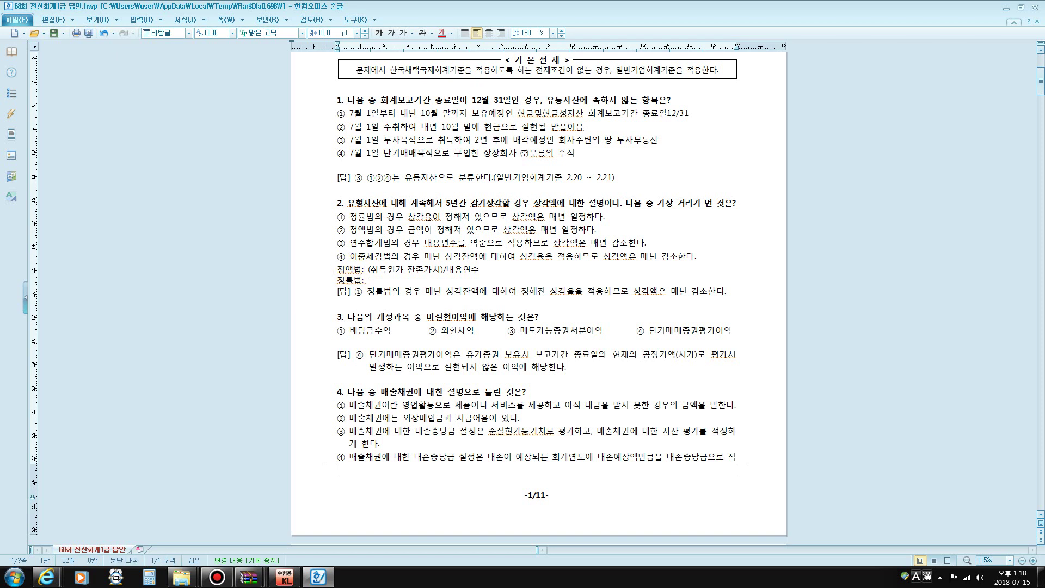
pyautogui.write(' (')
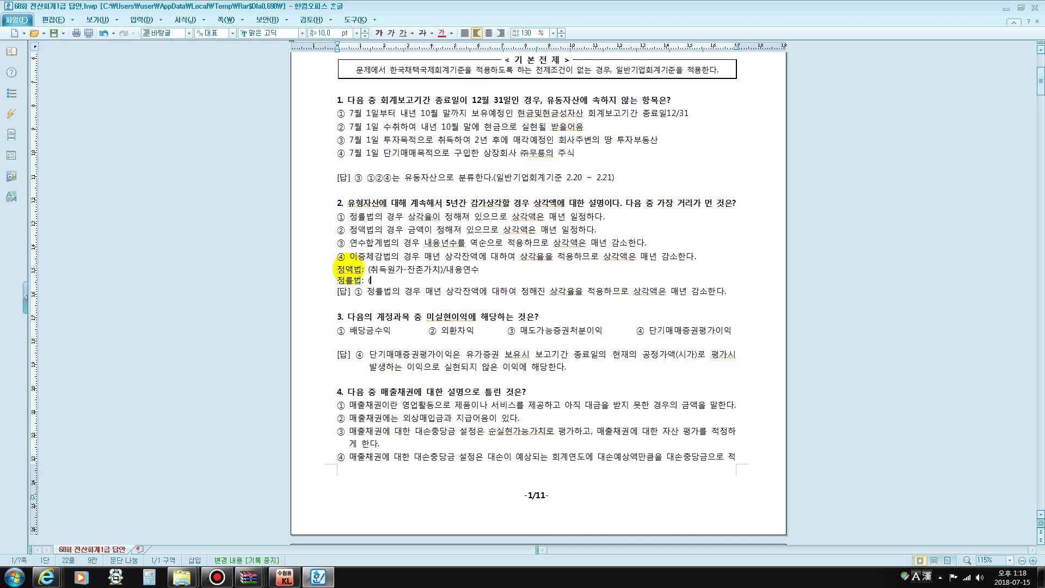
pyautogui.write('취득원')
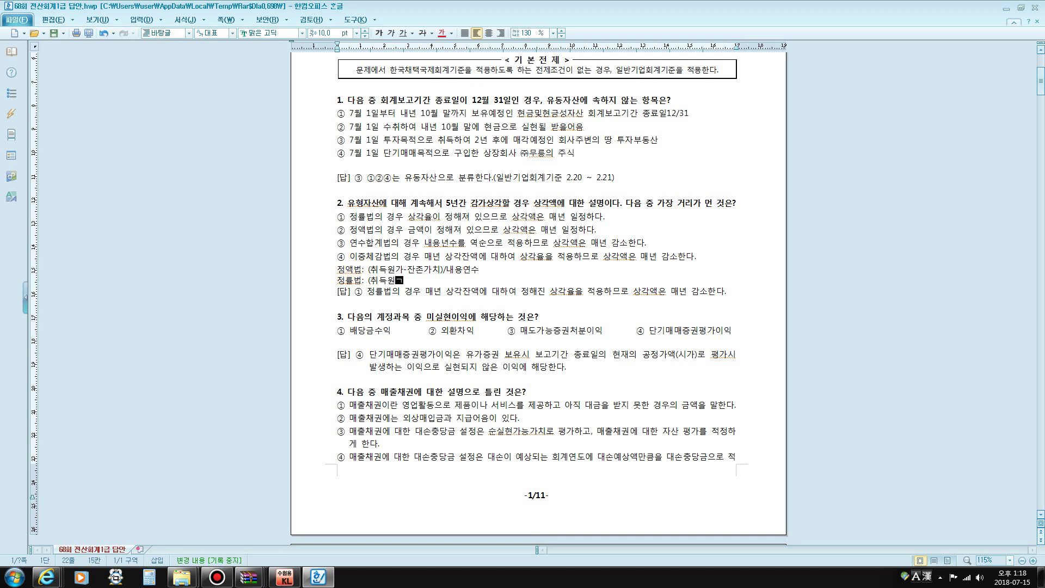
pyautogui.write('가-감가상각누계액')
pyautogui.write(')')
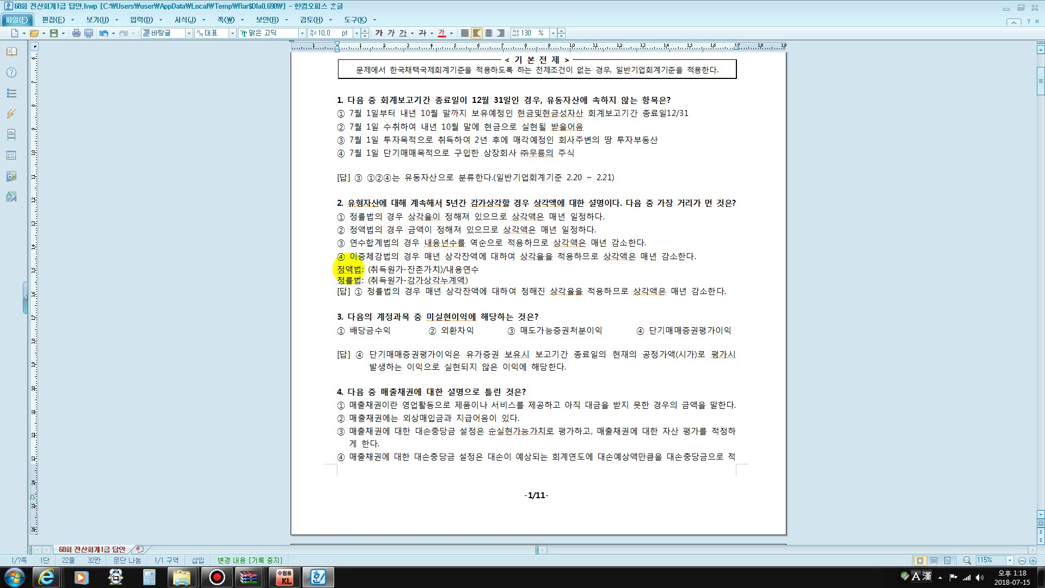
pyautogui.write('정')
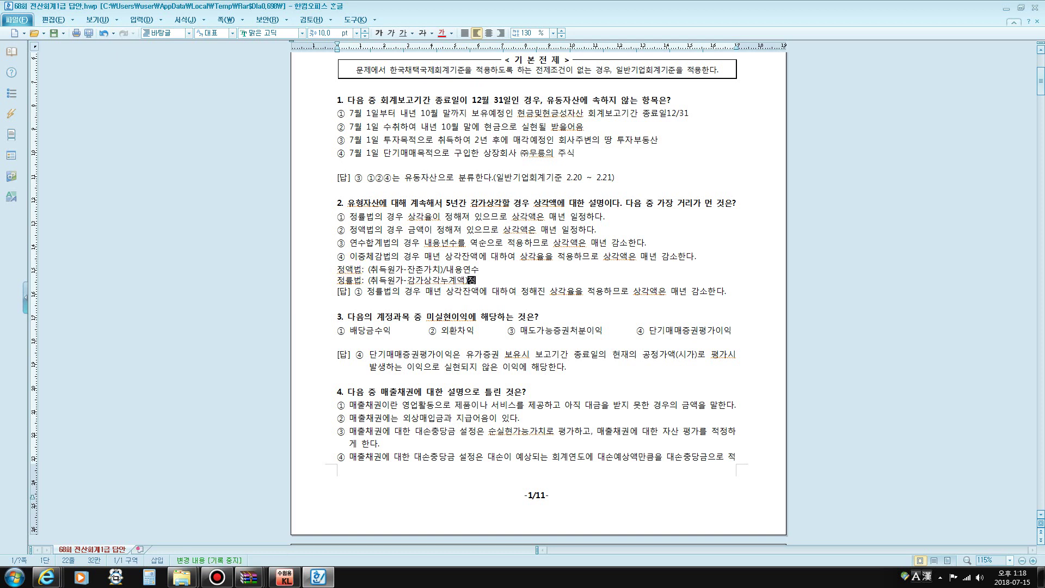
pyautogui.press('BackSpace')
pyautogui.write('@정률')
pyautogui.write('(상')
pyautogui.write('각ㄹ')
pyautogui.press('BackSpace')
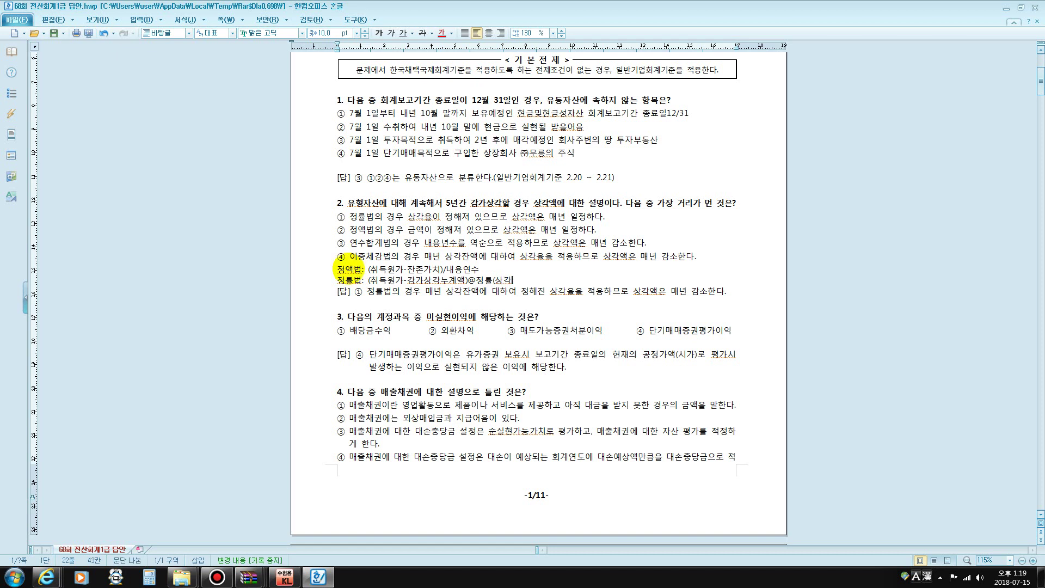
pyautogui.write('류')
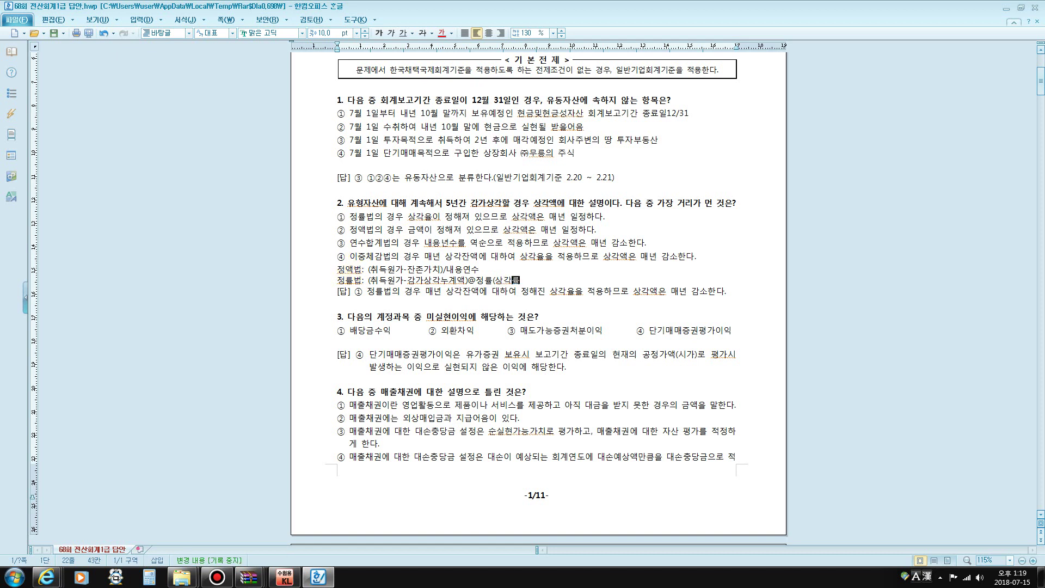
pyautogui.write('ㄹ)')
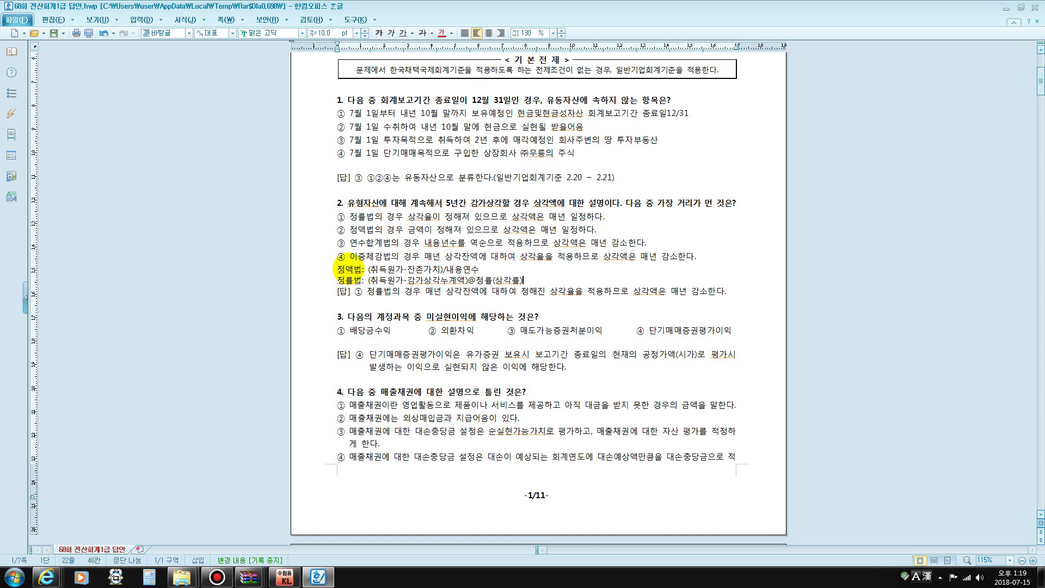
pyautogui.press('Return')
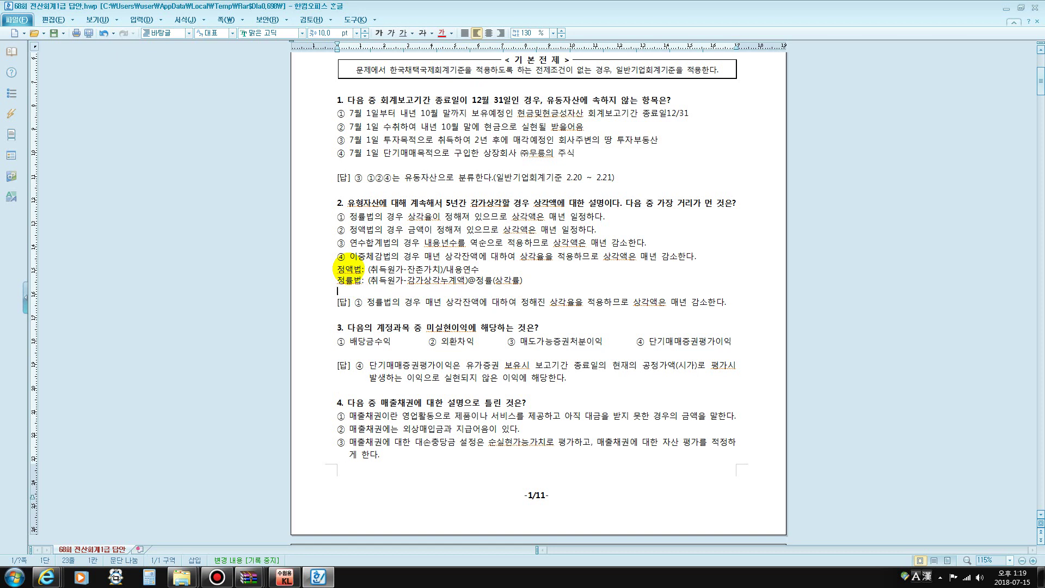
pyautogui.write('연수')
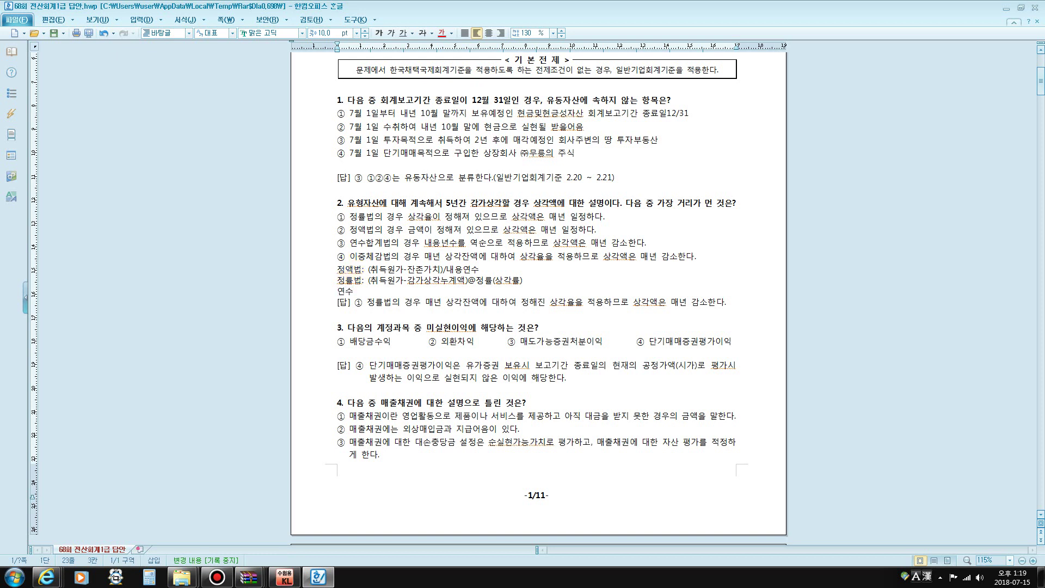
pyautogui.write('하ㅂ계법')
pyautogui.moveTo(424, 243); pyautogui.dragTo(598, 242)
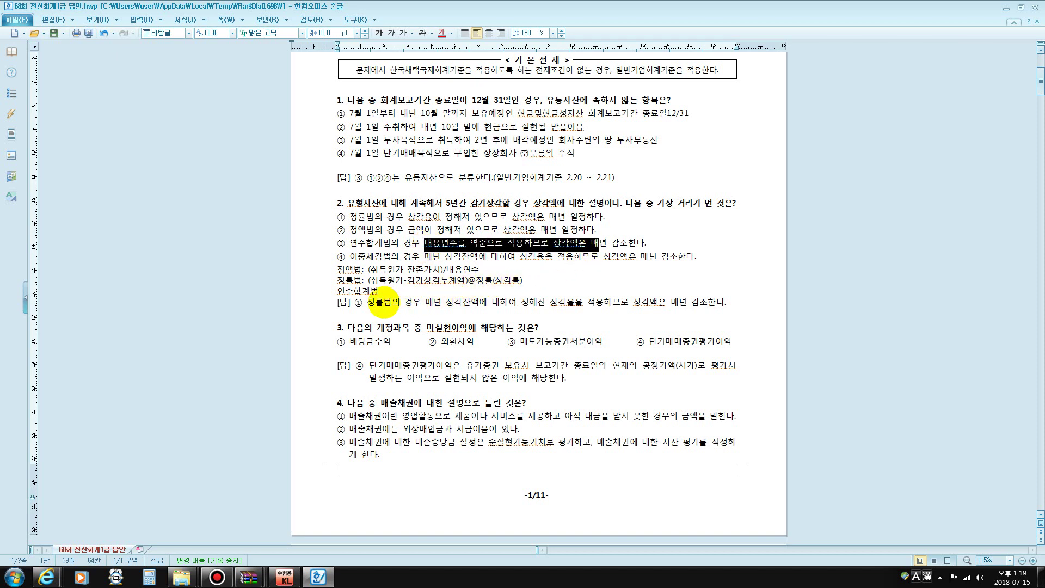
pyautogui.click(385, 296)
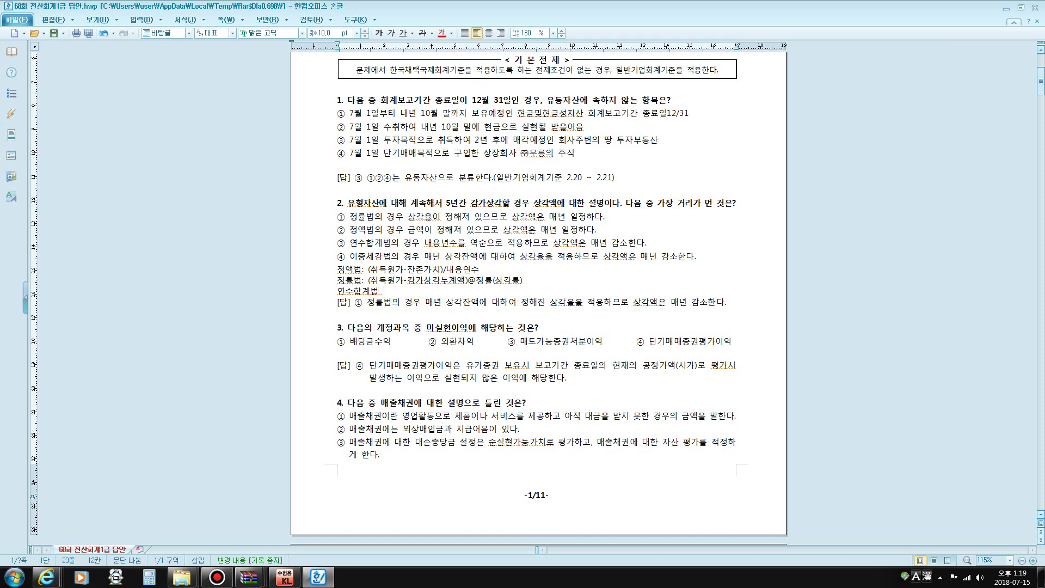
pyautogui.click(386, 291)
pyautogui.write('ㄴ')
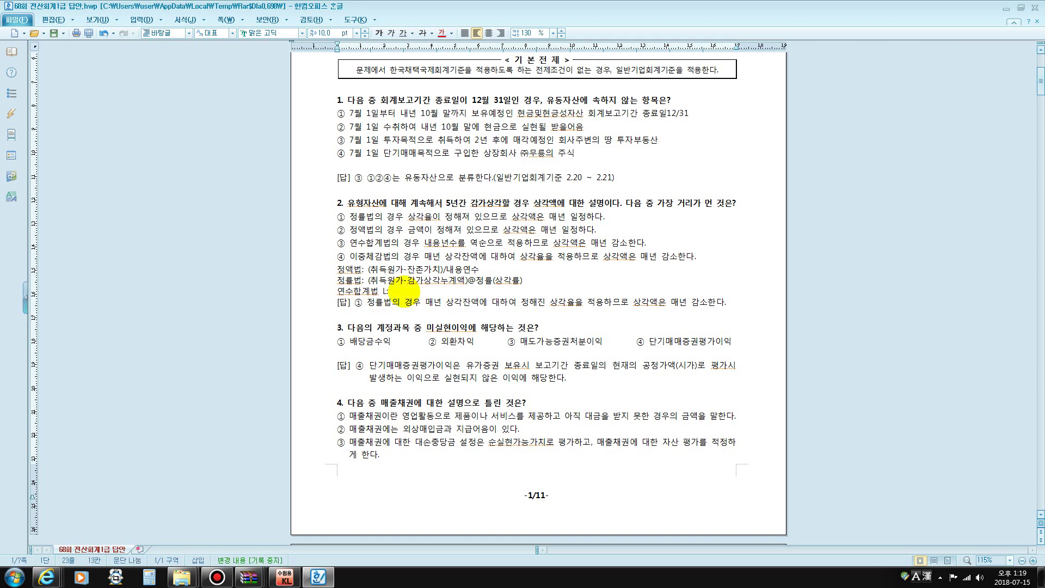
pyautogui.press('BackSpace')
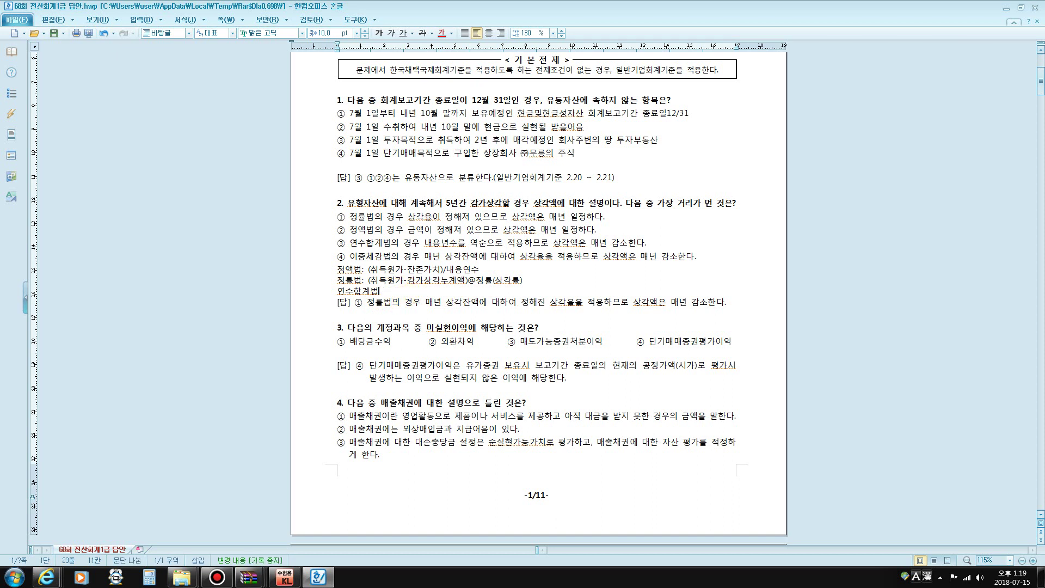
pyautogui.write(': (cnlermd')
pyautogui.press('BackSpace')
pyautogui.press('BackSpace')
pyautogui.press('BackSpace')
pyautogui.press('BackSpace')
pyautogui.write('취득원ㄱ')
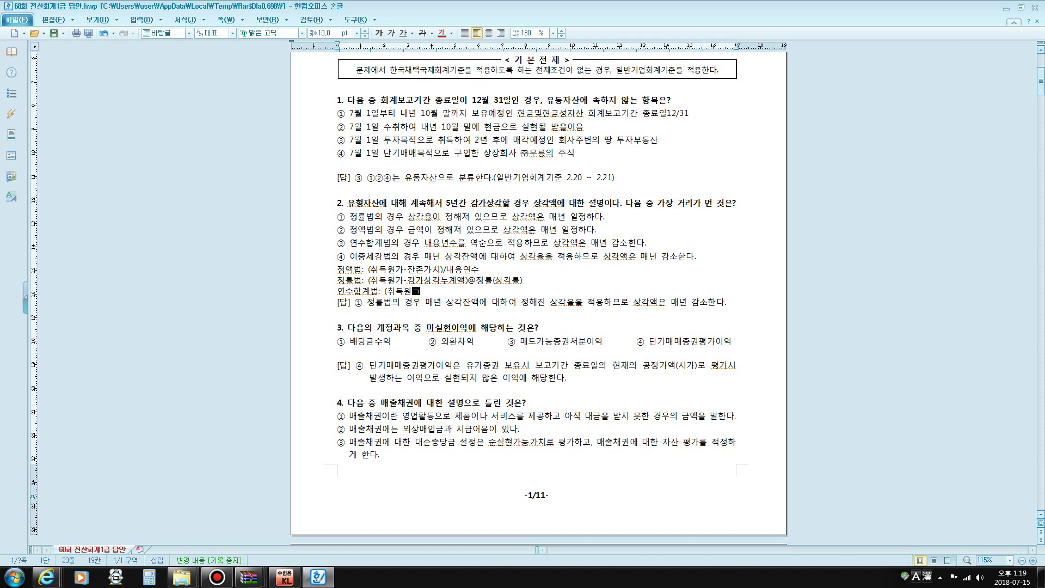
pyautogui.write('-잔존가치)')
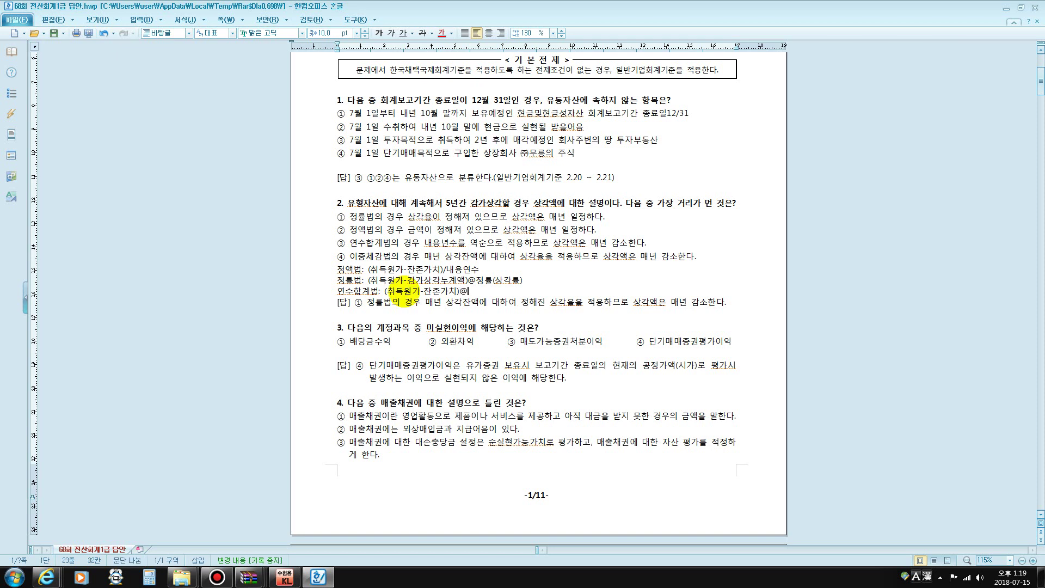
pyautogui.write('@')
pyautogui.write('내용연수')
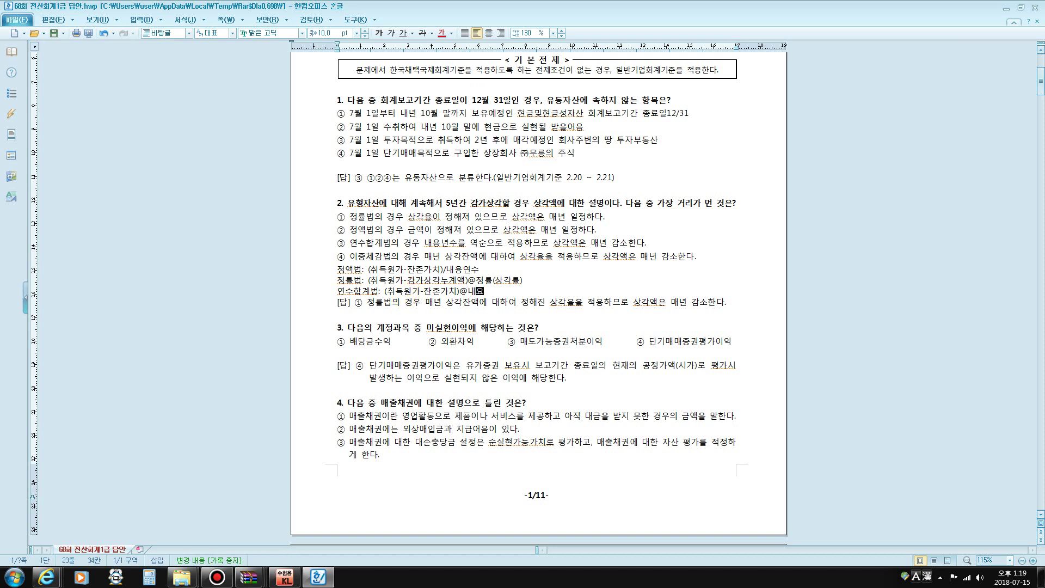
pyautogui.write('의 역수')
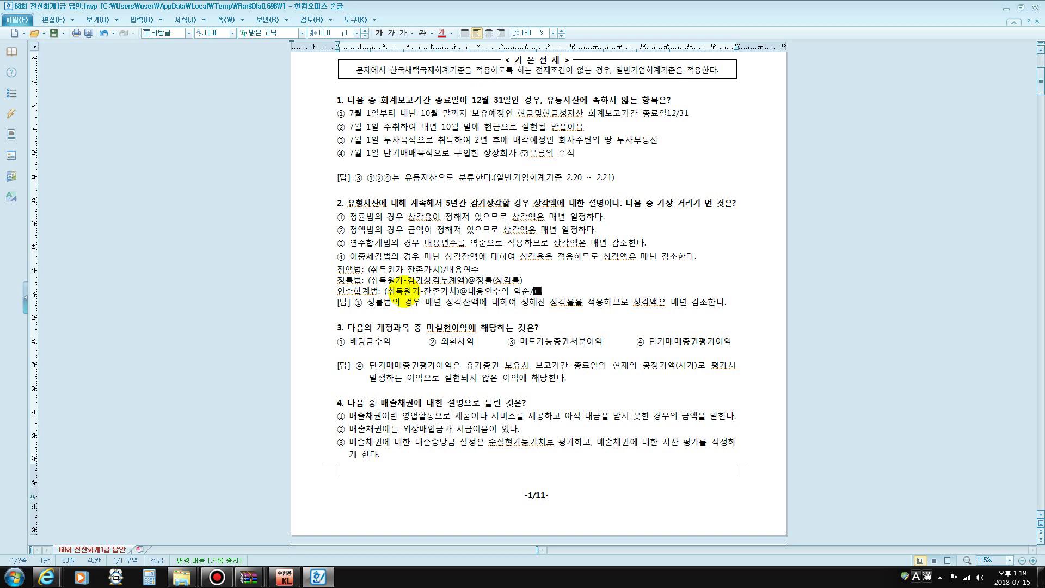
pyautogui.write('ㄴ/내영')
pyautogui.press('BackSpace')
pyautogui.press('BackSpace')
pyautogui.write('용연수으')
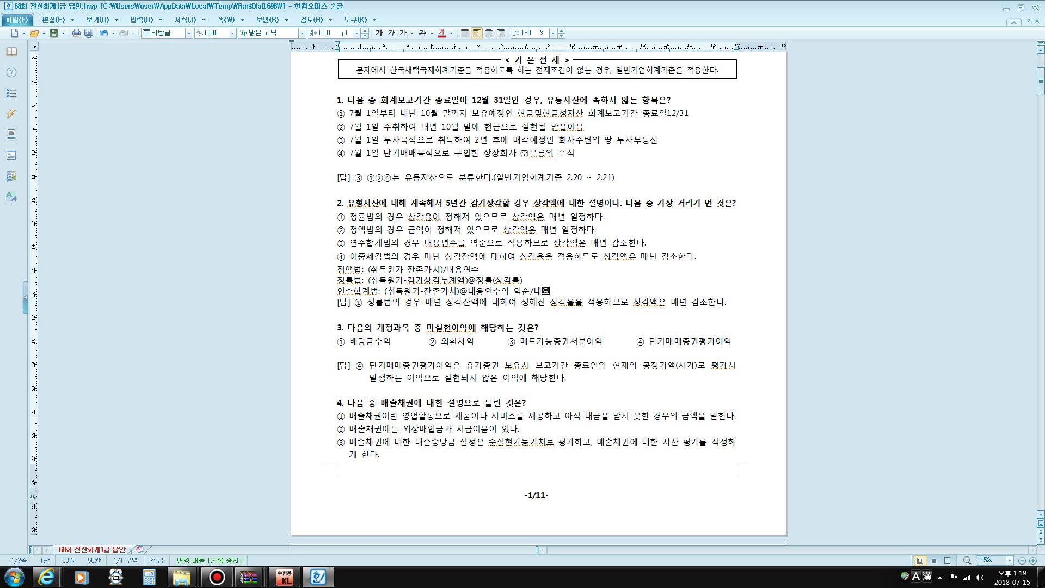
pyautogui.write('ㅣ 합계')
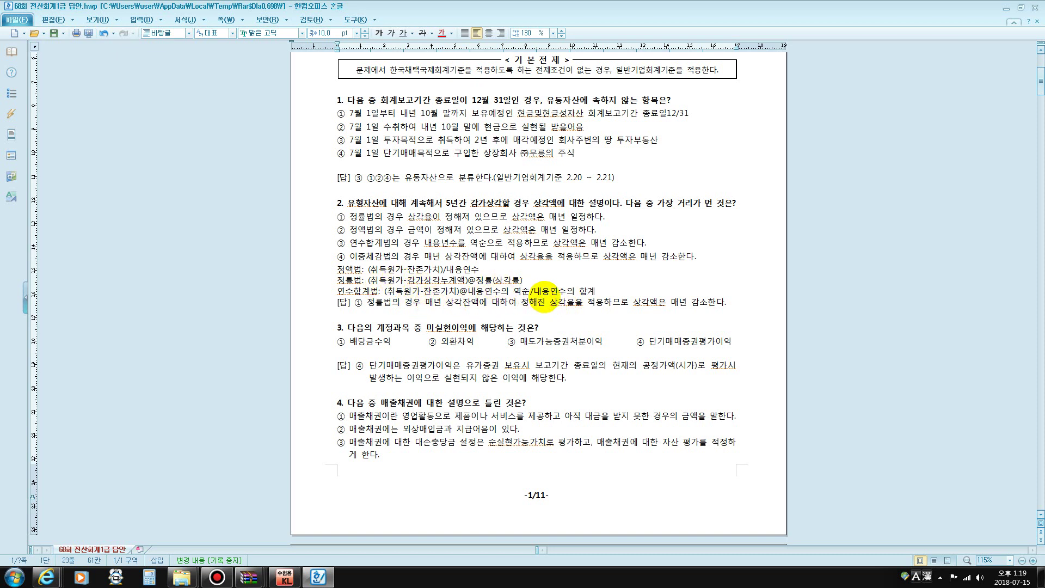
# Insert (5년+4+3+2+1) after 합계 and 5 after 역순, leaving a blank line beneath
pyautogui.click(599, 291)
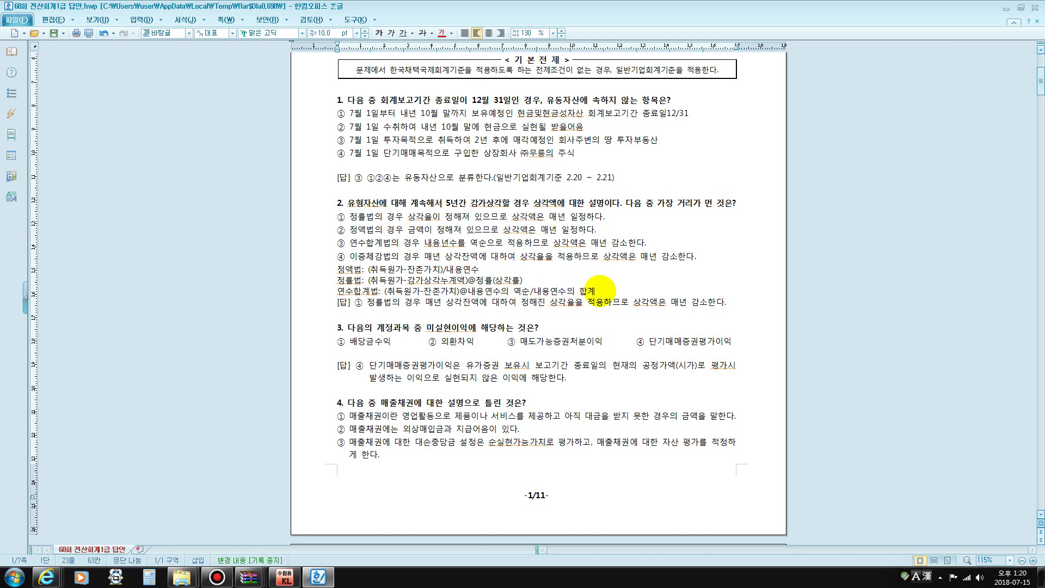
pyautogui.press('Return')
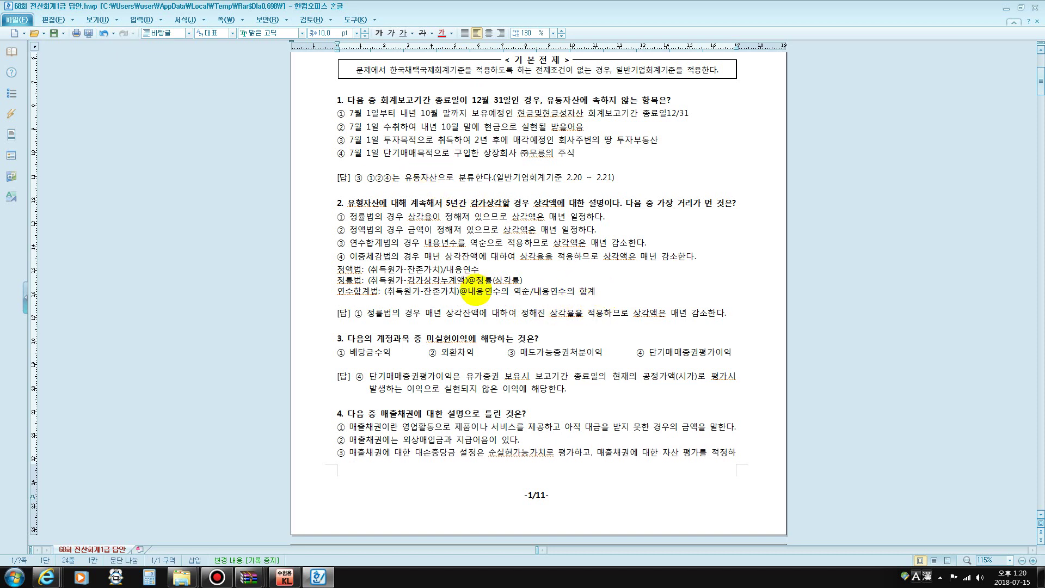
pyautogui.click(524, 291)
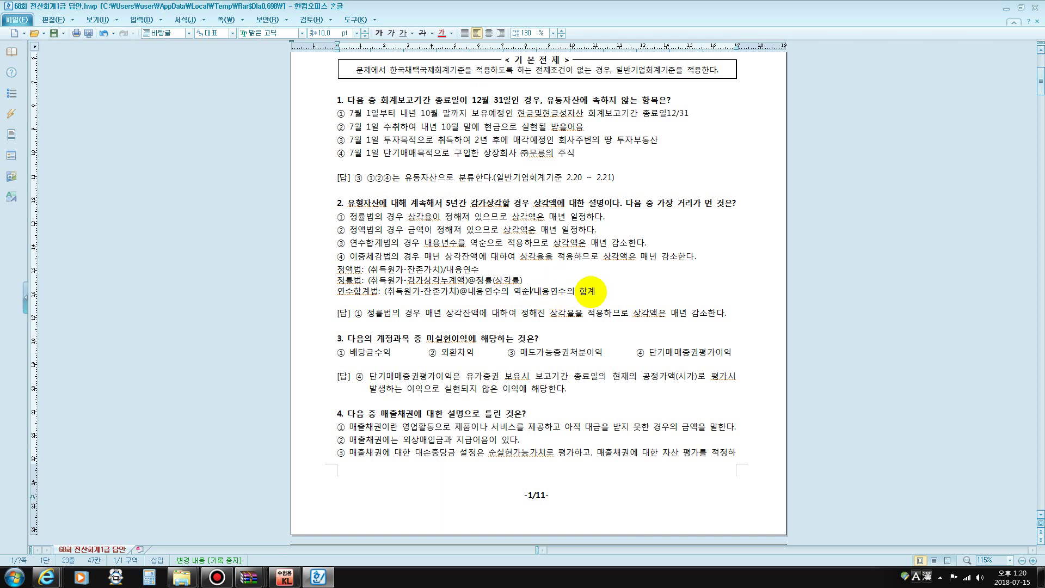
pyautogui.click(596, 292)
pyautogui.write('(')
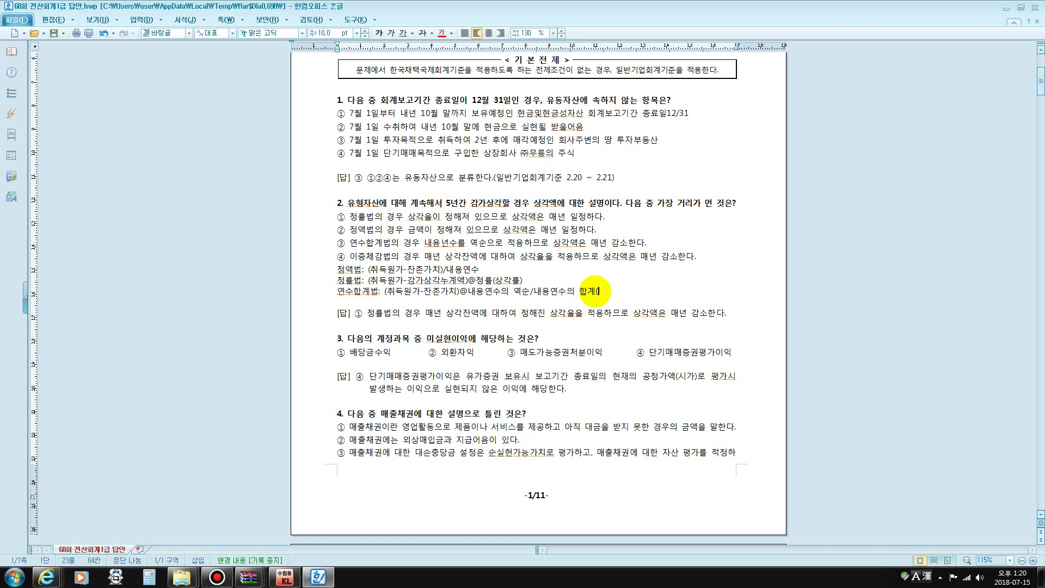
pyautogui.write('5년')
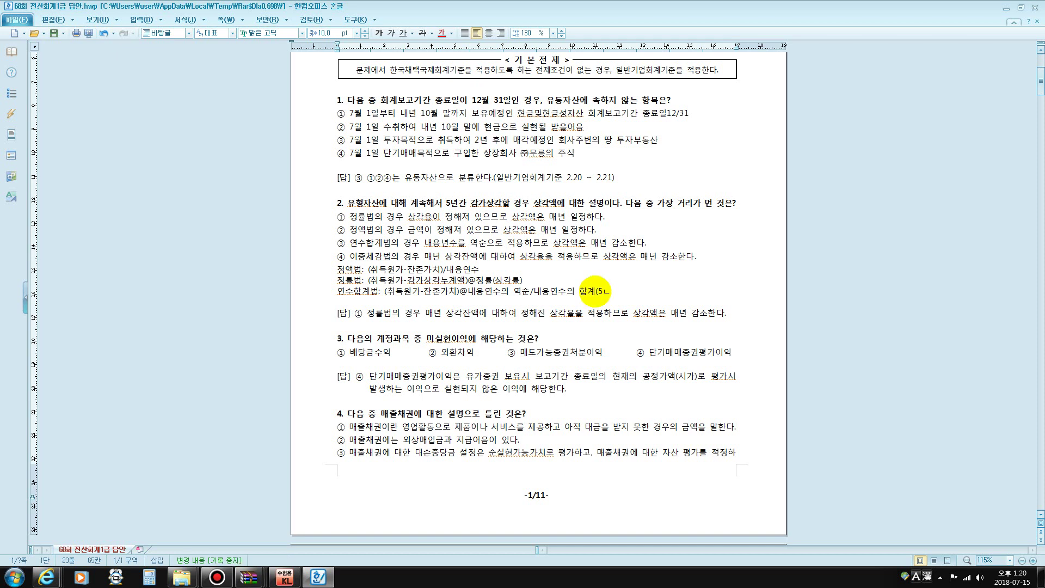
pyautogui.write('+4')
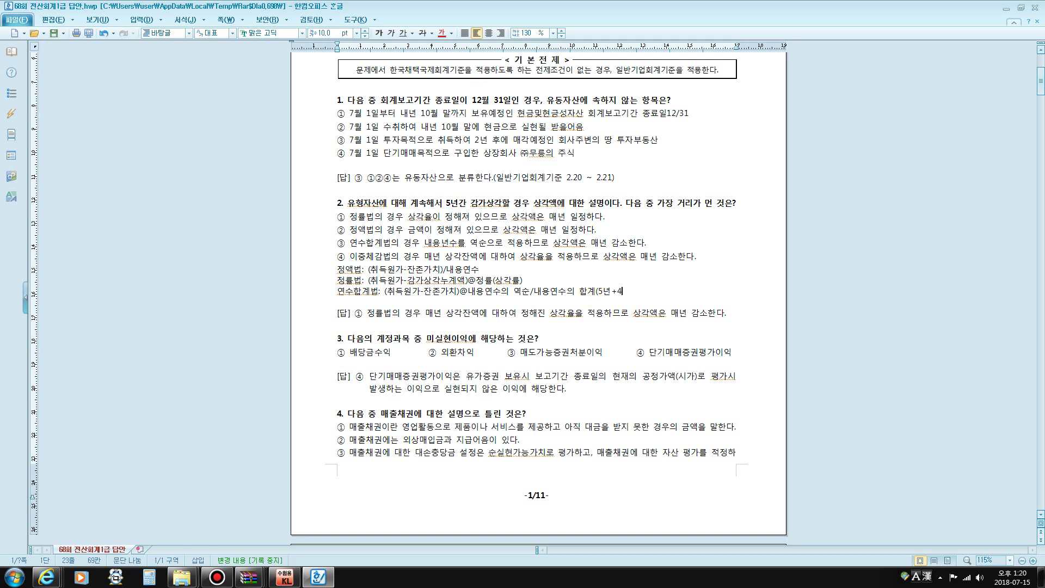
pyautogui.write('+3+')
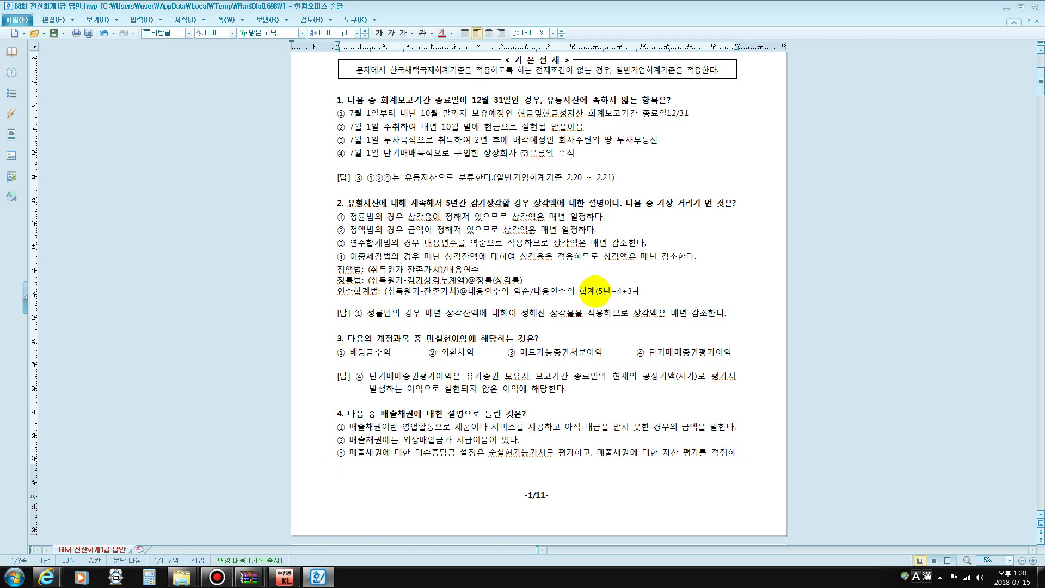
pyautogui.write('2+1')
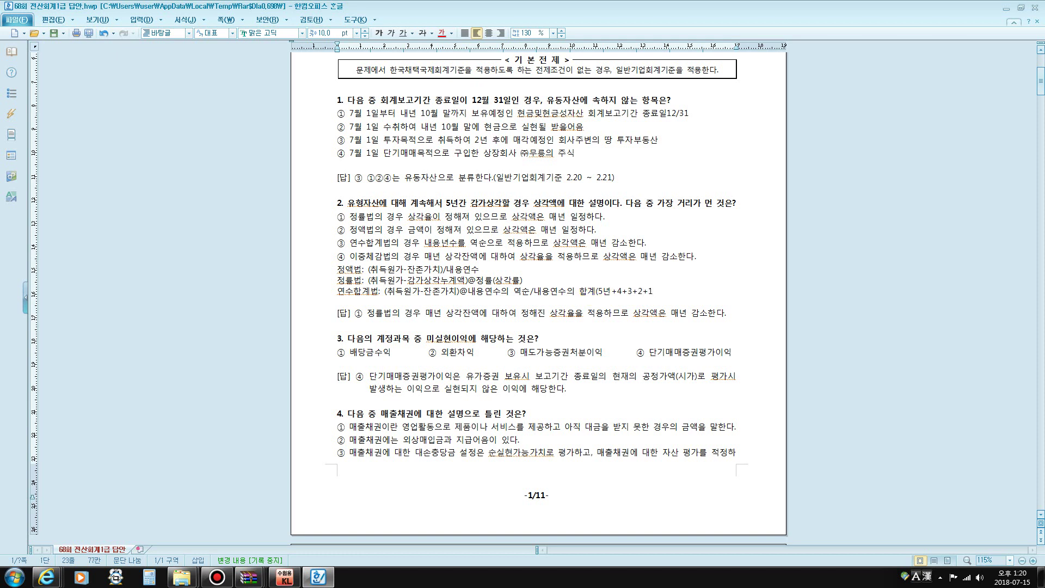
pyautogui.write(')')
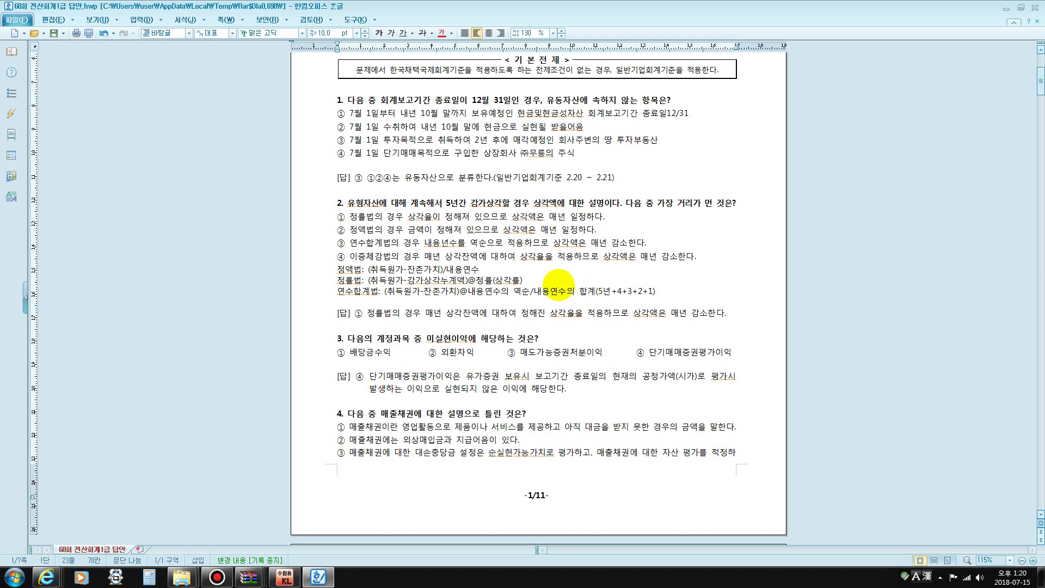
pyautogui.click(527, 290)
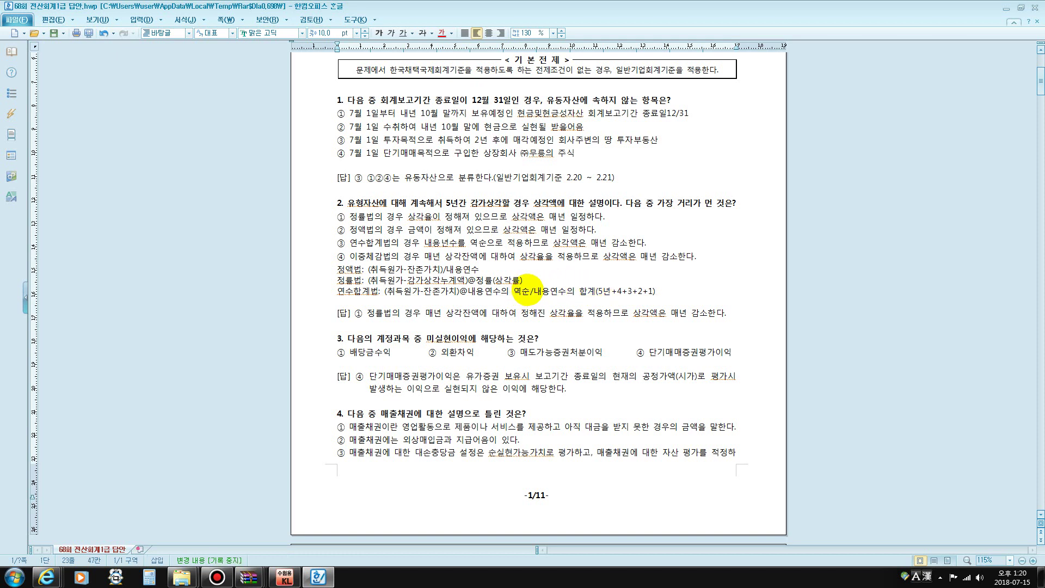
pyautogui.write('5')
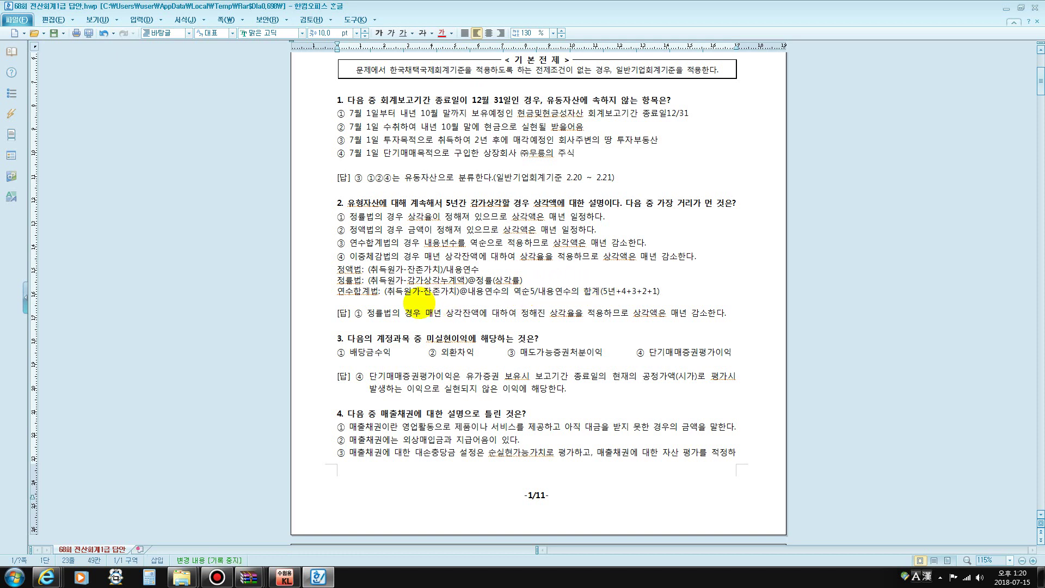
pyautogui.click(674, 292)
pyautogui.press('Return')
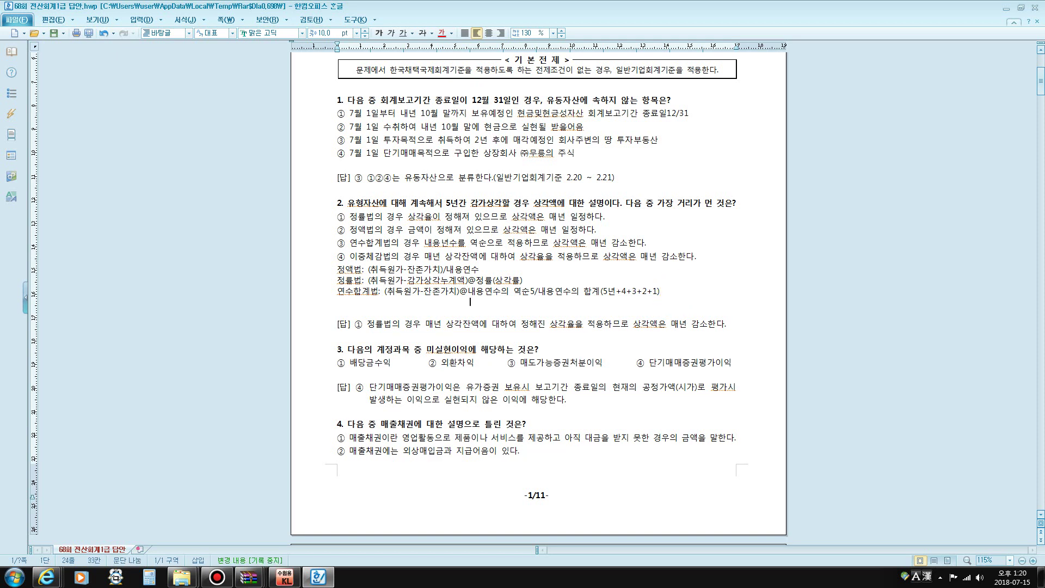
# Type 4/15, 3/15, 2/15 and 1/15 on separate lines, and change 5/ to 5/15 on the 연수합계법 line
pyautogui.write('4/15')
pyautogui.press('Return')
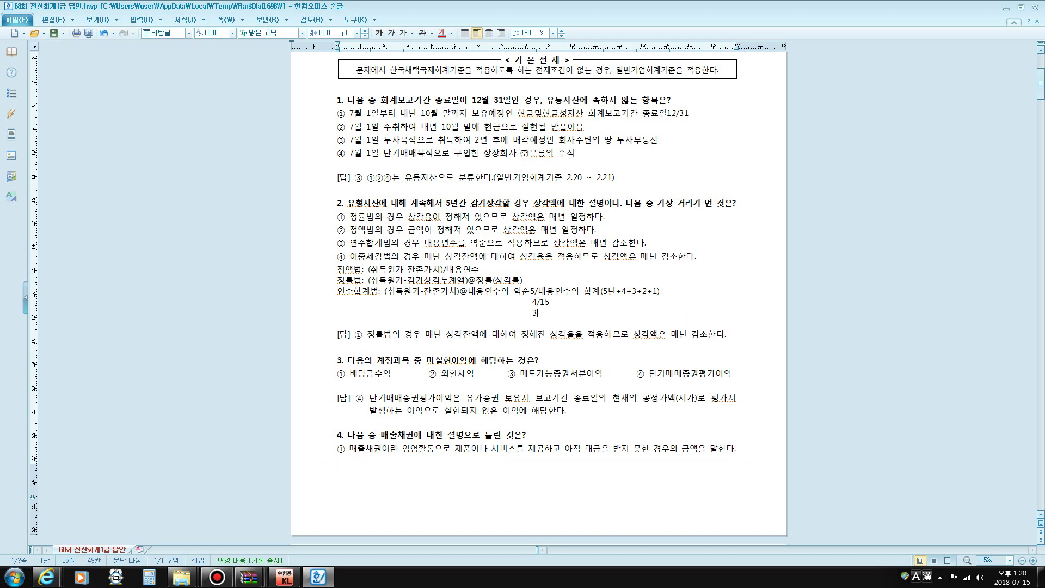
pyautogui.write('3/15')
pyautogui.press('Return')
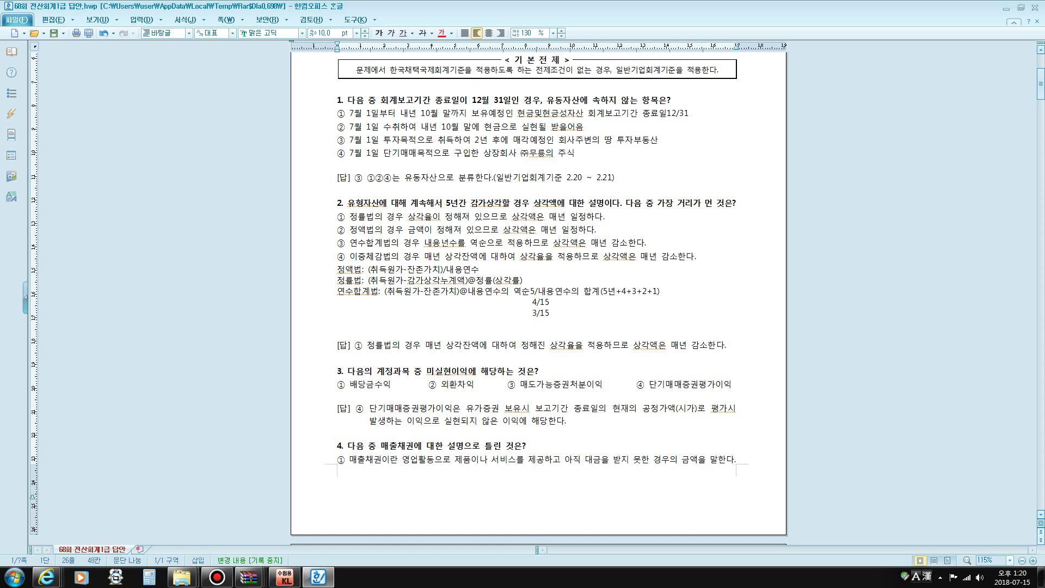
pyautogui.write('2/15')
pyautogui.press('Return')
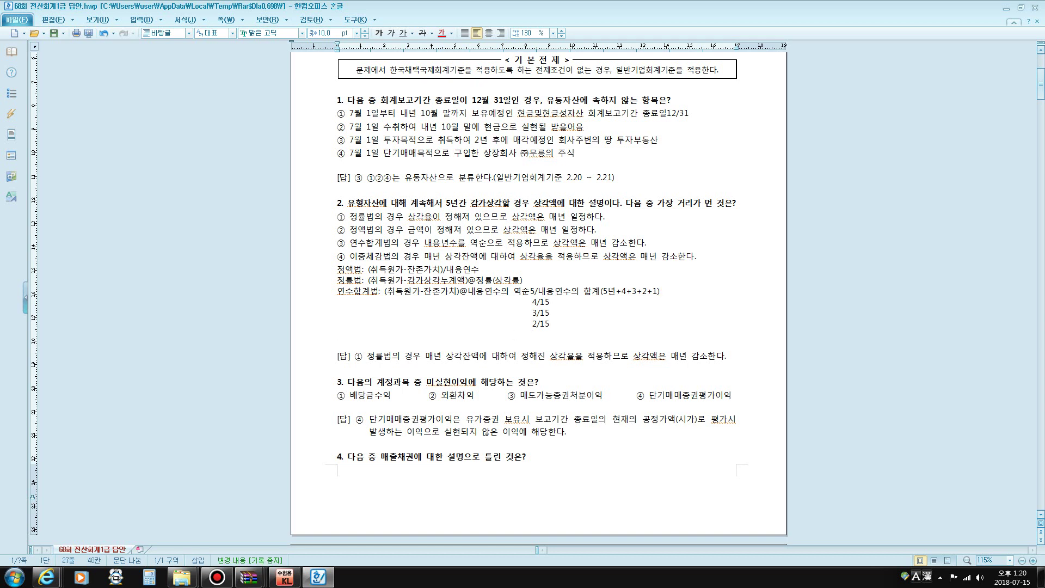
pyautogui.write('1/15')
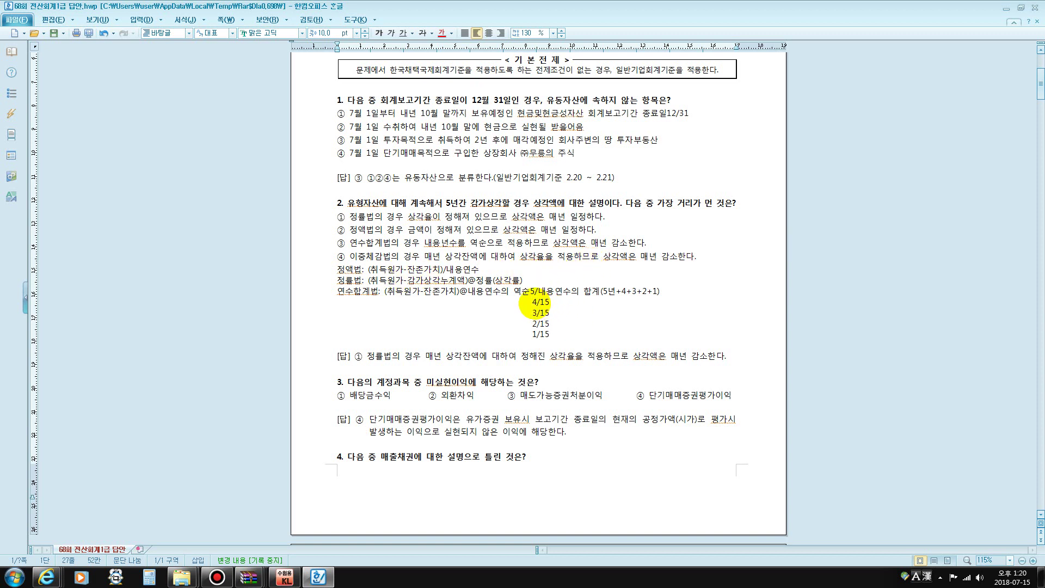
pyautogui.click(543, 290)
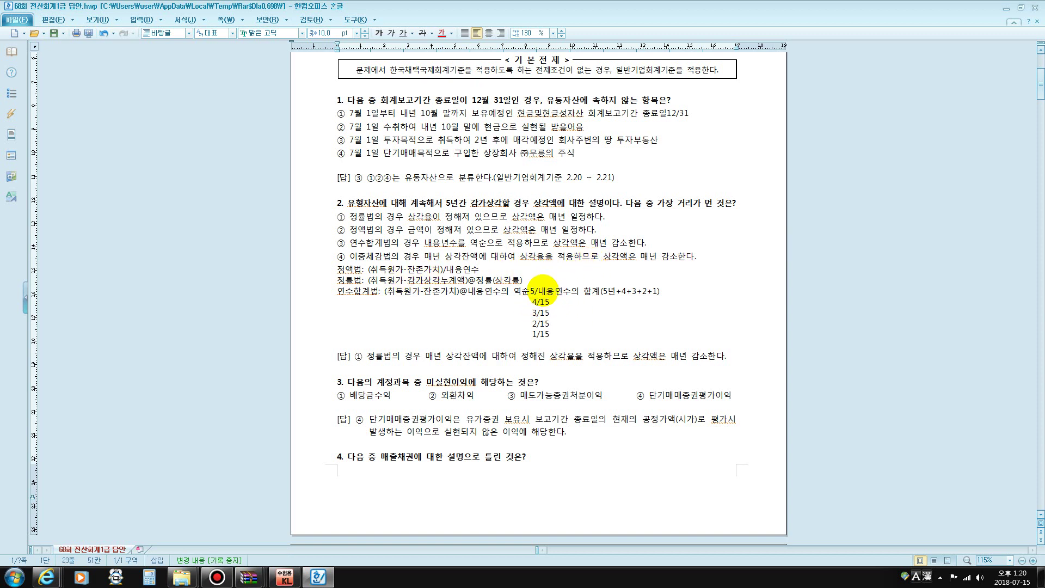
pyautogui.write('15')
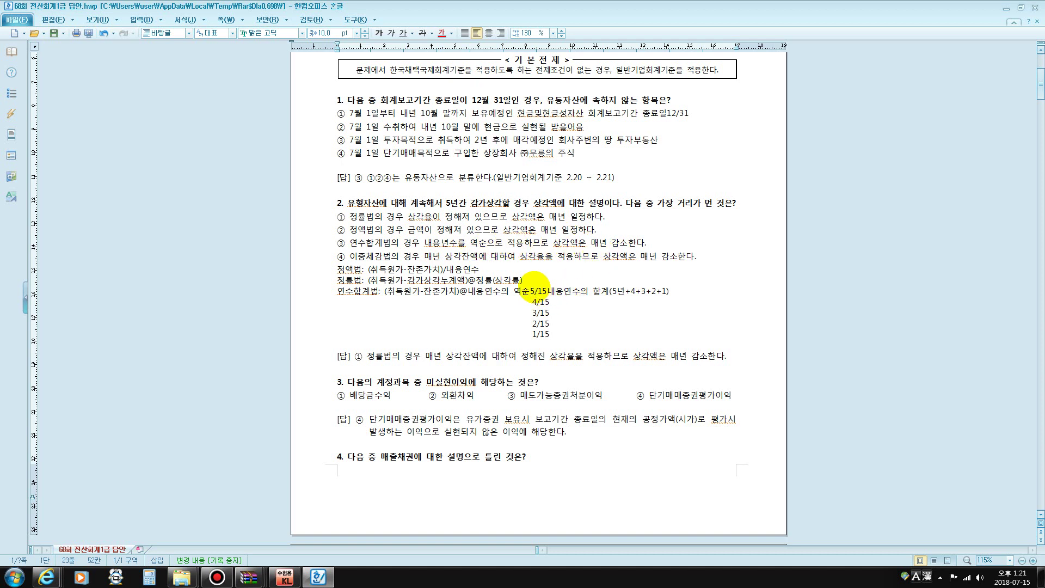
pyautogui.click(532, 288)
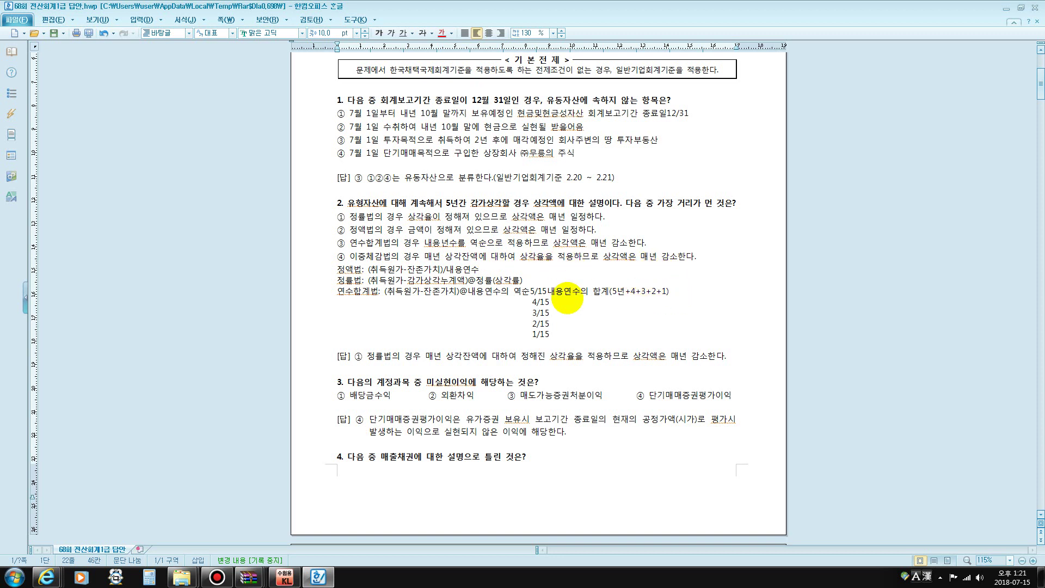
# Delete the temporary 4/15–1/15 lines, leaving one empty line below 연수합계법
pyautogui.click(563, 334)
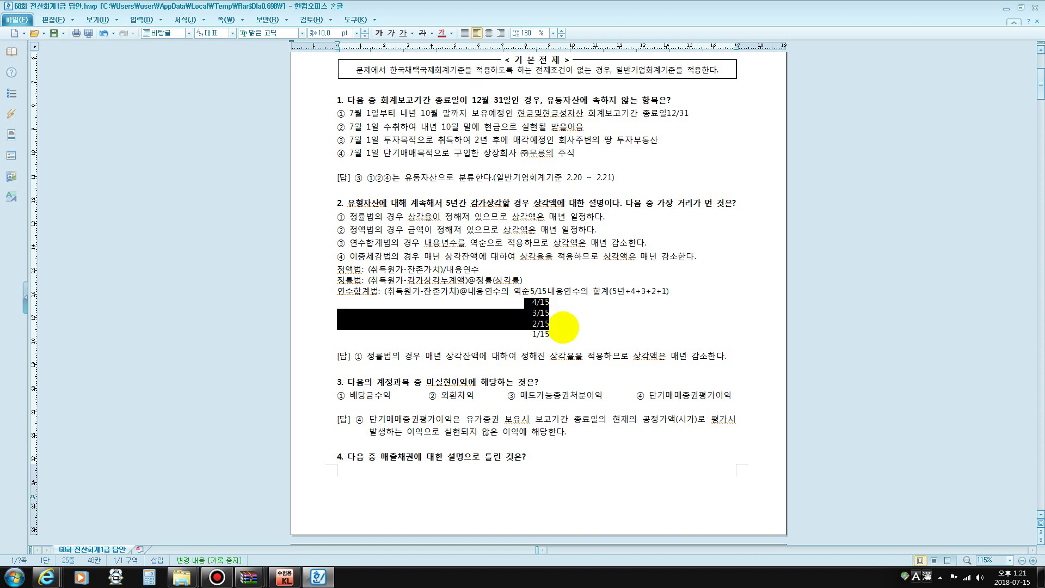
pyautogui.moveTo(525, 303); pyautogui.dragTo(573, 332)
pyautogui.press('Delete')
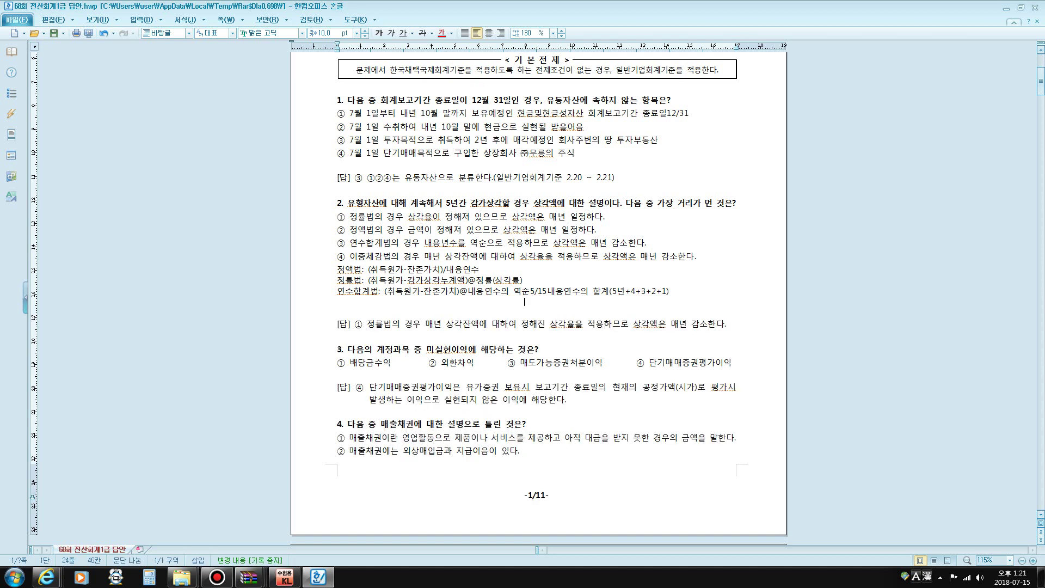
pyautogui.write('₩')
pyautogui.press('Return')
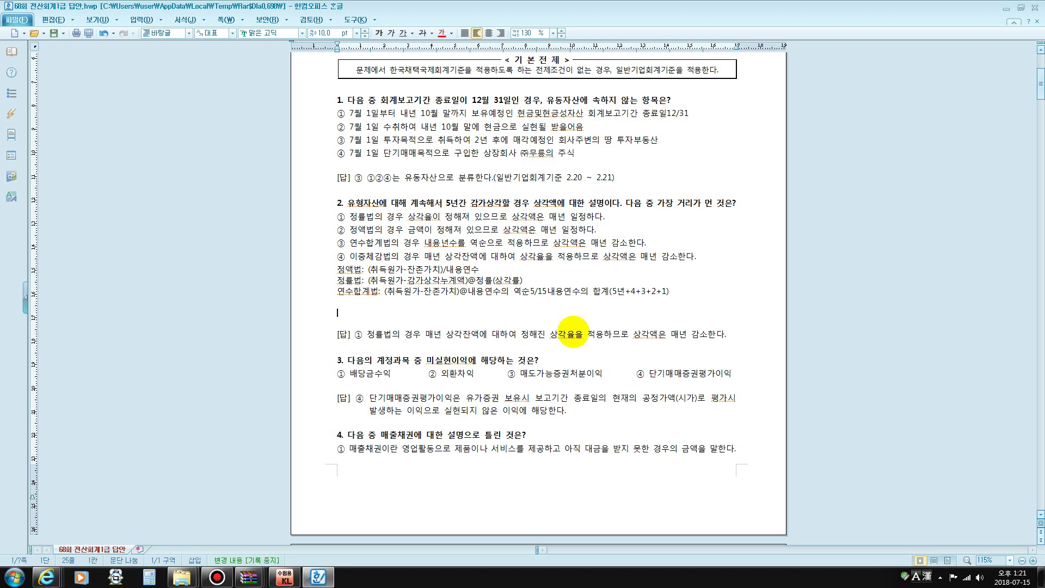
pyautogui.press('BackSpace')
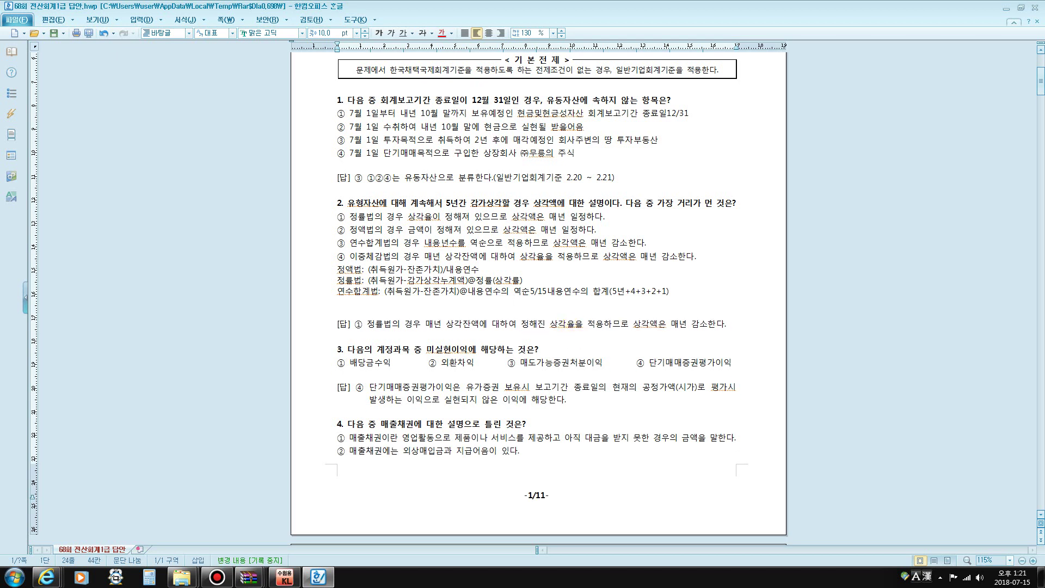
pyautogui.press('BackSpace')
pyautogui.press('BackSpace')
pyautogui.press('BackSpace')
pyautogui.press('BackSpace')
pyautogui.press('BackSpace')
pyautogui.press('BackSpace')
pyautogui.press('BackSpace')
pyautogui.press('BackSpace')
pyautogui.press('BackSpace')
pyautogui.press('BackSpace')
pyautogui.press('BackSpace')
pyautogui.press('BackSpace')
pyautogui.press('BackSpace')
pyautogui.press('BackSpace')
pyautogui.press('BackSpace')
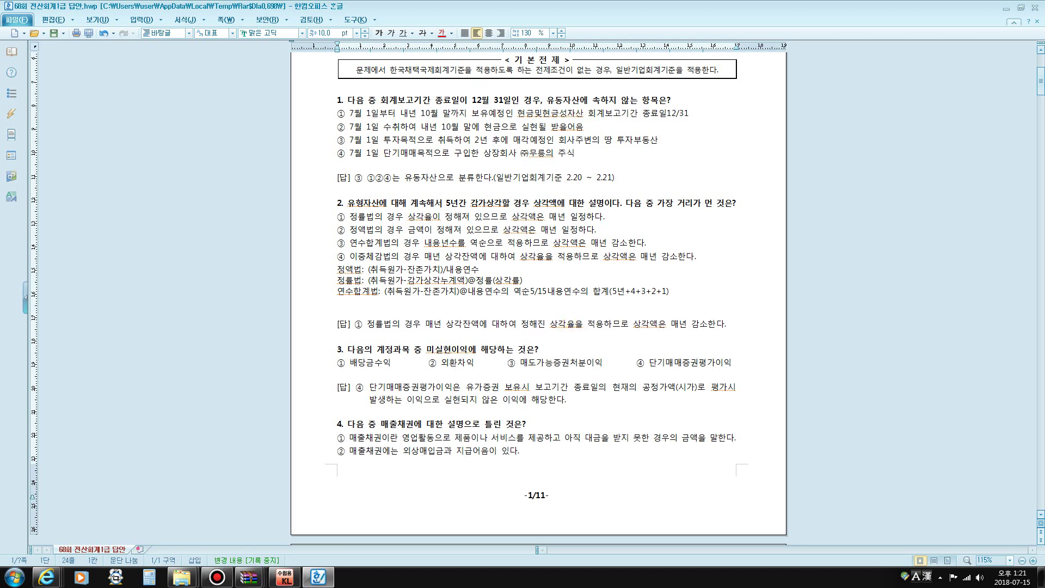
# Start the 이중체감법 label, marking 정률법: and 정률(상각률) on the line above for comparison
pyautogui.write('이중ㄱ')
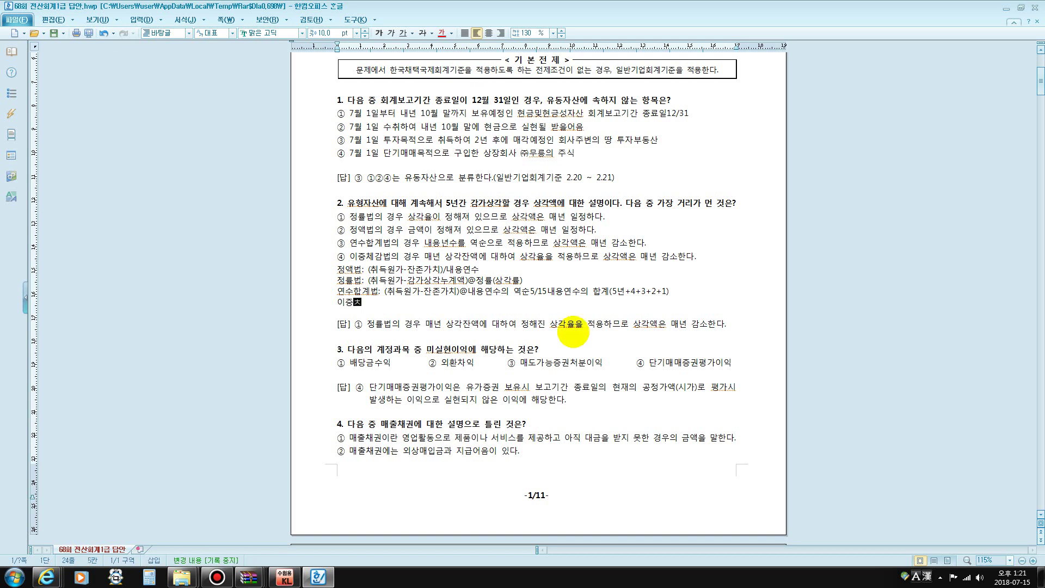
pyautogui.write('감ㅂ')
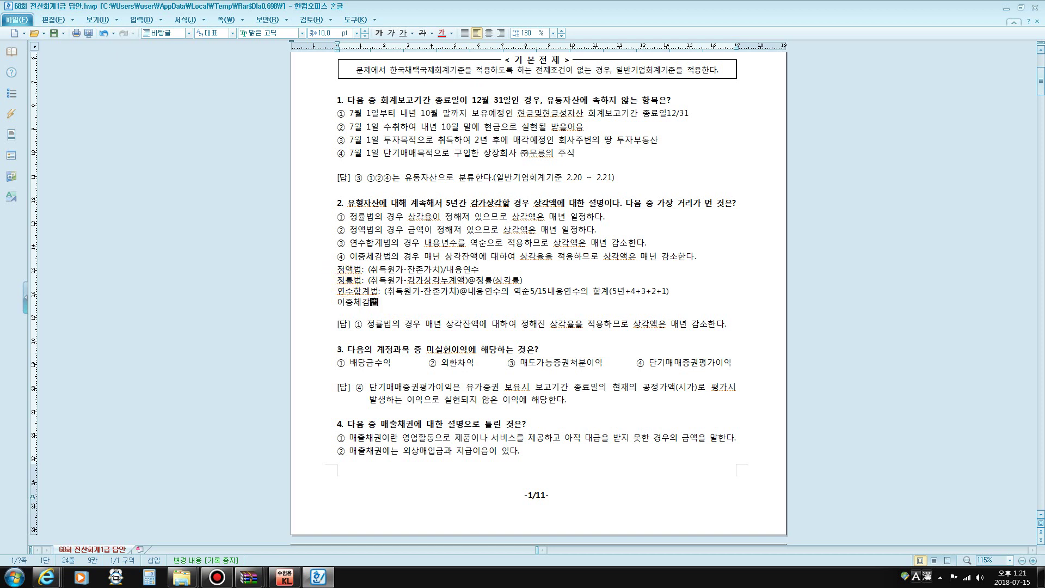
pyautogui.moveTo(337, 281); pyautogui.dragTo(364, 281)
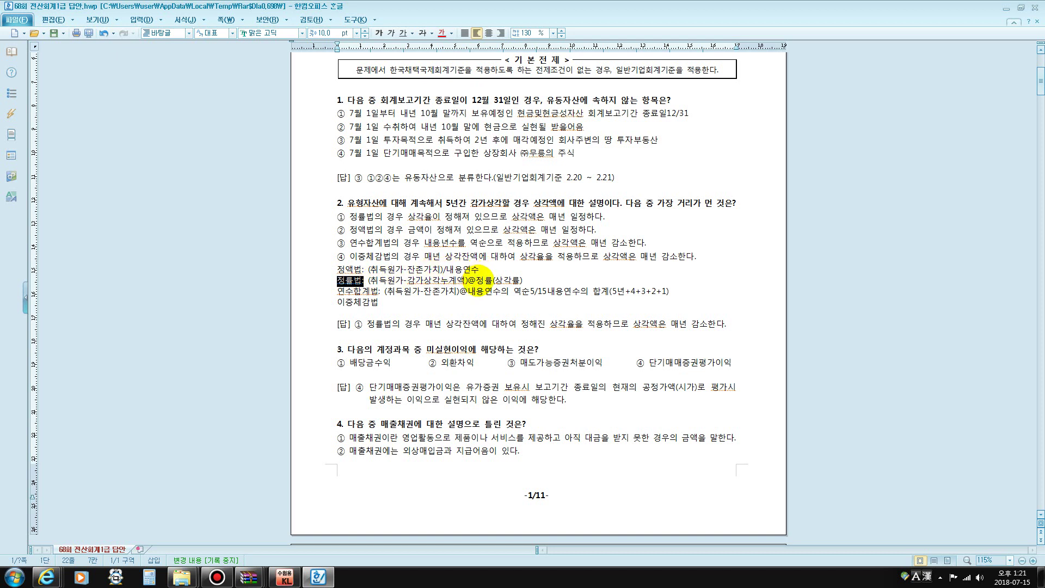
pyautogui.moveTo(476, 280); pyautogui.dragTo(494, 280)
pyautogui.click(383, 302)
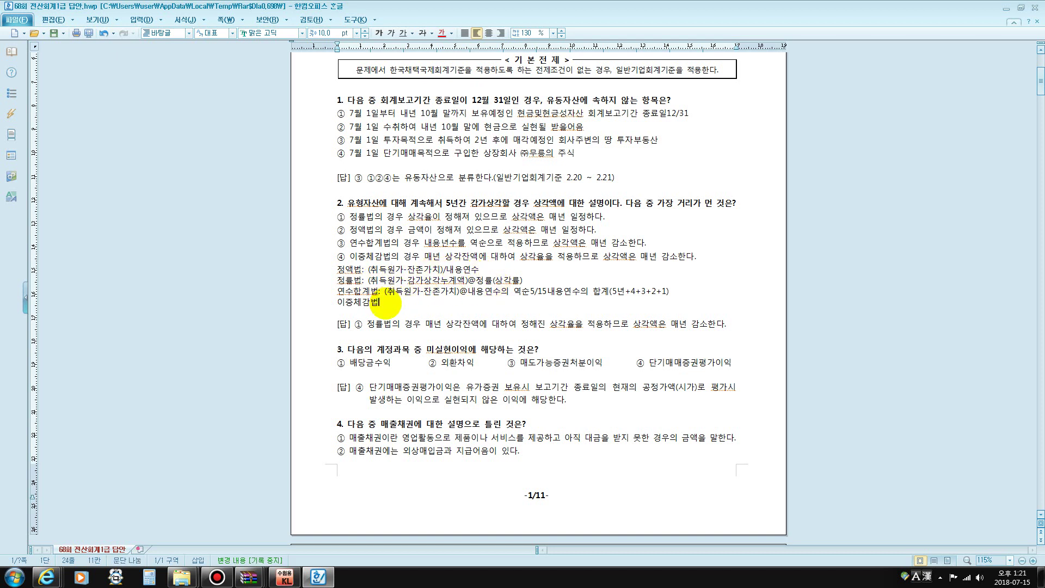
pyautogui.write(':')
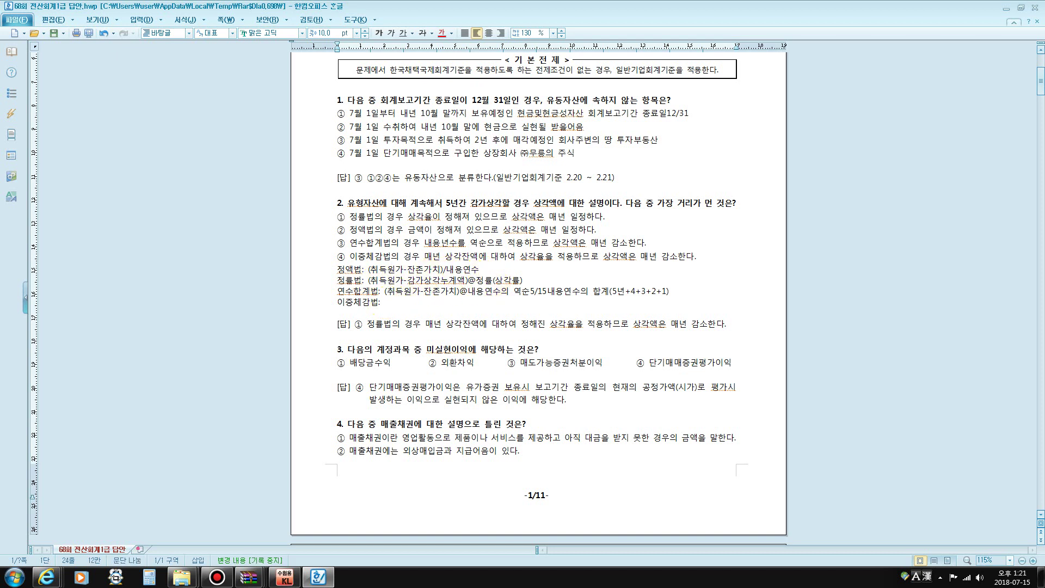
pyautogui.moveTo(476, 280); pyautogui.dragTo(521, 280)
pyautogui.click(398, 303)
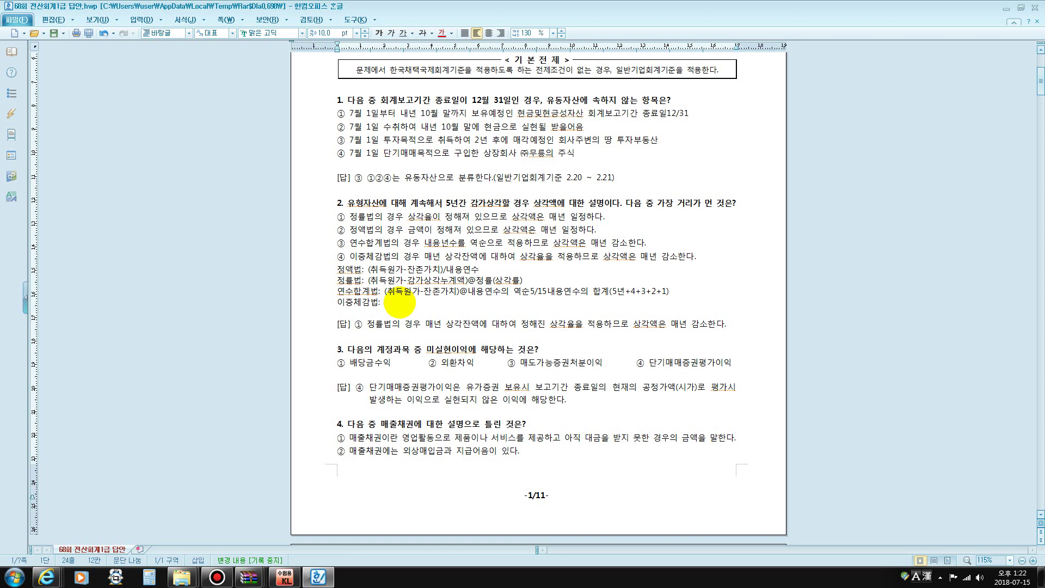
pyautogui.press('Left')
# Finish it as '이중체감법(정액법의 배법): (취득원가-감가상각누계액)/내용연수@2' and start a new line
pyautogui.write('(정애액법')
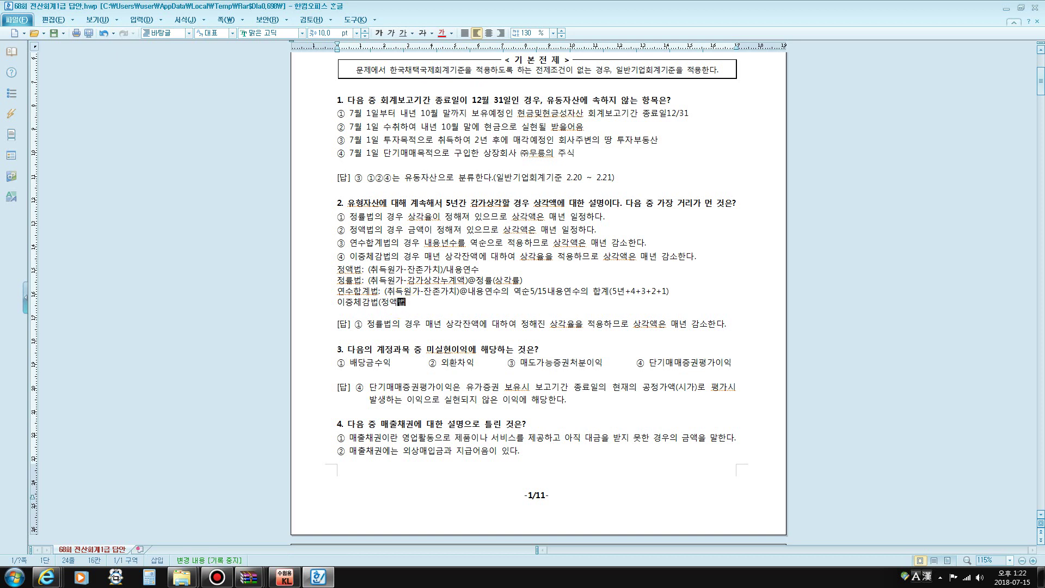
pyautogui.write('의 배법')
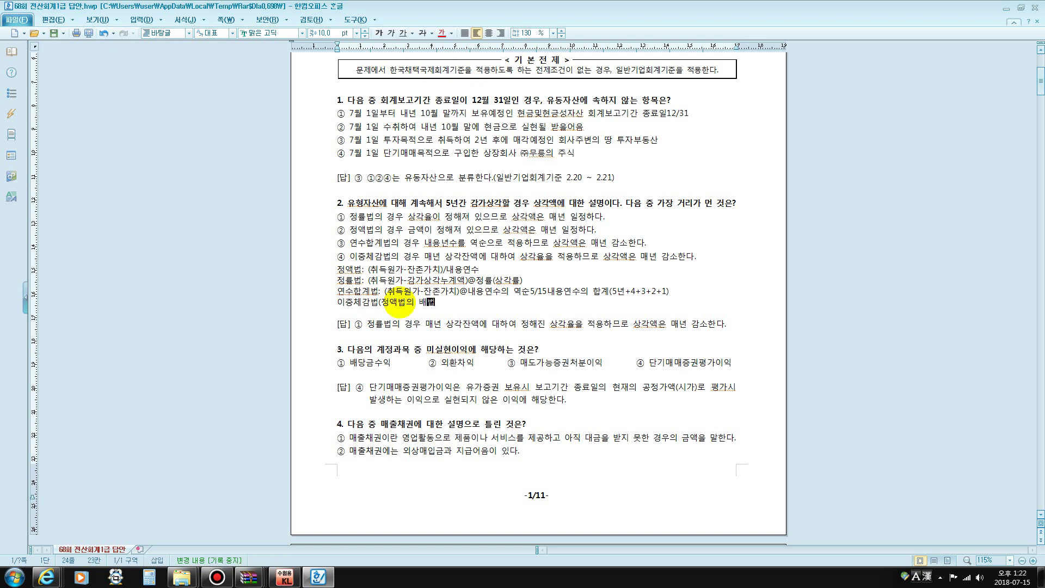
pyautogui.write('):')
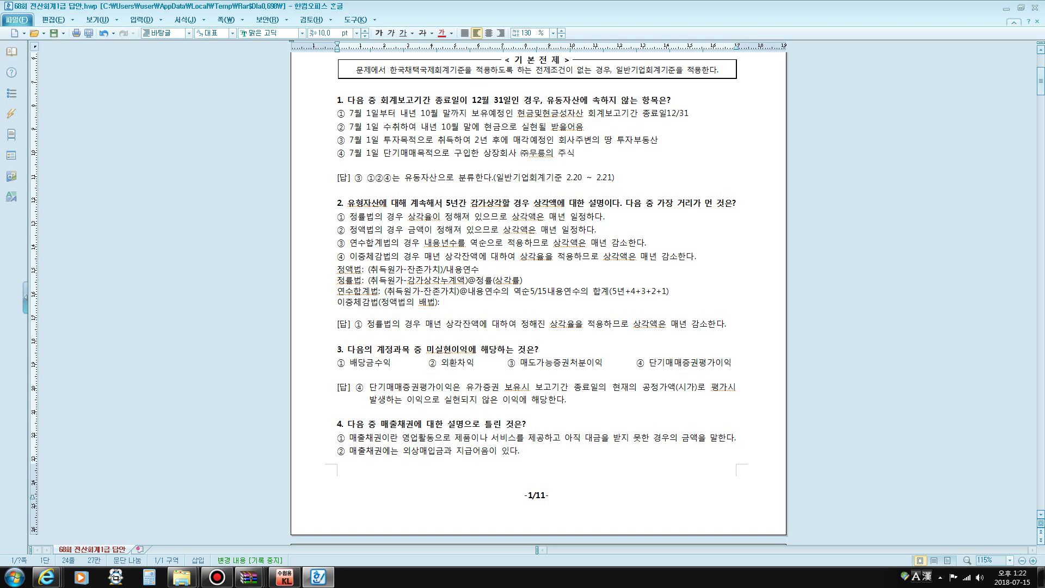
pyautogui.write('(취득')
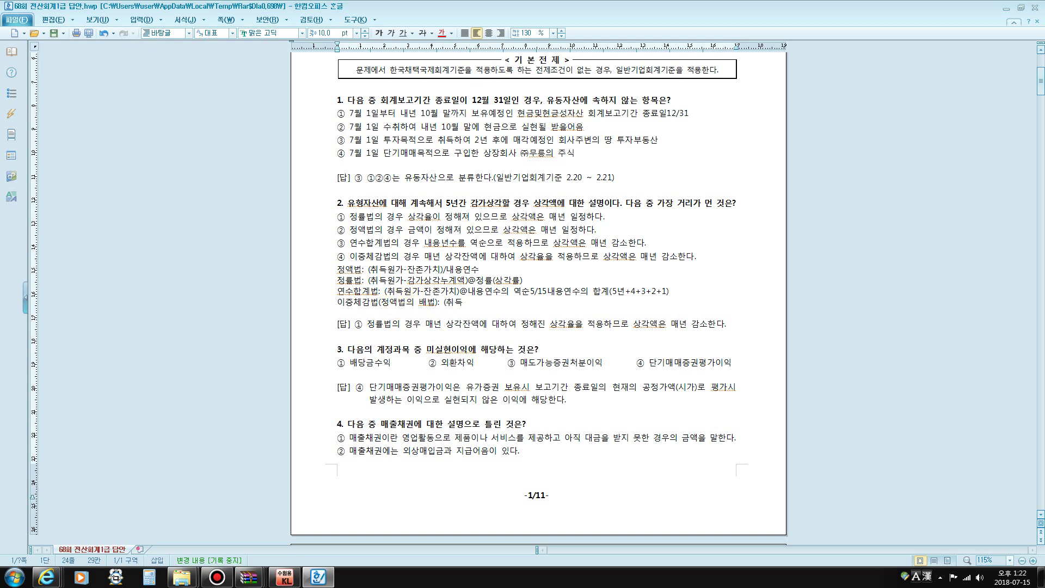
pyautogui.write('원가-')
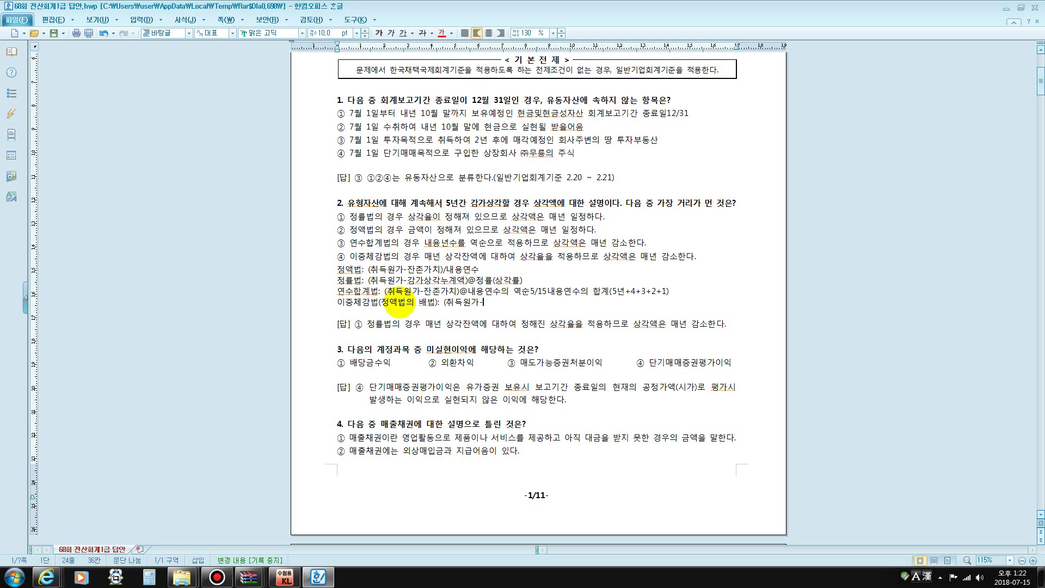
pyautogui.write('감가')
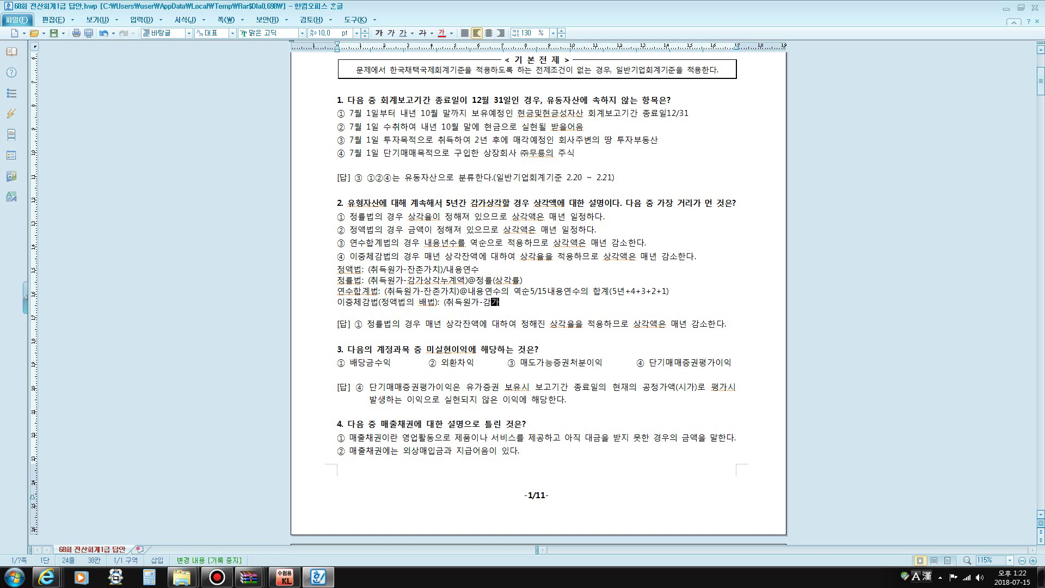
pyautogui.write('상각ㄴ')
pyautogui.write('누계액)')
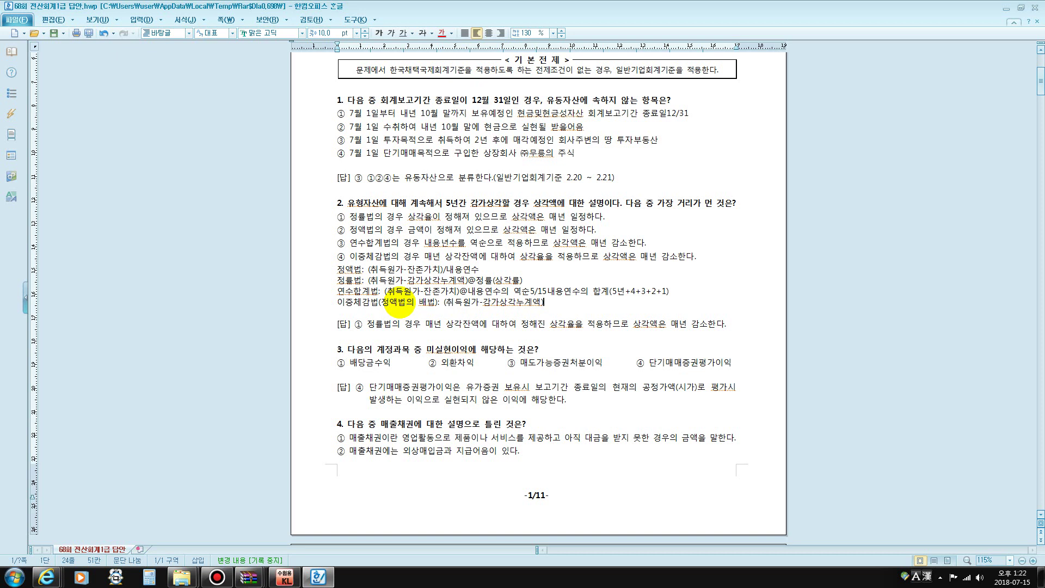
pyautogui.write('/')
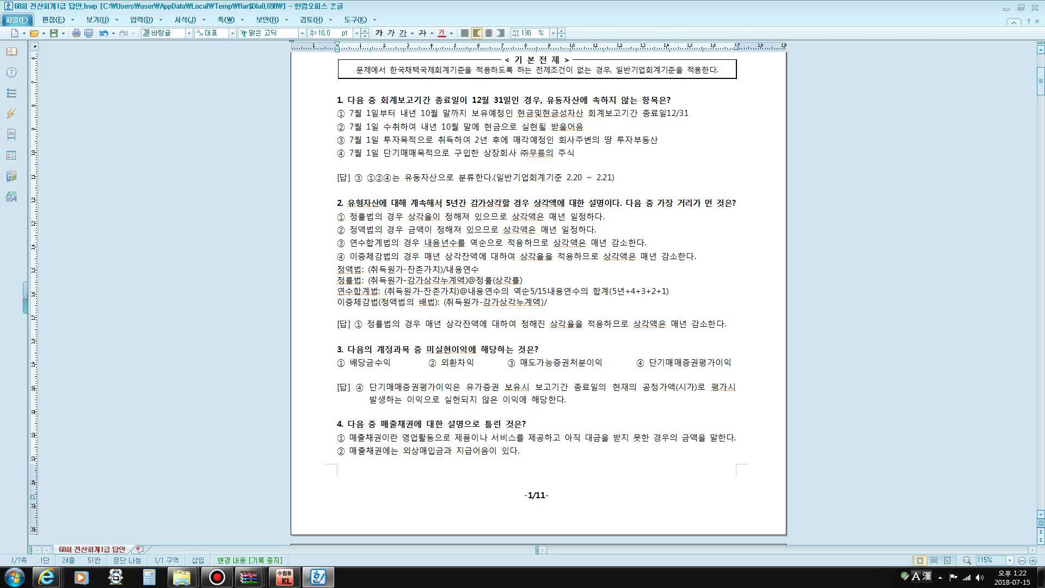
pyautogui.write('내용')
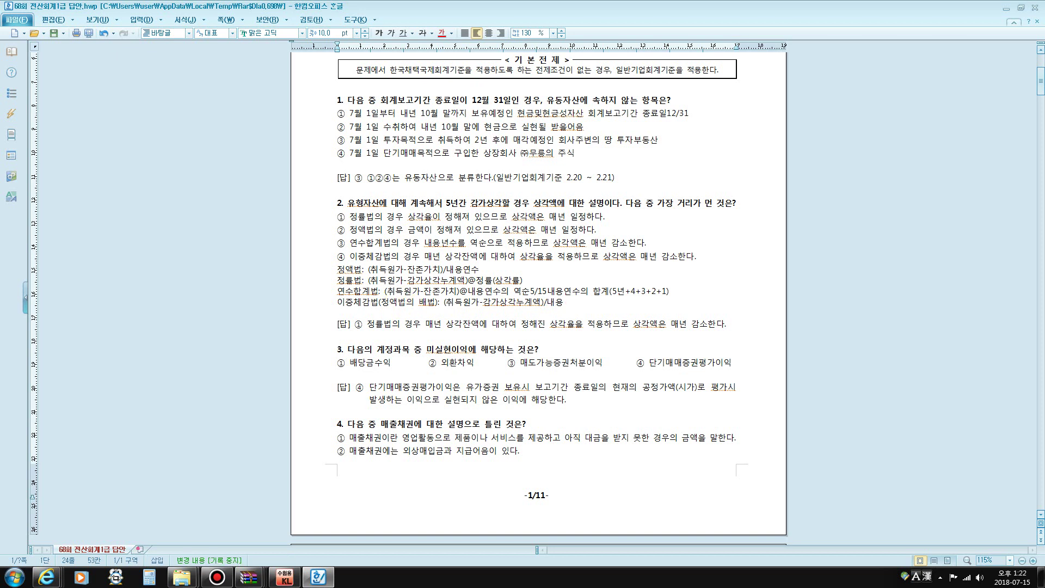
pyautogui.write('연수')
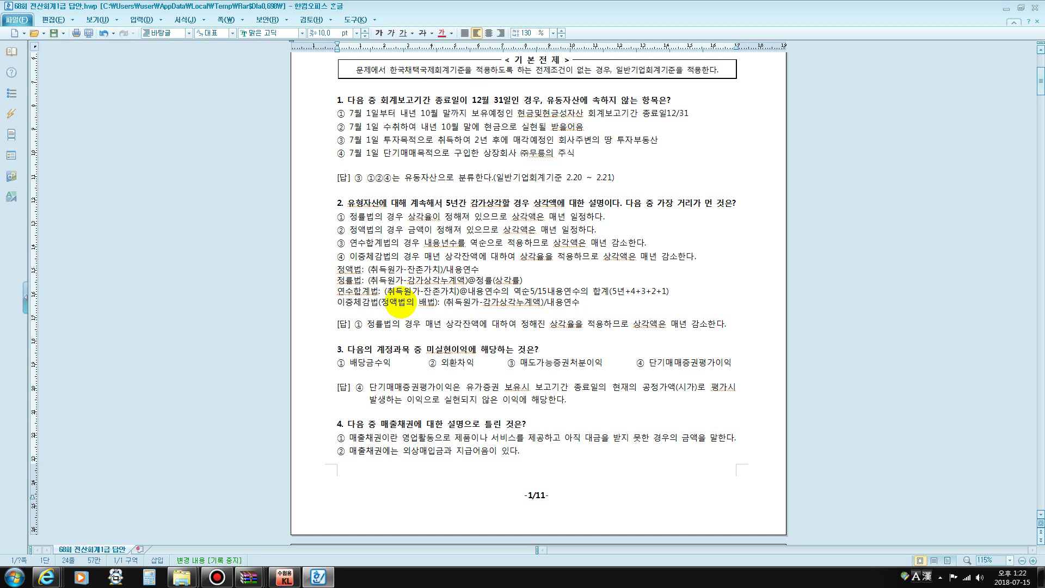
pyautogui.write('@')
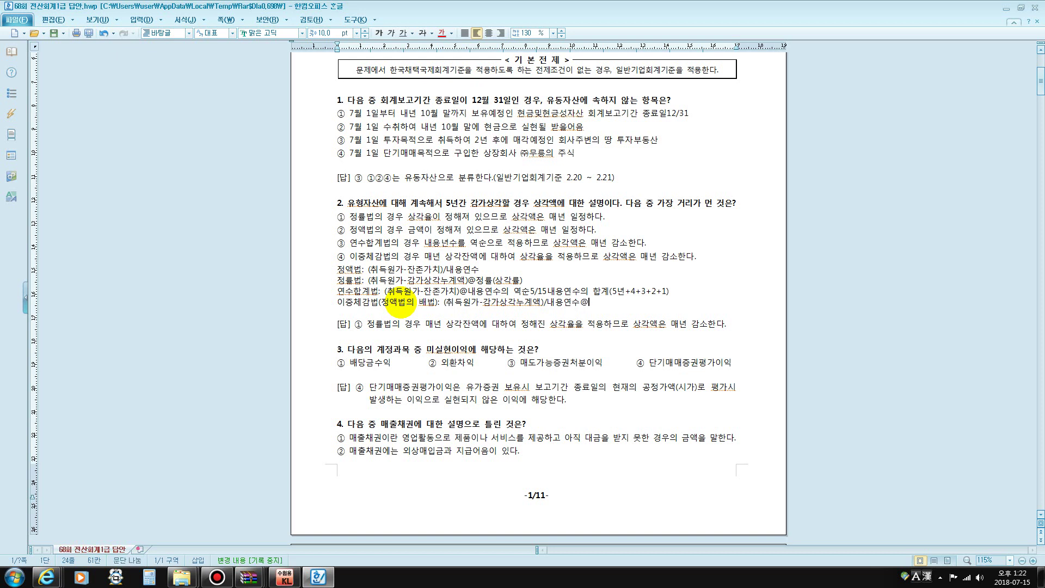
pyautogui.write('2')
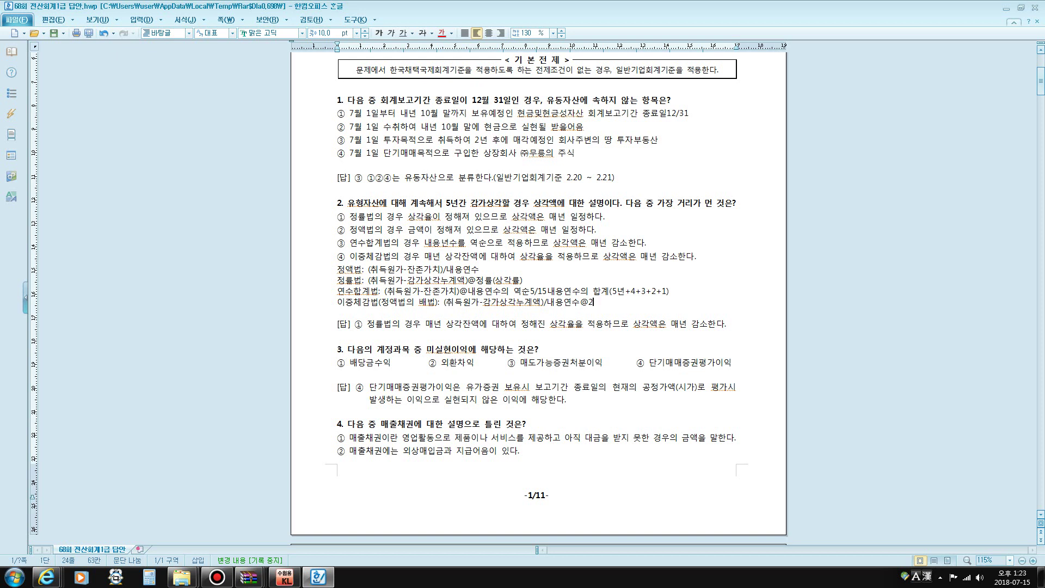
pyautogui.press('Return')
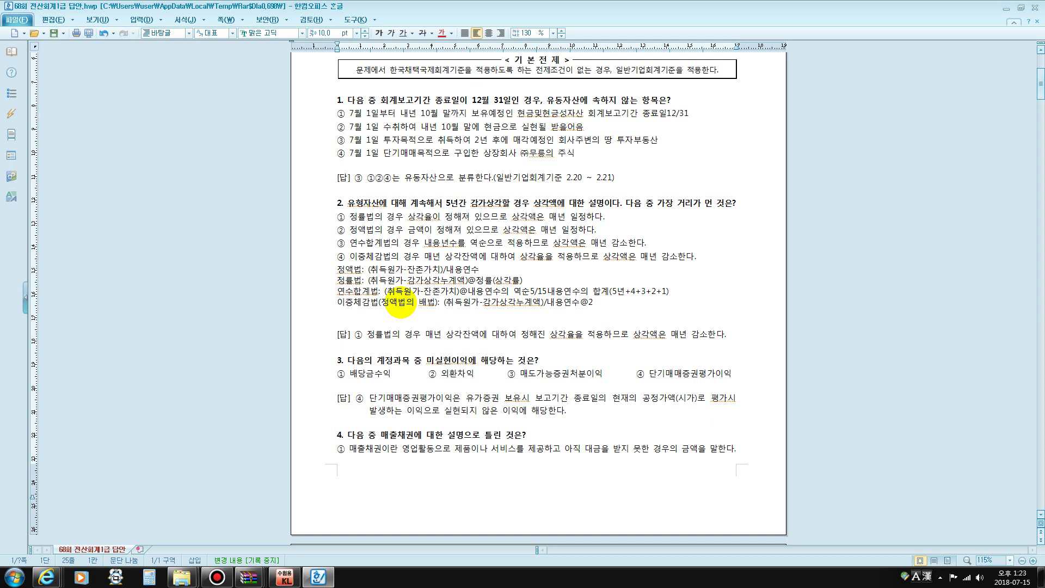
pyautogui.write('생산량')
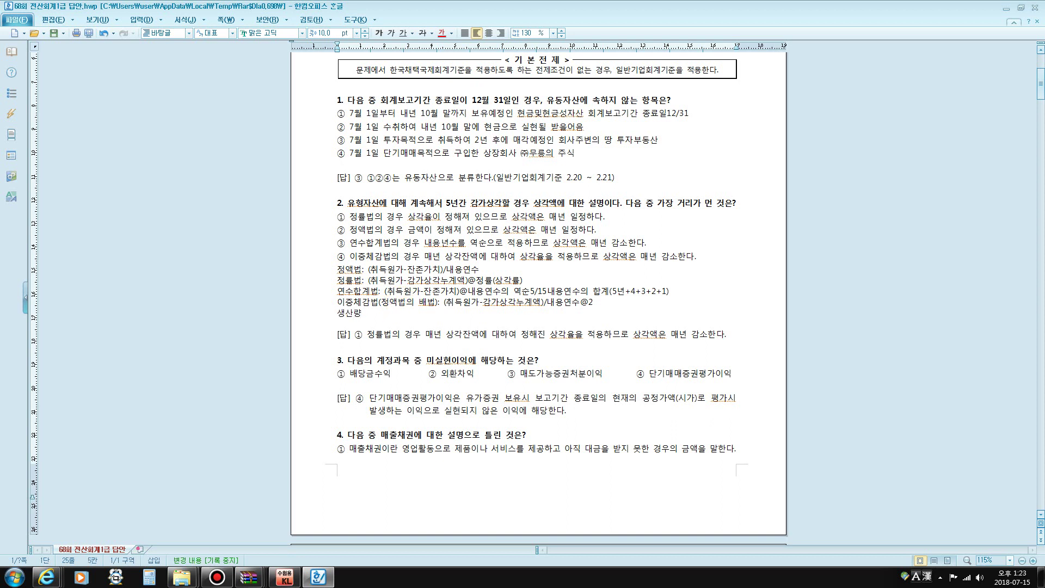
pyautogui.write('비례법:')
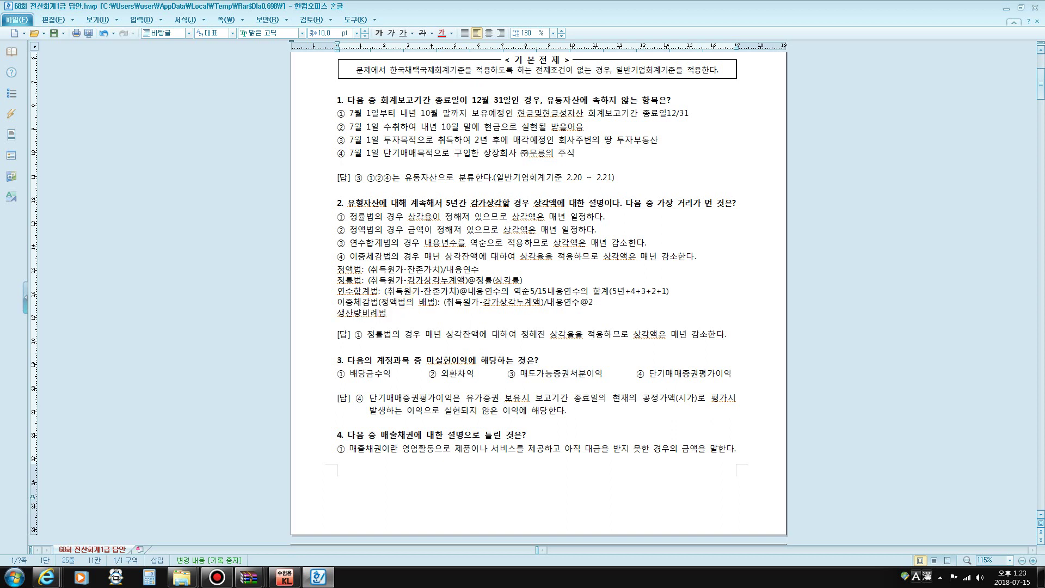
pyautogui.write(' (취득')
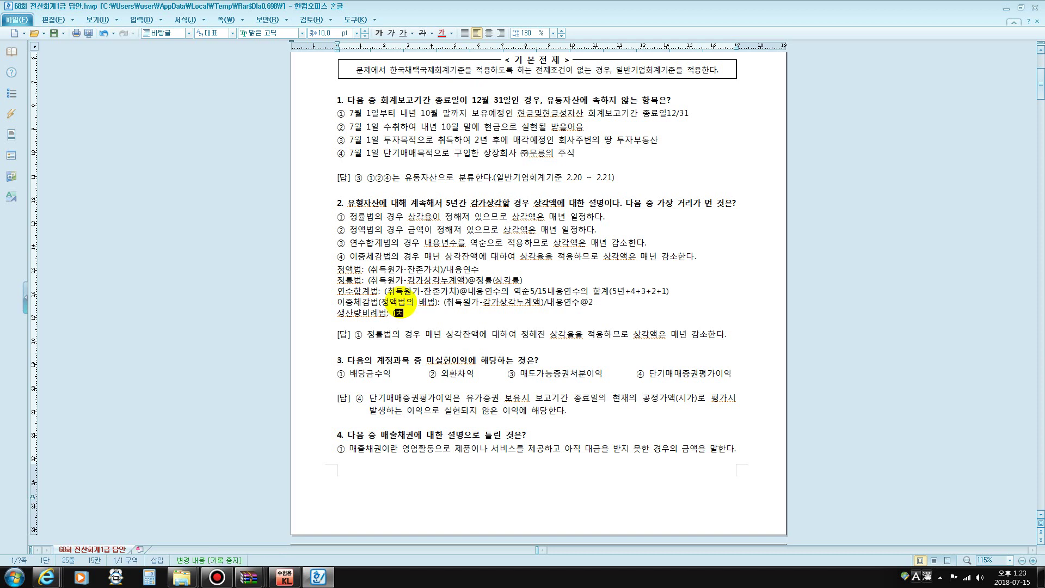
pyautogui.write('원가')
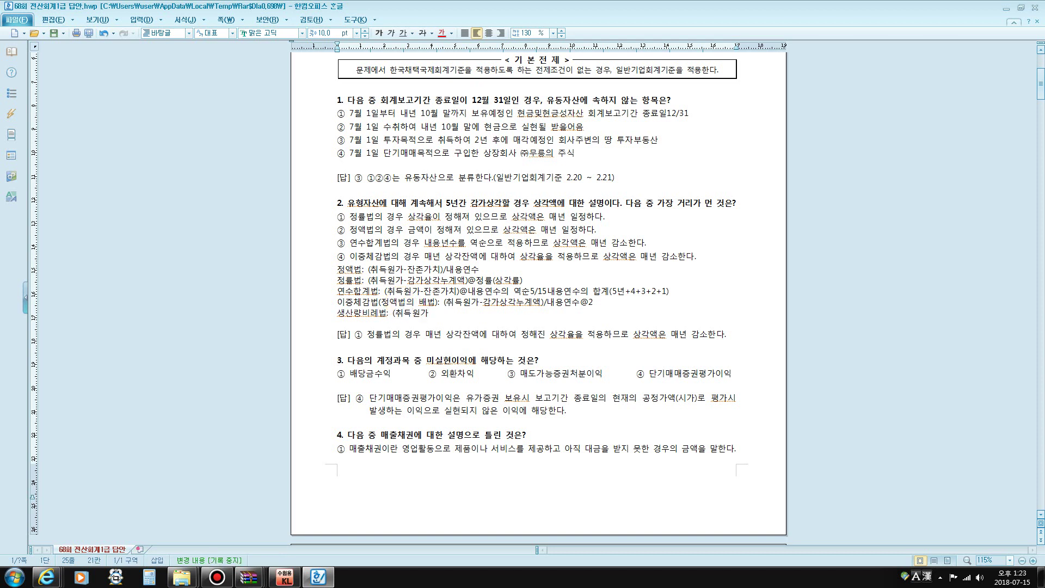
pyautogui.write('-잔존가치)')
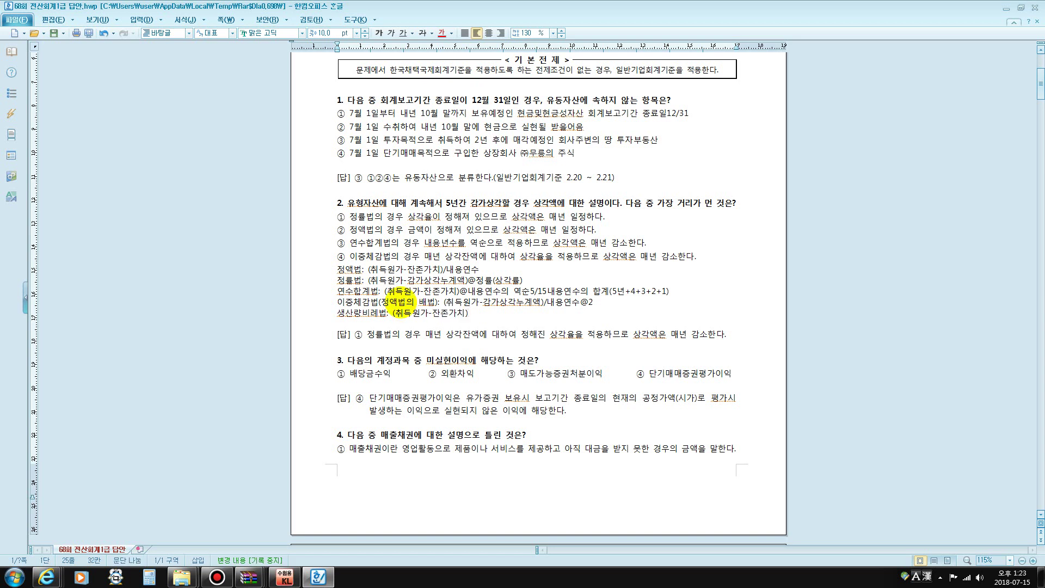
pyautogui.write('@')
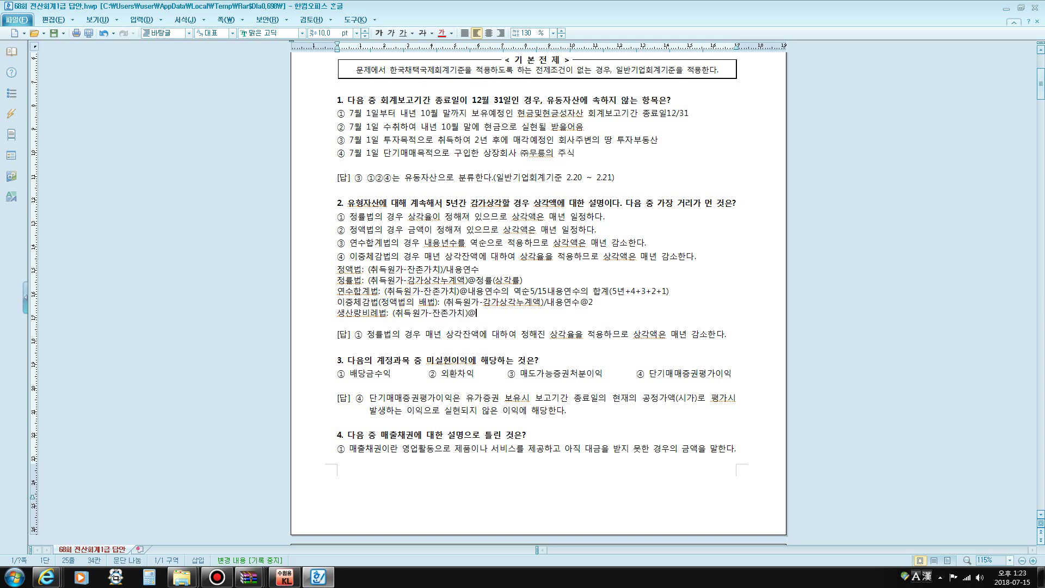
pyautogui.write('당기실적')
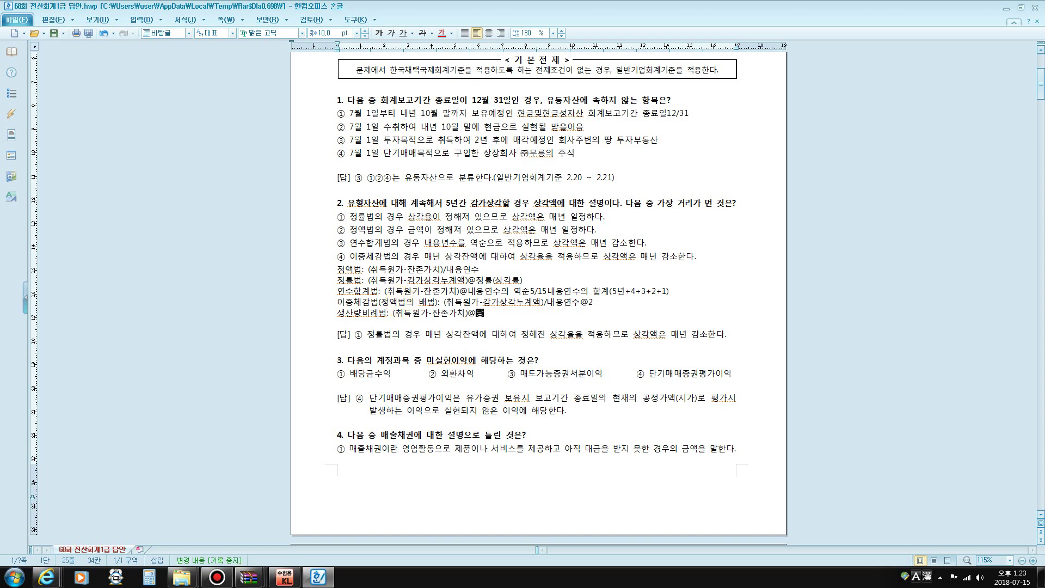
pyautogui.write('생산량')
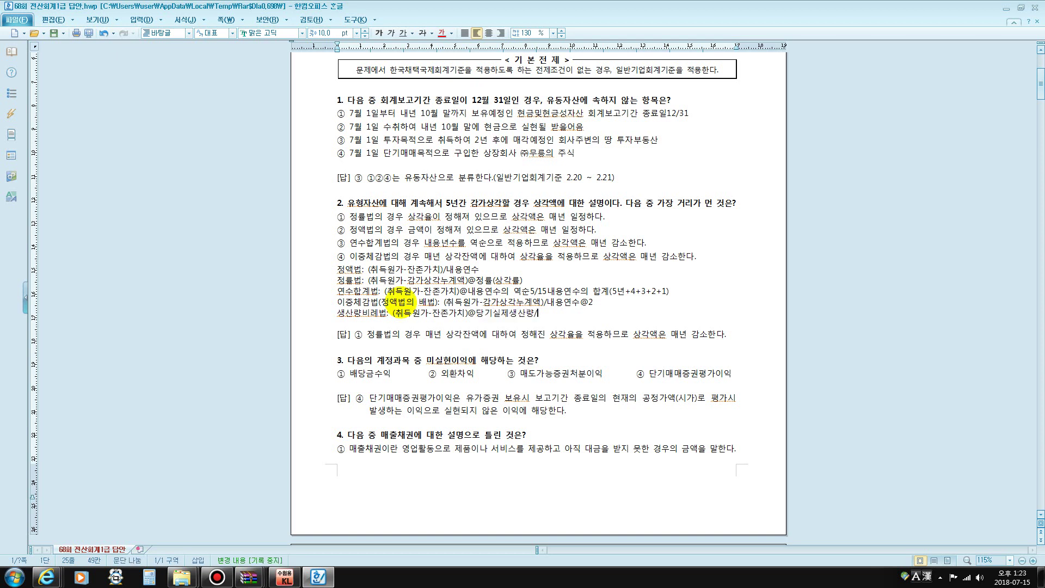
pyautogui.write('/예상총새')
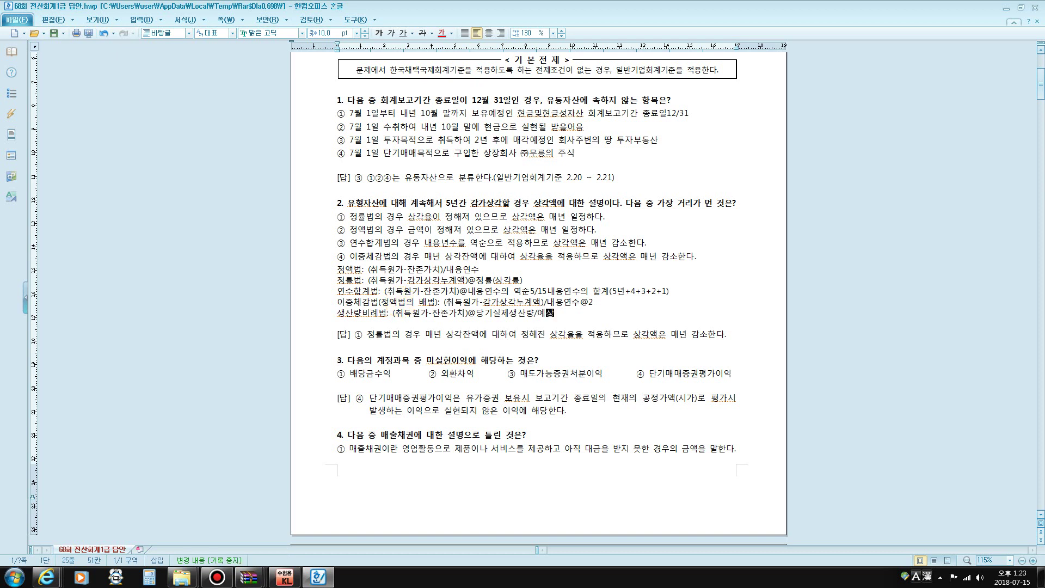
pyautogui.write('산량')
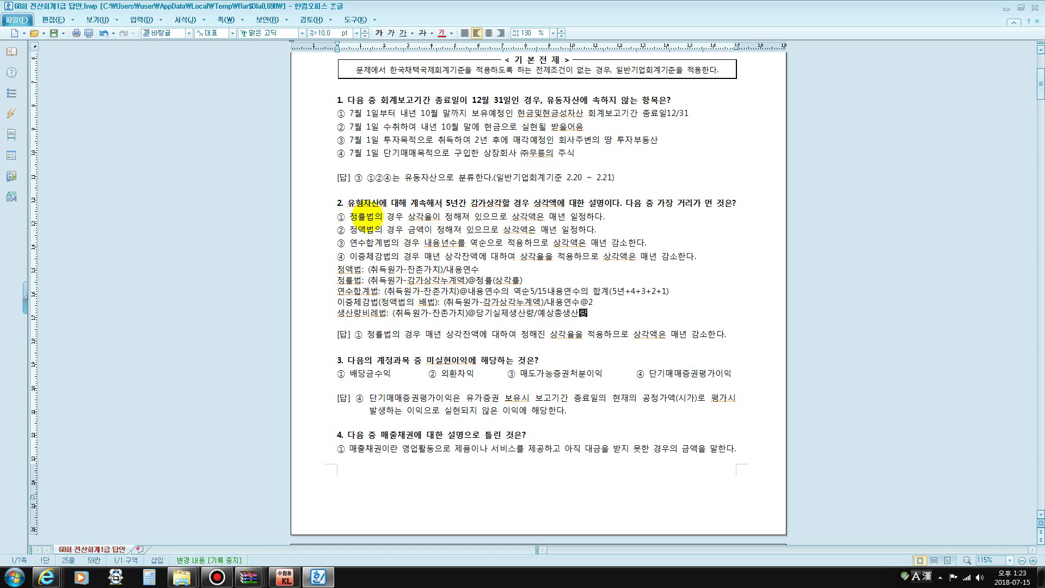
pyautogui.moveTo(366, 217); pyautogui.dragTo(453, 216)
pyautogui.click(478, 256)
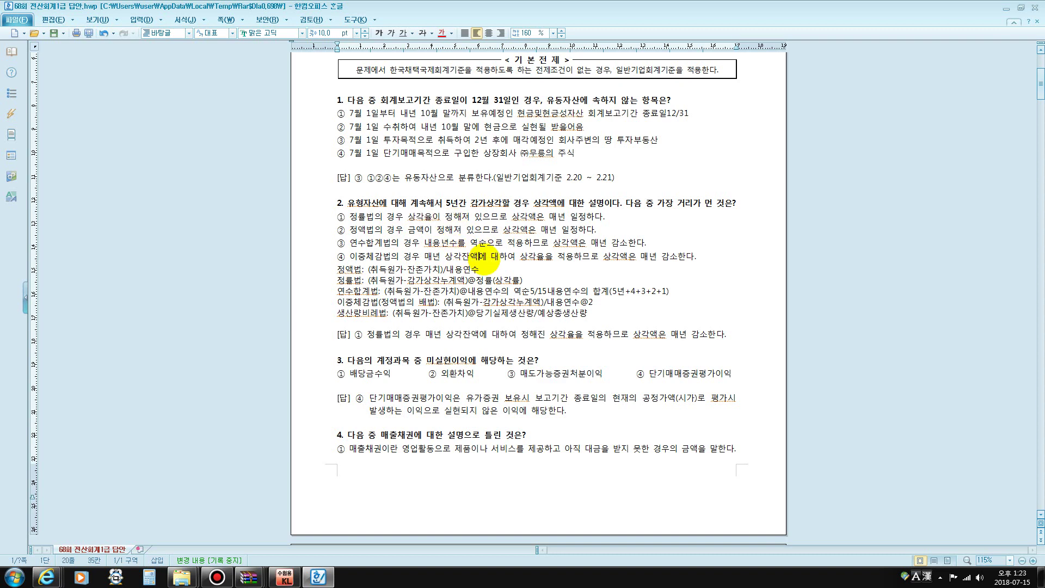
pyautogui.scroll(-5, 479, 258)
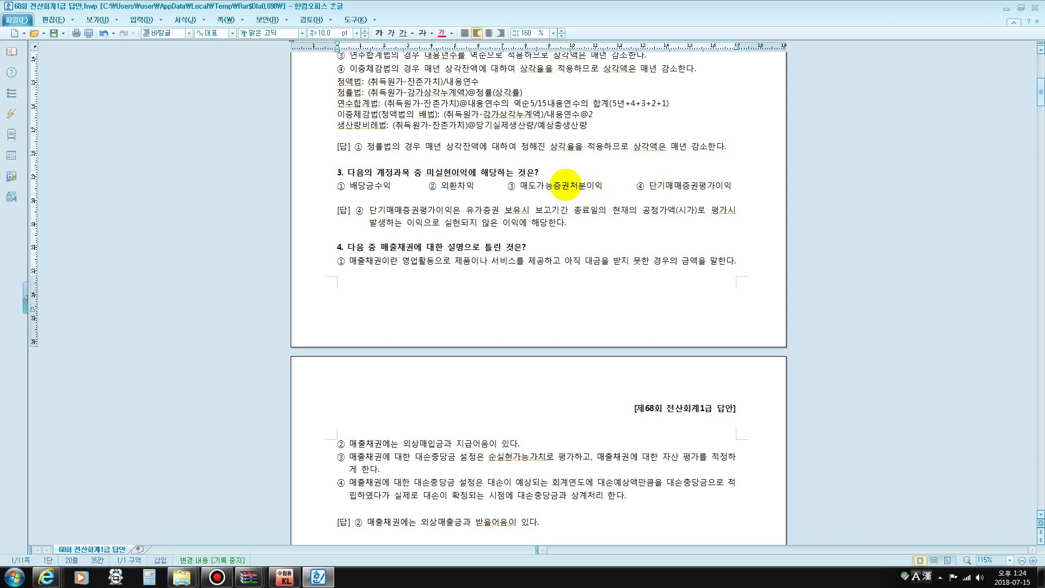
pyautogui.moveTo(570, 186); pyautogui.dragTo(586, 185)
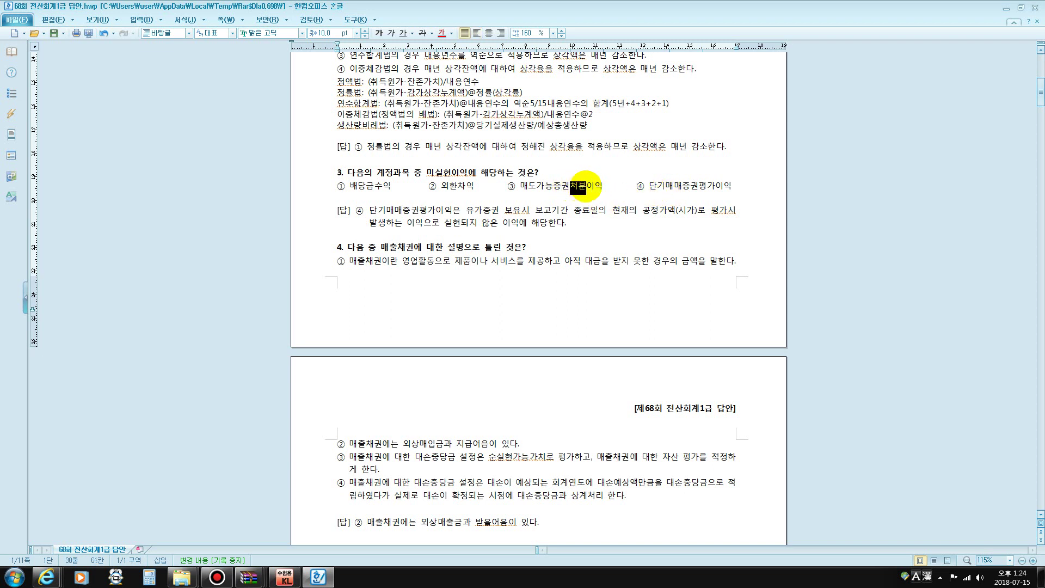
pyautogui.moveTo(441, 185); pyautogui.dragTo(473, 186)
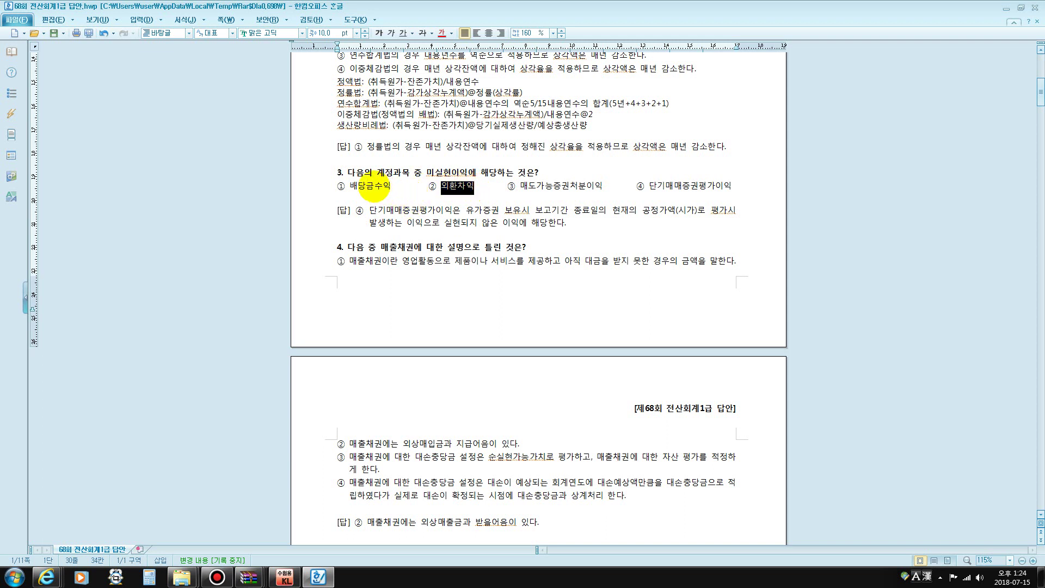
pyautogui.moveTo(349, 186); pyautogui.dragTo(400, 187)
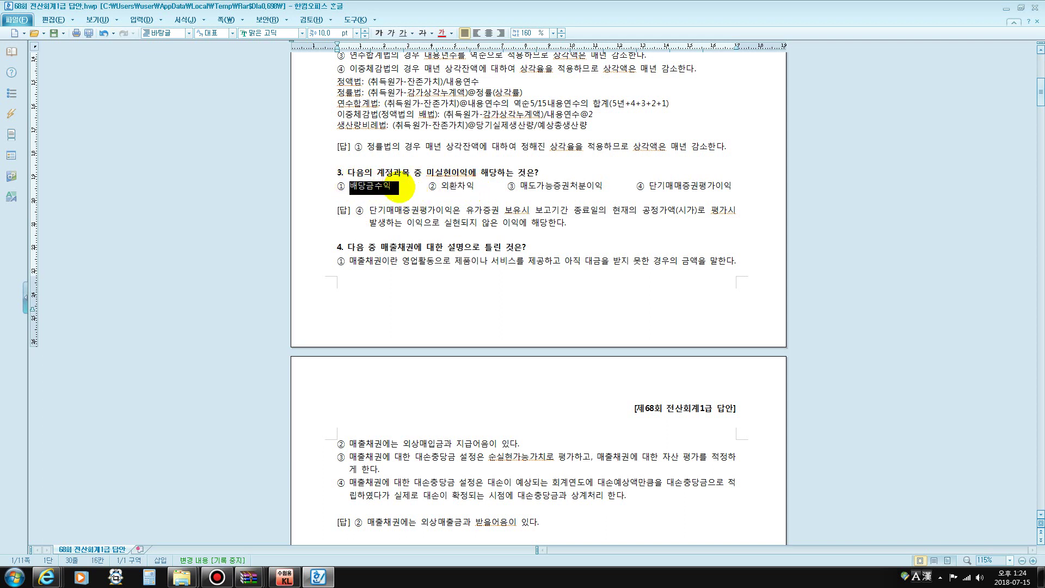
pyautogui.moveTo(649, 186); pyautogui.dragTo(731, 185)
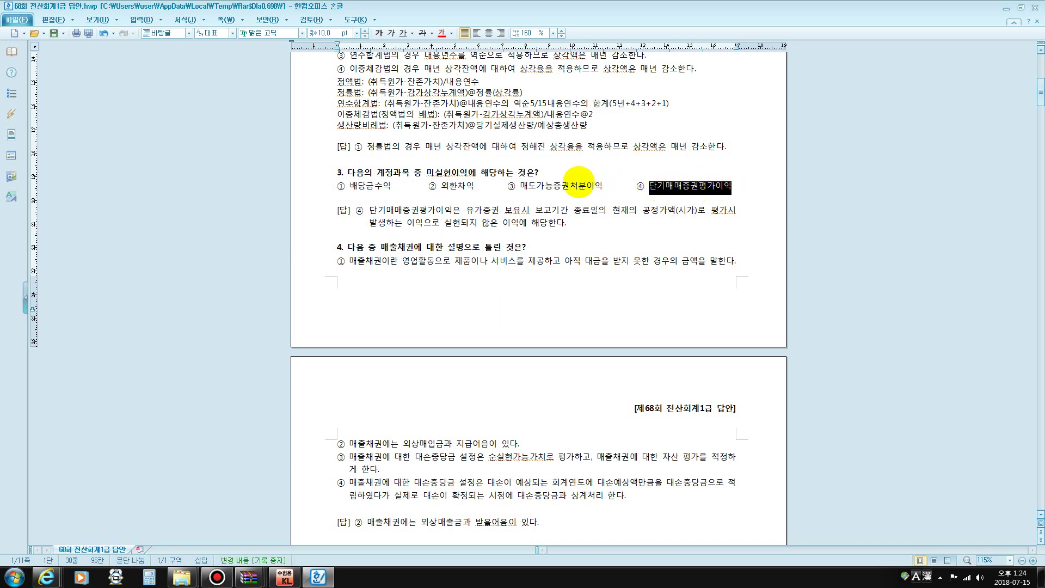
pyautogui.moveTo(570, 186); pyautogui.dragTo(591, 189)
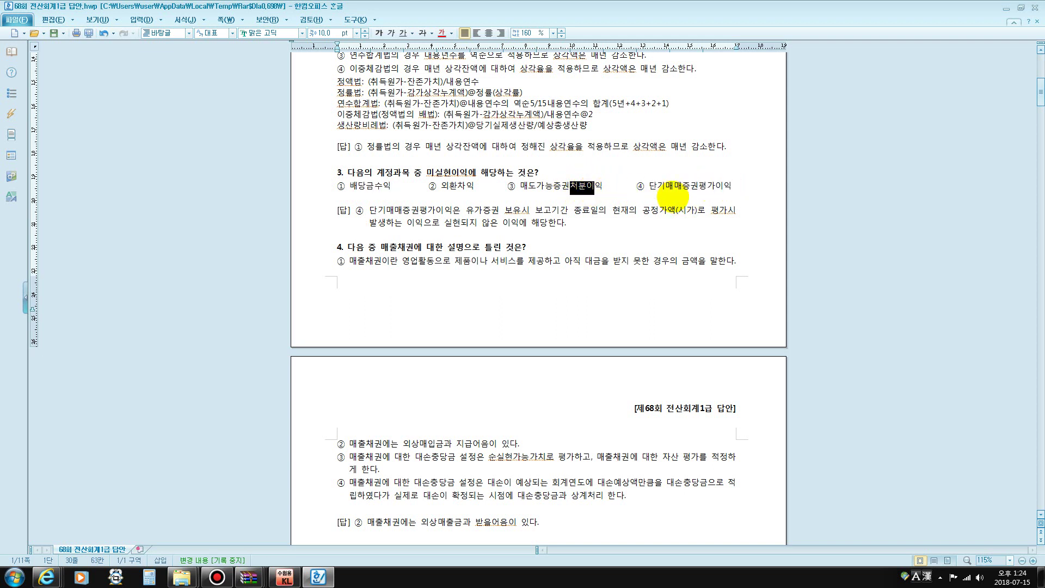
pyautogui.moveTo(698, 187); pyautogui.dragTo(716, 186)
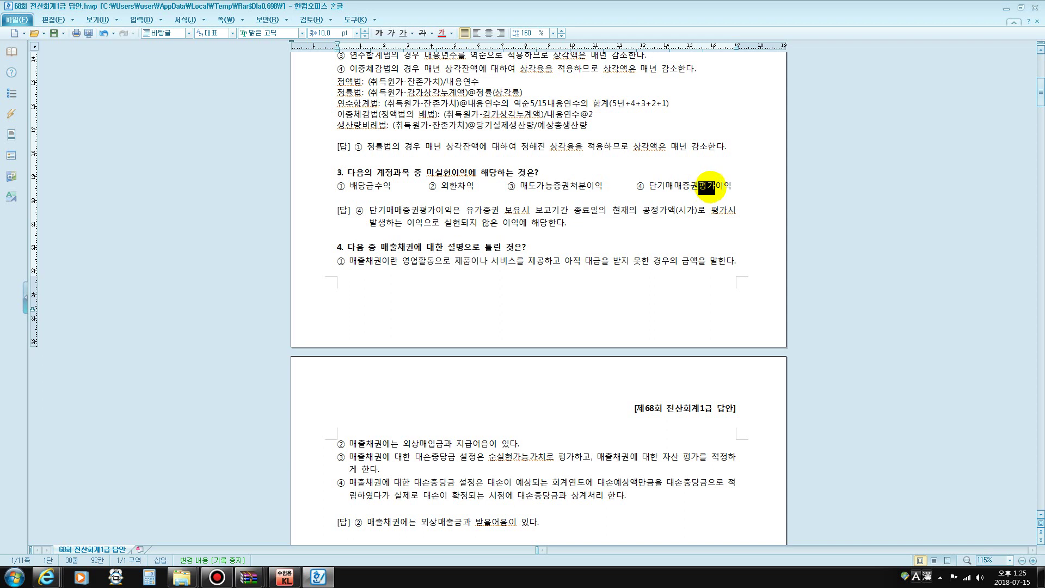
pyautogui.moveTo(577, 187); pyautogui.dragTo(586, 187)
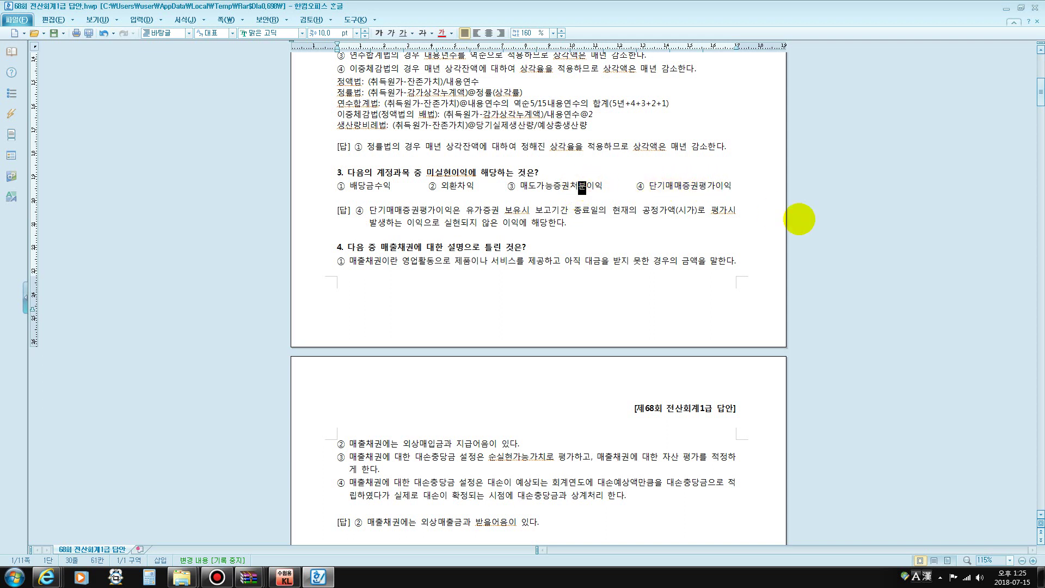
pyautogui.moveTo(657, 187); pyautogui.dragTo(731, 187)
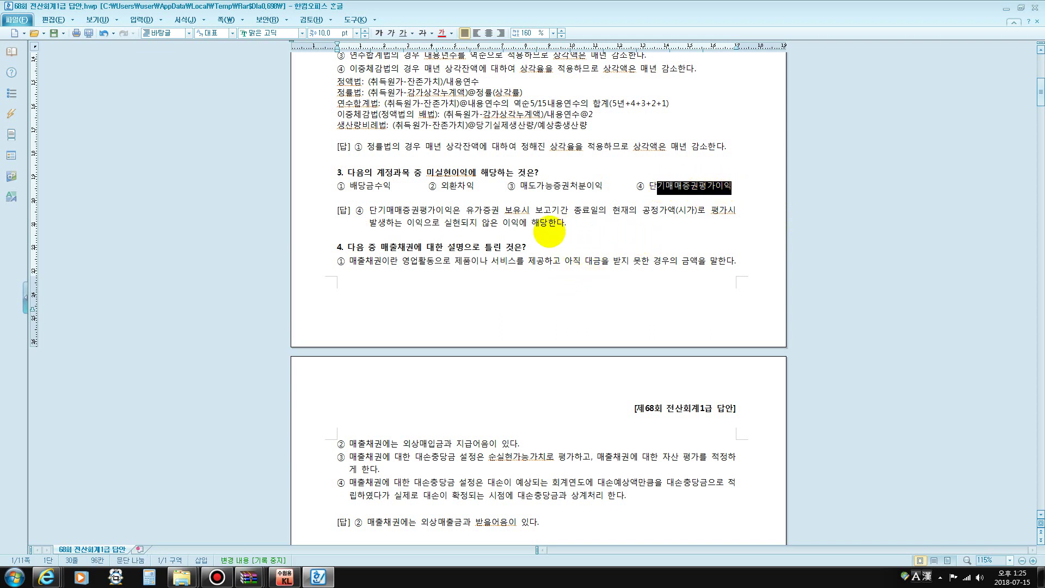
pyautogui.scroll(-2, 468, 242)
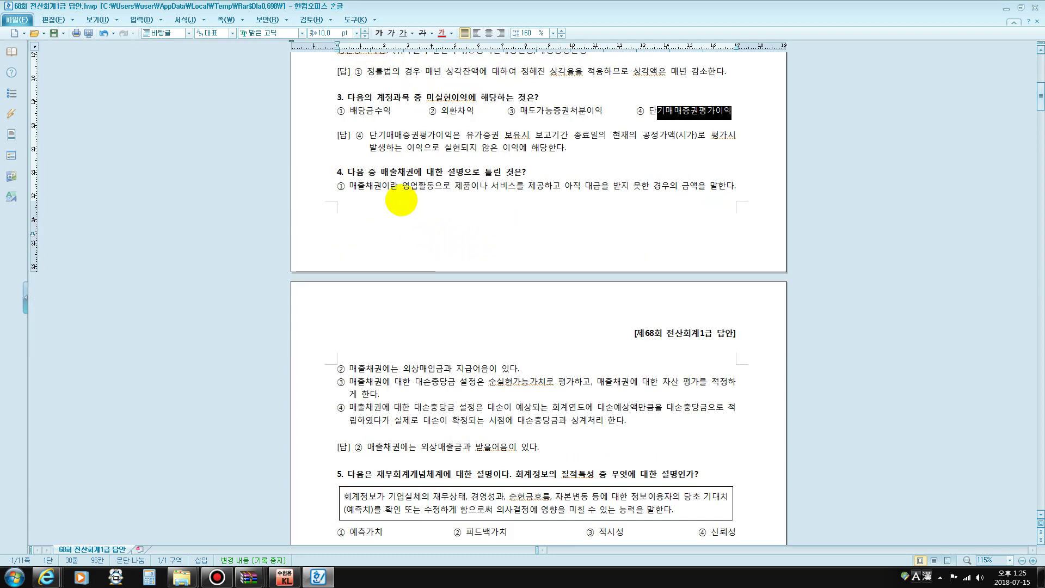
# Replace 외상매입금과 지급어음 in question 4 option ② with 외상매출금과 받을어음, then point out the answer line
pyautogui.moveTo(409, 187); pyautogui.dragTo(468, 192)
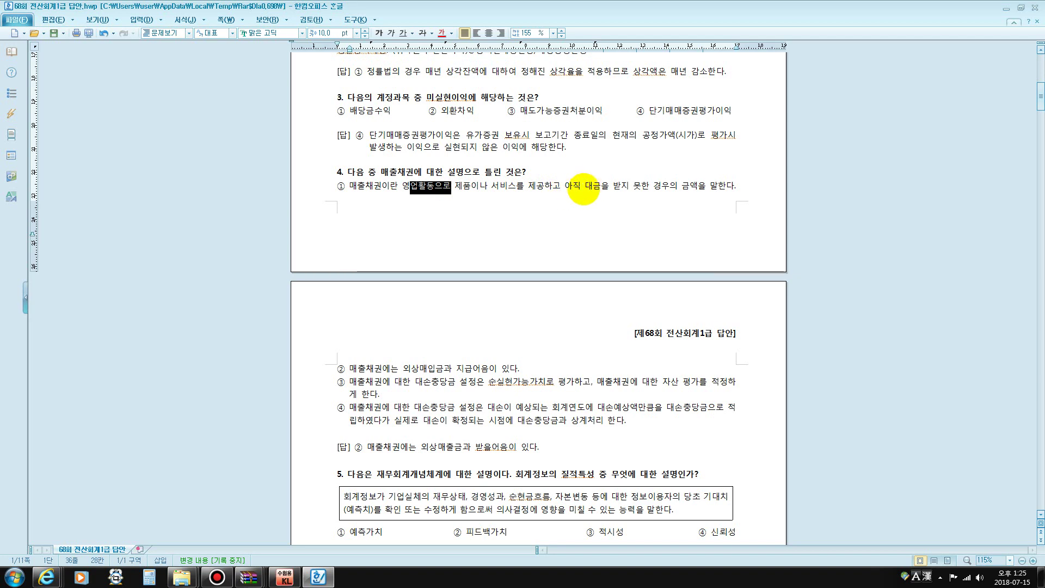
pyautogui.scroll(-5, 562, 205)
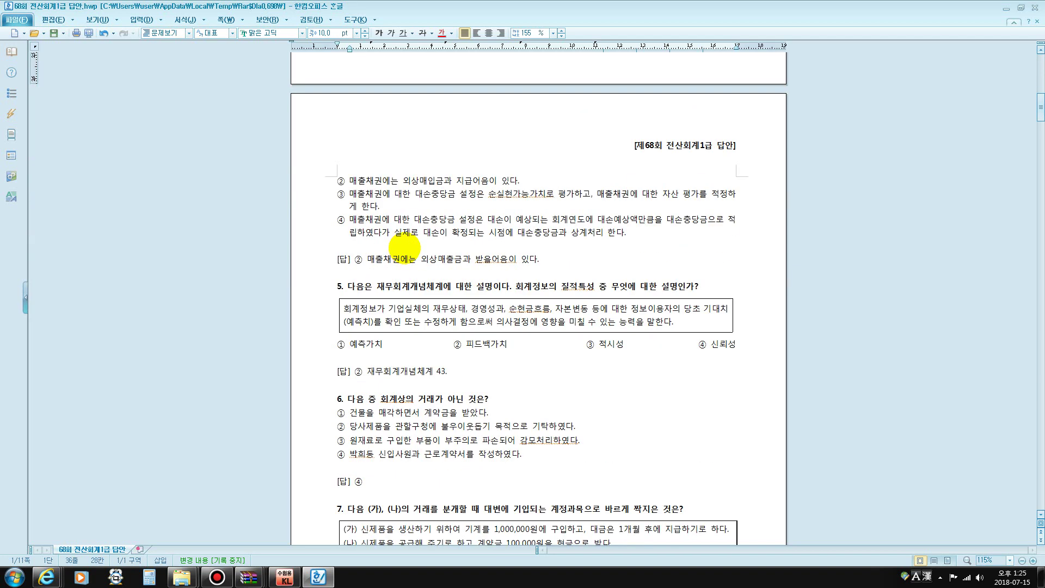
pyautogui.moveTo(403, 180); pyautogui.dragTo(489, 178)
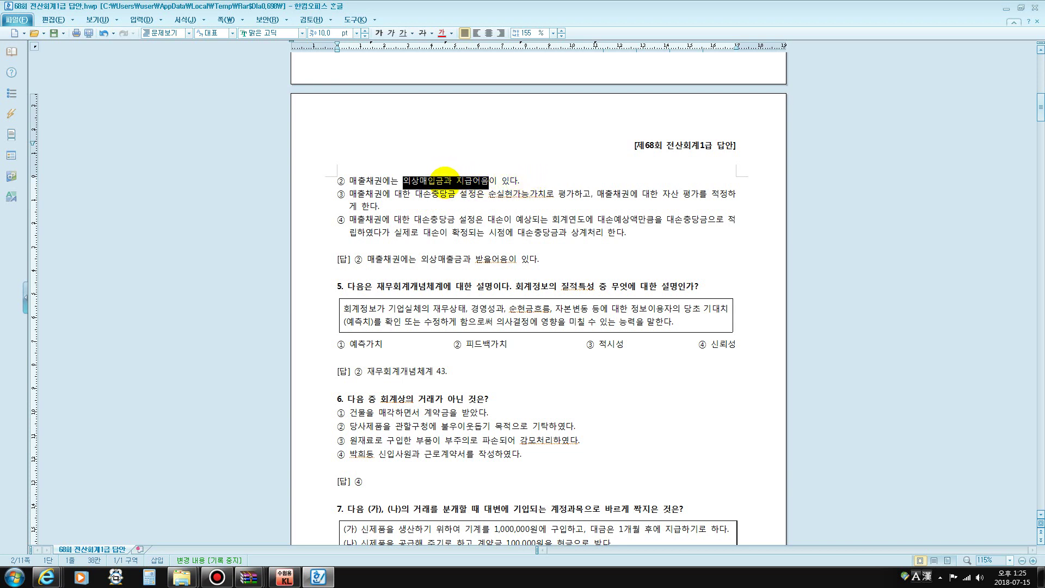
pyautogui.write('오샤')
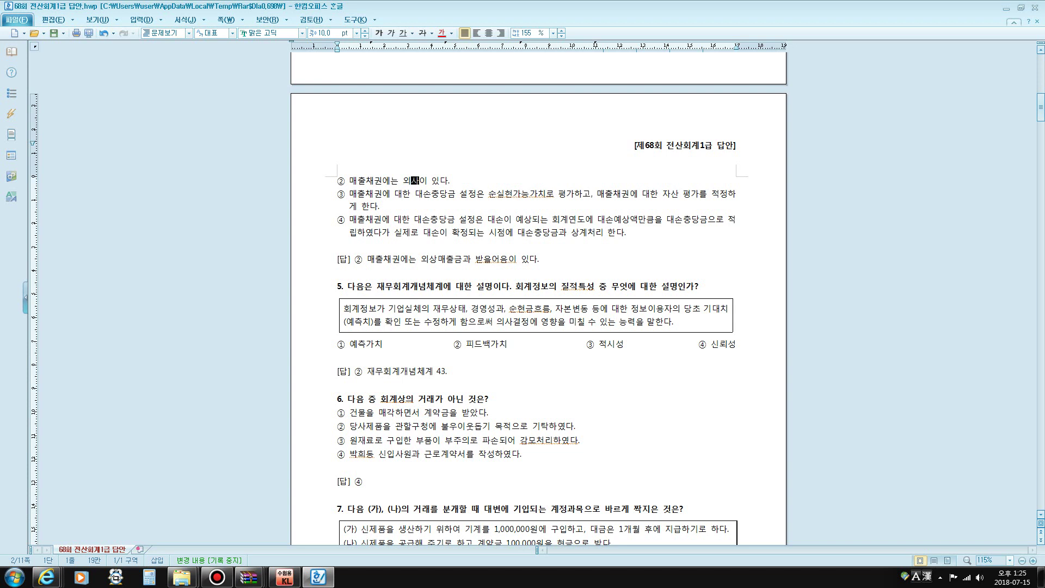
pyautogui.write('상매출금과 ㅂ받을어음')
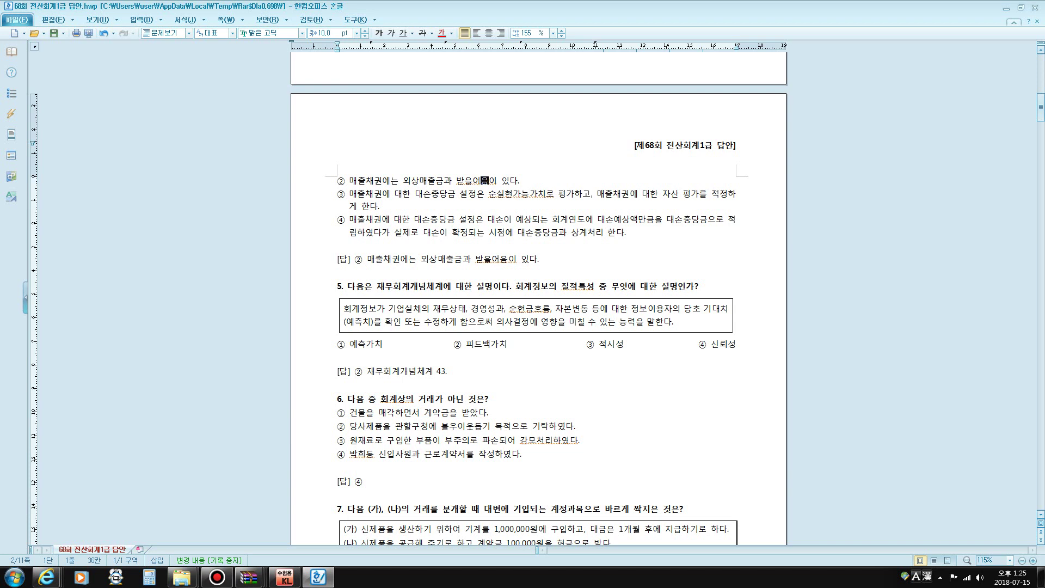
pyautogui.click(486, 184)
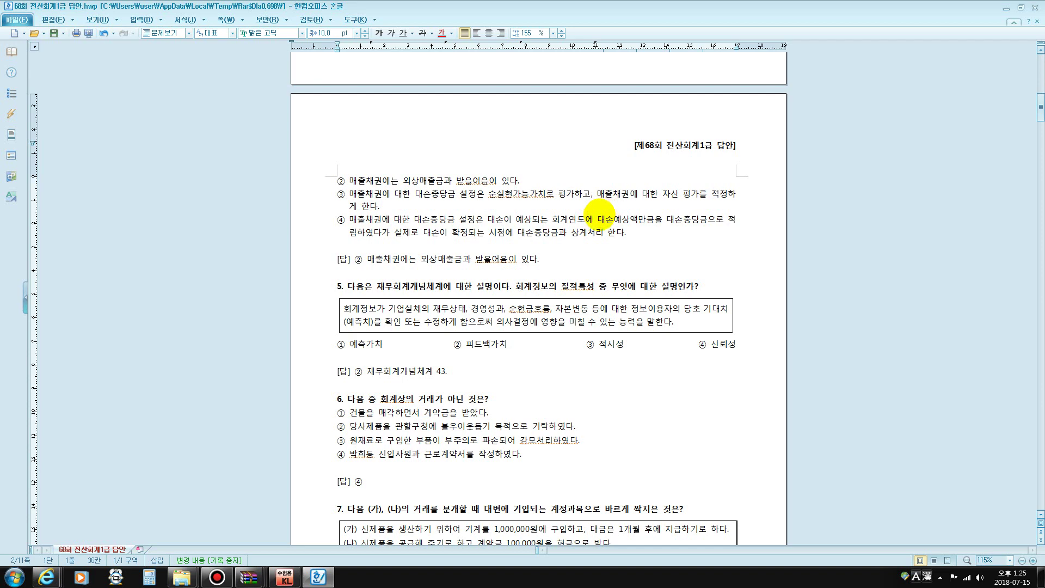
pyautogui.scroll(-1, 414, 201)
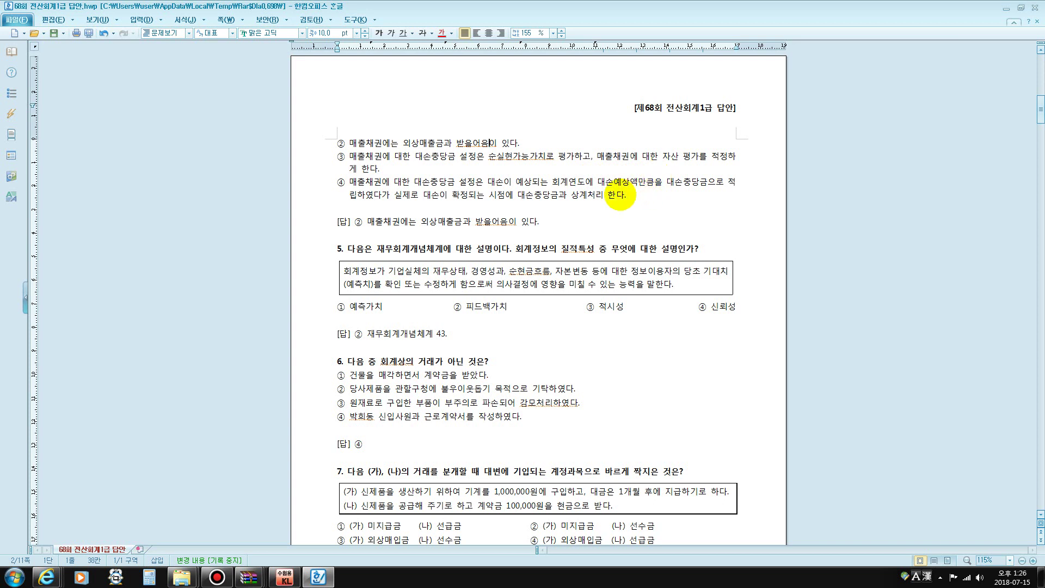
pyautogui.click(499, 221)
pyautogui.keyDown('shift'); pyautogui.click(500, 221); pyautogui.keyUp('shift')
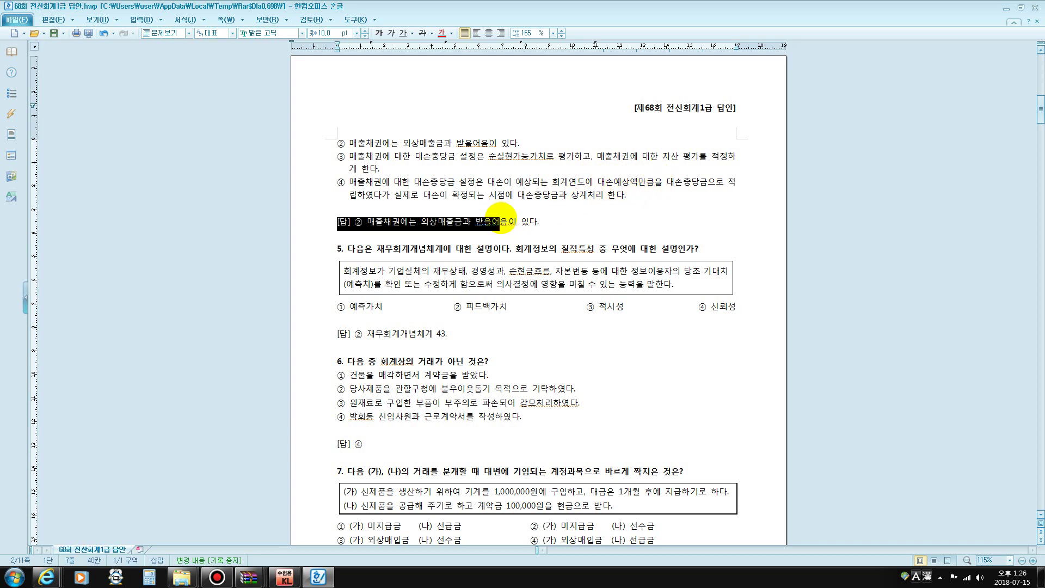
# Insert the note '대손상각비 / 대손충당금' on the blank line above question 4's [답] line
pyautogui.click(446, 209)
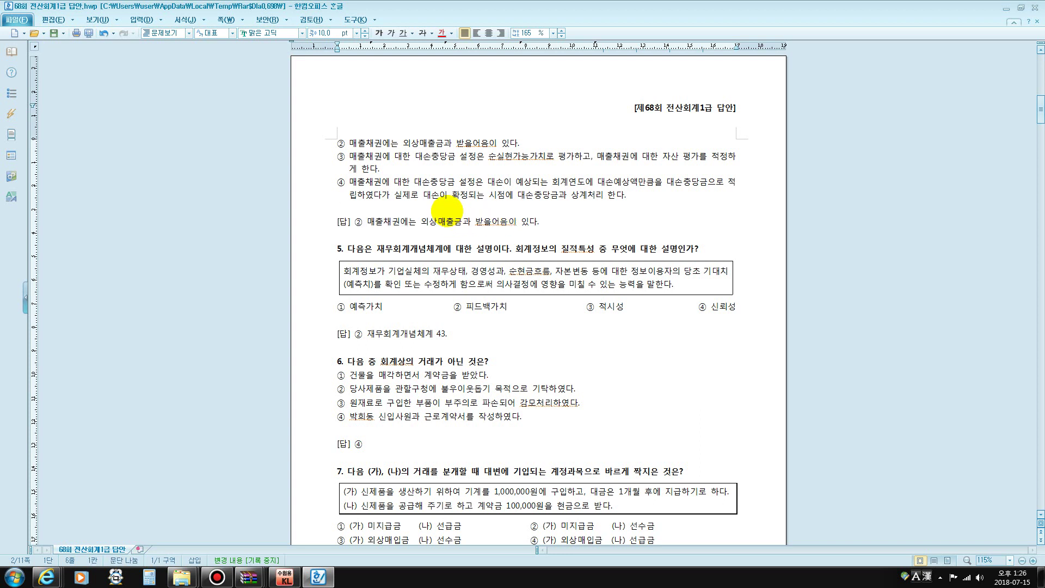
pyautogui.write('대손상각비 ')
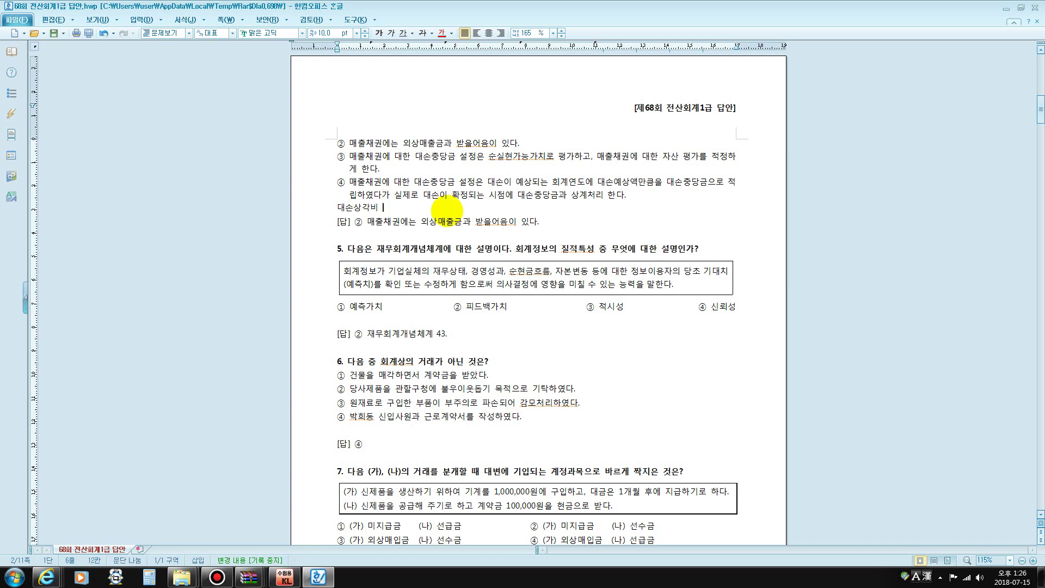
pyautogui.write('/ 댓')
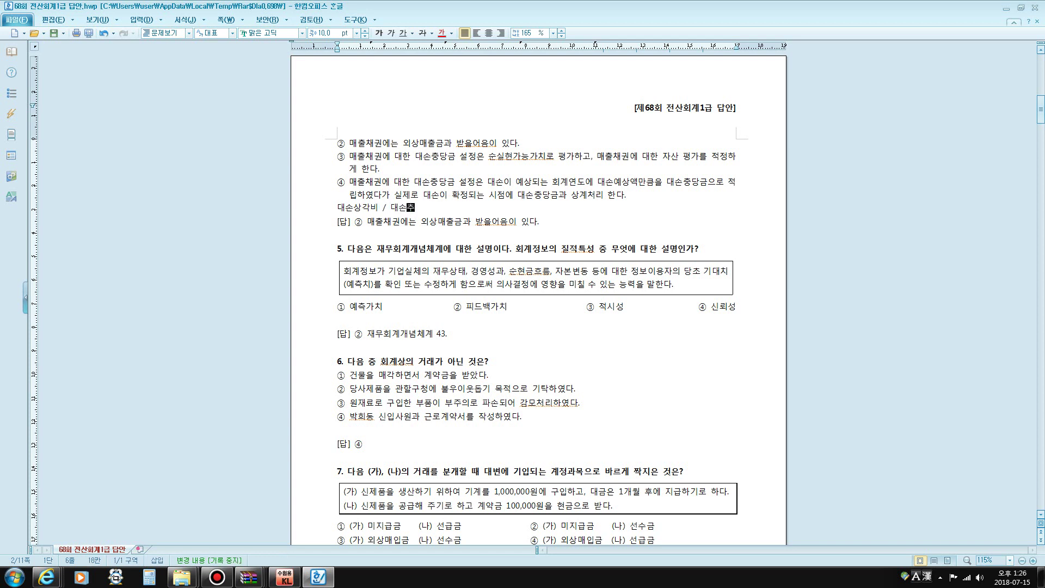
pyautogui.write('손충당금')
pyautogui.press('Return')
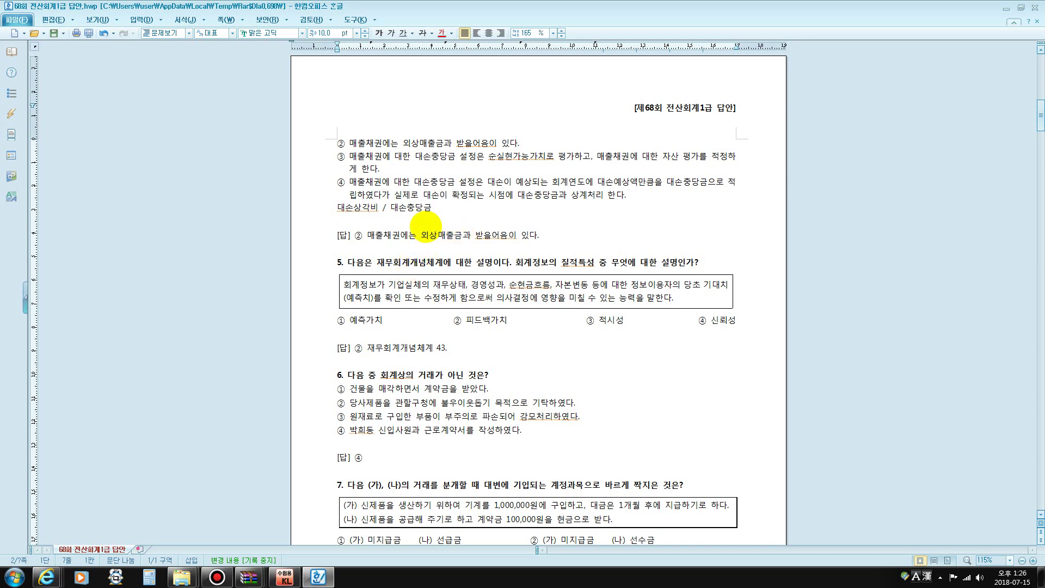
# Highlight question 5's description and its 피드백가치 choice
pyautogui.scroll(-3, 426, 223)
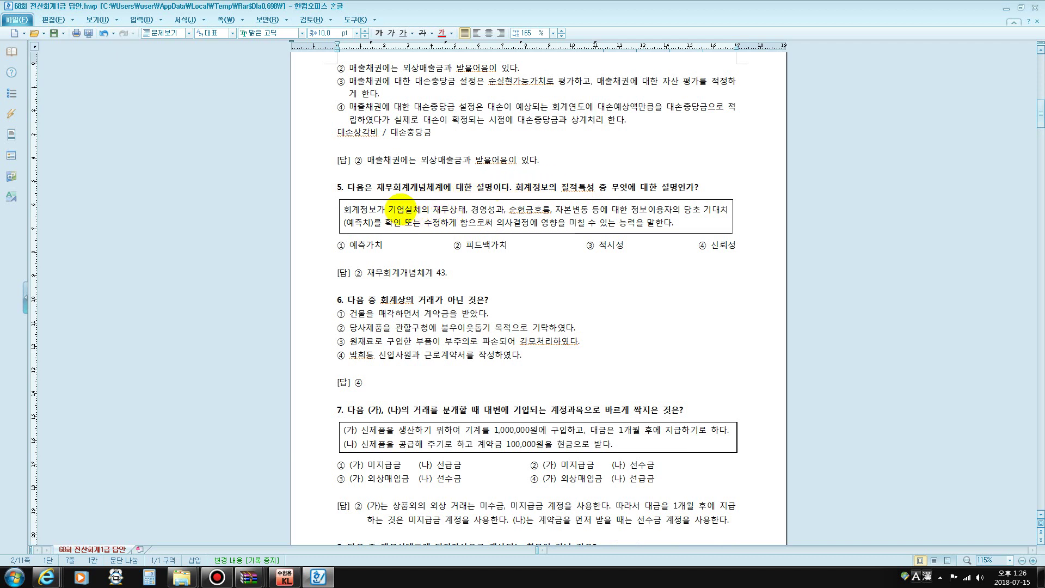
pyautogui.moveTo(395, 209); pyautogui.dragTo(445, 223)
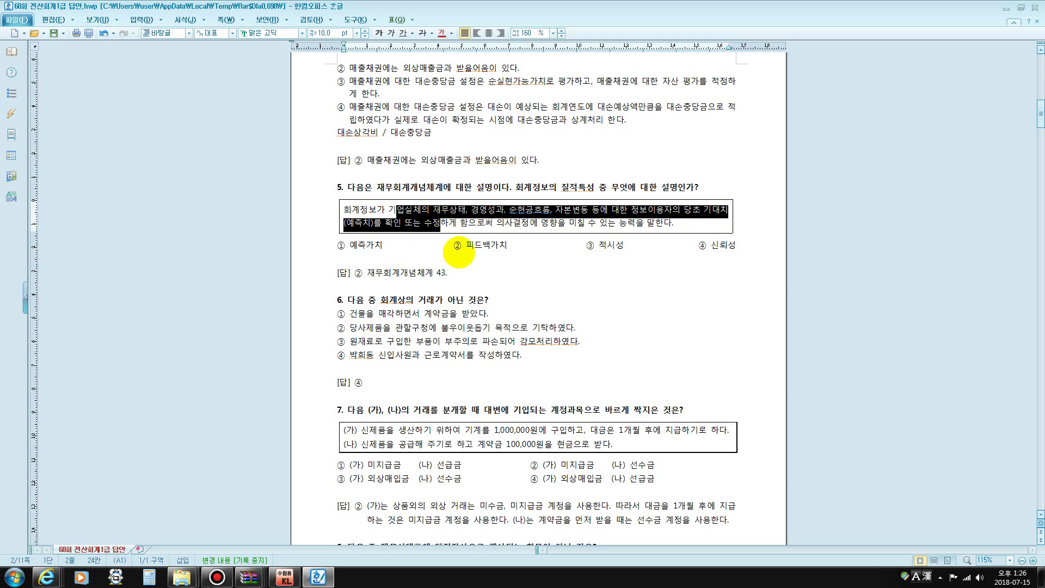
pyautogui.moveTo(461, 245); pyautogui.dragTo(507, 246)
# Below question 5's choices, type the note lines 질적특성, 목적적합성 and 신뢰성
pyautogui.click(354, 260)
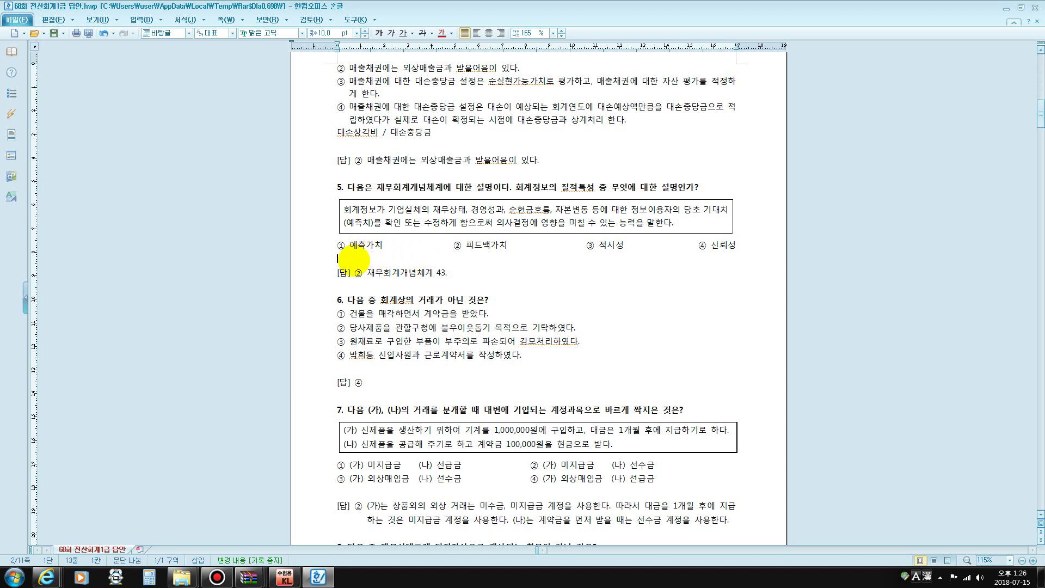
pyautogui.write('질적즈')
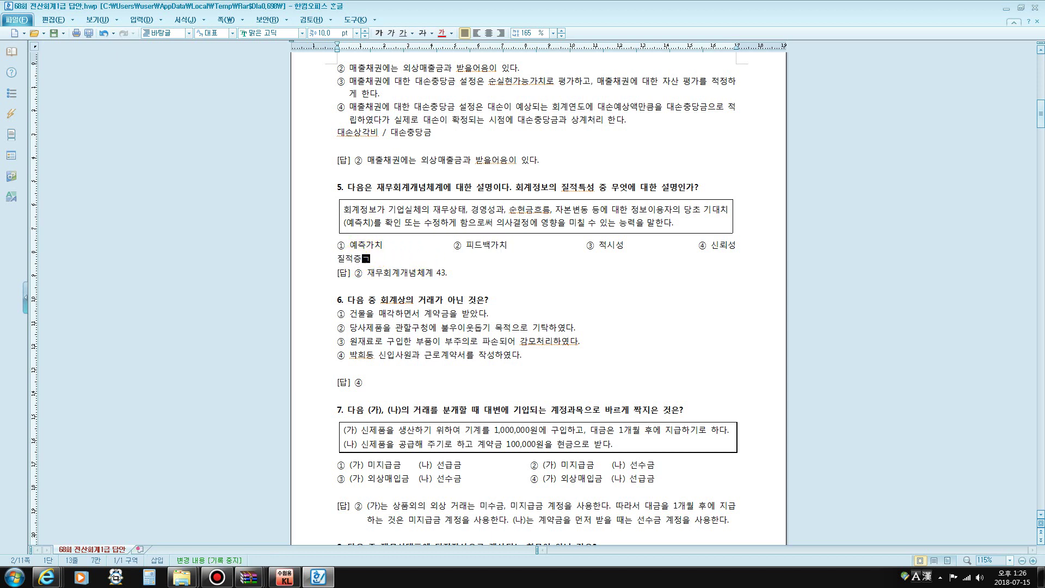
pyautogui.press('BackSpace')
pyautogui.write('특성')
pyautogui.press('Return')
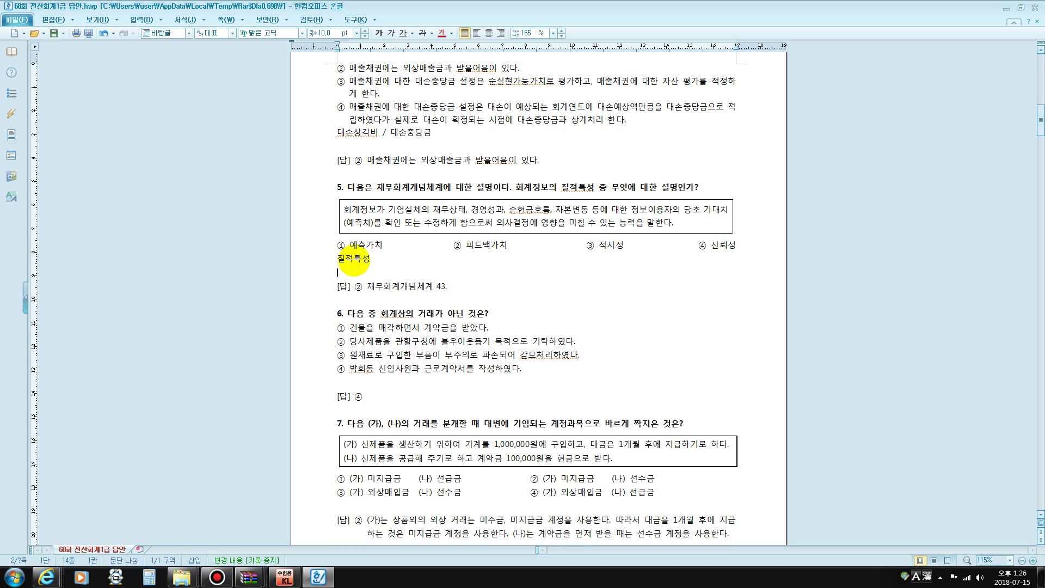
pyautogui.write('목저')
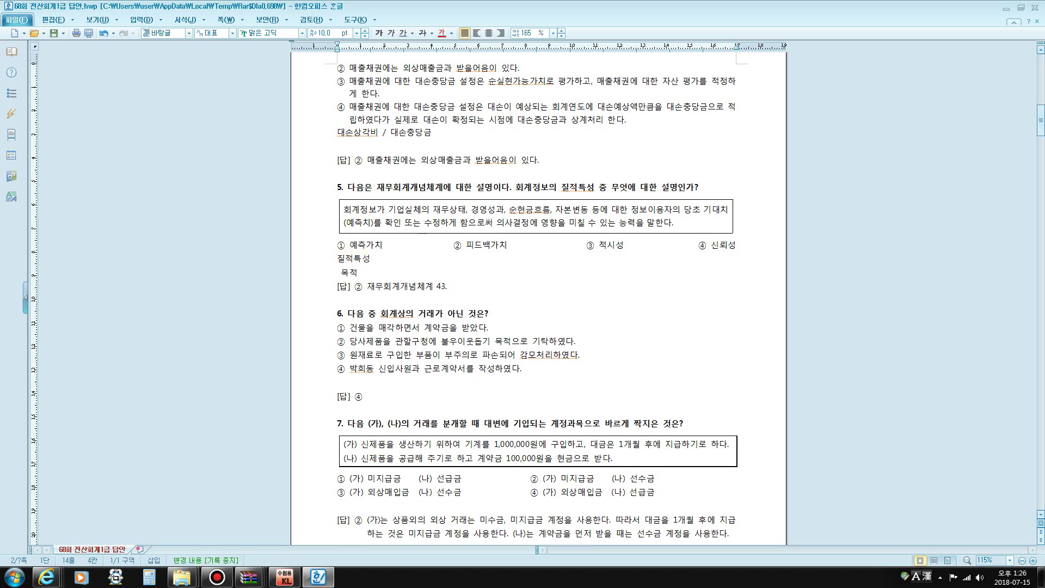
pyautogui.write('적합성₩')
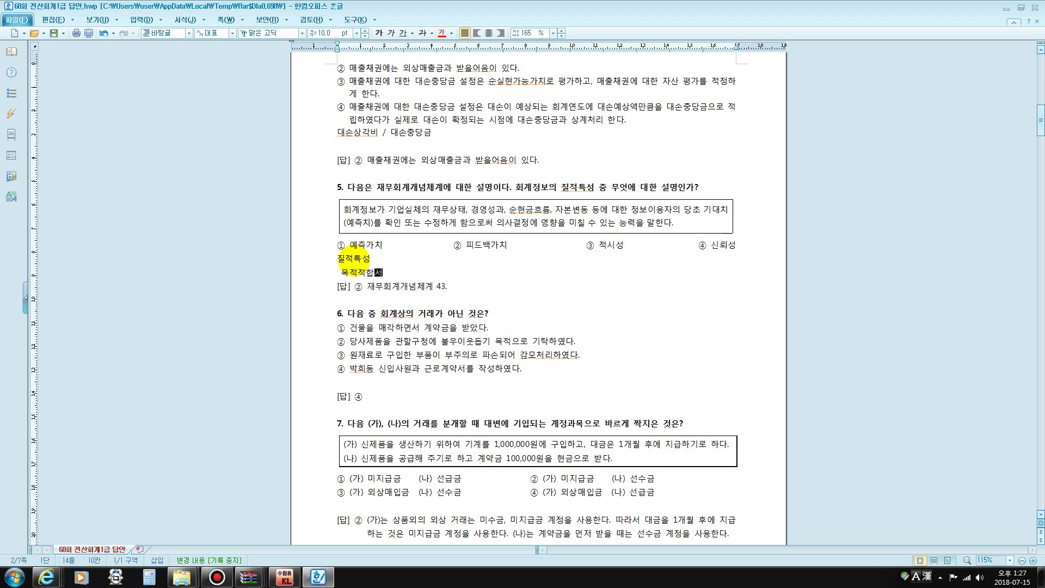
pyautogui.press('Return')
pyautogui.press('BackSpace')
pyautogui.press('BackSpace')
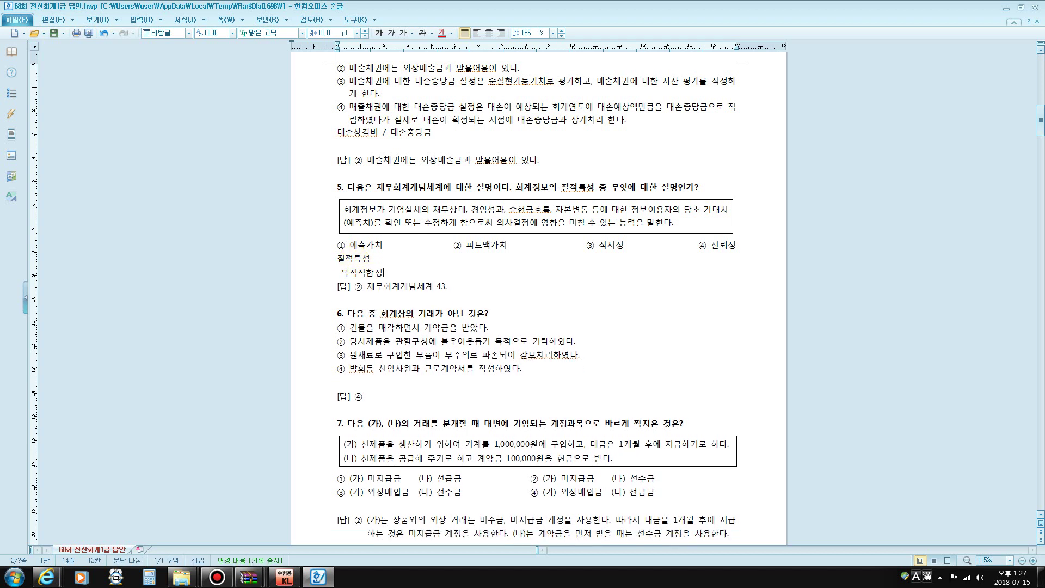
pyautogui.press('Return')
pyautogui.write('신뢰')
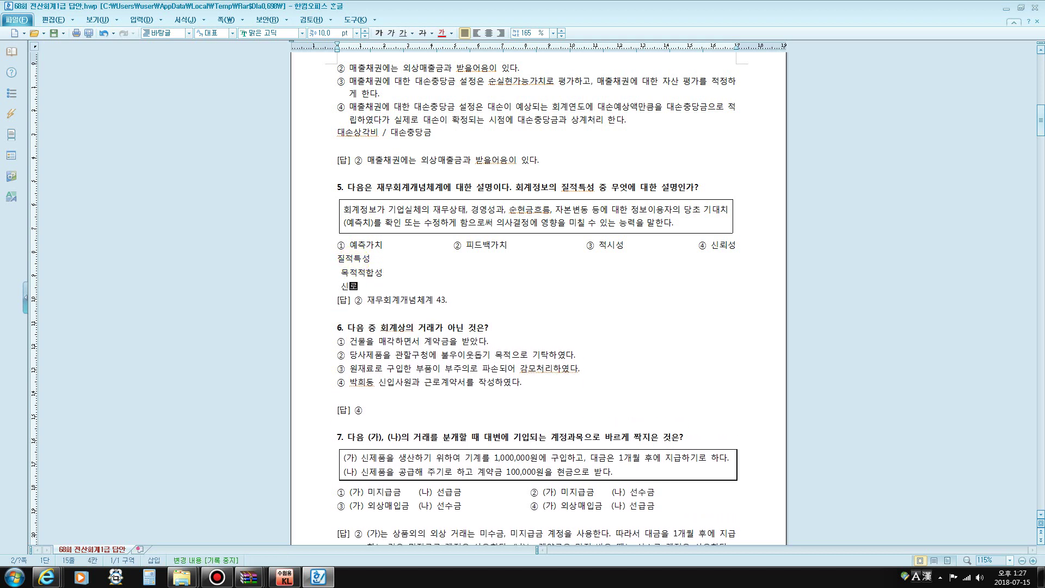
pyautogui.write('성')
# Add (예측가치, 피드백가치, 적시성) after 목적적합성 and (검증가능성, 표현의 충실성, 중립성) after 신뢰성
pyautogui.click(393, 274)
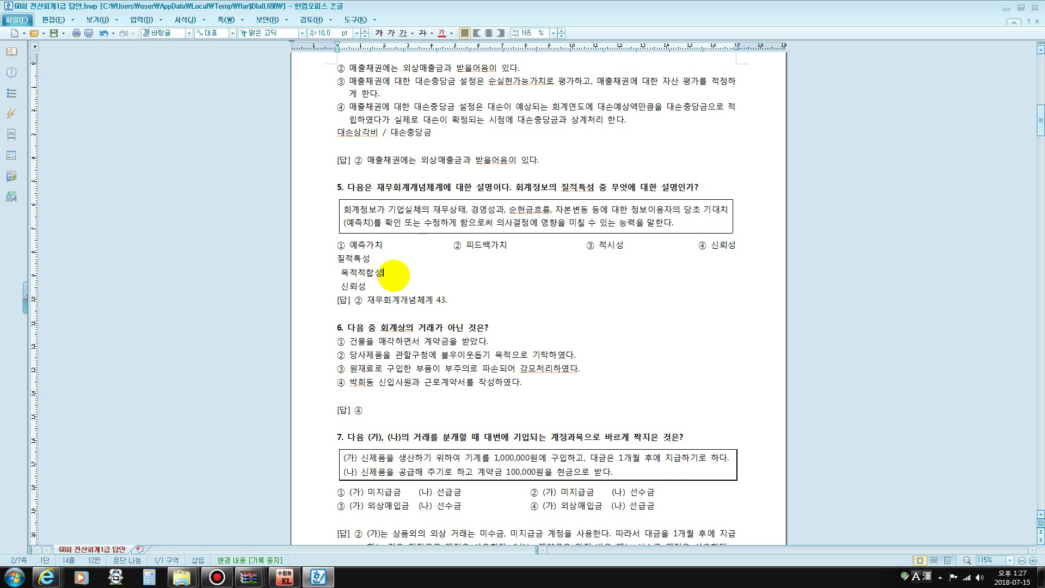
pyautogui.write('(예')
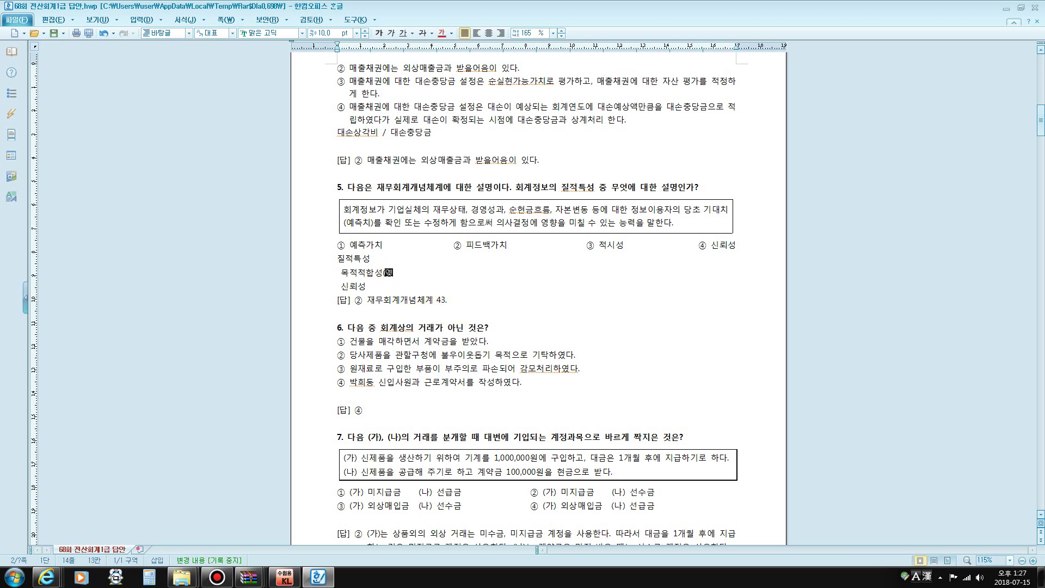
pyautogui.write('측가치, ')
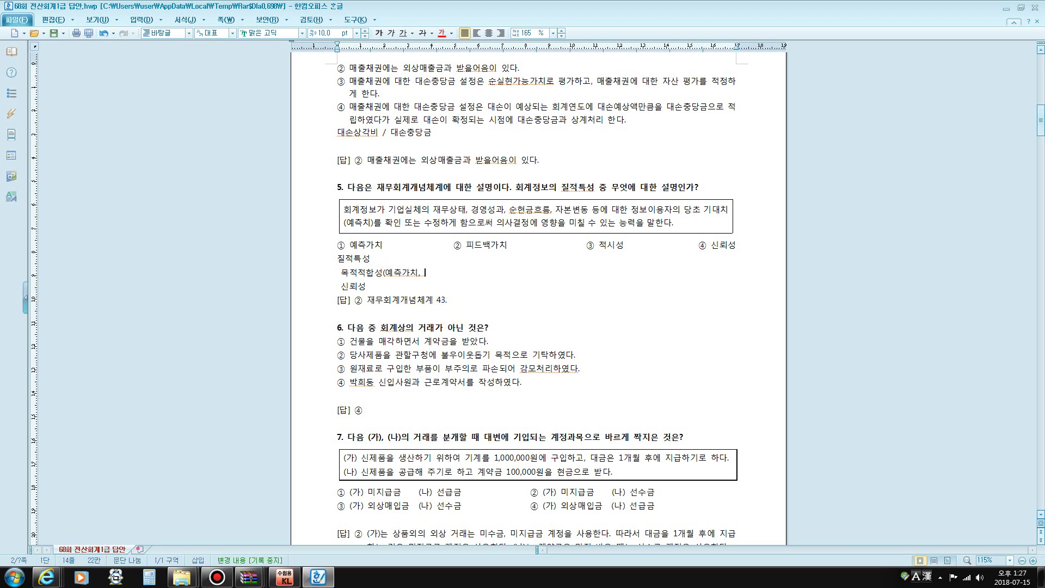
pyautogui.write('피드백가치, 지')
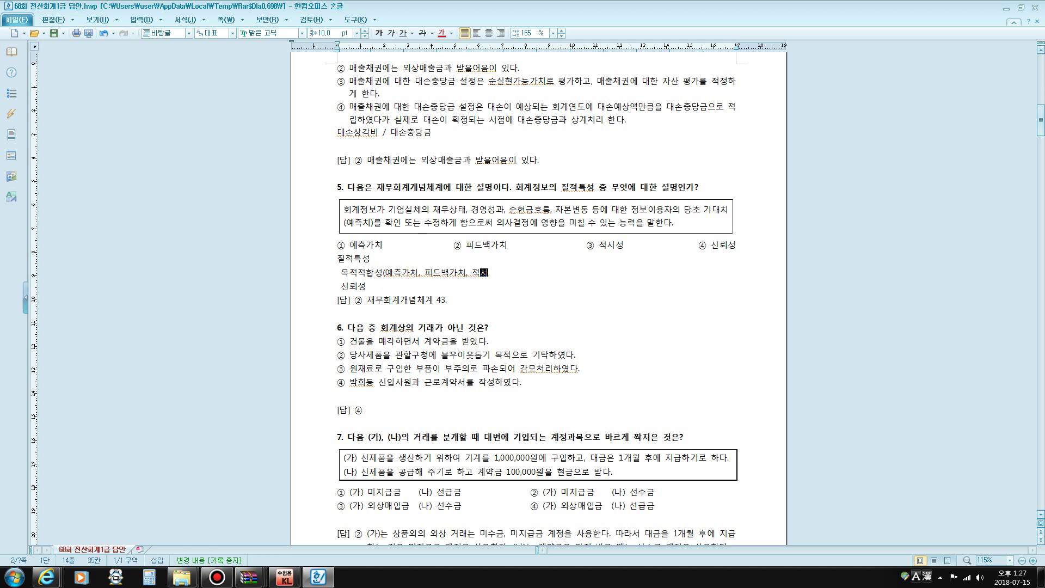
pyautogui.press('BackSpace')
pyautogui.write('시성')
pyautogui.press('Return')
pyautogui.press('BackSpace')
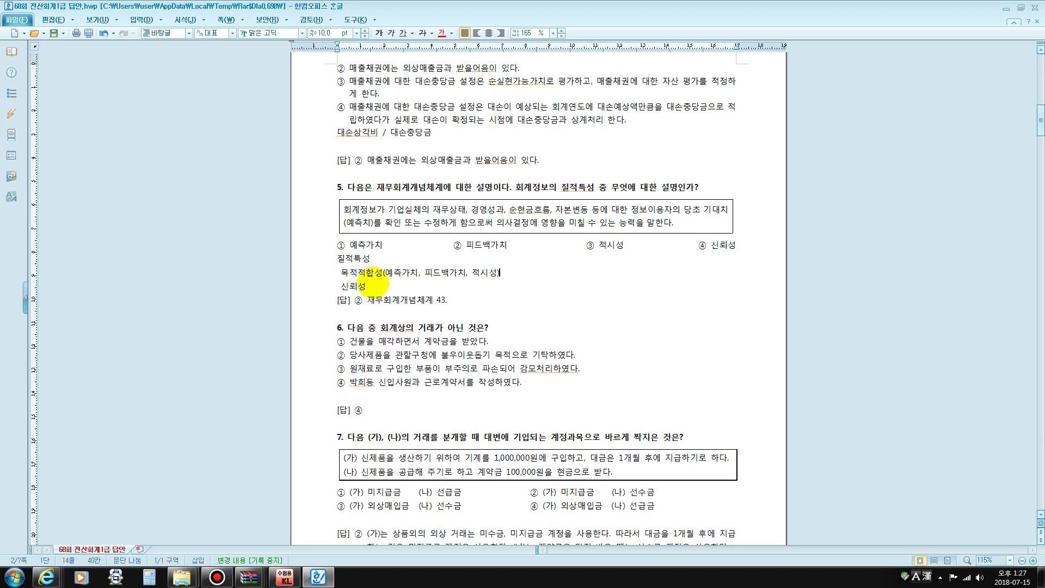
pyautogui.click(370, 283)
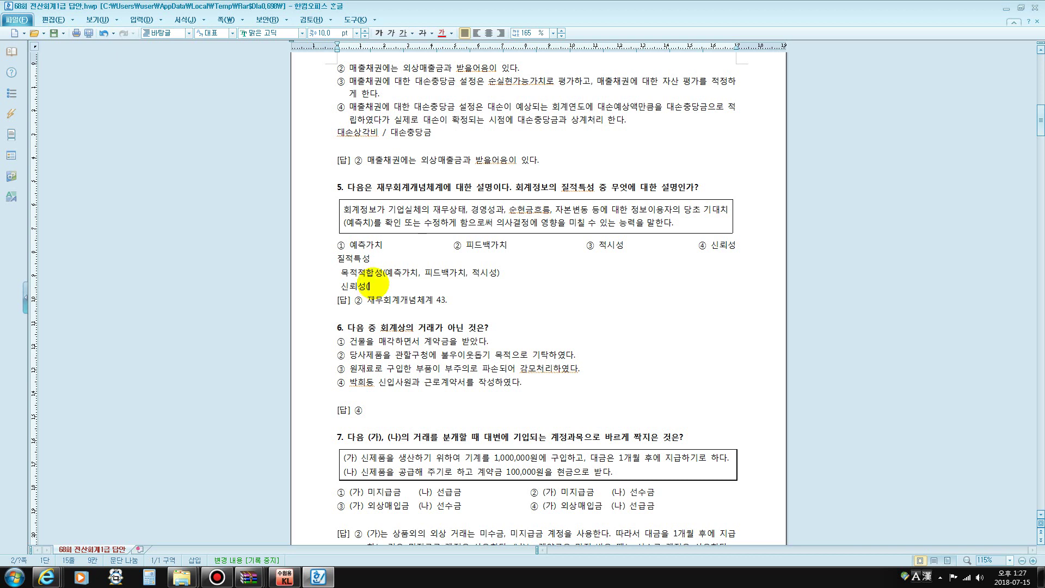
pyautogui.write('(검증ㄱ가능성')
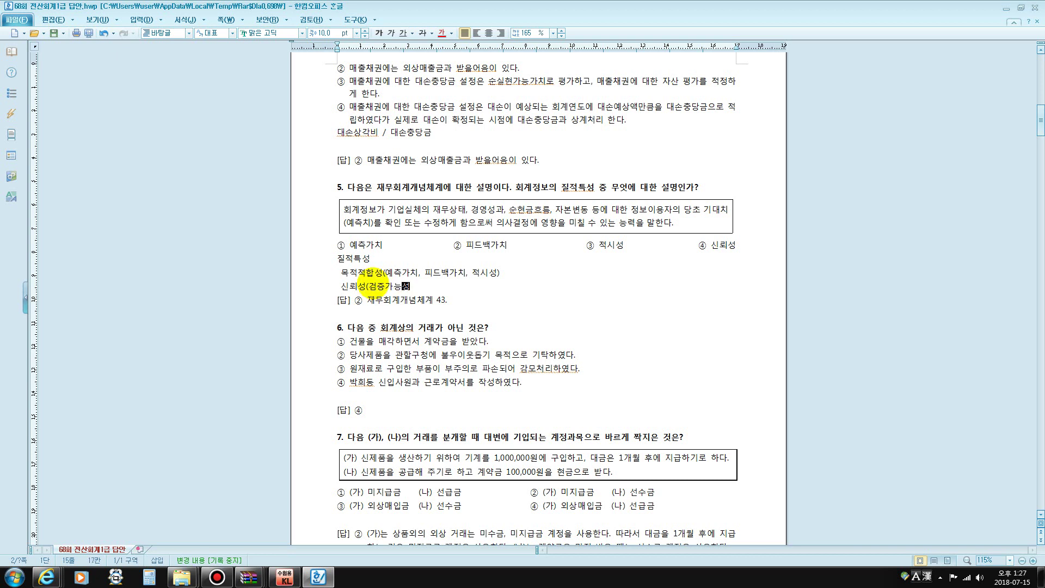
pyautogui.write(', 표혀의 충ㄹㅅ')
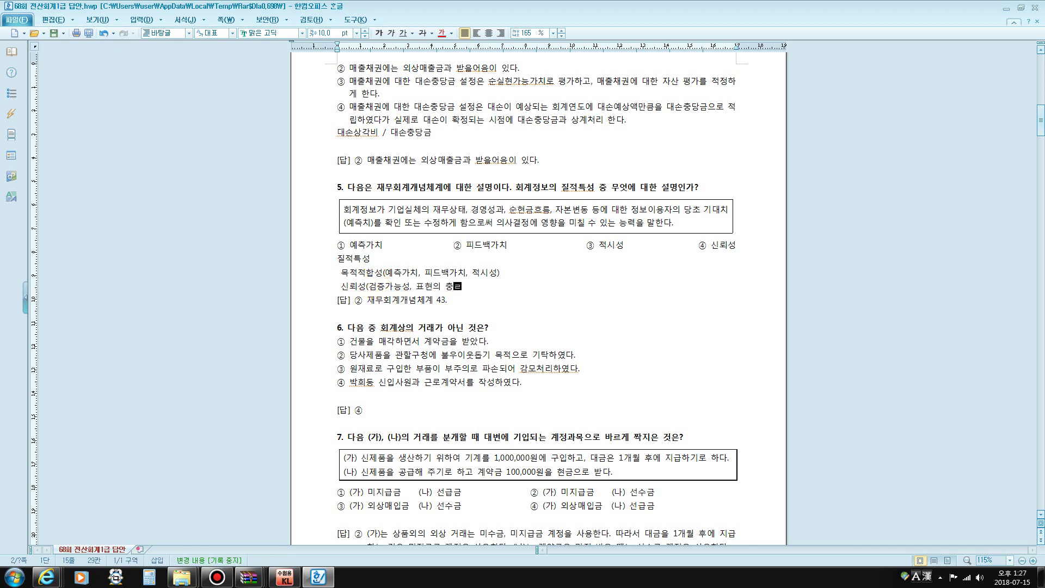
pyautogui.write('성, ㅊ')
pyautogui.write('립성)')
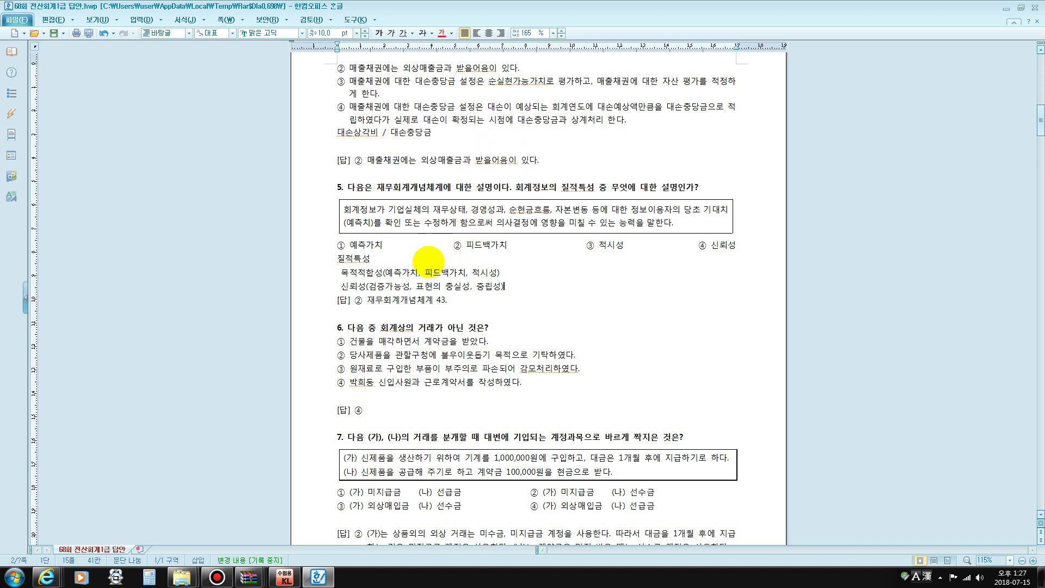
# Highlight 피드백가치 in the note and the phrase about revising prior expectations
pyautogui.moveTo(424, 272); pyautogui.dragTo(486, 271)
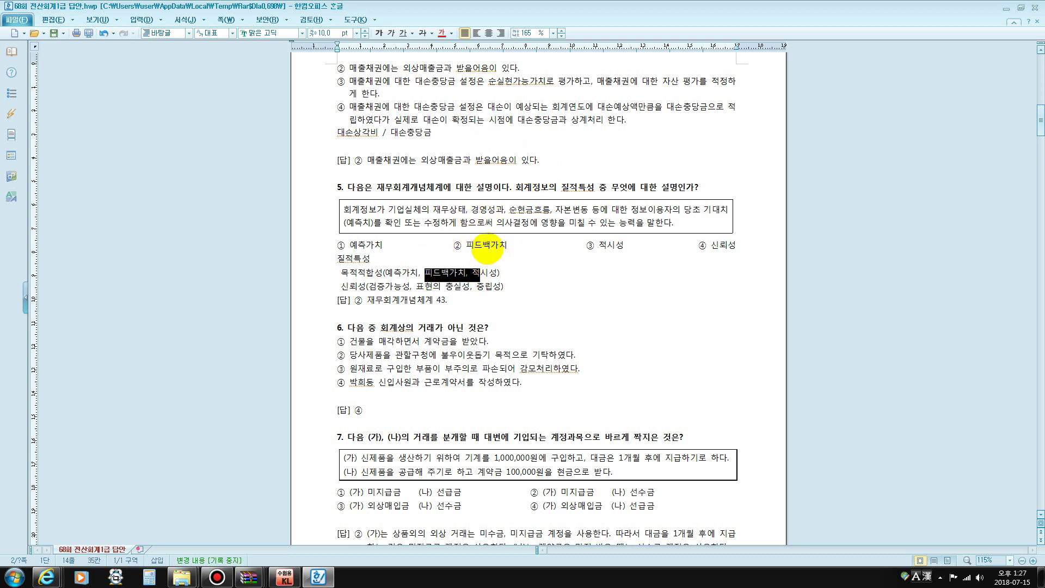
pyautogui.moveTo(679, 209); pyautogui.dragTo(586, 223)
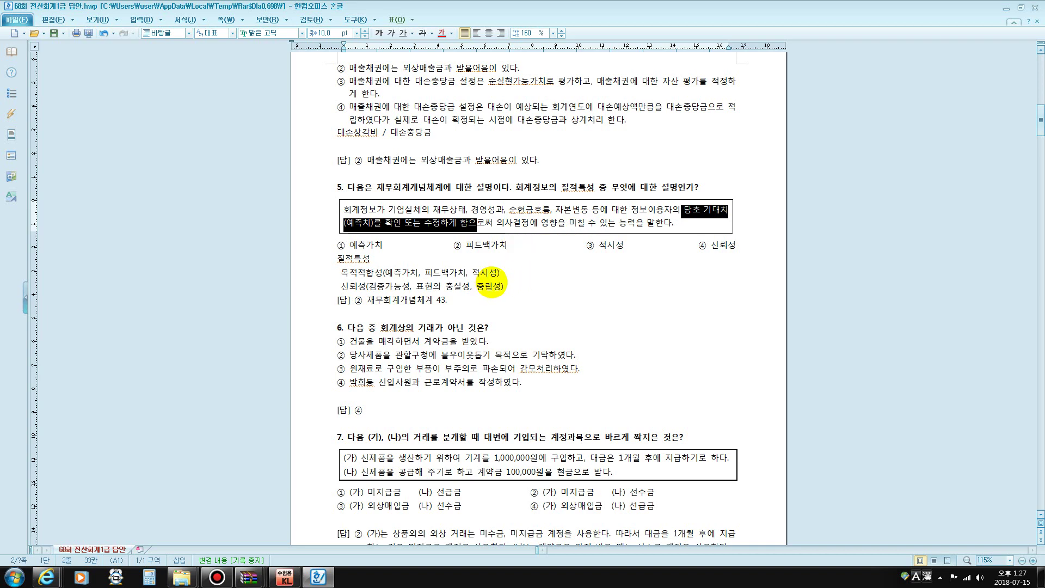
pyautogui.scroll(-3, 491, 281)
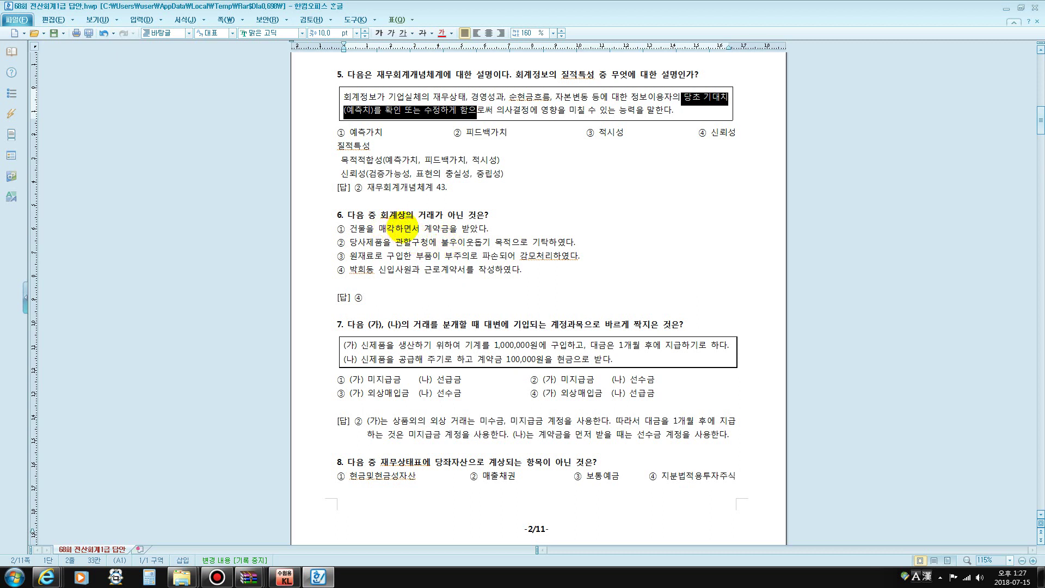
# Highlight key phrases in question 6's options ①–③ and bold option ④'s 신입사원과 근로계약서를 작성
pyautogui.moveTo(412, 229); pyautogui.dragTo(472, 226)
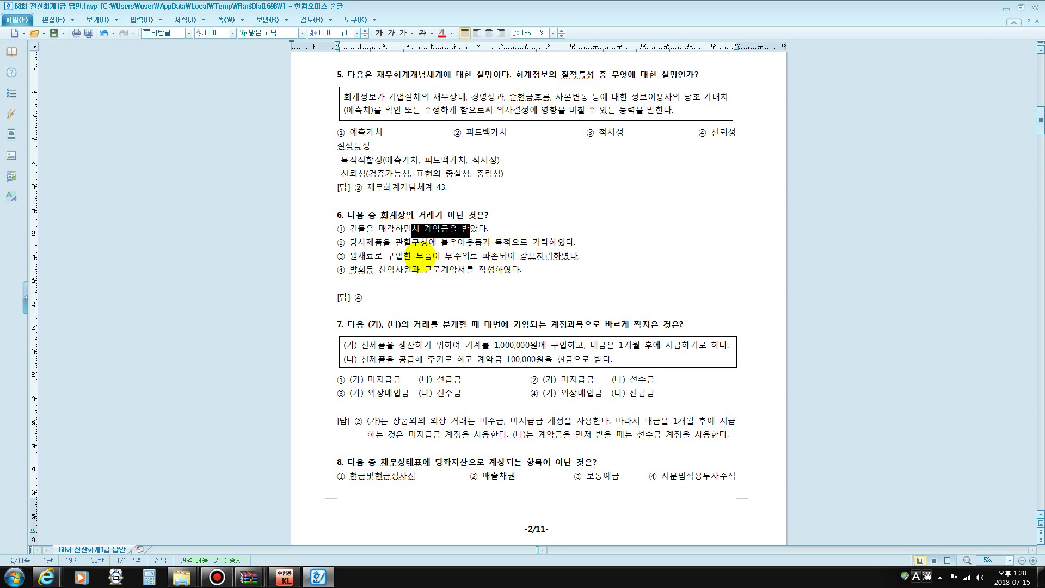
pyautogui.moveTo(437, 244); pyautogui.dragTo(548, 243)
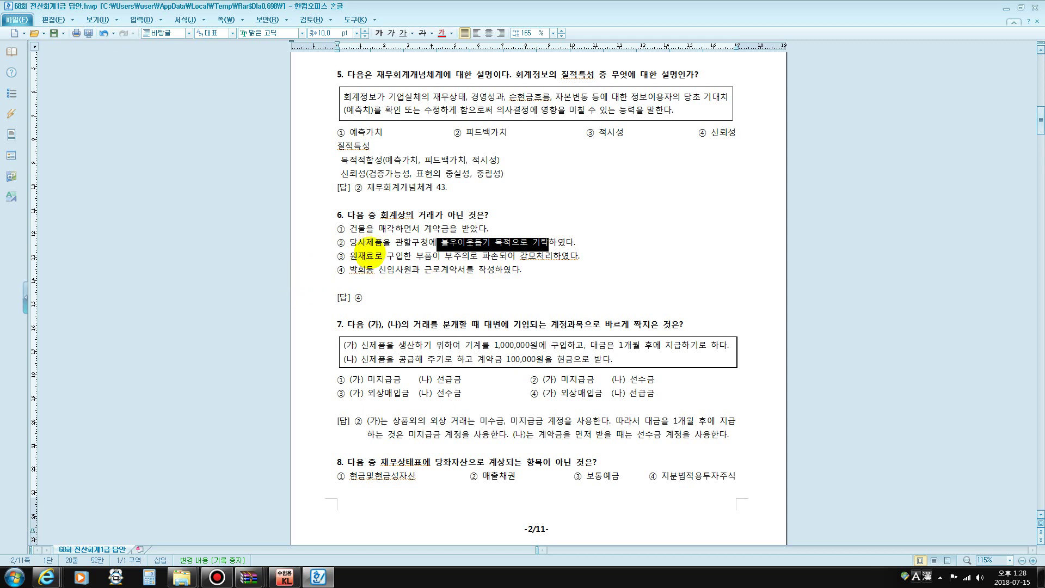
pyautogui.moveTo(366, 256); pyautogui.dragTo(542, 262)
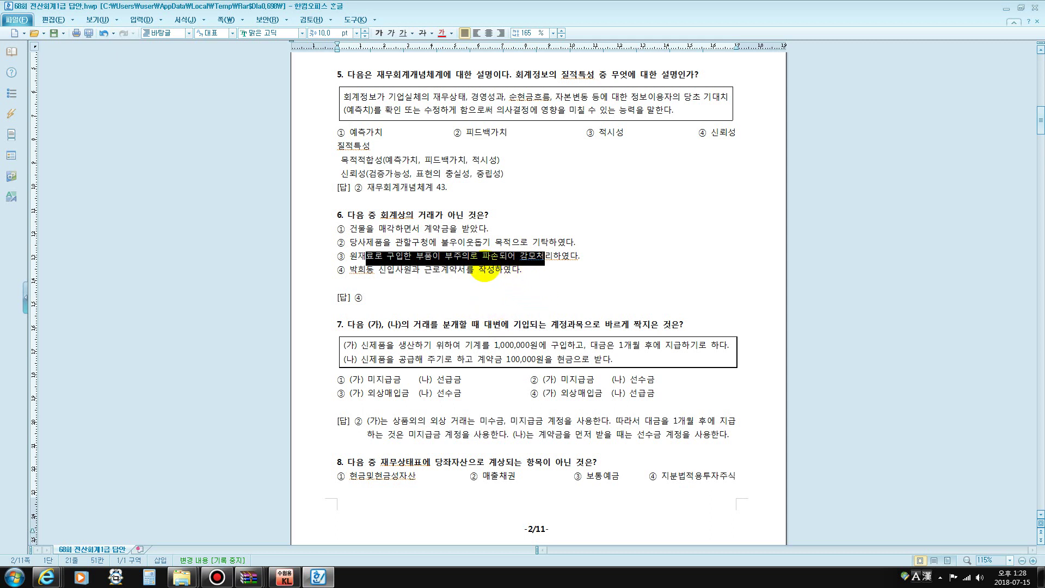
pyautogui.moveTo(375, 270); pyautogui.dragTo(492, 270)
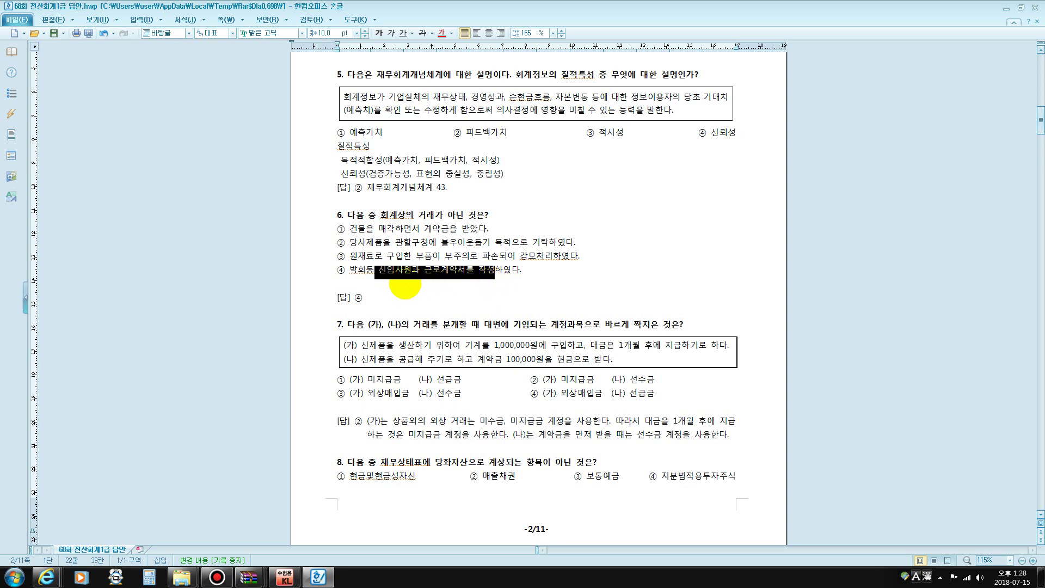
pyautogui.click(378, 34)
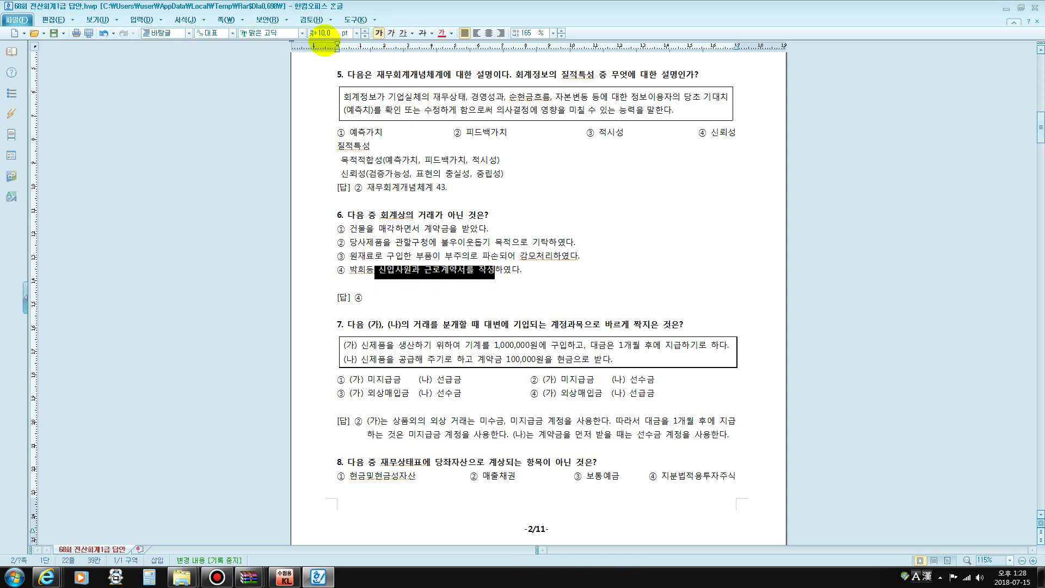
# Set the selected phrase 신입사원과 근로계약서를 작성 to 20 pt
pyautogui.click(322, 32)
pyautogui.write('20')
pyautogui.press('Return')
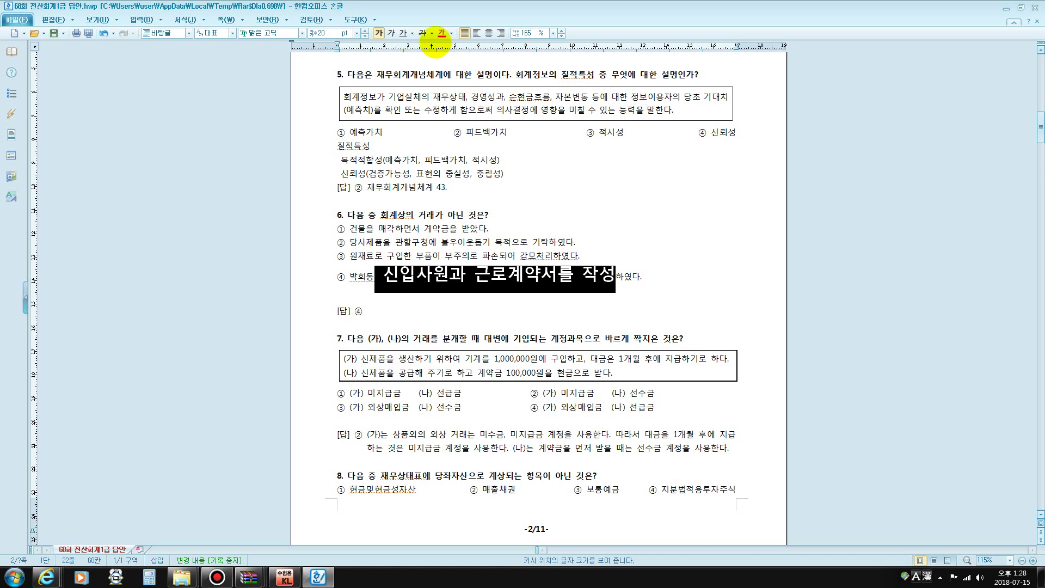
pyautogui.scroll(-4, 515, 289)
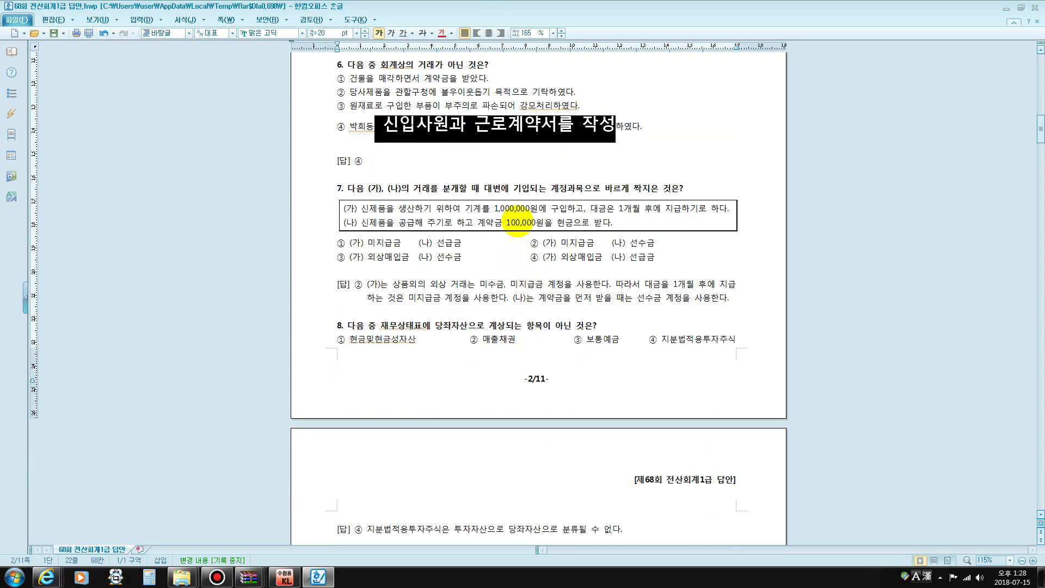
# Under question 7's options, write the two note lines 기계장치 / 미지급금 and 현금 / 선수금
pyautogui.moveTo(473, 209); pyautogui.dragTo(538, 209)
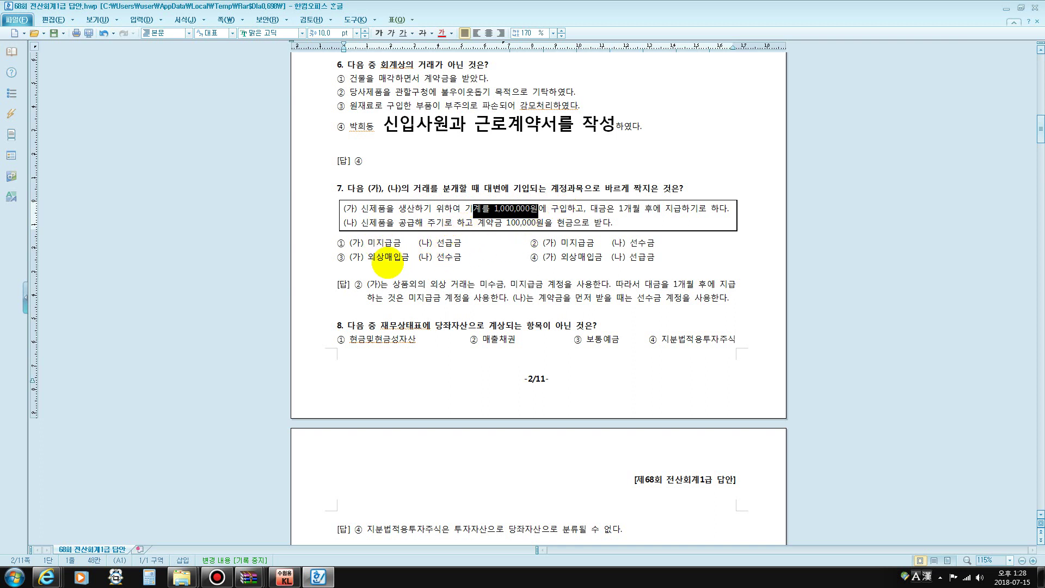
pyautogui.click(375, 271)
pyautogui.write('기계장치 /')
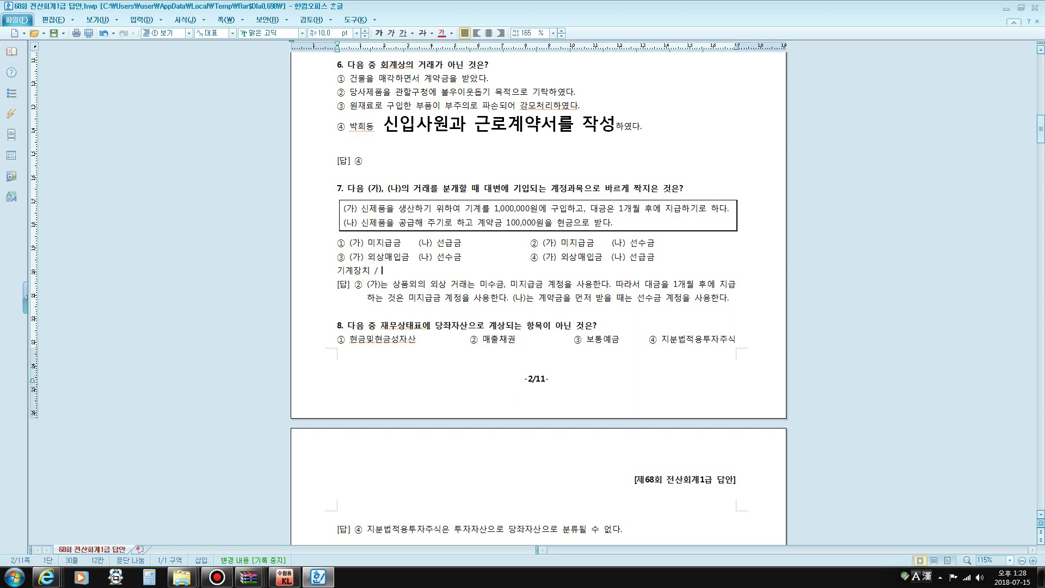
pyautogui.write('미지급금')
pyautogui.press('Return')
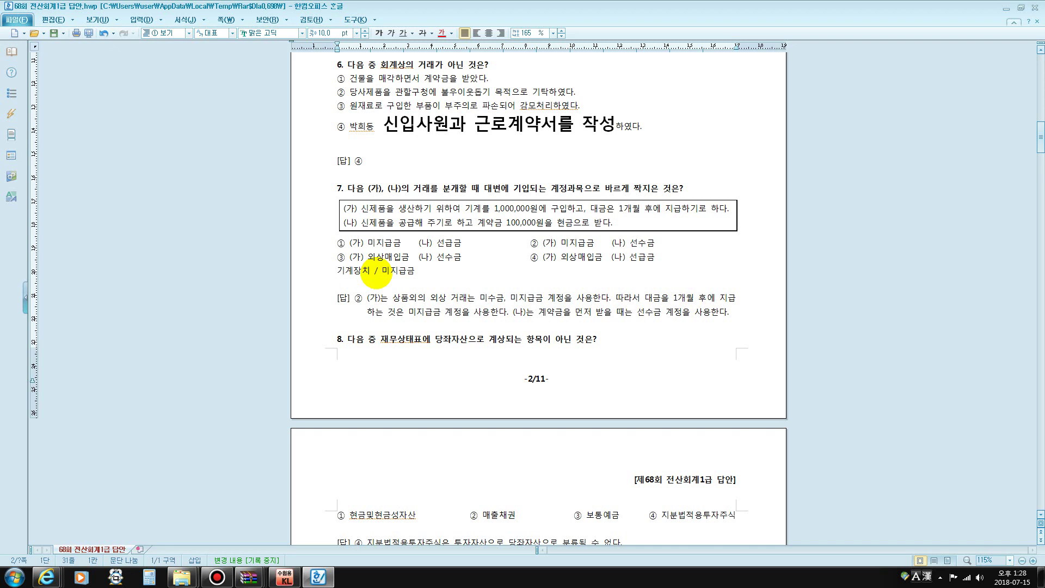
pyautogui.write('현금      /')
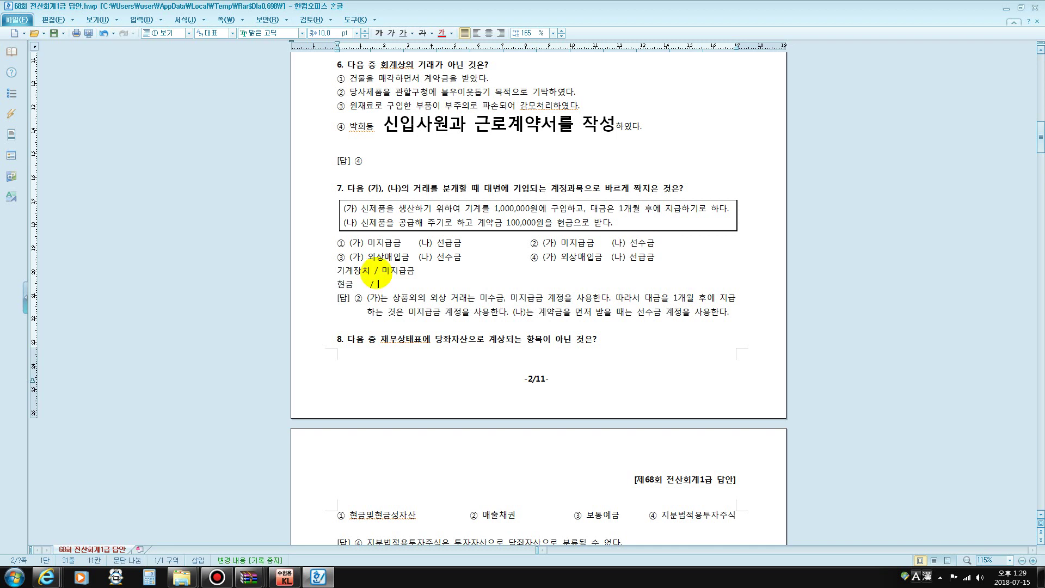
pyautogui.write(' 선수금')
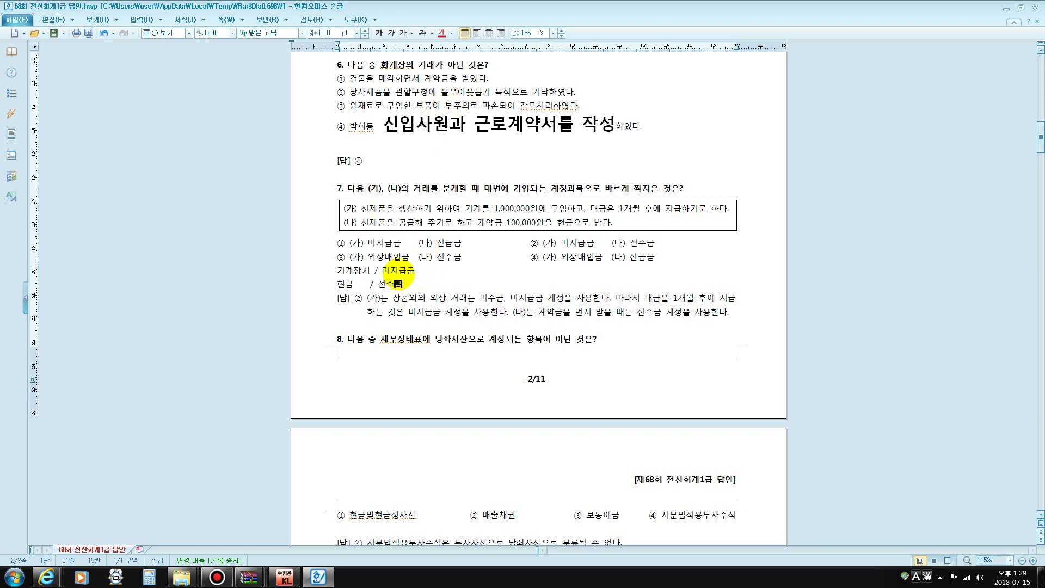
pyautogui.moveTo(414, 270); pyautogui.dragTo(400, 271)
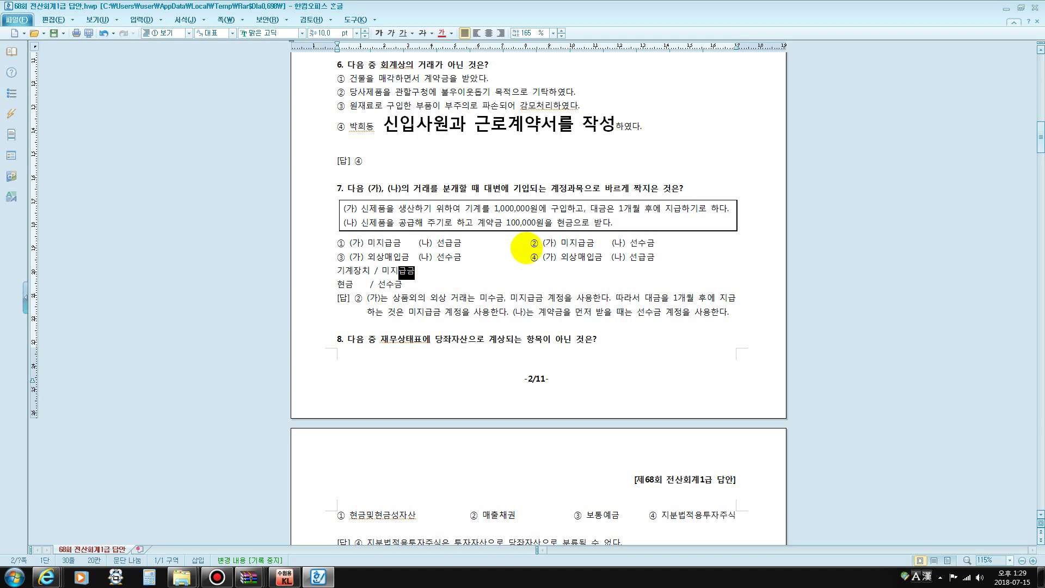
pyautogui.moveTo(531, 243); pyautogui.dragTo(544, 244)
pyautogui.scroll(-3, 559, 248)
pyautogui.scroll(-2, 559, 252)
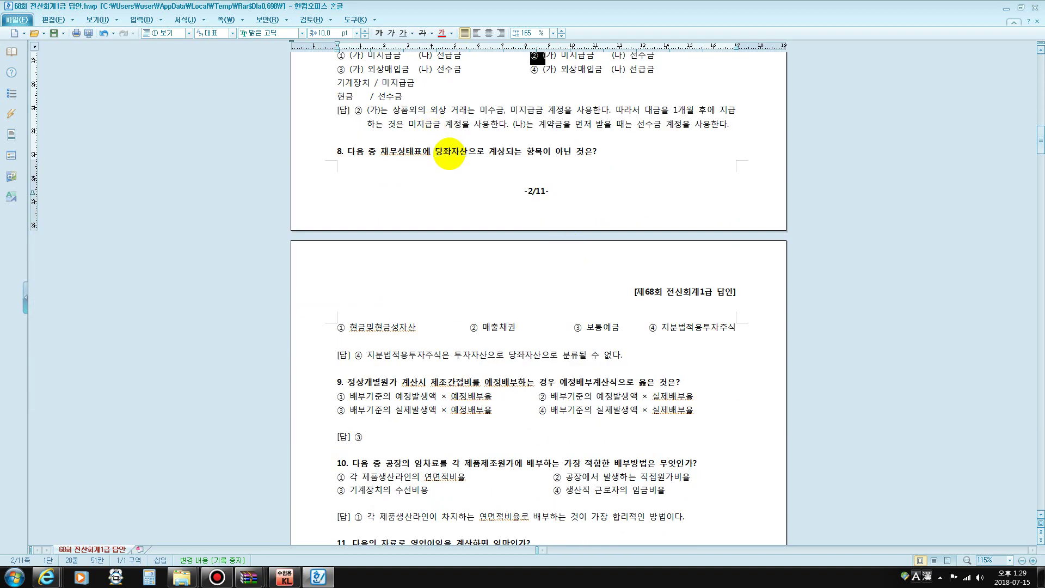
# Enlarge 투자 in question 8's option ④ to 20 pt
pyautogui.scroll(-2, 449, 155)
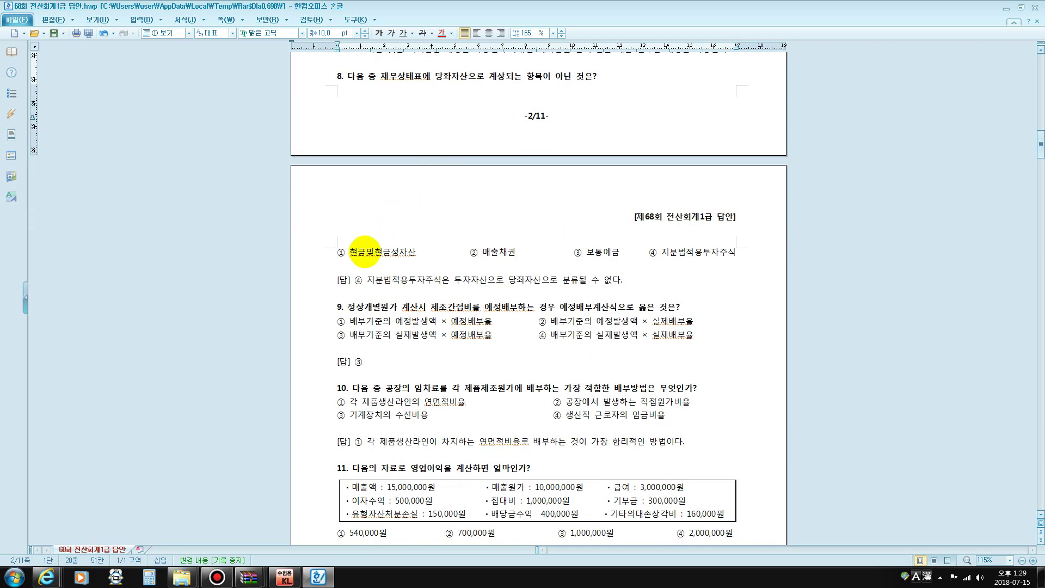
pyautogui.moveTo(351, 252); pyautogui.dragTo(620, 253)
pyautogui.click(481, 253)
pyautogui.click(650, 253)
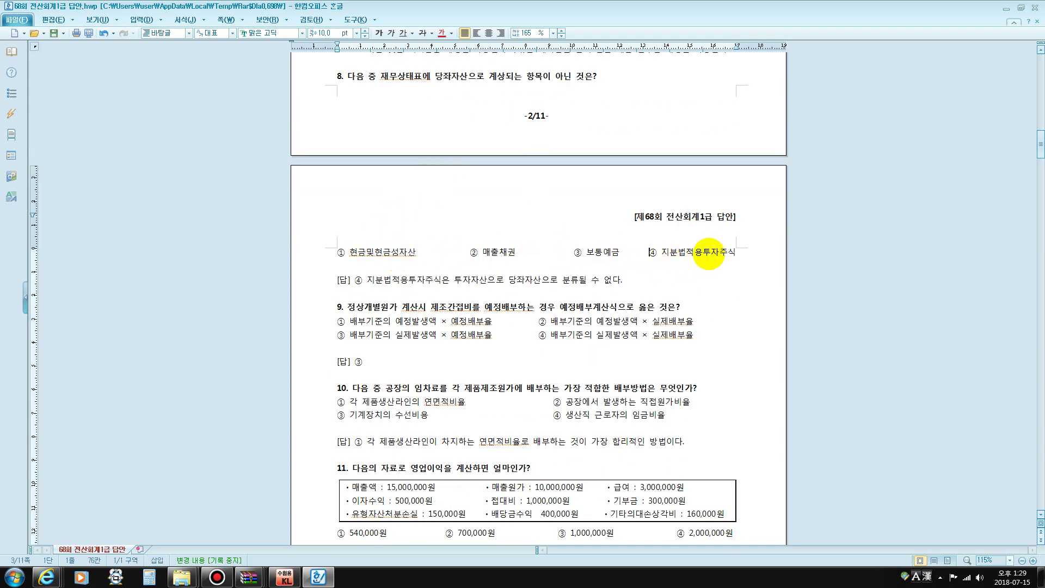
pyautogui.moveTo(709, 252); pyautogui.dragTo(722, 249)
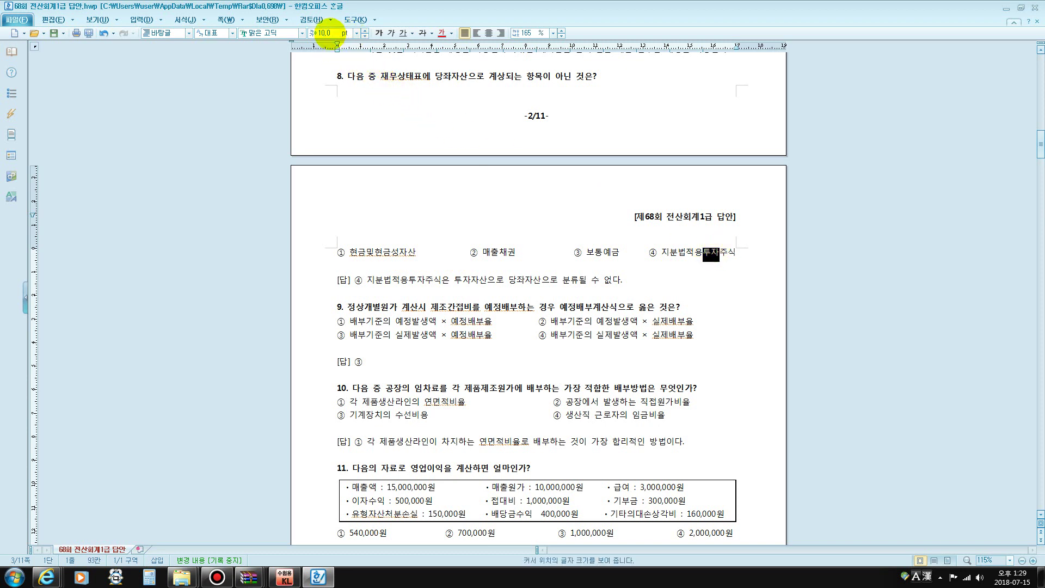
pyautogui.write('20')
pyautogui.press('Return')
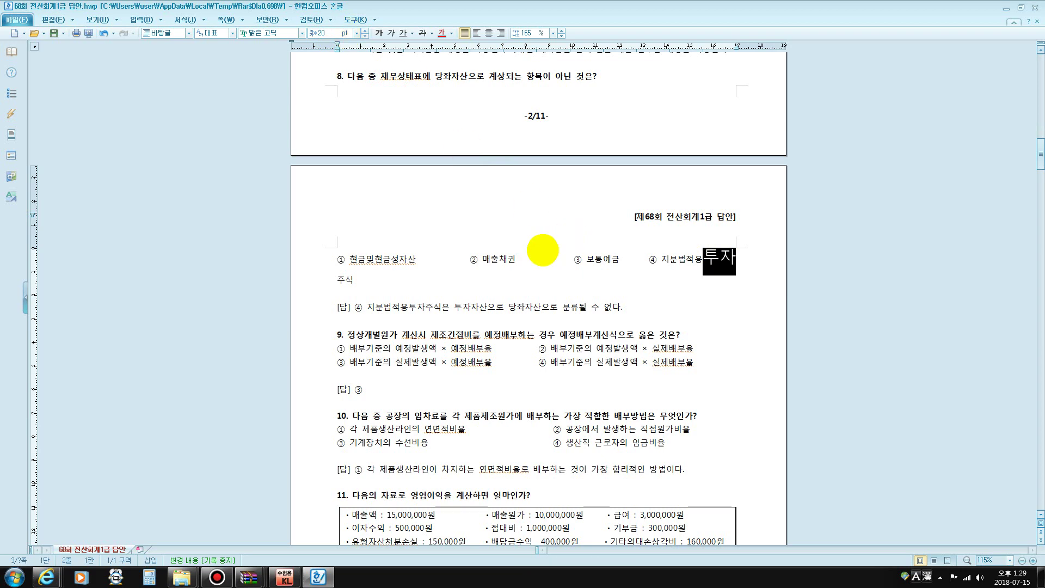
pyautogui.moveTo(536, 253); pyautogui.dragTo(524, 256)
pyautogui.scroll(-3, 524, 256)
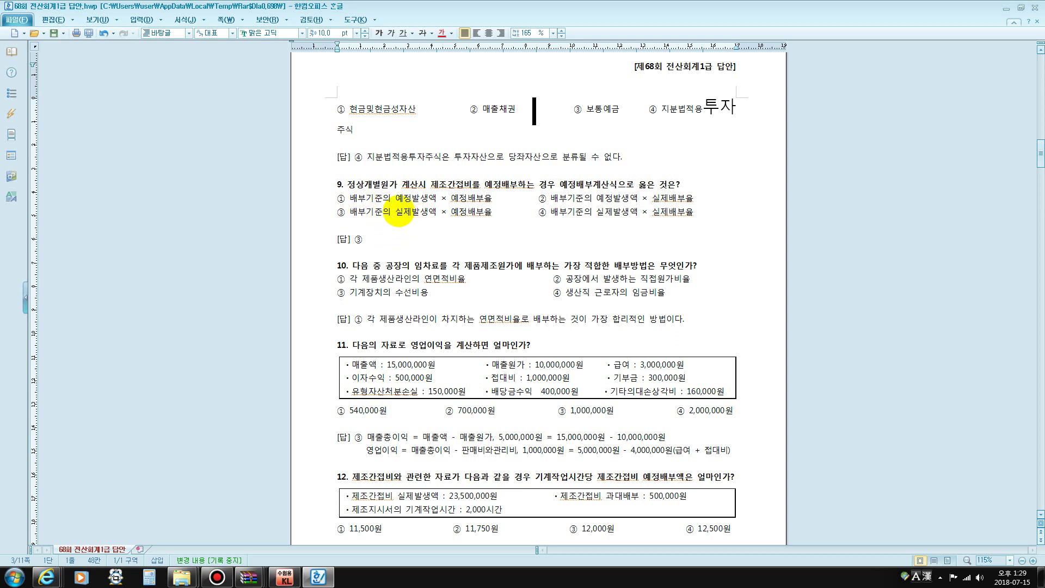
# Enlarge 실 and 예 in question 9's option ③ to 20 pt each
pyautogui.moveTo(395, 215); pyautogui.dragTo(403, 214)
pyautogui.click(327, 33)
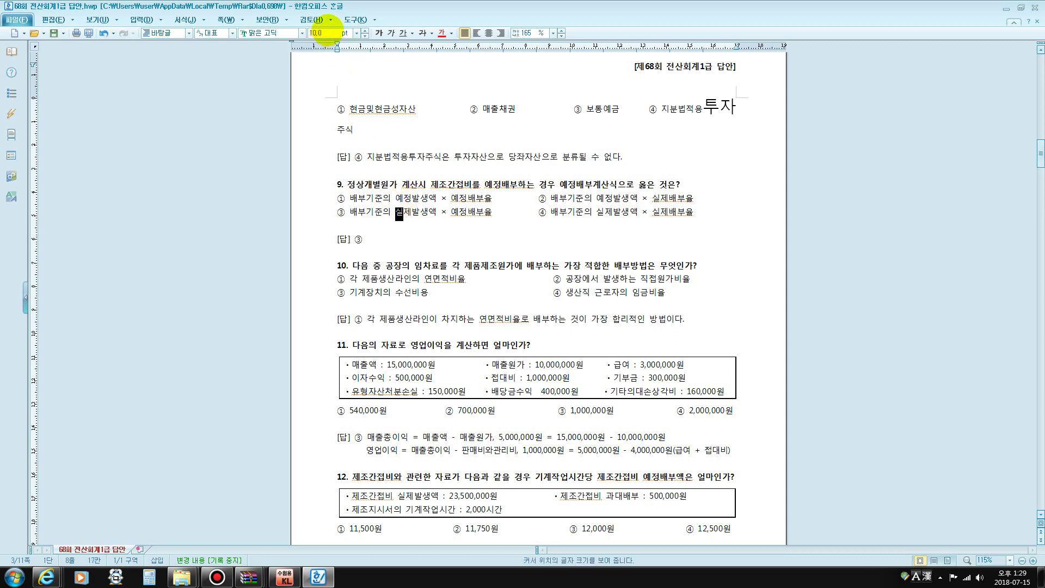
pyautogui.write('20')
pyautogui.press('Return')
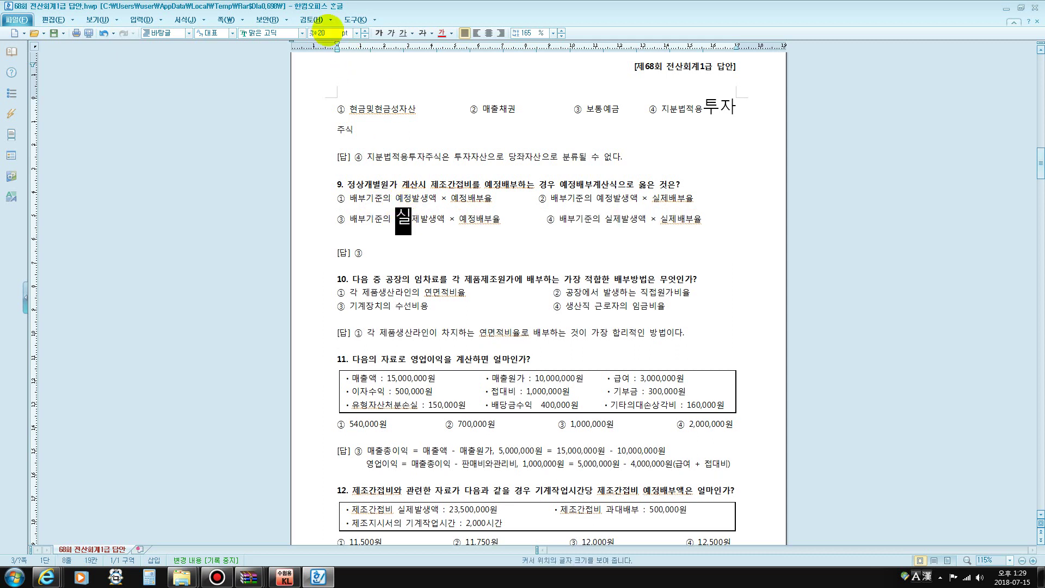
pyautogui.moveTo(458, 219); pyautogui.dragTo(467, 220)
pyautogui.click(327, 32)
pyautogui.write('20')
pyautogui.press('Return')
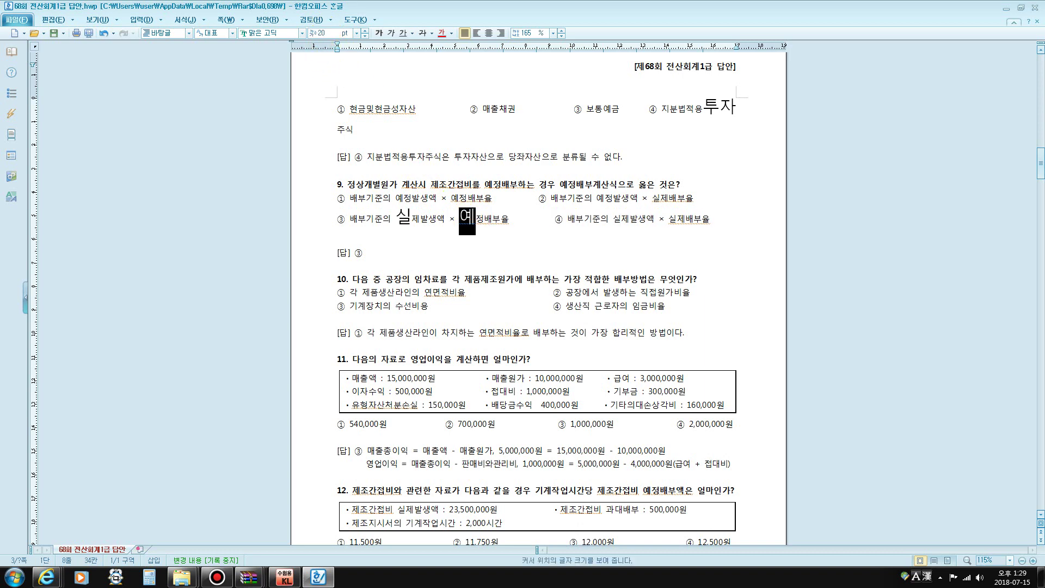
pyautogui.scroll(-2, 446, 243)
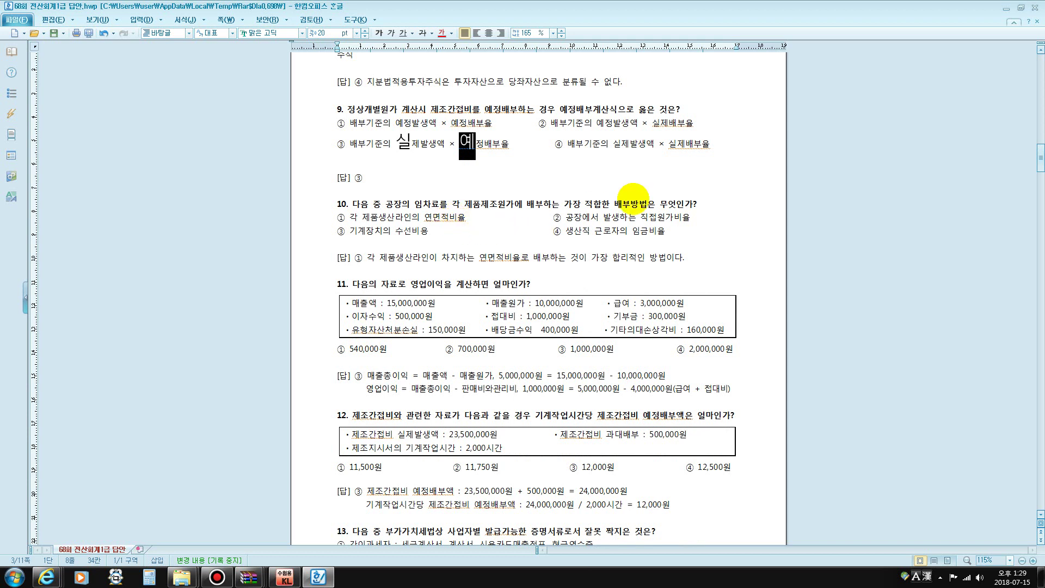
pyautogui.scroll(6, 633, 199)
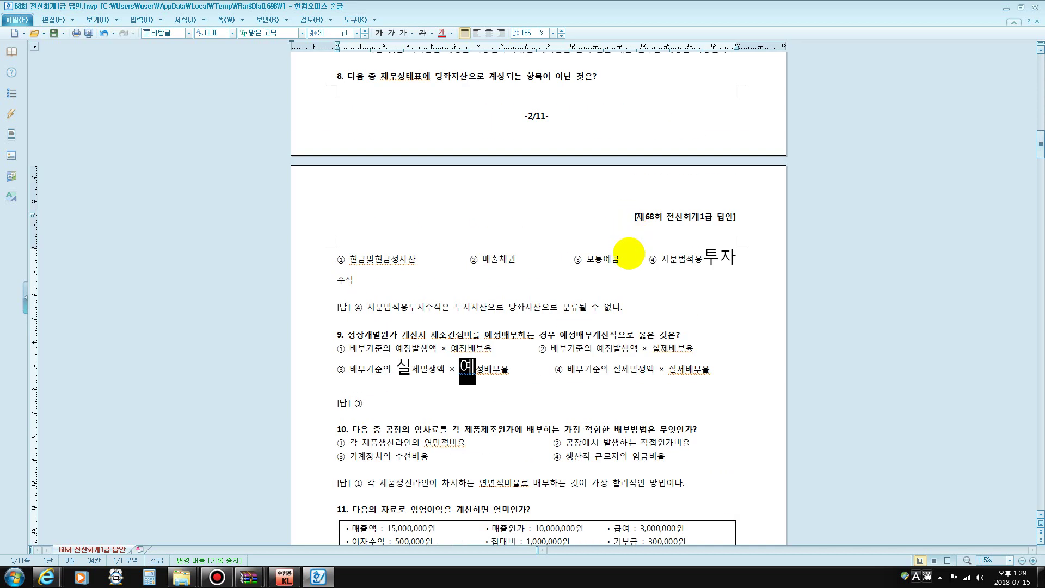
# Highlight 면적비율 in question 10's first choice and a line of question 11
pyautogui.scroll(-6, 629, 253)
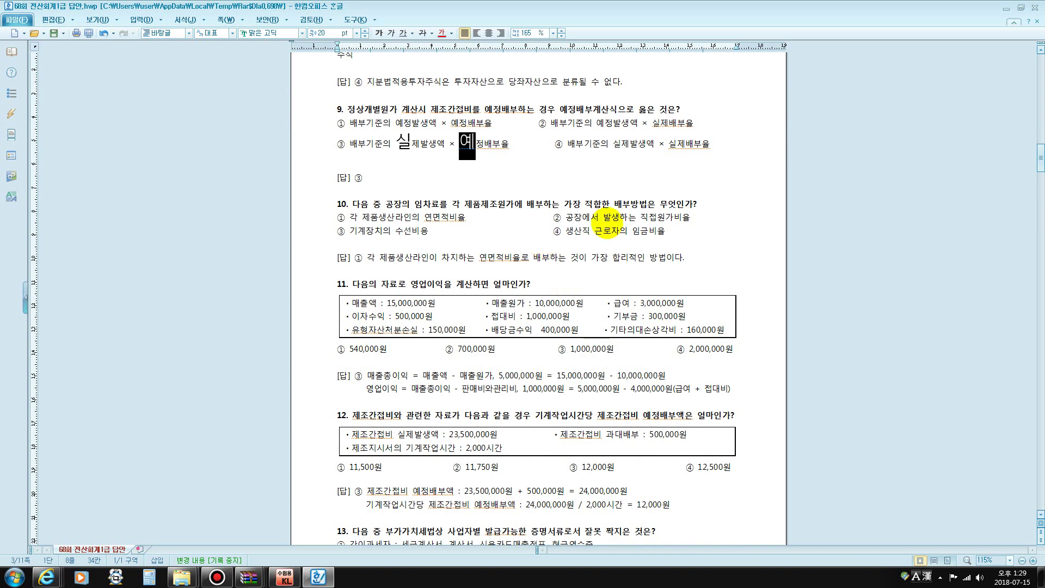
pyautogui.moveTo(432, 217); pyautogui.dragTo(469, 218)
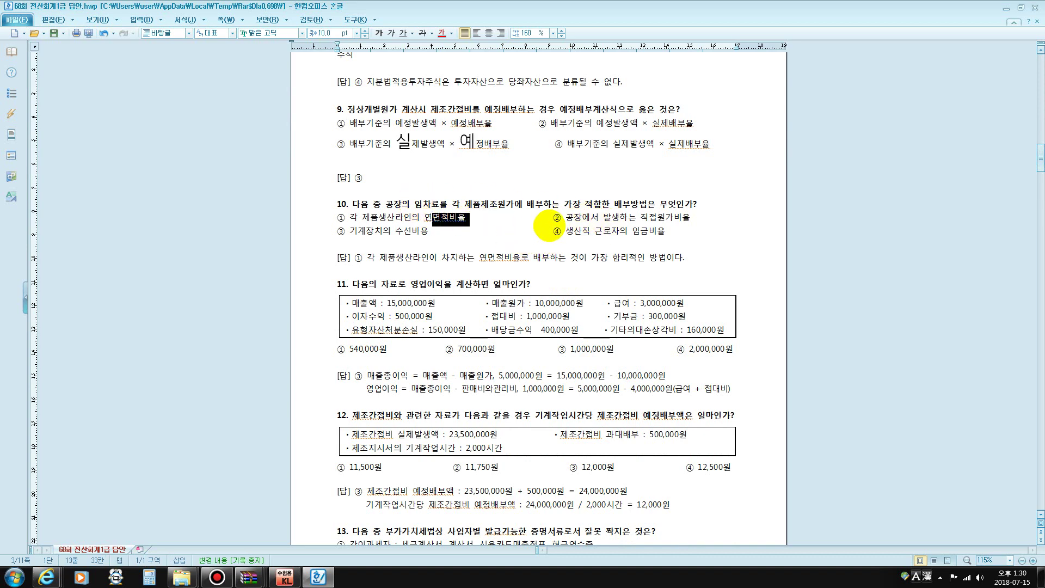
pyautogui.scroll(-2, 550, 222)
pyautogui.scroll(-1, 550, 222)
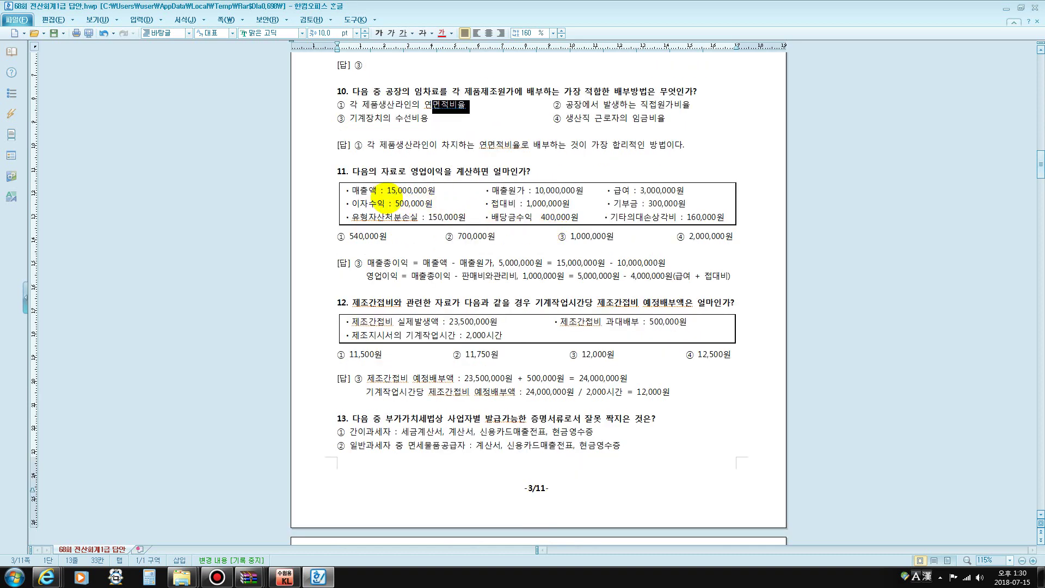
pyautogui.moveTo(387, 191); pyautogui.dragTo(578, 193)
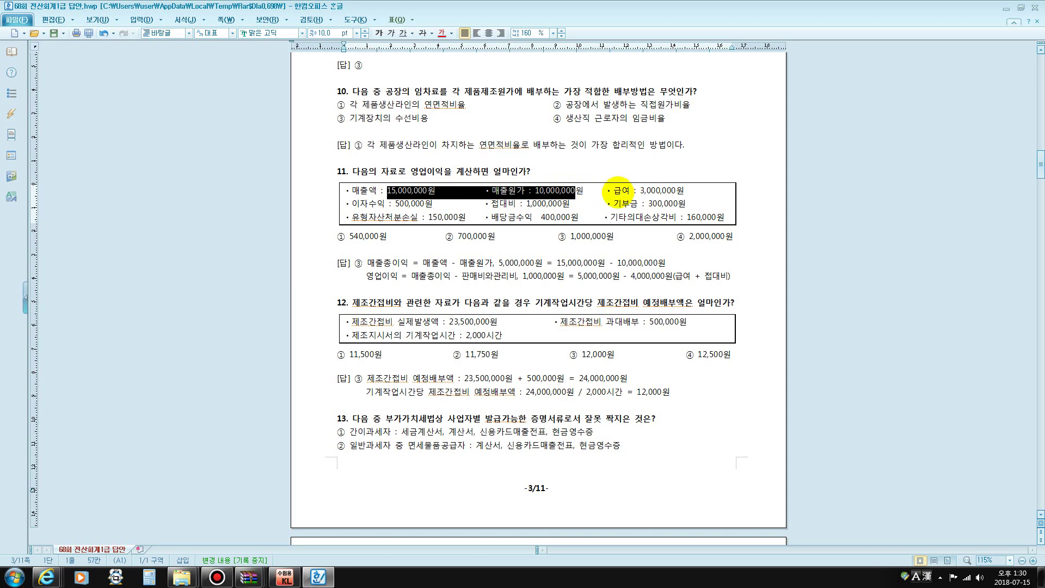
# Bold the last characters of 급여 and 접대비 in question 11's data table
pyautogui.moveTo(621, 187); pyautogui.dragTo(629, 190)
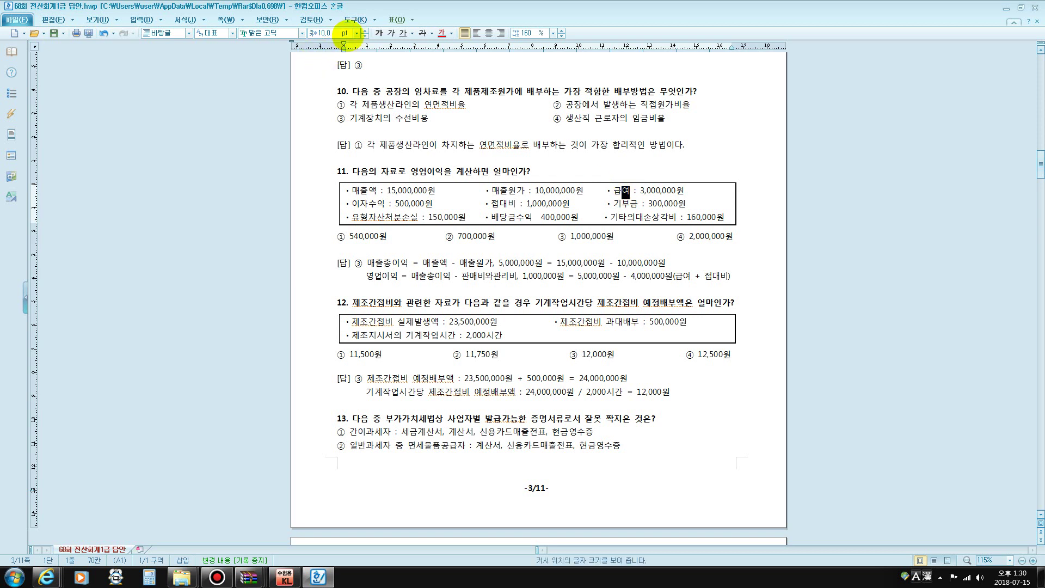
pyautogui.click(379, 34)
pyautogui.moveTo(507, 204); pyautogui.dragTo(516, 205)
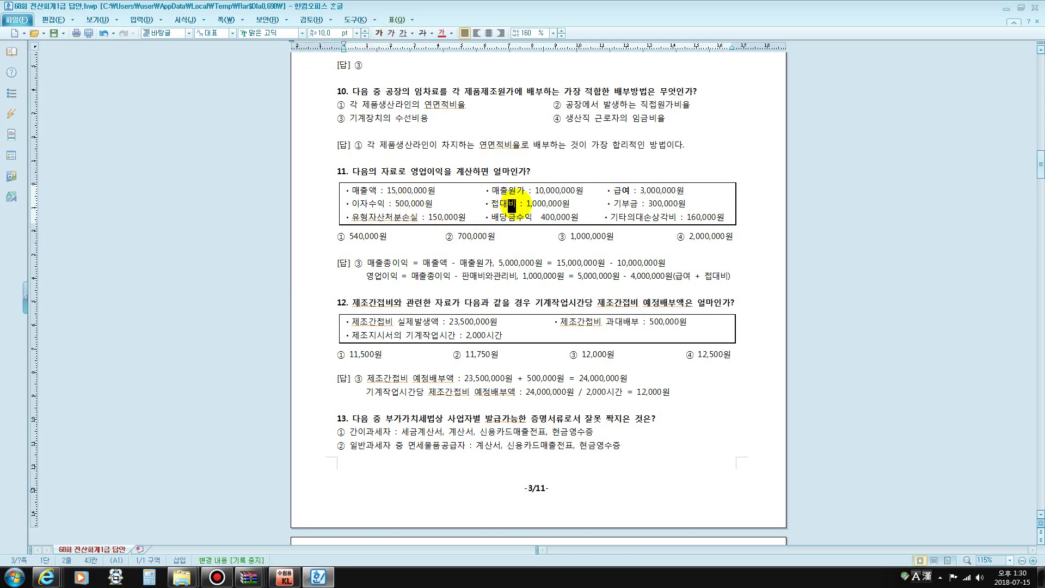
pyautogui.click(379, 33)
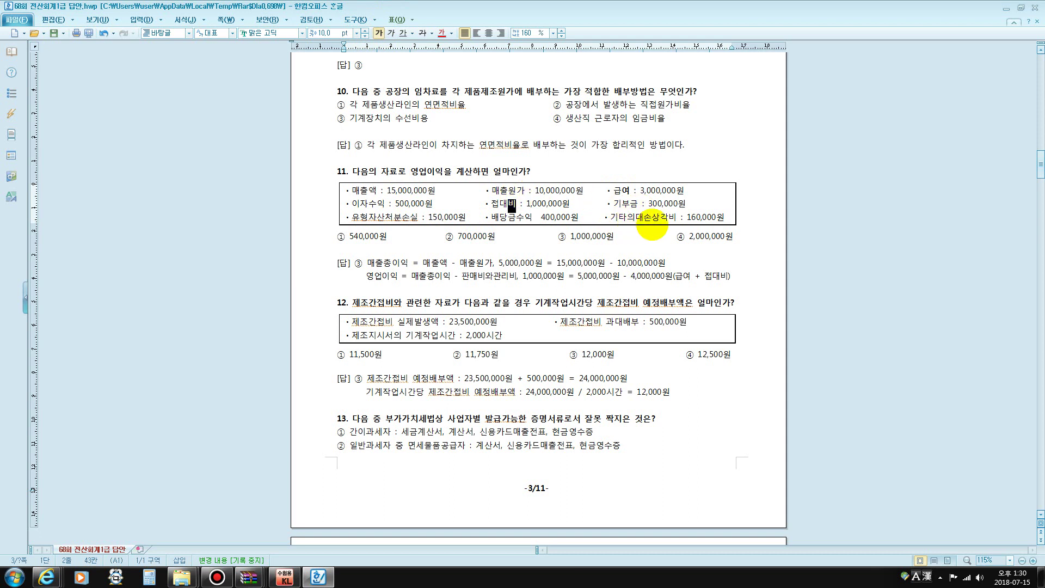
pyautogui.click(668, 220)
pyautogui.moveTo(668, 221); pyautogui.dragTo(679, 219)
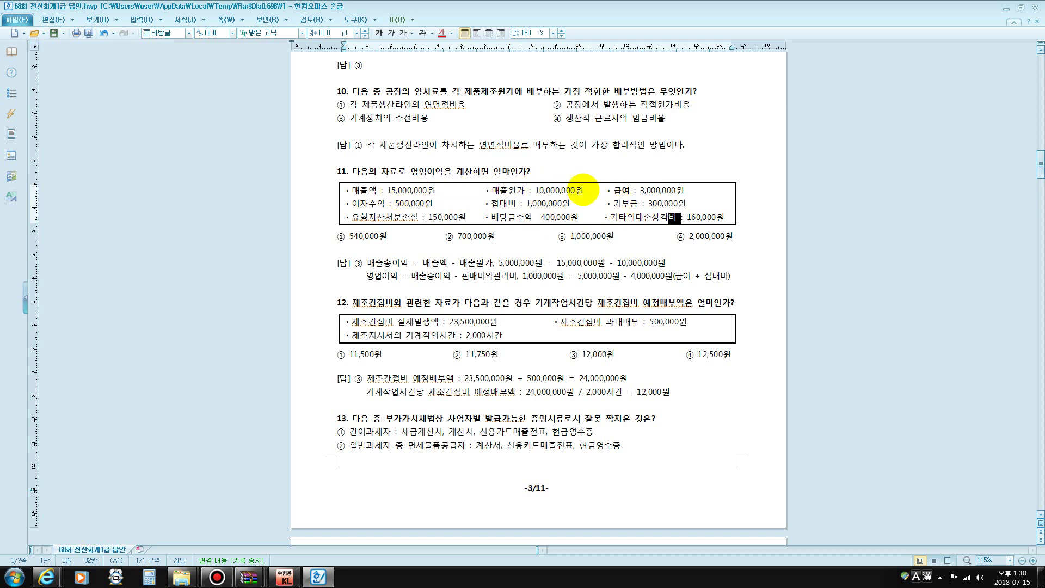
pyautogui.moveTo(614, 190); pyautogui.dragTo(685, 190)
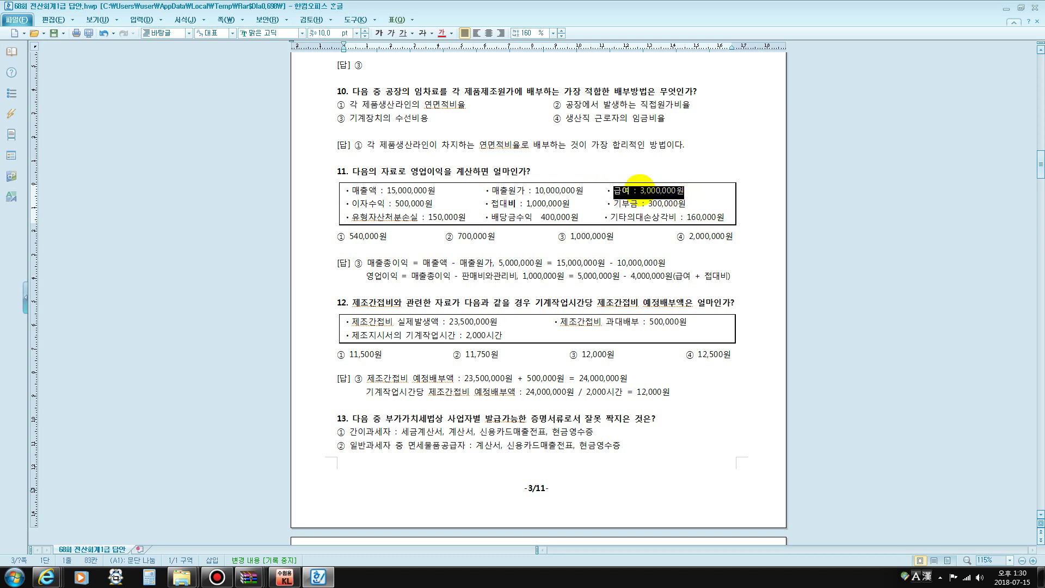
pyautogui.moveTo(492, 203); pyautogui.dragTo(575, 204)
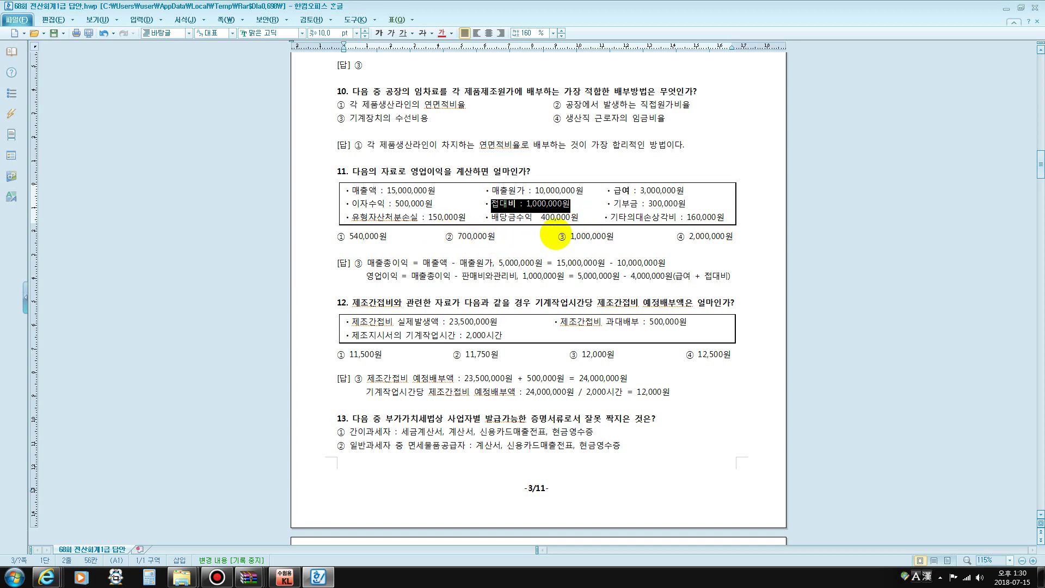
pyautogui.moveTo(557, 235); pyautogui.dragTo(574, 236)
pyautogui.scroll(-1, 498, 206)
pyautogui.scroll(-3, 493, 205)
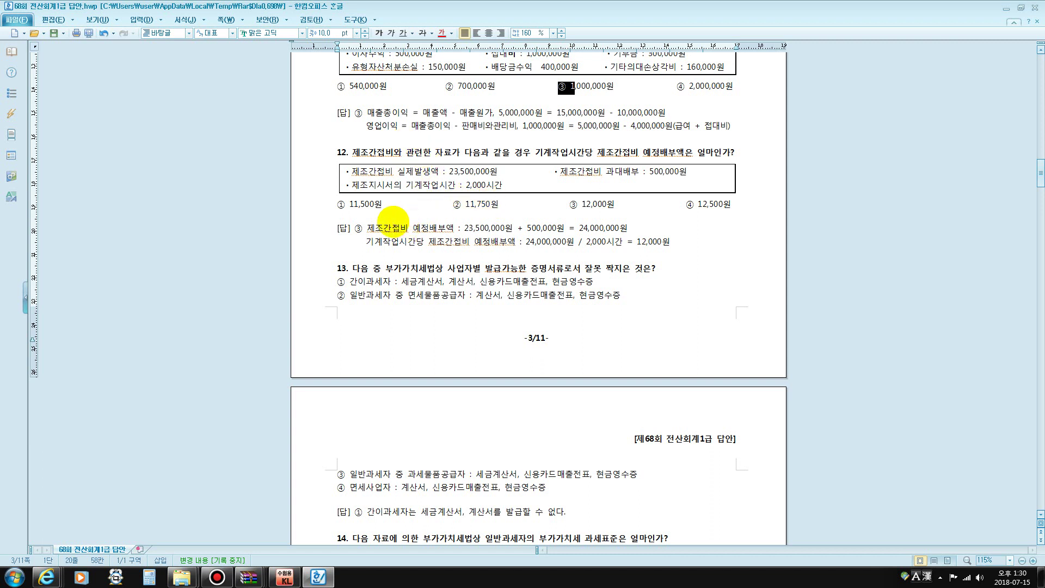
# Below question 12's choices, type the note 기초배부액: 24,000,000=실제조업도@예정배부율
pyautogui.moveTo(449, 172); pyautogui.dragTo(496, 173)
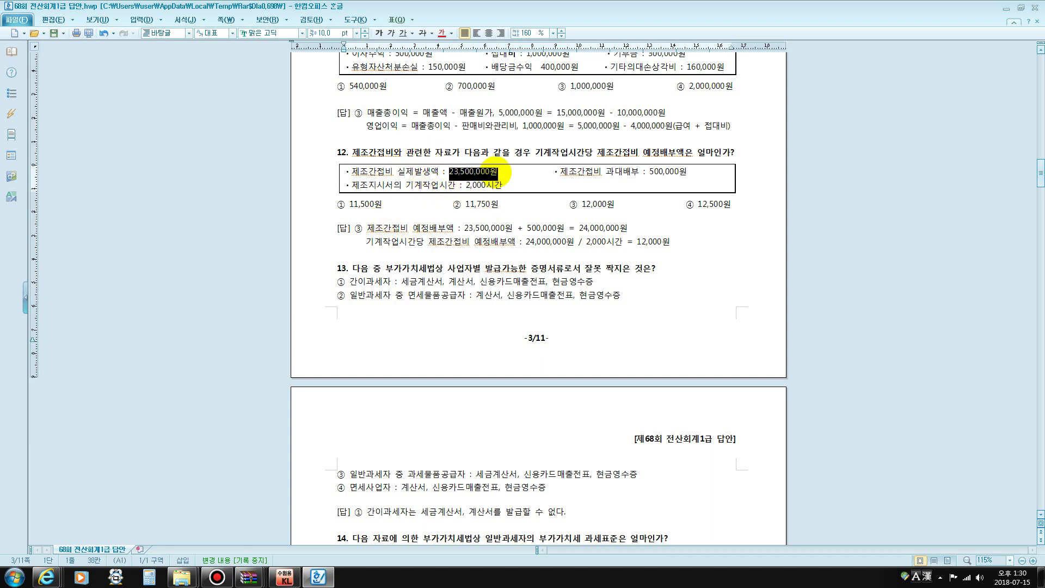
pyautogui.moveTo(640, 172); pyautogui.dragTo(698, 173)
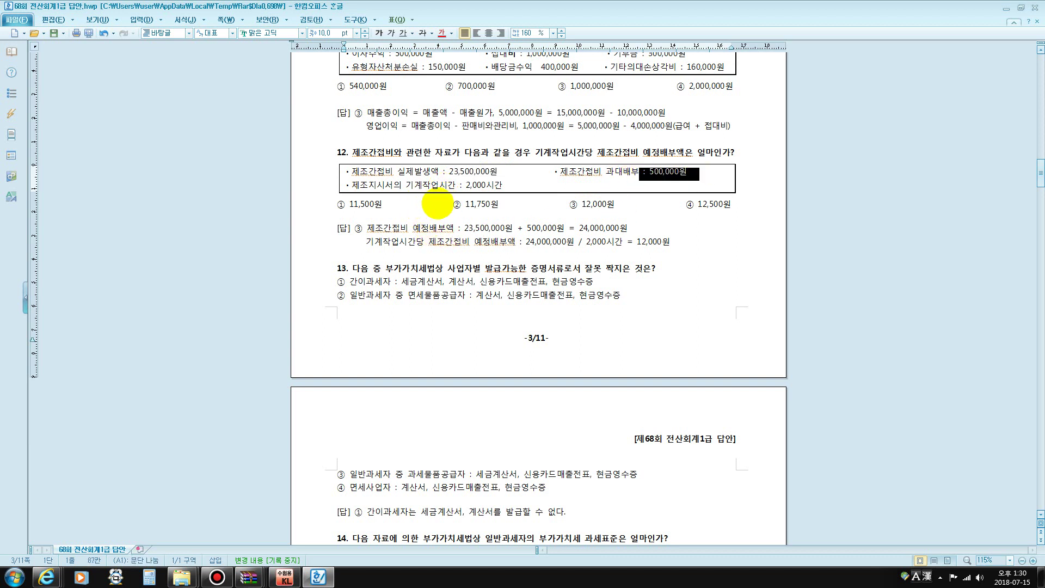
pyautogui.click(431, 213)
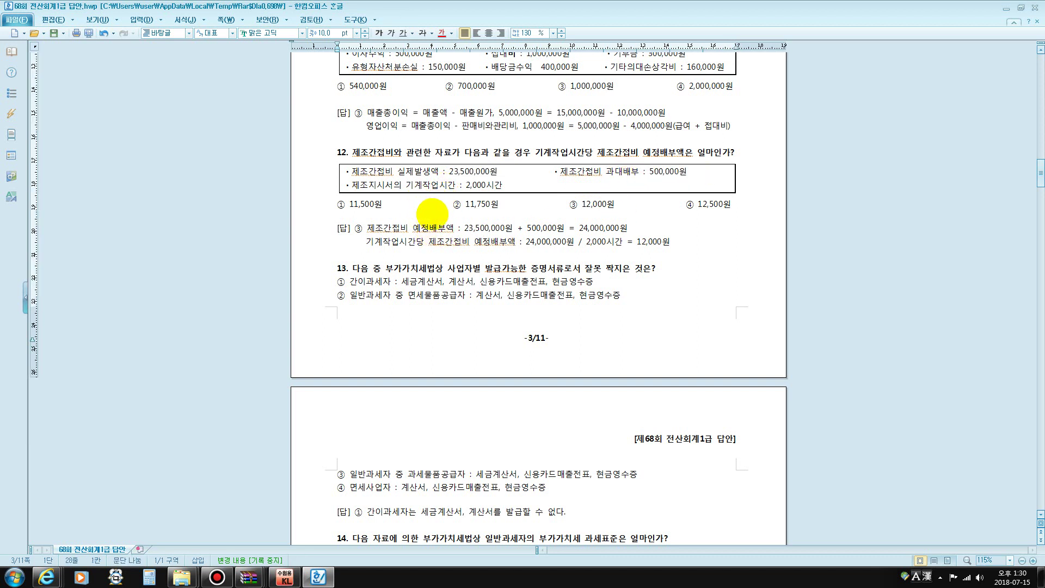
pyautogui.write('기초')
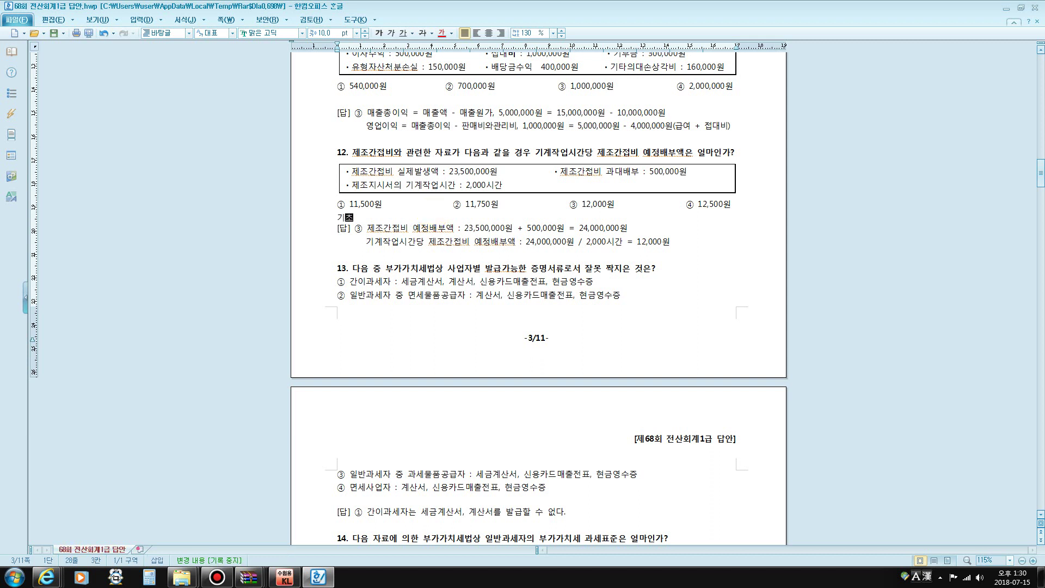
pyautogui.write('배부액: 24,000,000=')
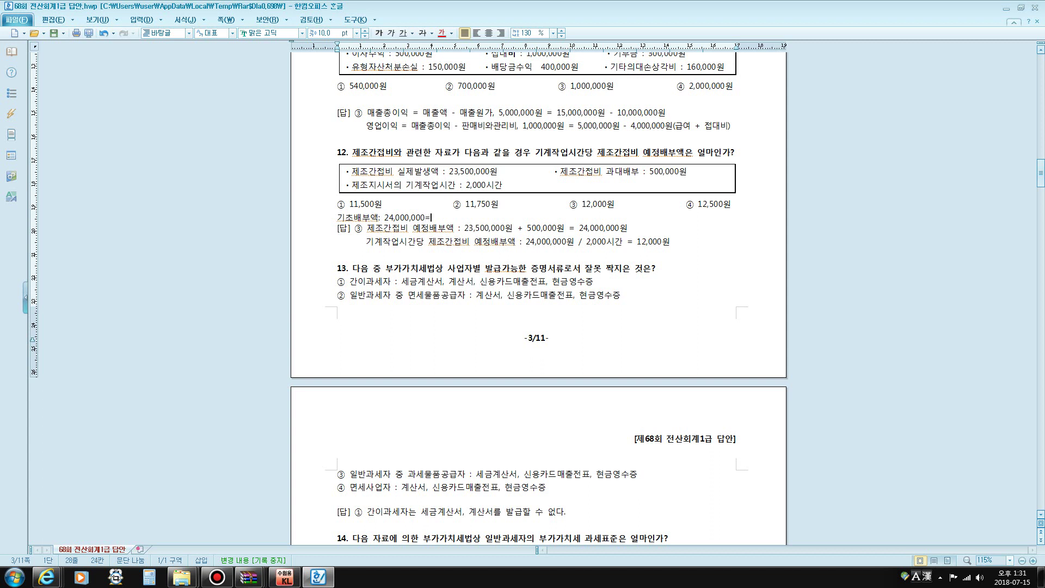
pyautogui.write('실')
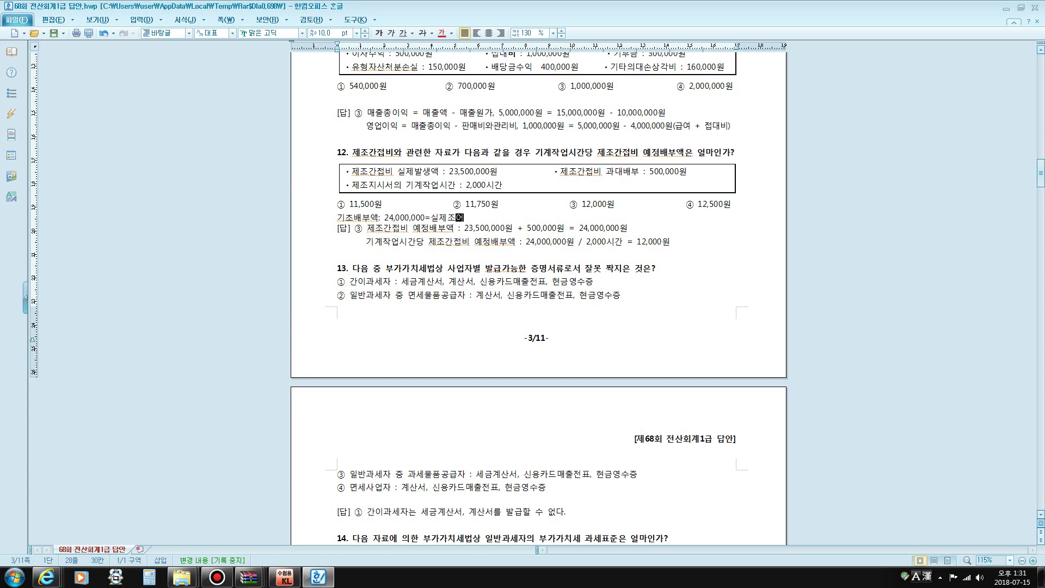
pyautogui.write('제조업도@')
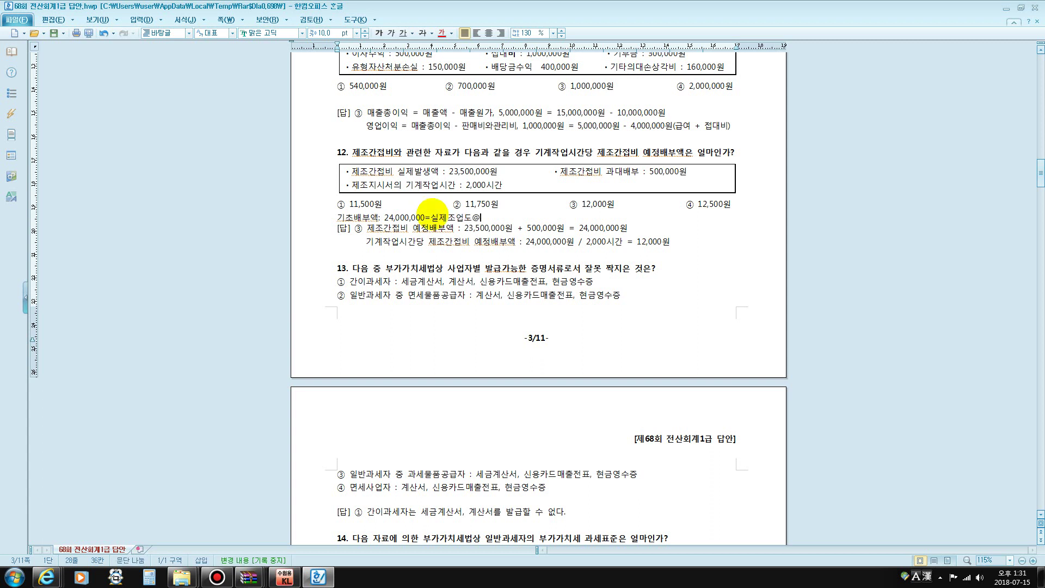
pyautogui.write('에')
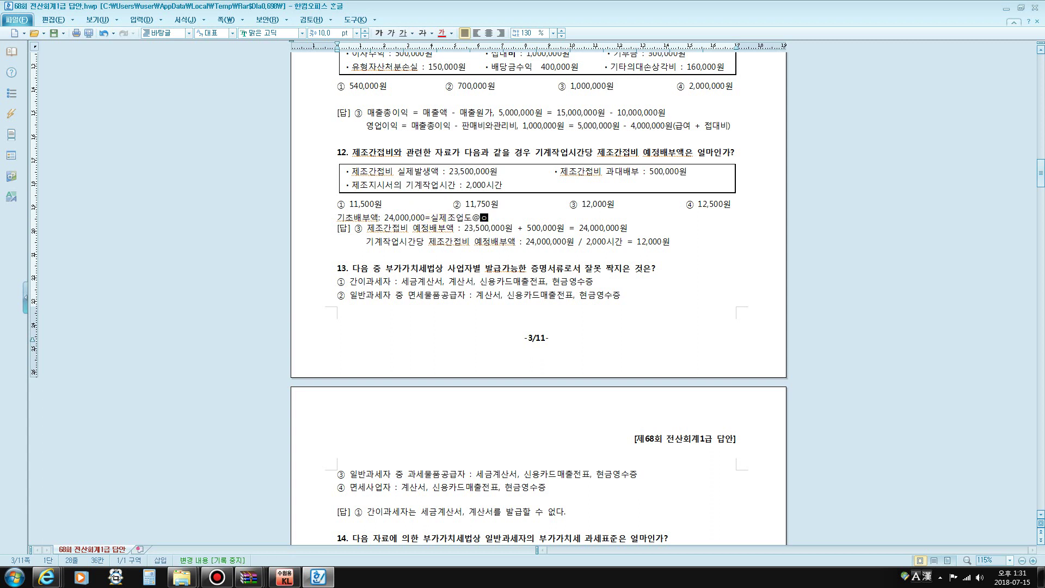
pyautogui.write('정배부율')
# Insert 2,000h after 실제조업도 in question 12's 기초배부액 note
pyautogui.scroll(6, 467, 203)
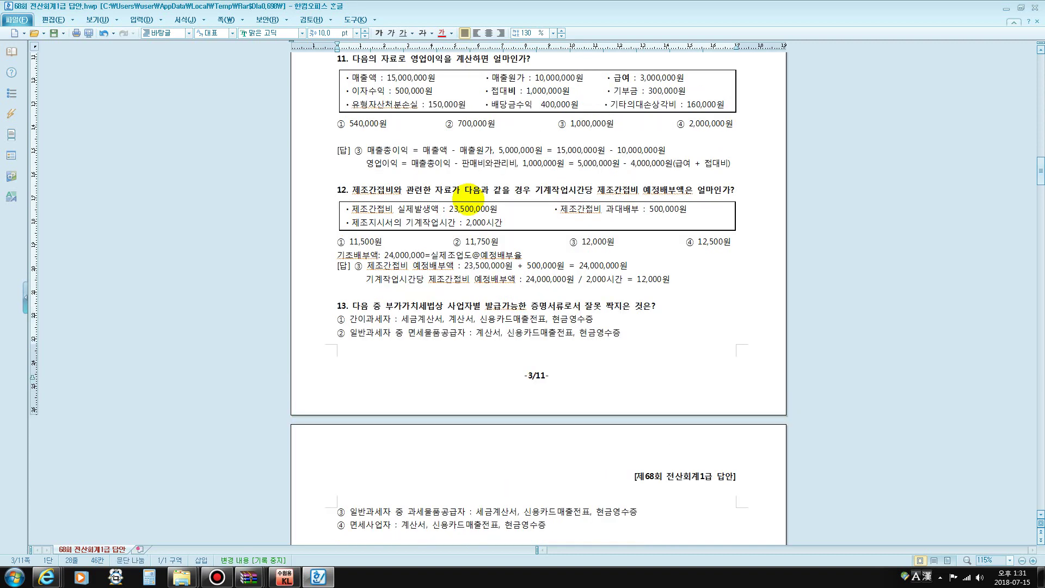
pyautogui.scroll(1, 467, 203)
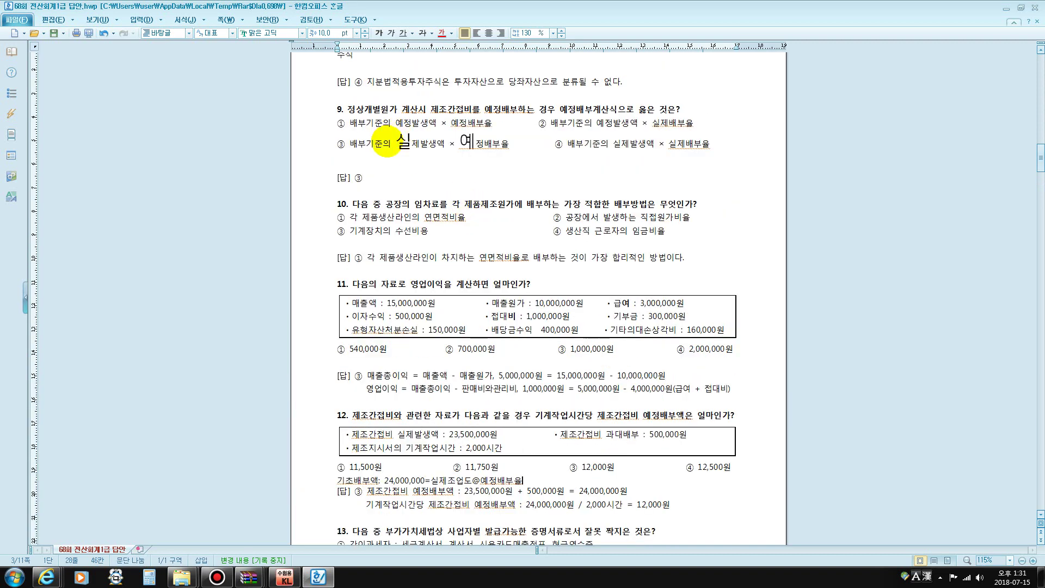
pyautogui.moveTo(392, 143); pyautogui.dragTo(521, 145)
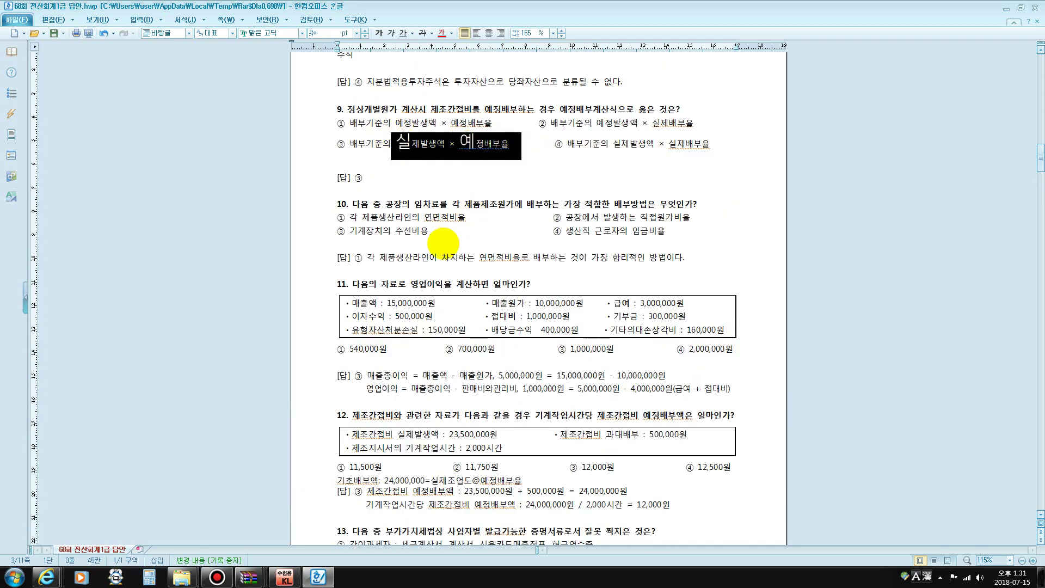
pyautogui.scroll(-2, 512, 282)
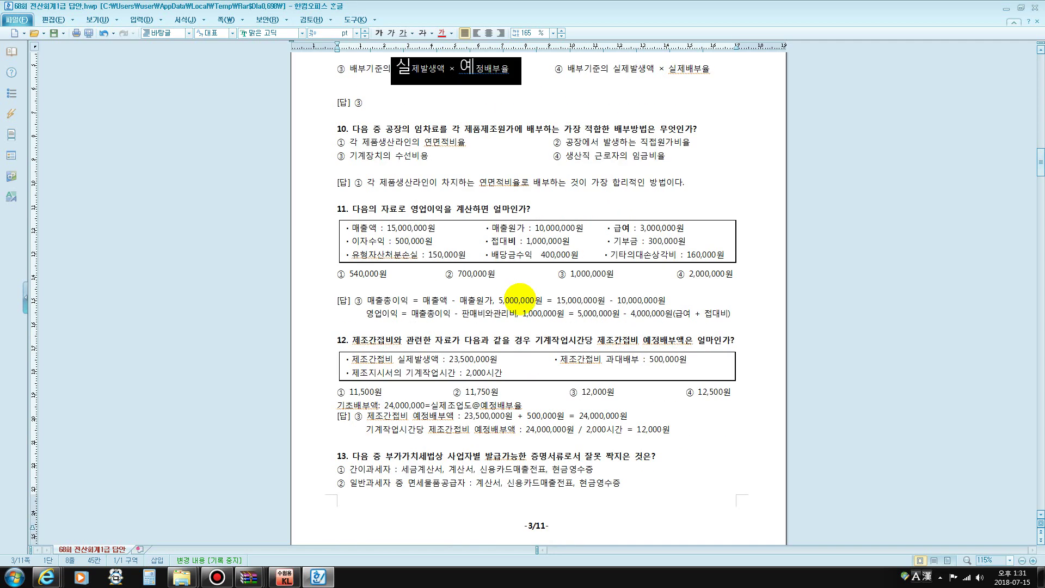
pyautogui.scroll(-2, 518, 300)
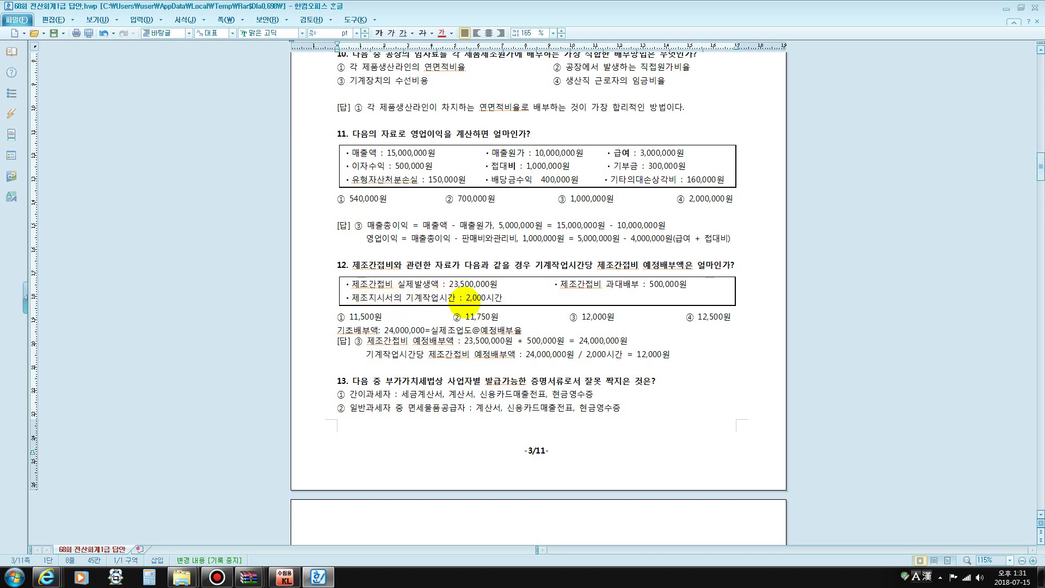
pyautogui.moveTo(533, 267); pyautogui.dragTo(594, 265)
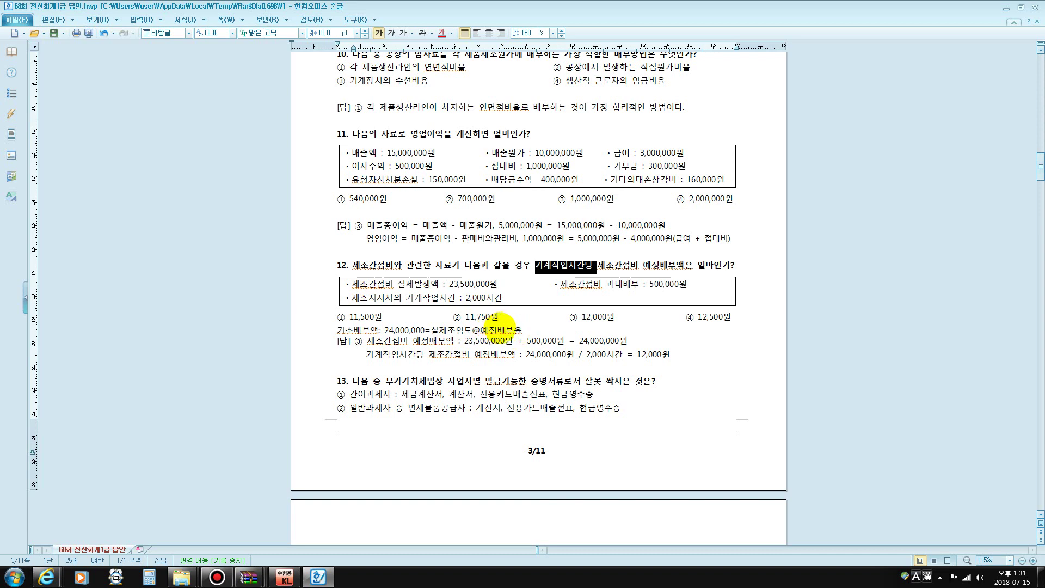
pyautogui.scroll(-1, 500, 328)
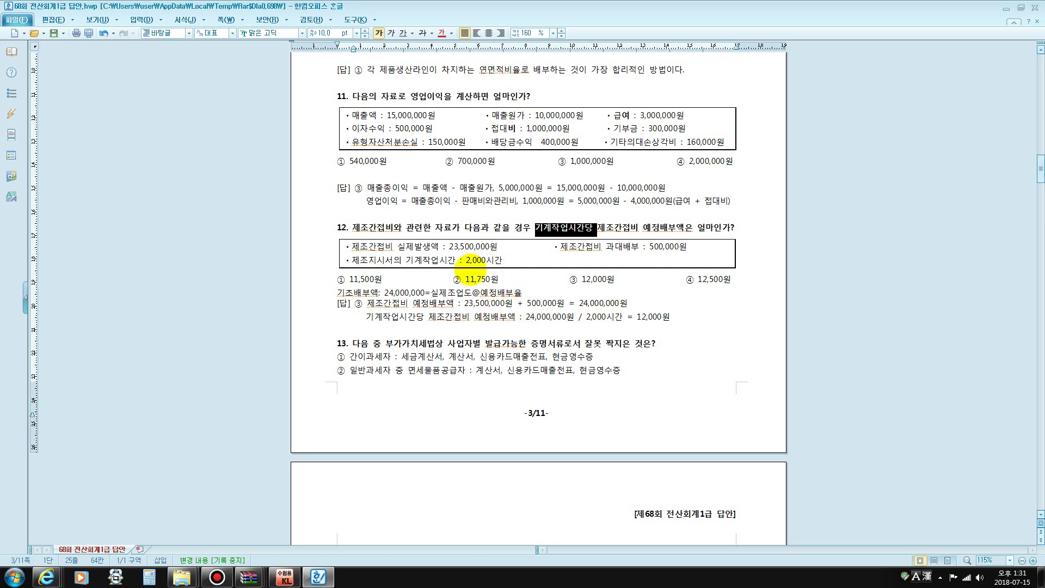
pyautogui.click(472, 293)
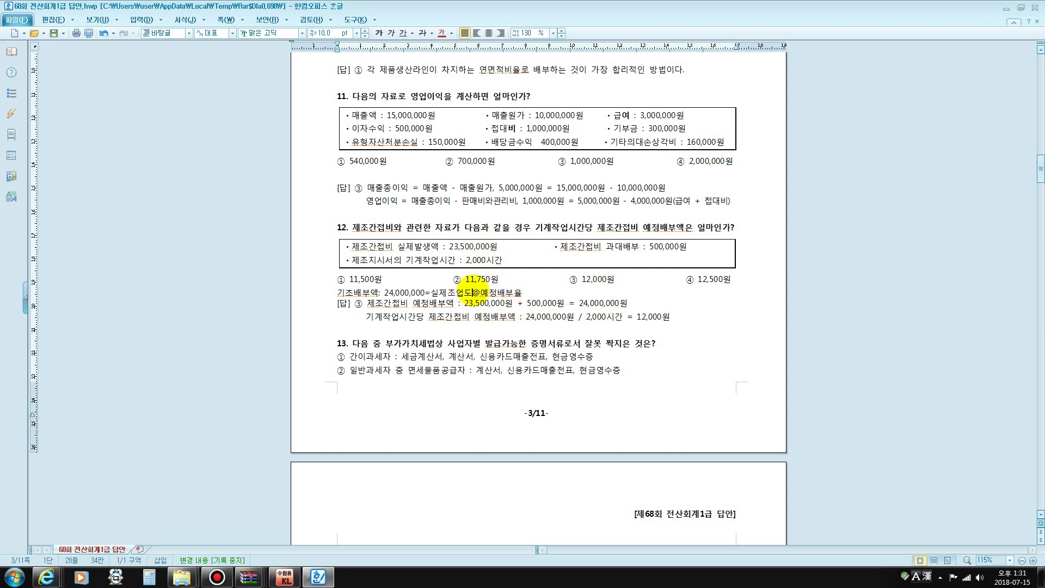
pyautogui.write('2,000')
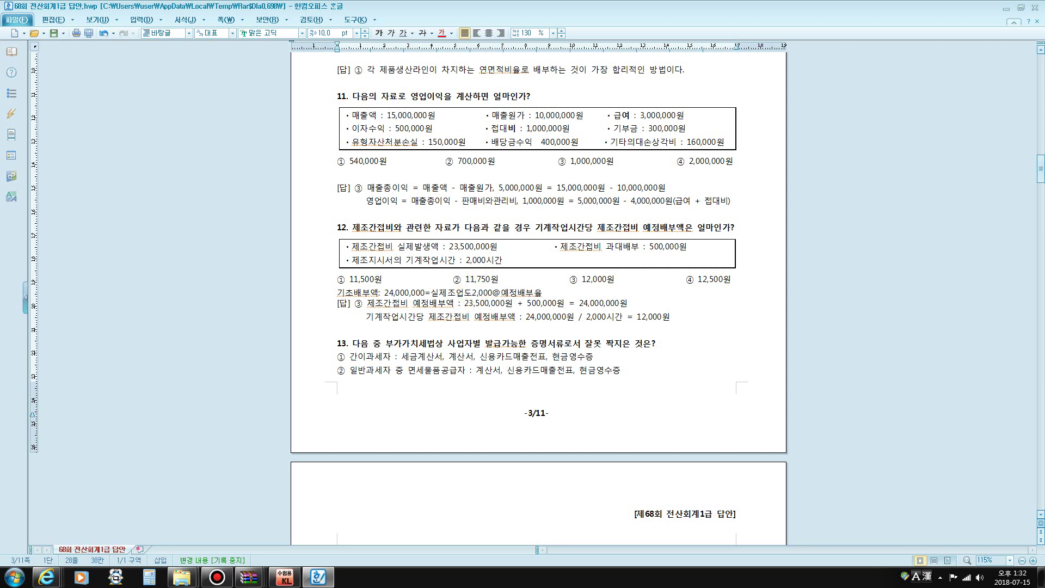
pyautogui.write('h')
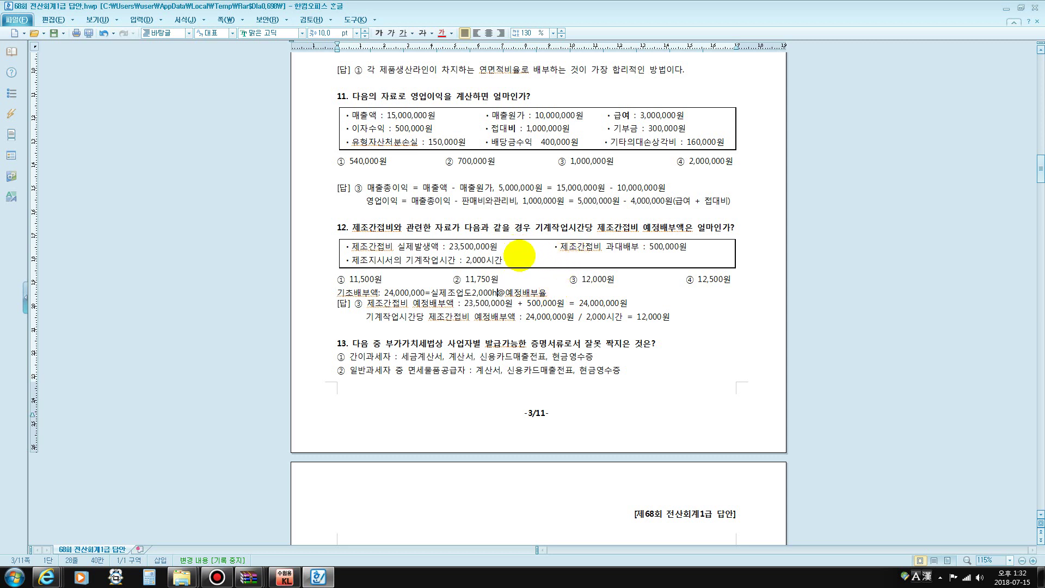
# Start adding the 12,000 rate right after 예정배부율 on the note line
pyautogui.moveTo(560, 227); pyautogui.dragTo(614, 226)
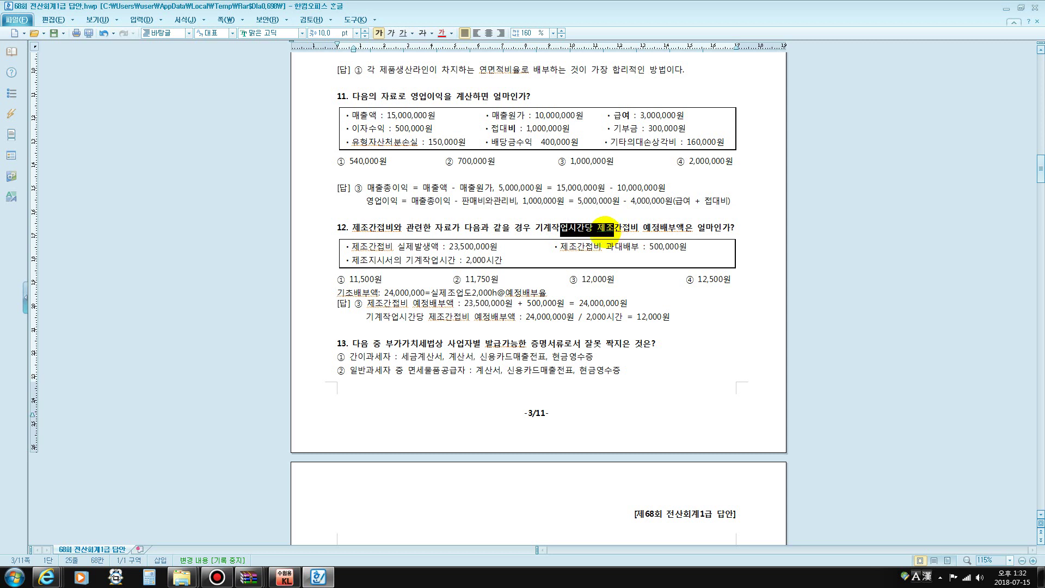
pyautogui.moveTo(506, 292); pyautogui.dragTo(546, 293)
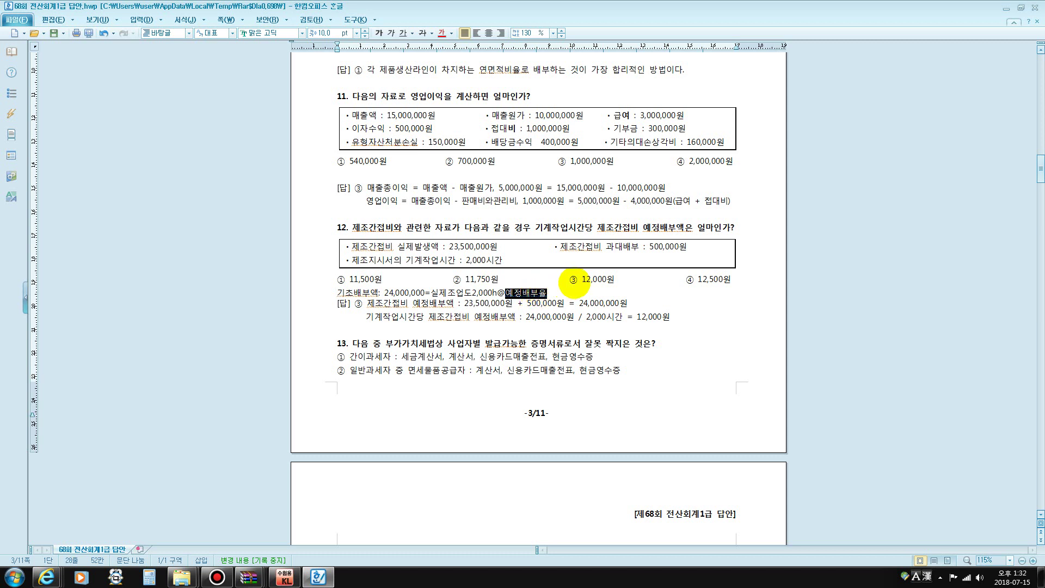
pyautogui.click(553, 291)
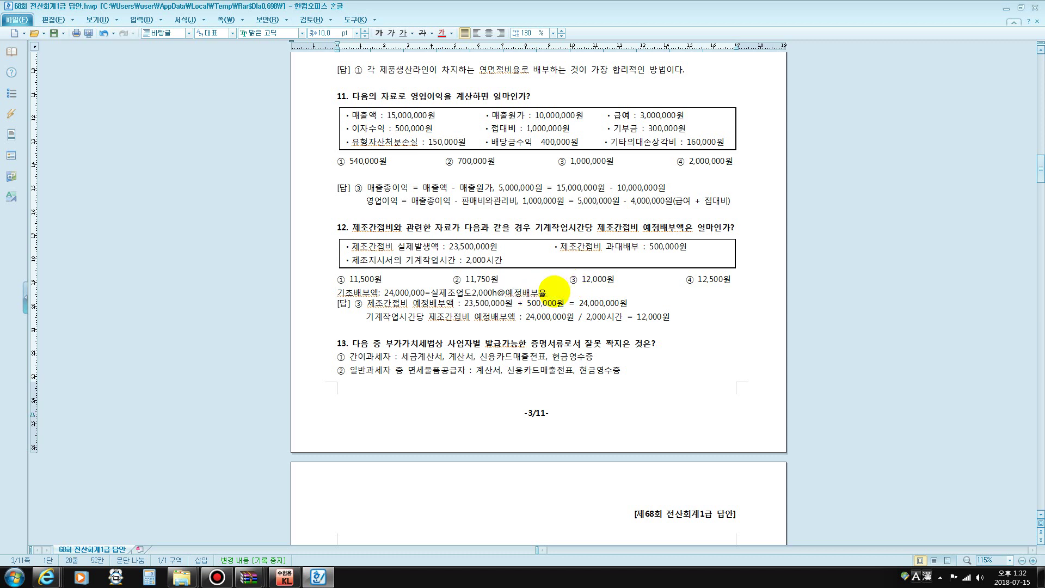
pyautogui.write('12')
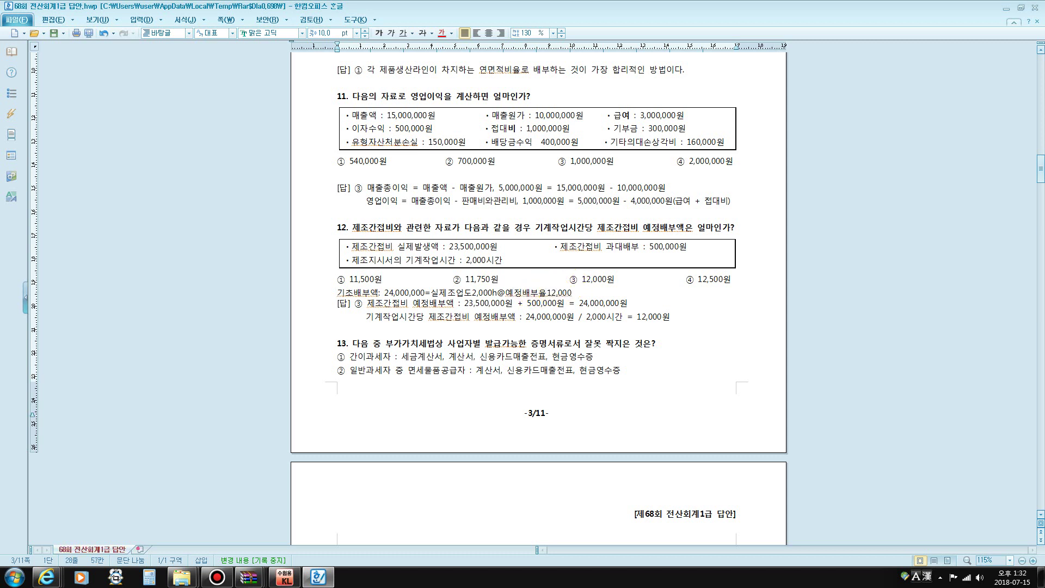
# Make 세금계산서, 계산서, in question 13's option ① bold and struck through
pyautogui.scroll(-3, 556, 288)
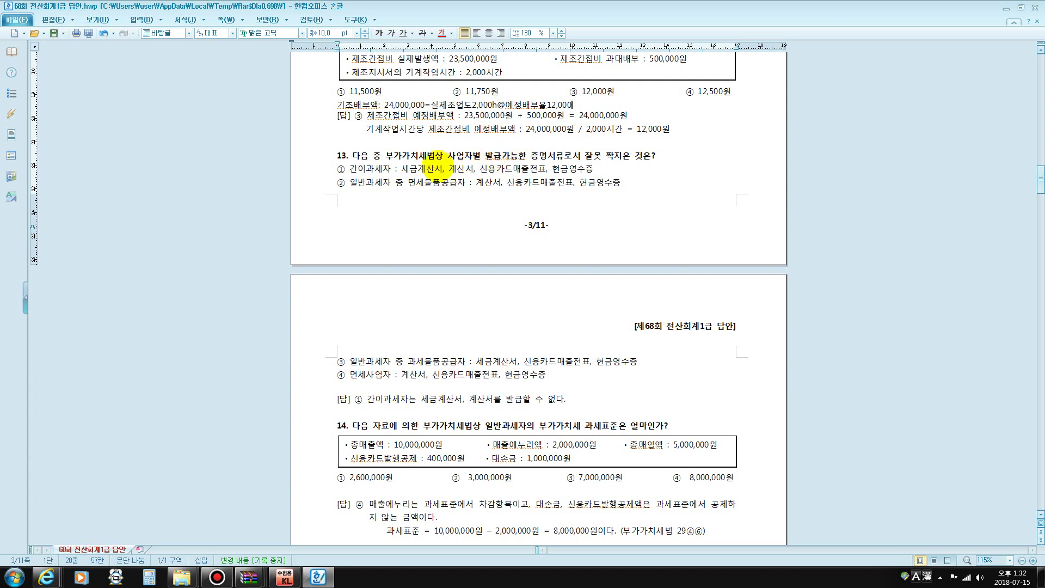
pyautogui.moveTo(401, 168); pyautogui.dragTo(474, 169)
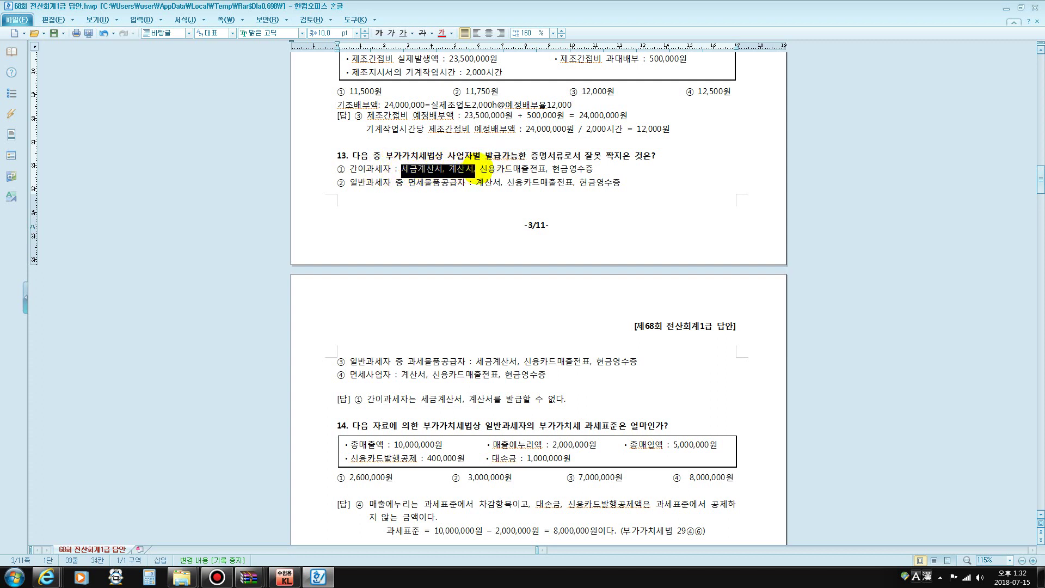
pyautogui.click(378, 33)
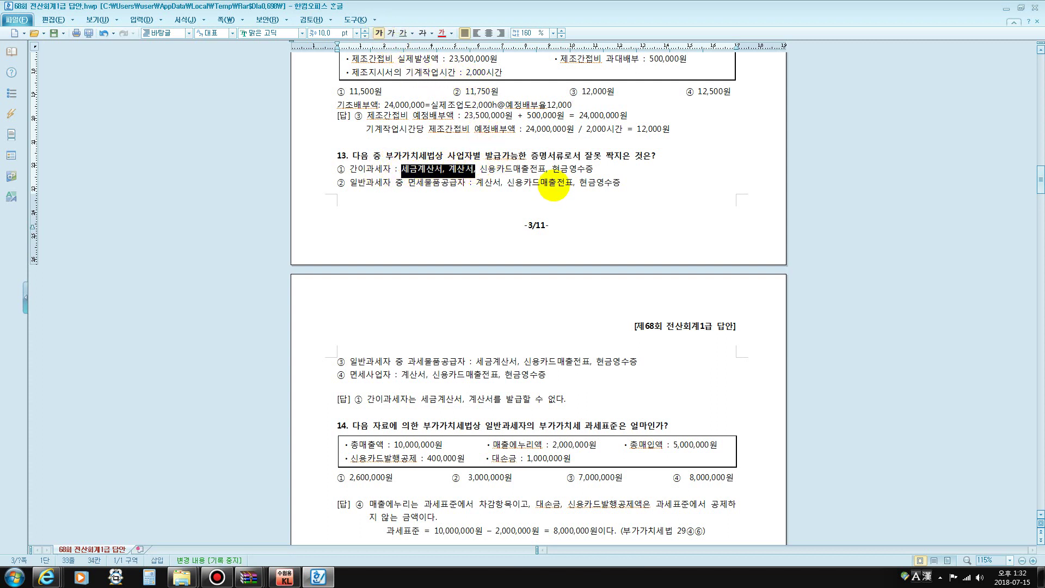
pyautogui.click(421, 32)
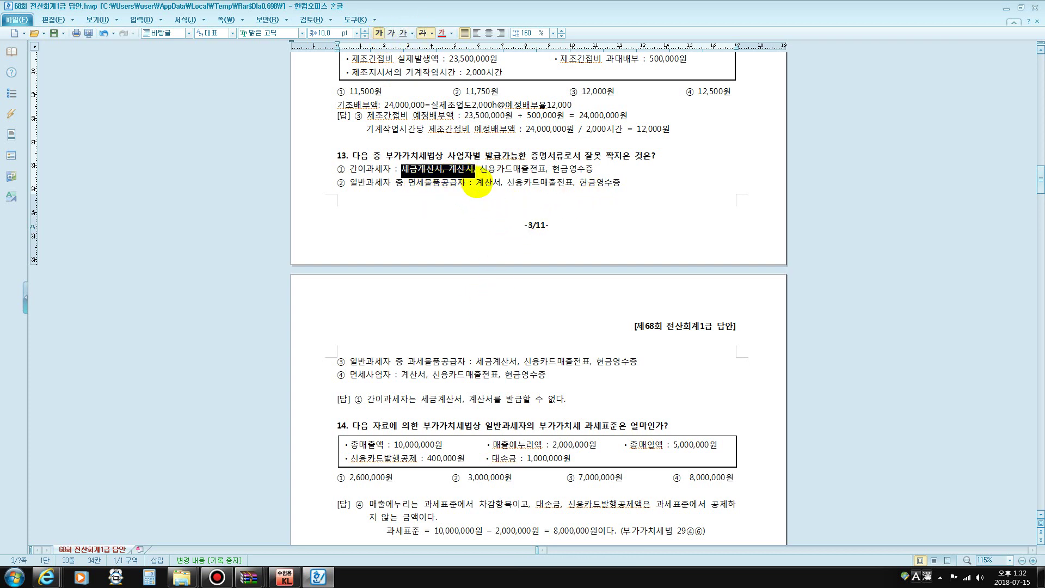
# Highlight the invoice, card slip and cash receipt wording in options ② to ④
pyautogui.moveTo(476, 183); pyautogui.dragTo(603, 183)
pyautogui.scroll(-3, 486, 243)
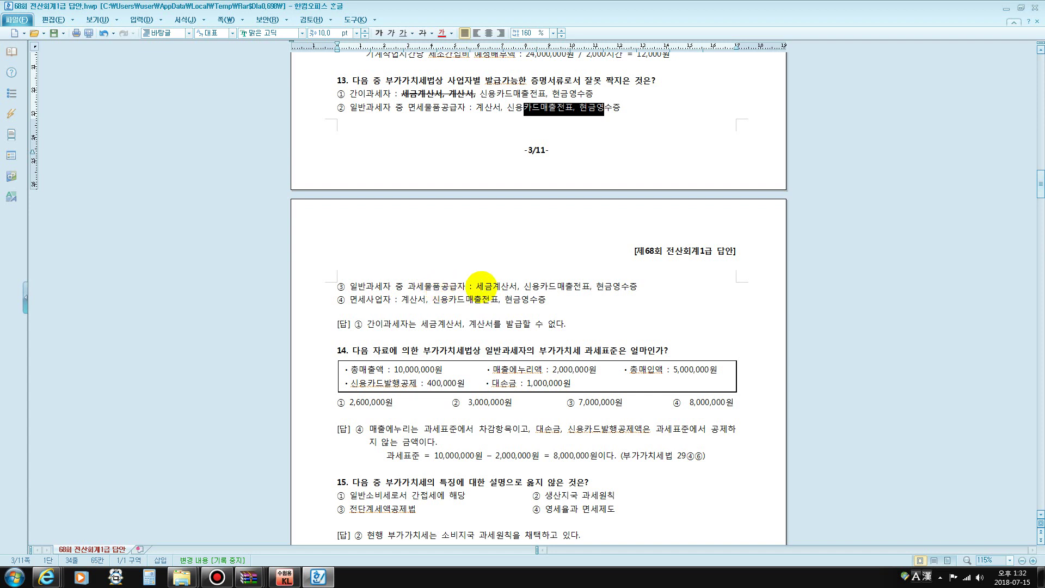
pyautogui.moveTo(483, 285); pyautogui.dragTo(620, 285)
pyautogui.click(550, 285)
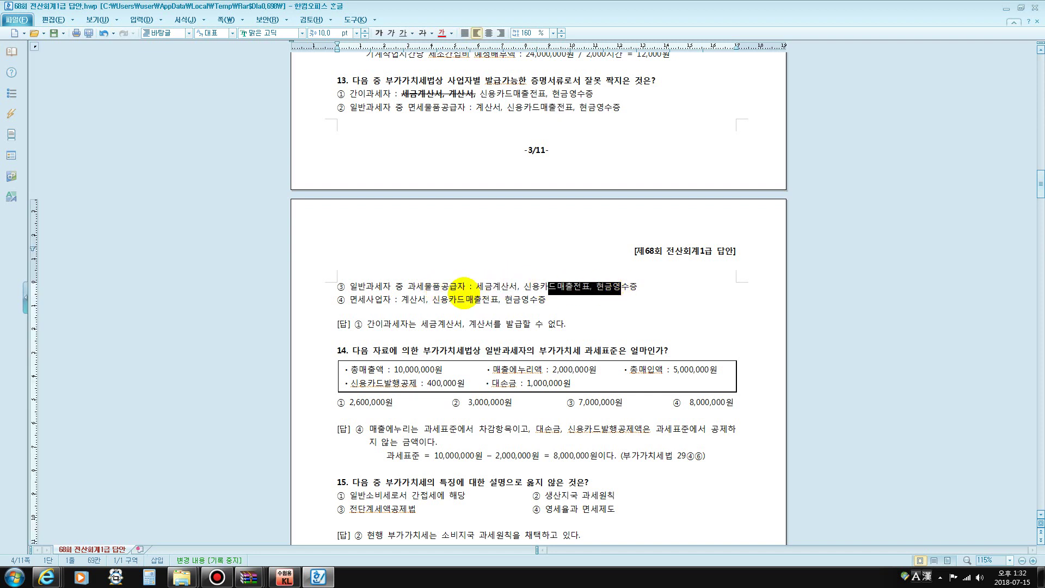
pyautogui.click(413, 300)
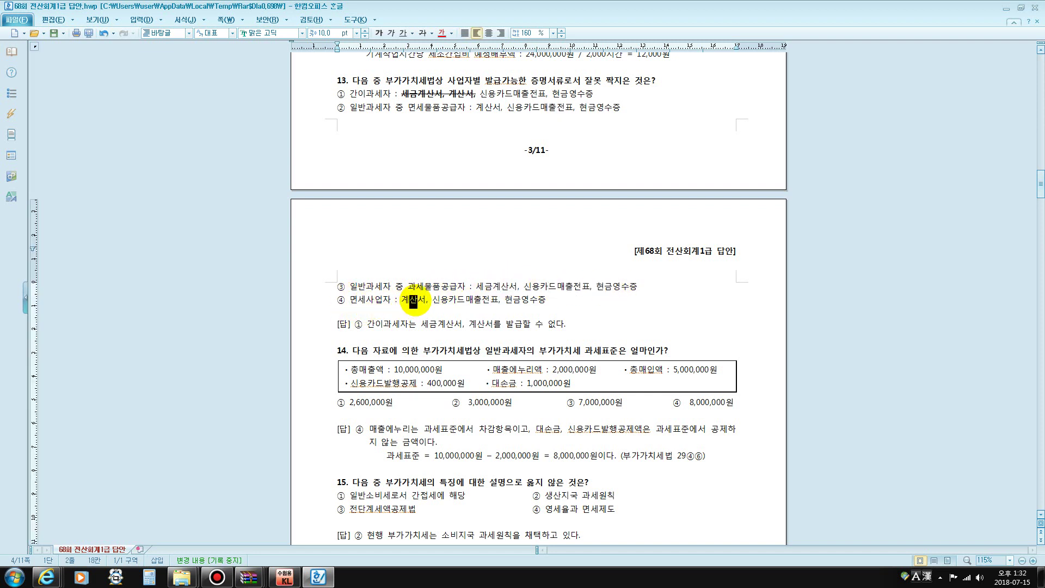
pyautogui.moveTo(440, 299); pyautogui.dragTo(578, 302)
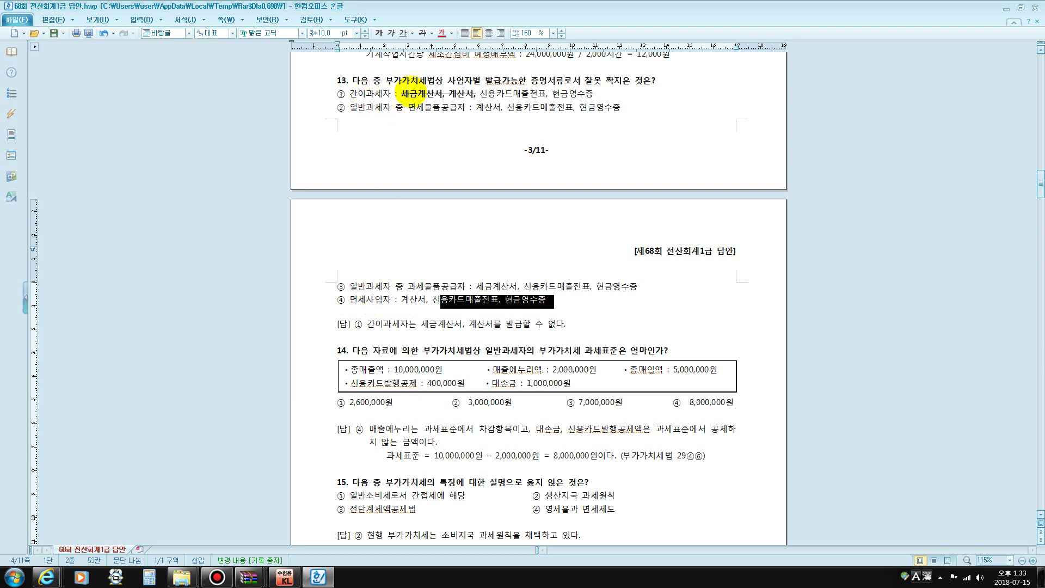
pyautogui.moveTo(410, 94); pyautogui.dragTo(465, 95)
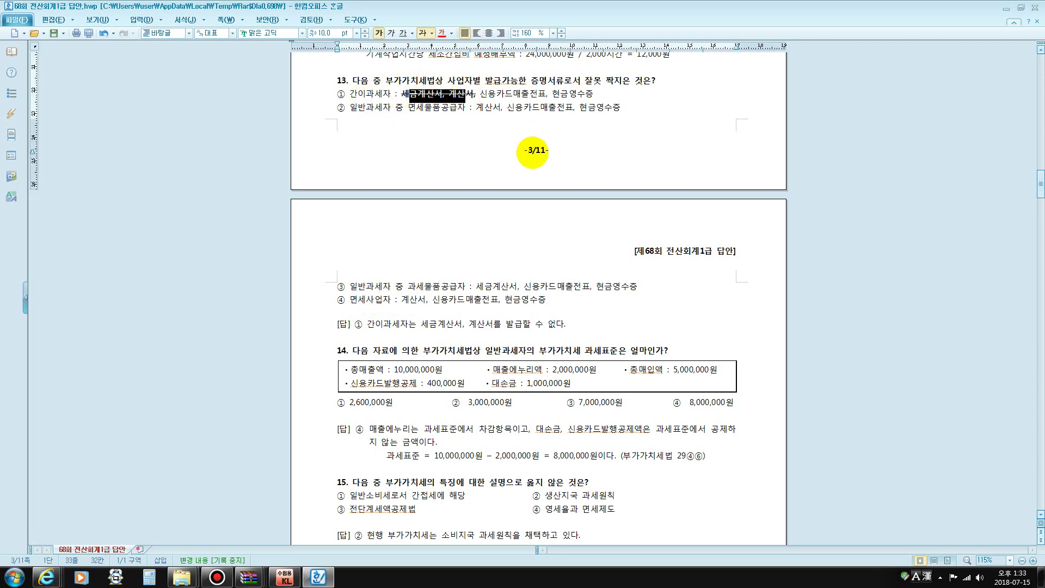
pyautogui.scroll(-5, 532, 152)
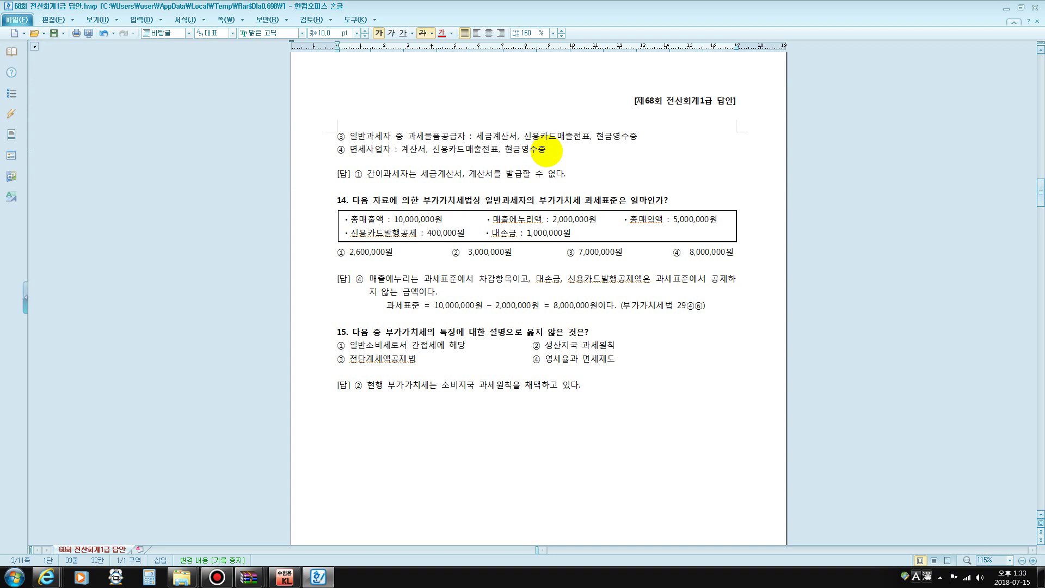
# Under question 14, type 과세표준에서 공제하지 않는 것 with list 1. 하자보증금, 대손금, 장려금
pyautogui.moveTo(347, 219); pyautogui.dragTo(598, 222)
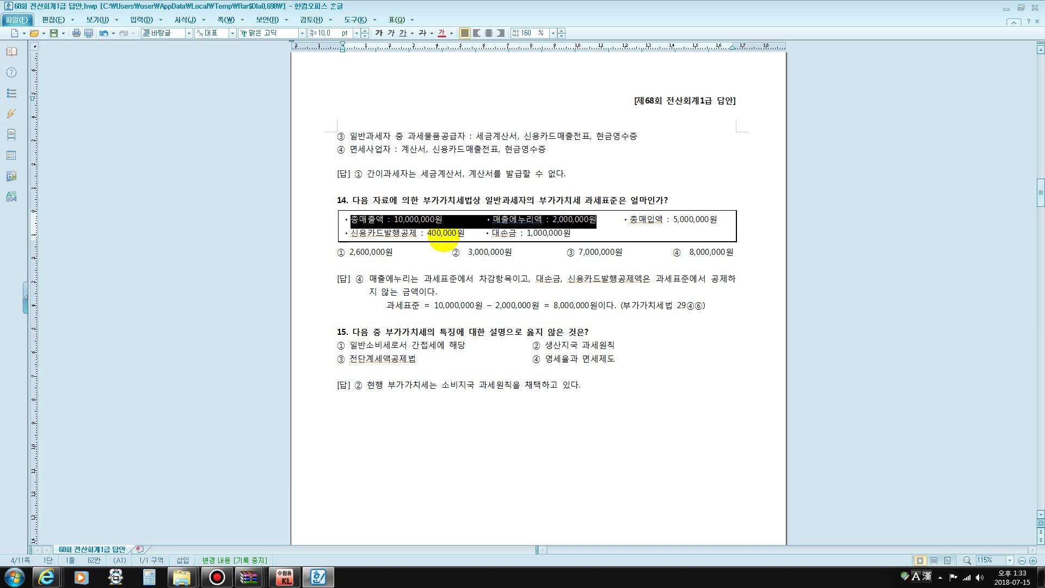
pyautogui.click(352, 265)
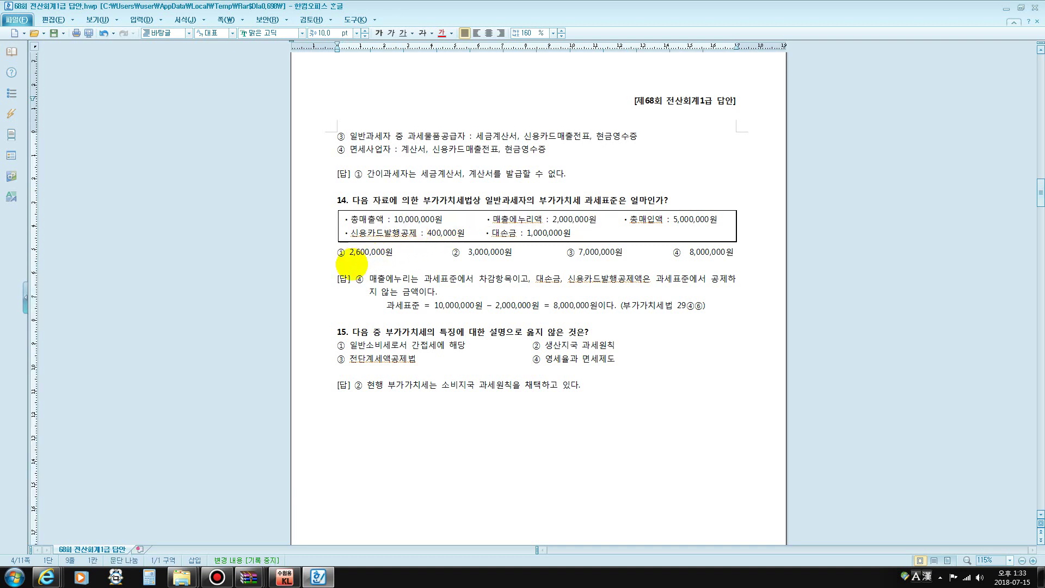
pyautogui.write('rh')
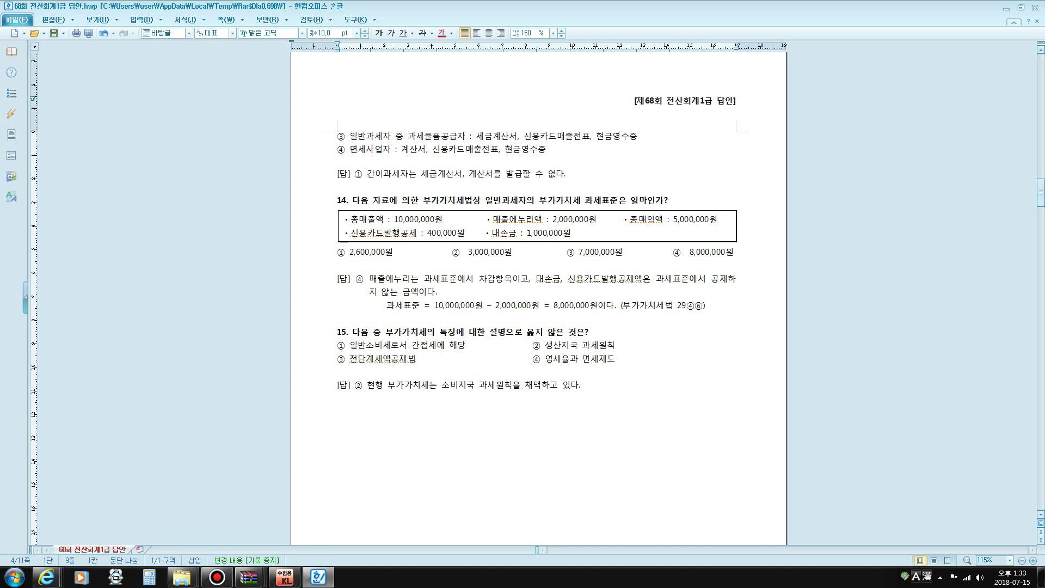
pyautogui.write('과세표준에')
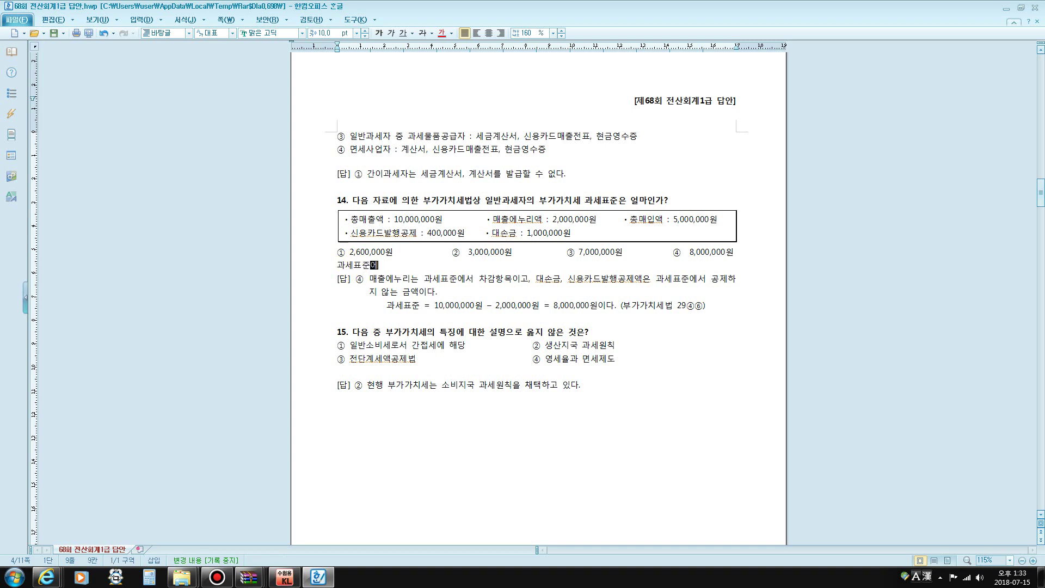
pyautogui.write('서 공제하지 않ㄴ')
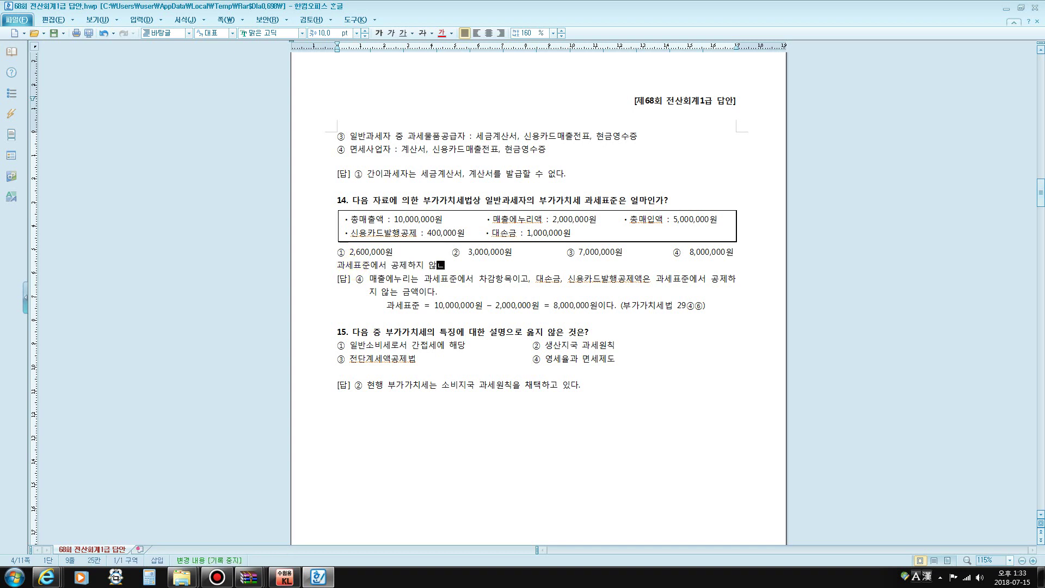
pyautogui.write('는 것')
pyautogui.press('Return')
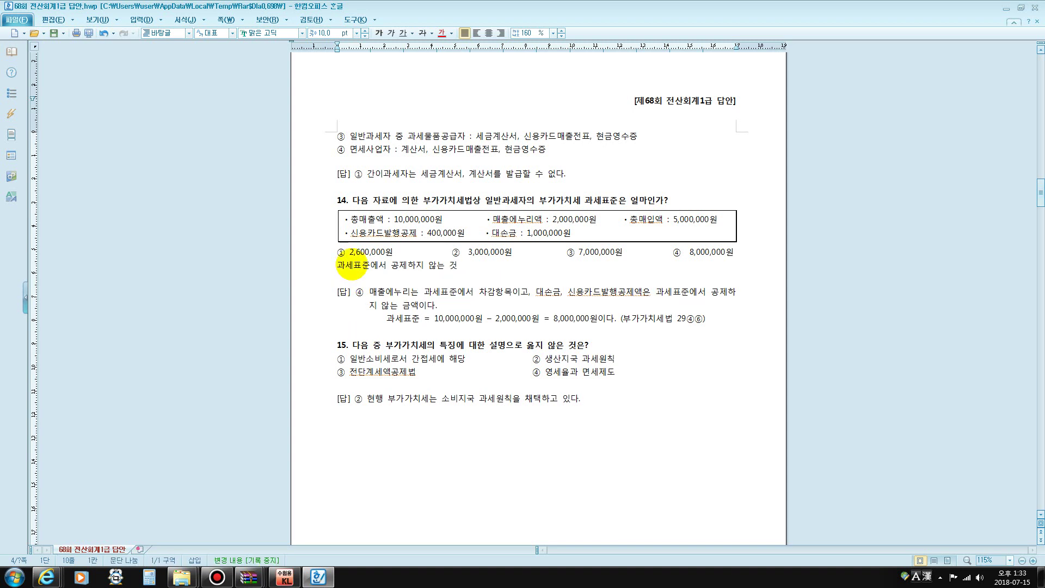
pyautogui.write('1')
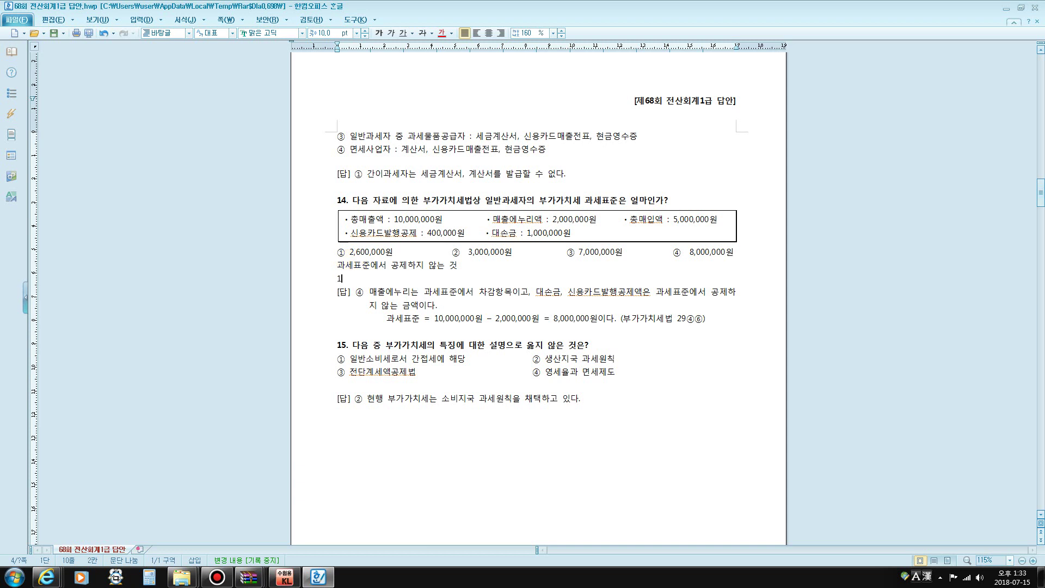
pyautogui.write('. 하자보증')
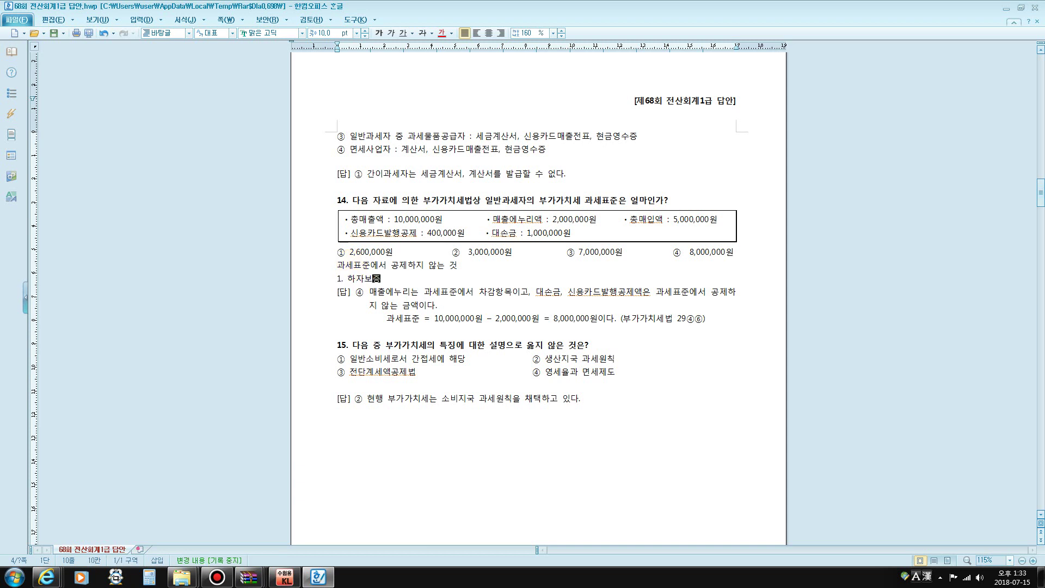
pyautogui.write('금')
pyautogui.press('Return')
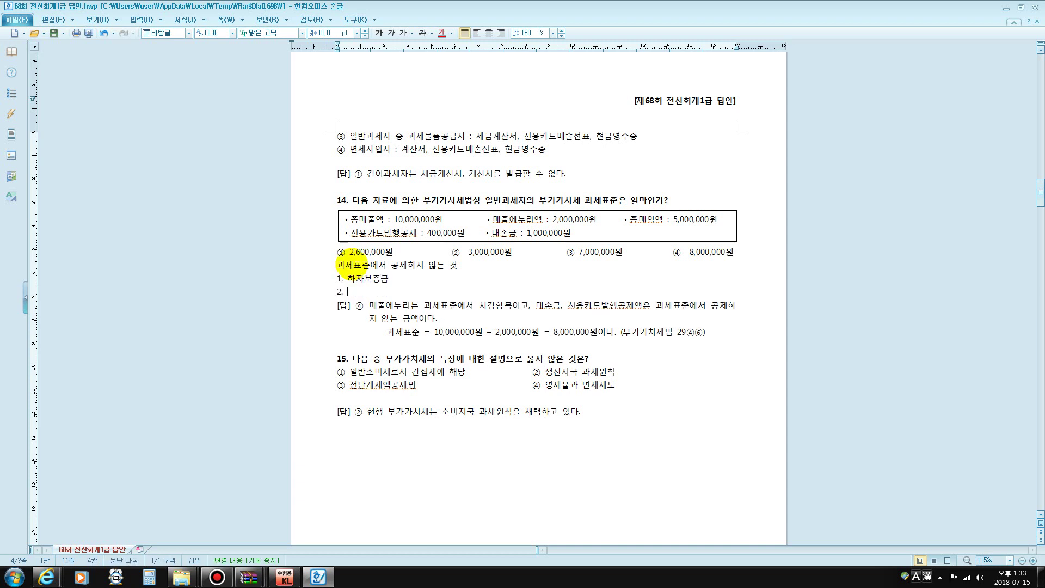
pyautogui.write('대손금')
pyautogui.press('Return')
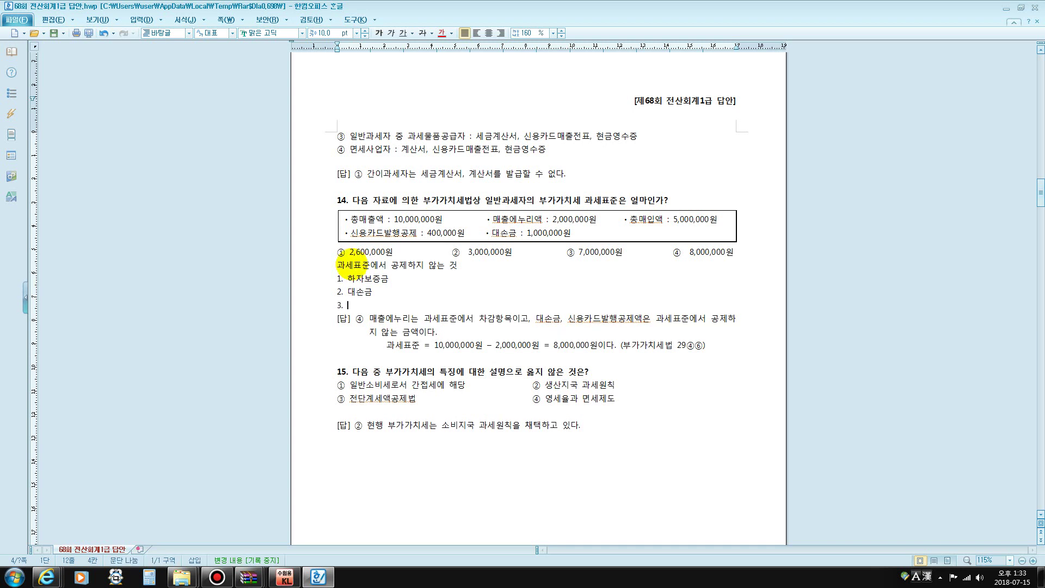
pyautogui.write('장려금')
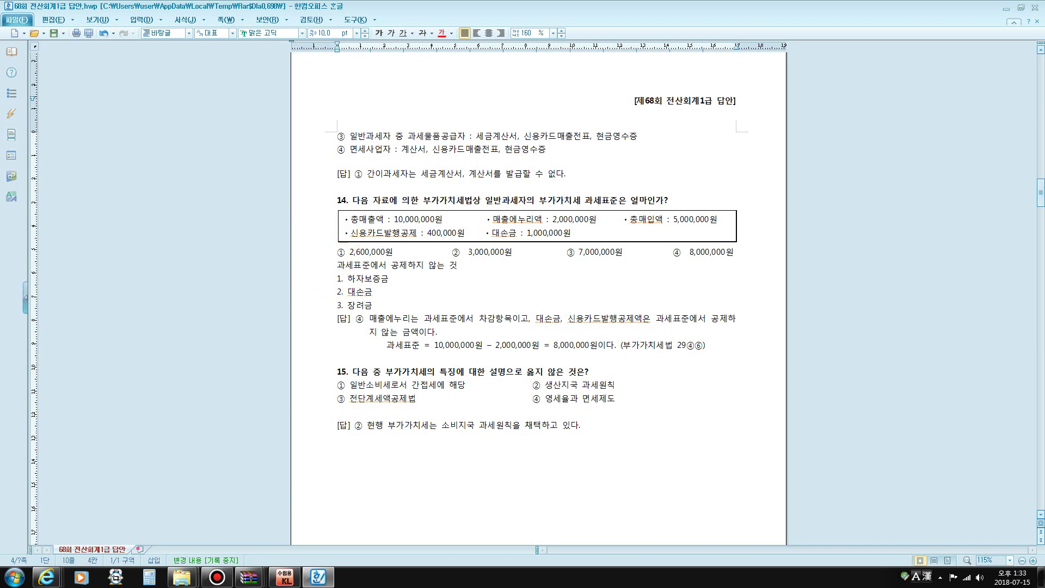
# Bold the first letter of 하자보증금, 대손금 and 장려금 in the list
pyautogui.moveTo(347, 279); pyautogui.dragTo(356, 292)
pyautogui.click(379, 33)
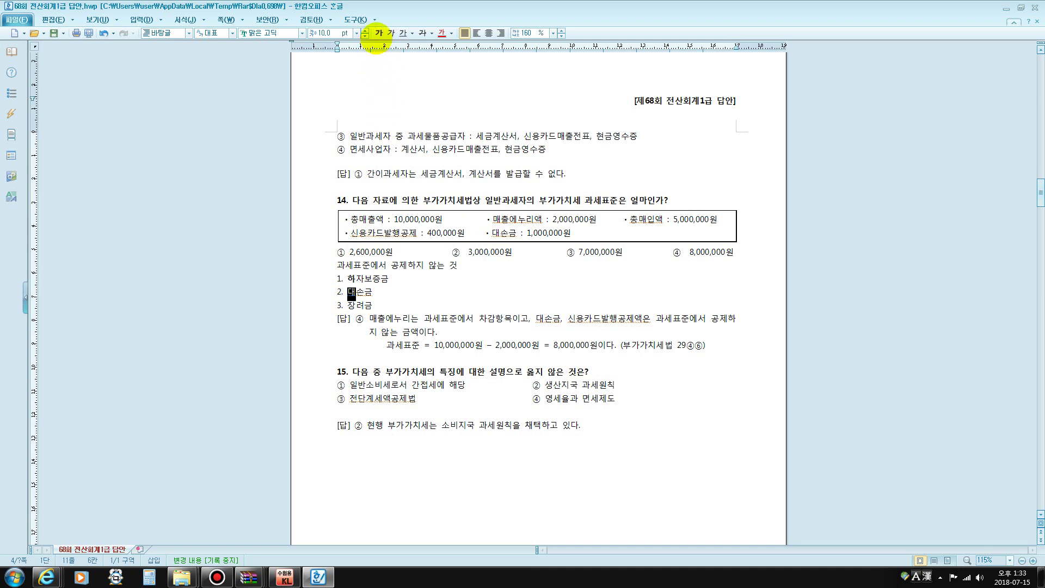
pyautogui.click(379, 33)
pyautogui.moveTo(347, 306); pyautogui.dragTo(356, 305)
pyautogui.click(377, 33)
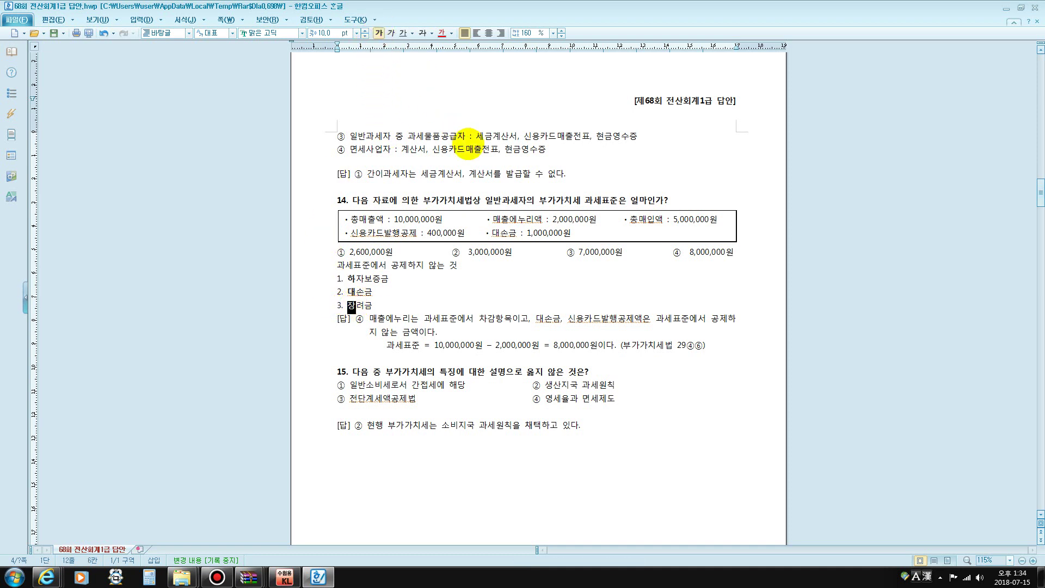
pyautogui.click(427, 293)
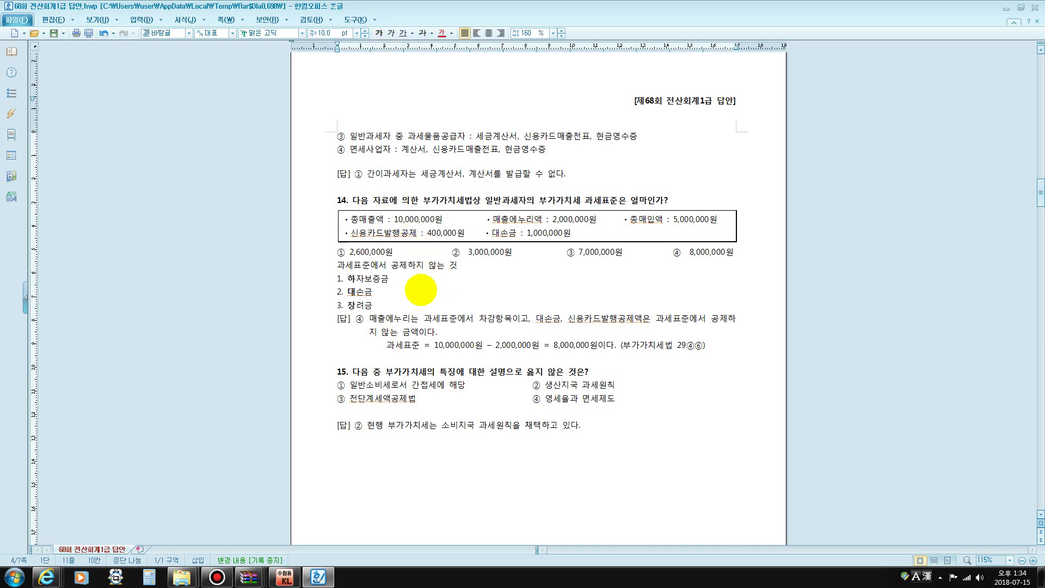
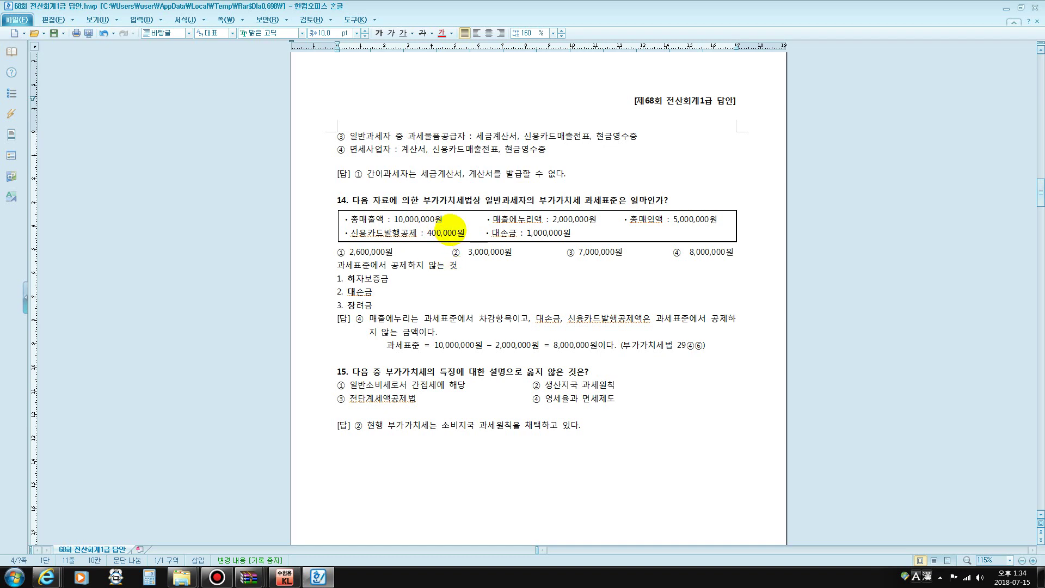
# Highlight 생산지국, 단계세액 and 면세제도 in options ② to ④, then clear the highlighting
pyautogui.scroll(-3, 450, 228)
pyautogui.scroll(-3, 451, 229)
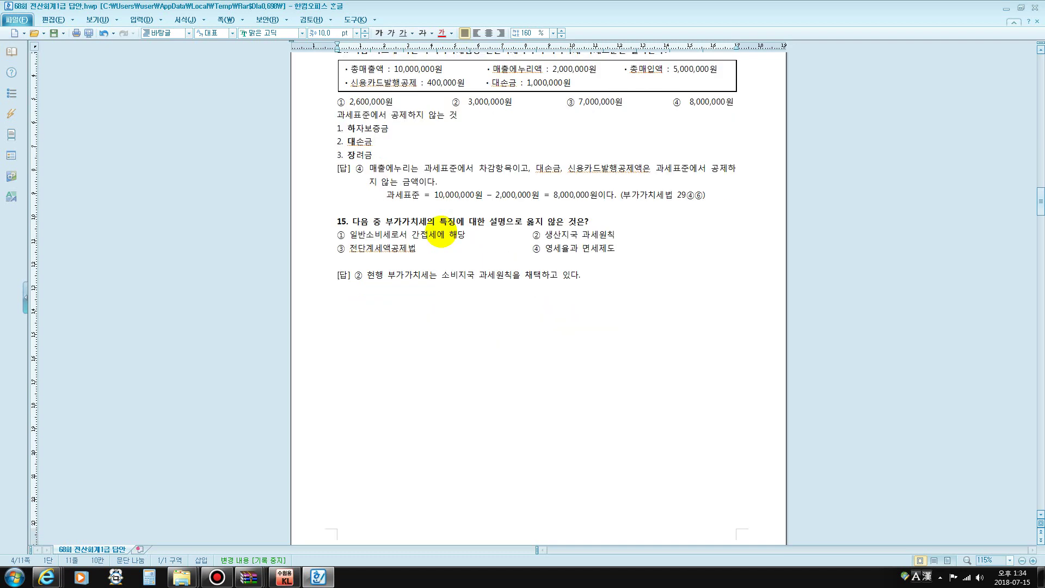
pyautogui.moveTo(402, 223); pyautogui.dragTo(436, 236)
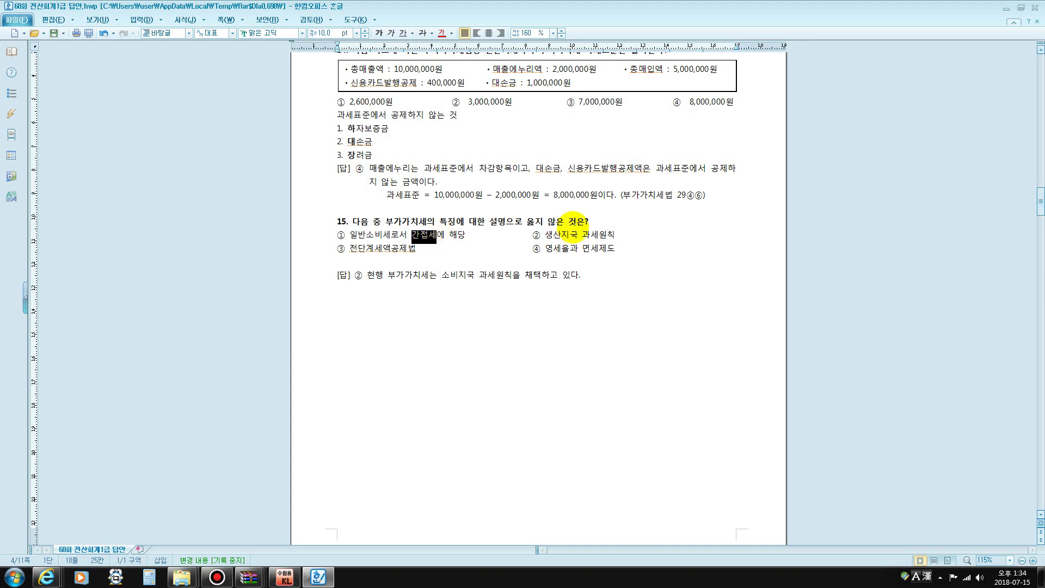
pyautogui.moveTo(544, 235); pyautogui.dragTo(579, 235)
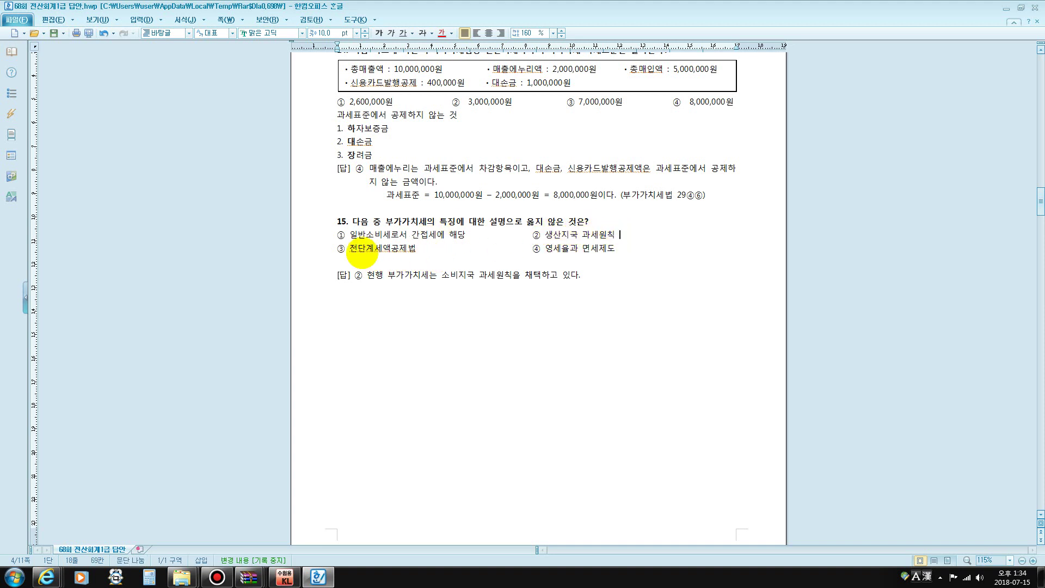
pyautogui.moveTo(358, 249); pyautogui.dragTo(391, 249)
pyautogui.moveTo(534, 249); pyautogui.dragTo(658, 256)
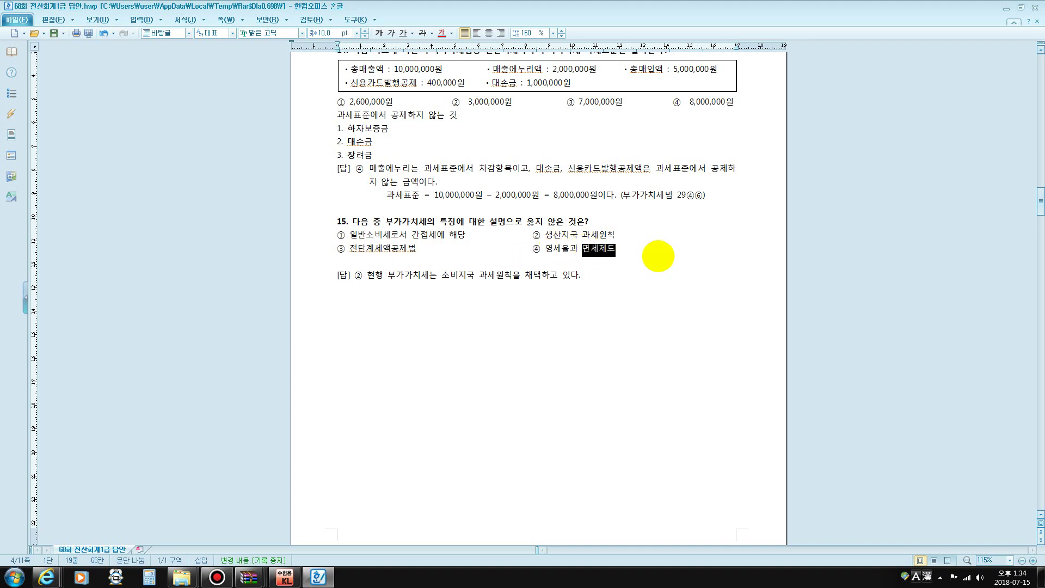
pyautogui.click(586, 276)
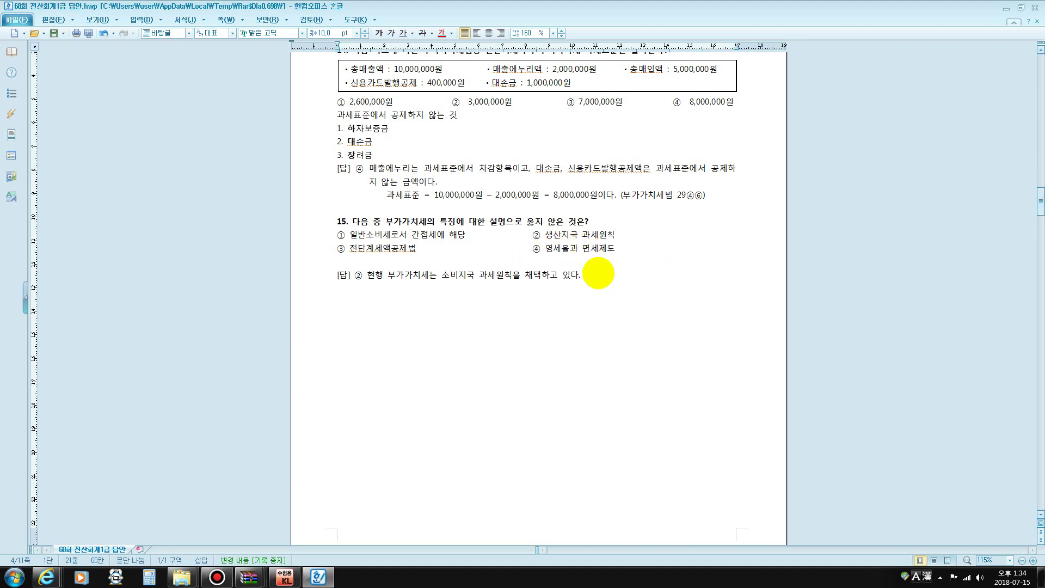
# Bring up page 5's 실무시험 문제1 answers and minimize the Bandicam recorder window
pyautogui.scroll(-3, 586, 279)
pyautogui.scroll(-12, 586, 279)
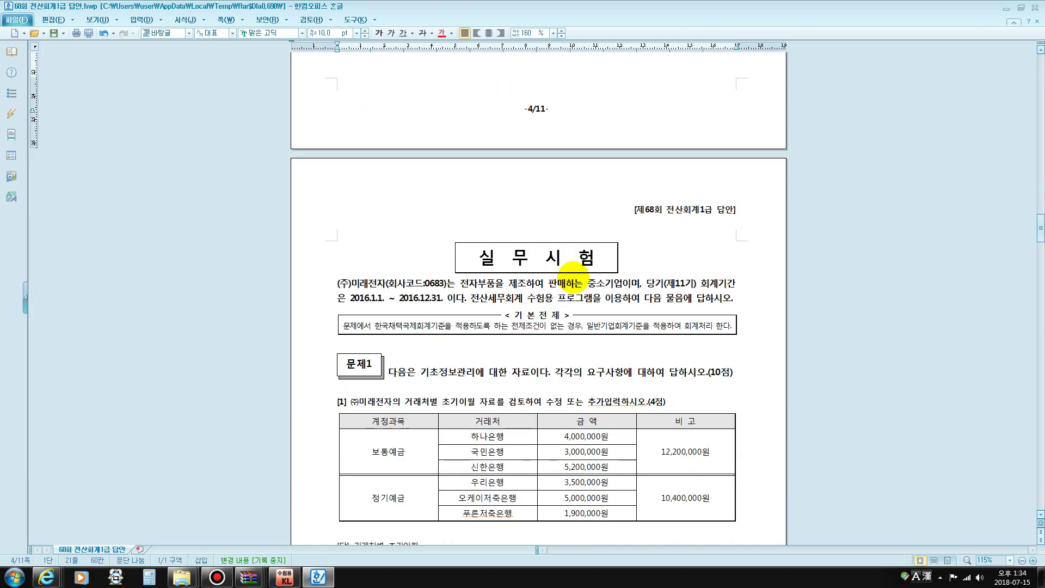
pyautogui.scroll(-1, 586, 270)
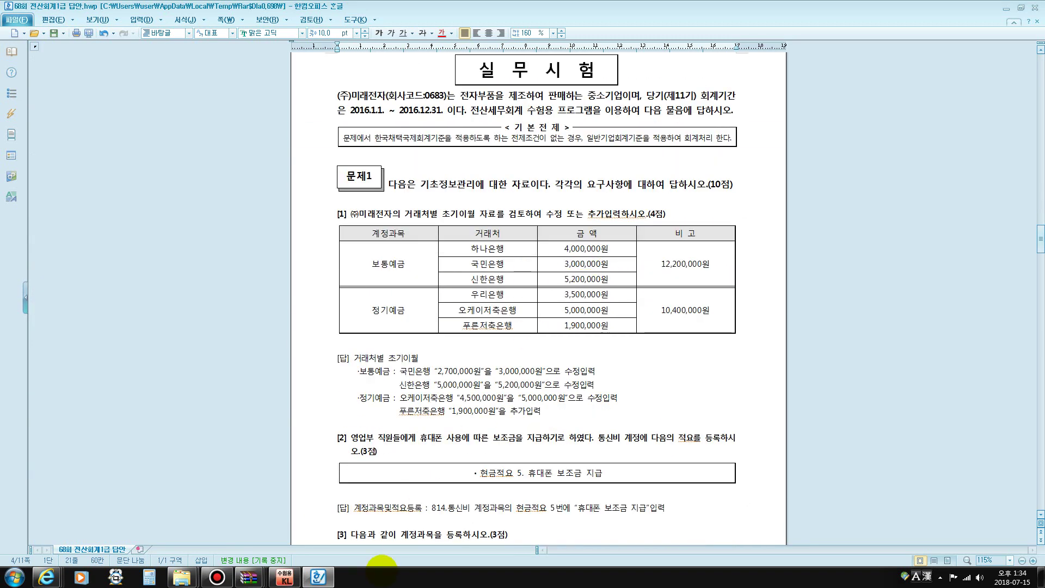
pyautogui.click(217, 577)
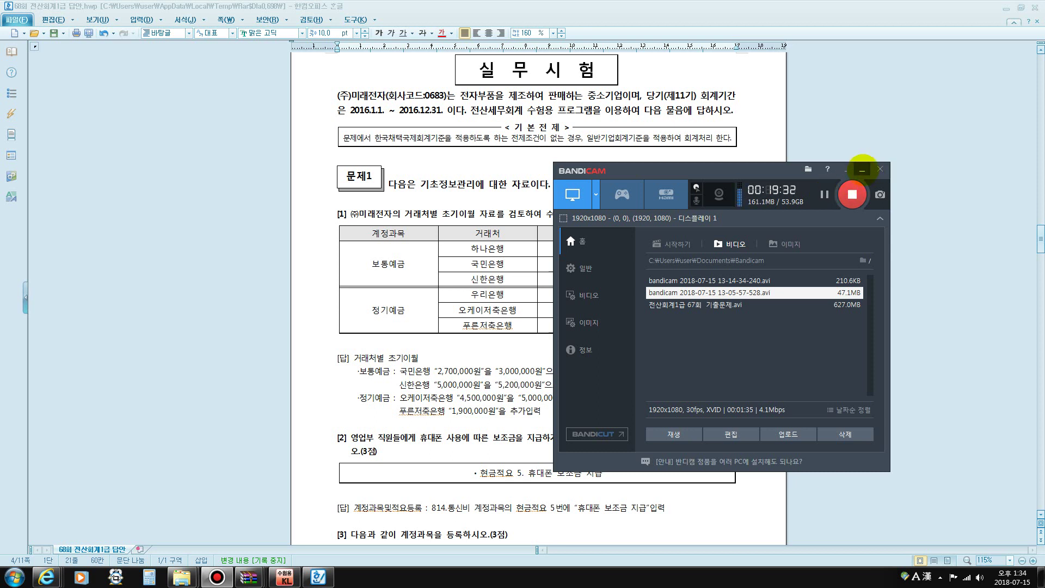
pyautogui.click(862, 169)
pyautogui.click(596, 214)
pyautogui.scroll(-2, 596, 214)
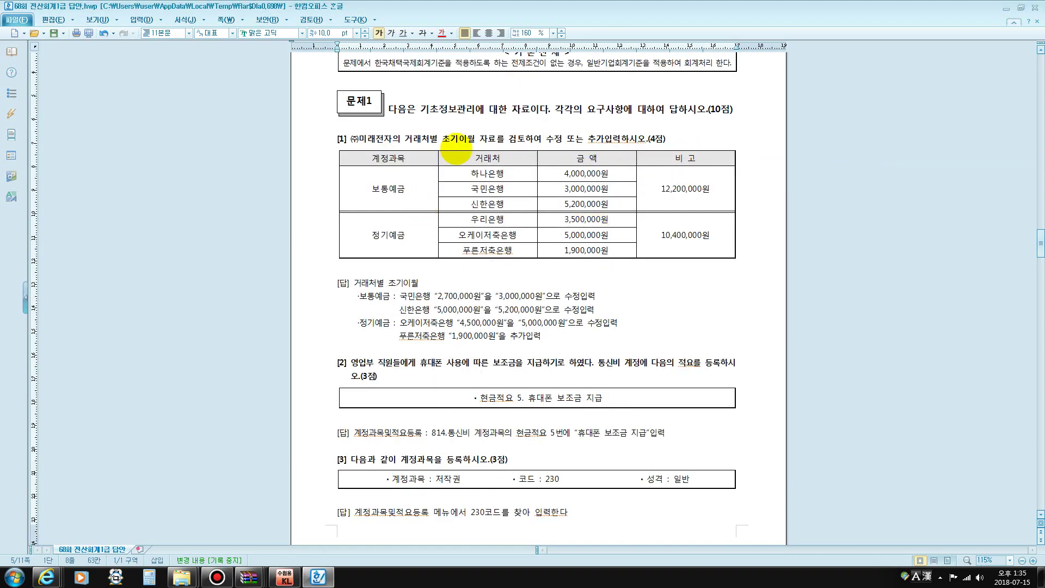
# Log in to KcLep exam 68 as type A with the candidate's name and supervisor confirmation number
pyautogui.click(286, 575)
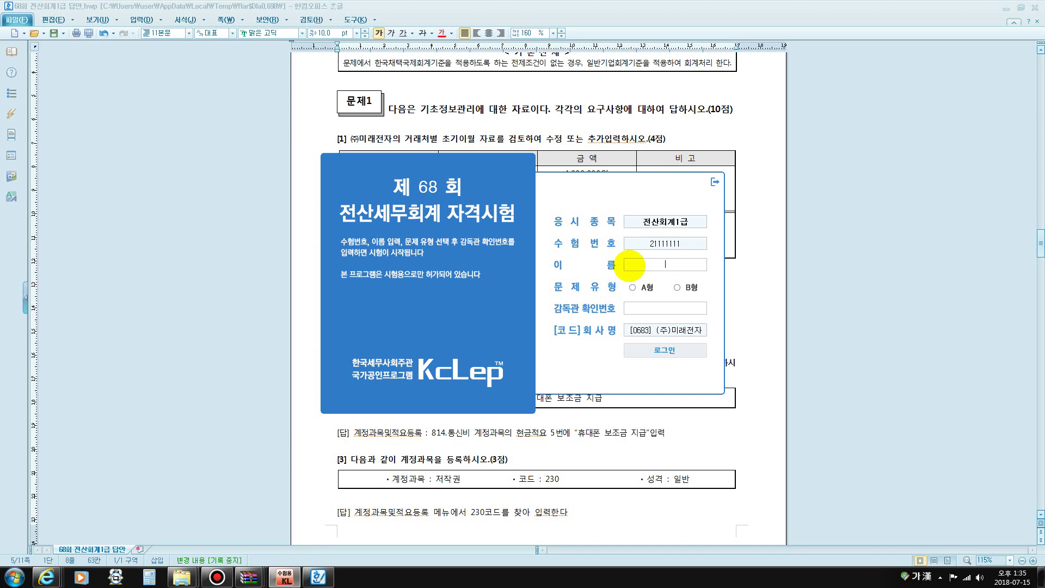
pyautogui.click(633, 264)
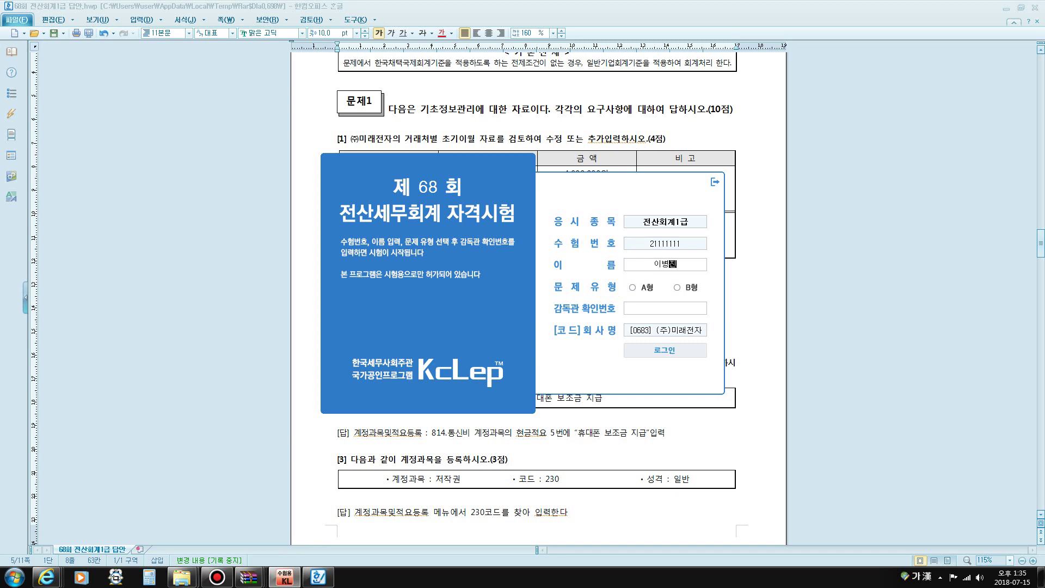
pyautogui.click(632, 287)
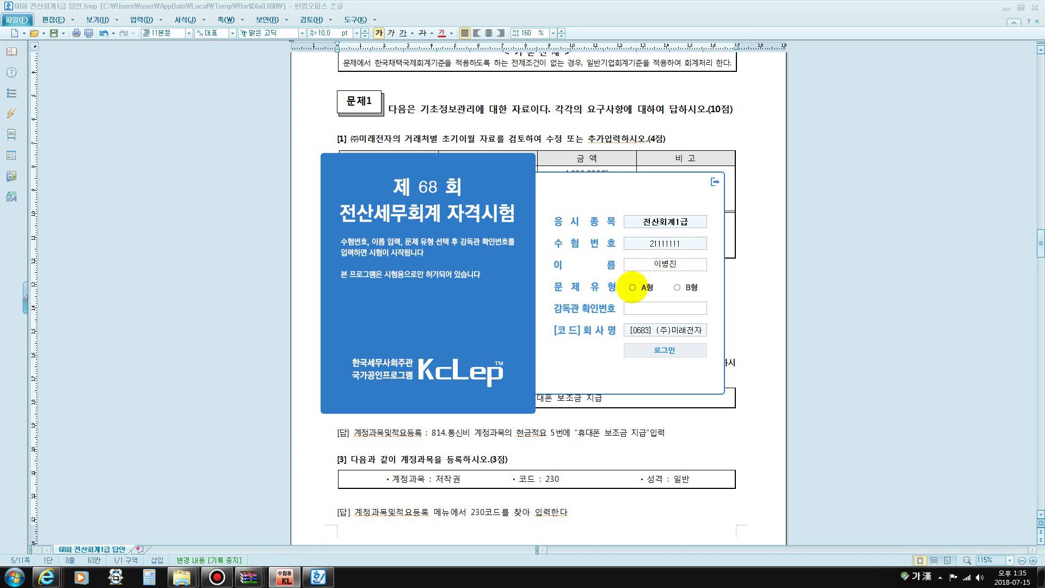
pyautogui.click(635, 304)
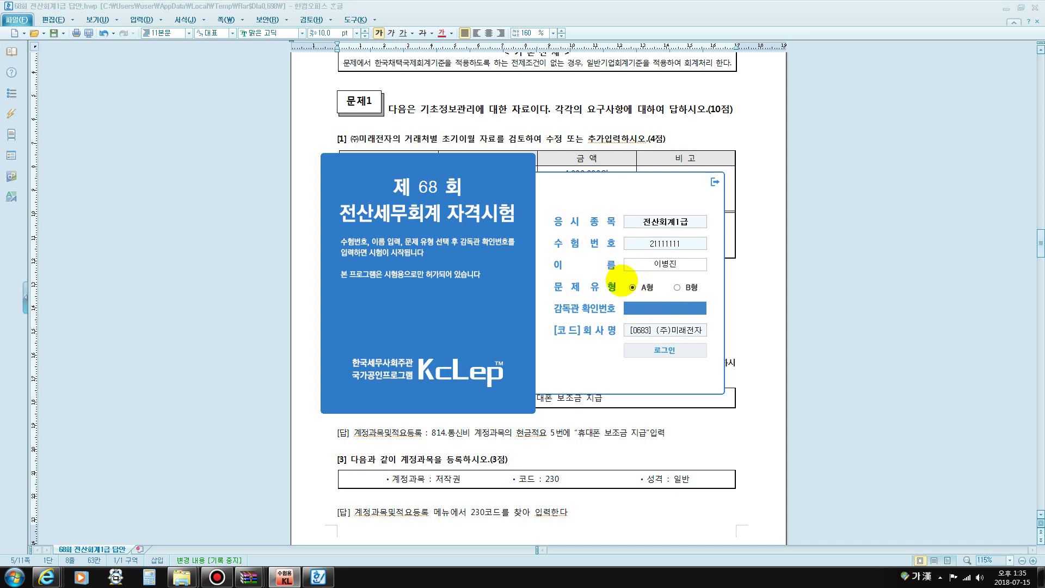
pyautogui.write('38')
pyautogui.press('Return')
pyautogui.click(665, 350)
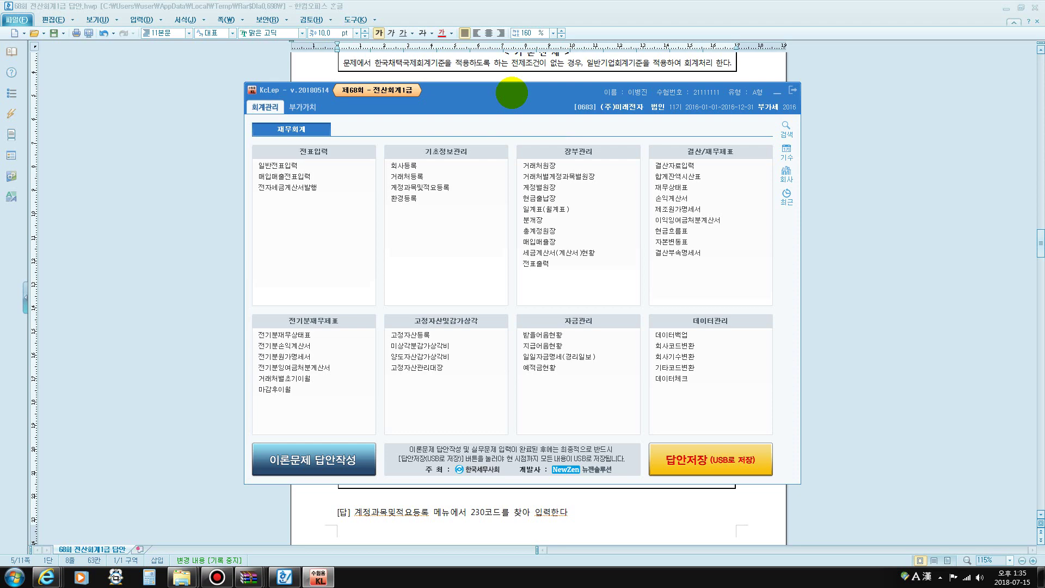
# Open 거래처별초기이월 and go to the 보통예금 account's partner balances
pyautogui.click(526, 66)
pyautogui.scroll(-3, 506, 245)
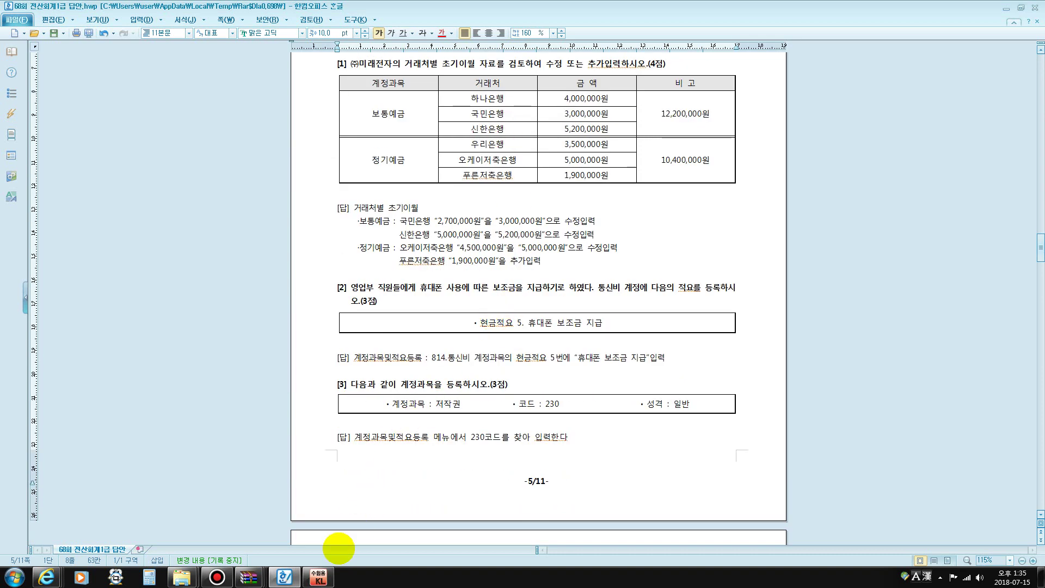
pyautogui.click(319, 576)
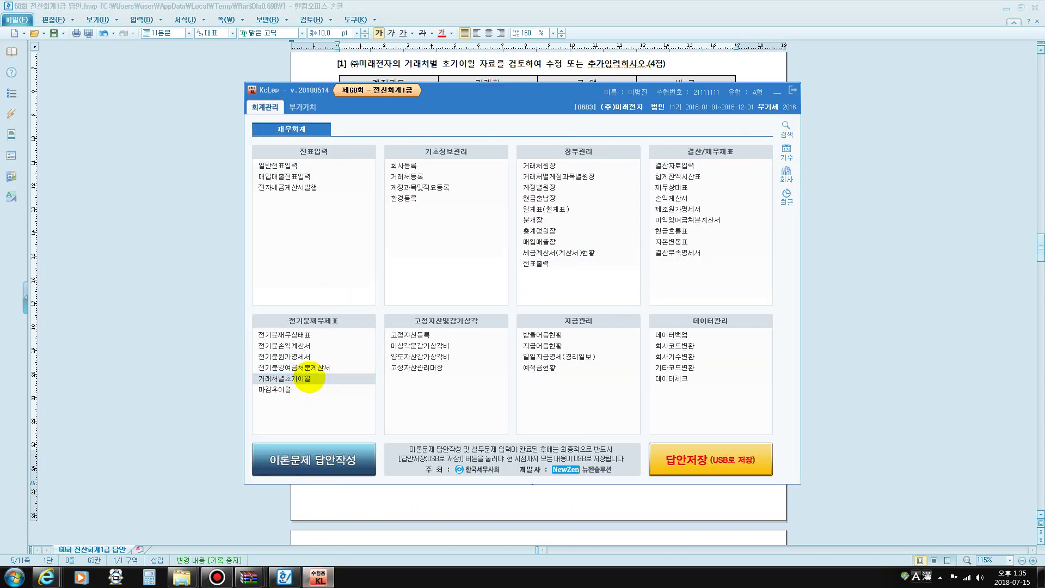
pyautogui.click(308, 378)
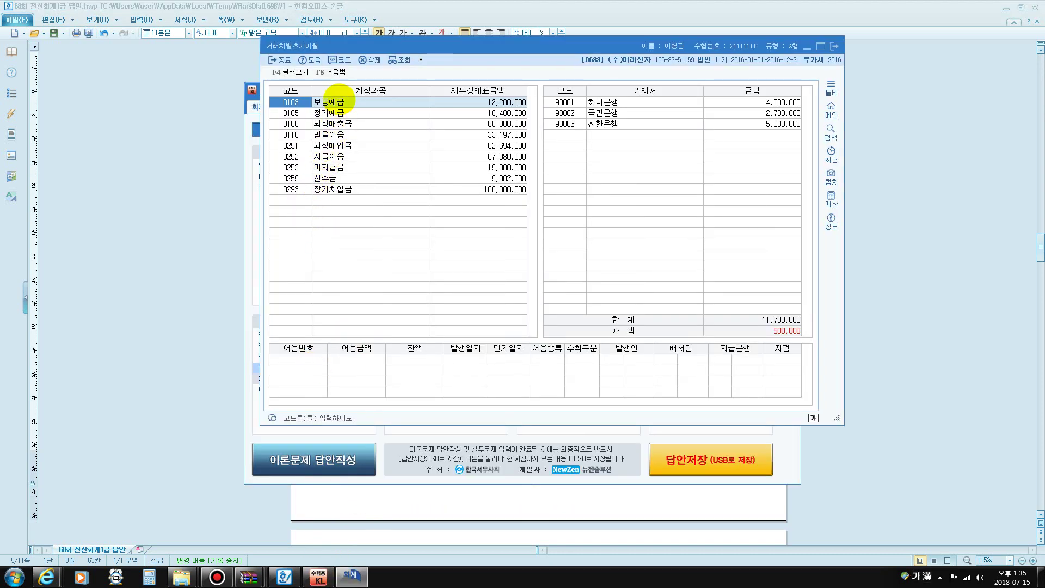
pyautogui.press('Return')
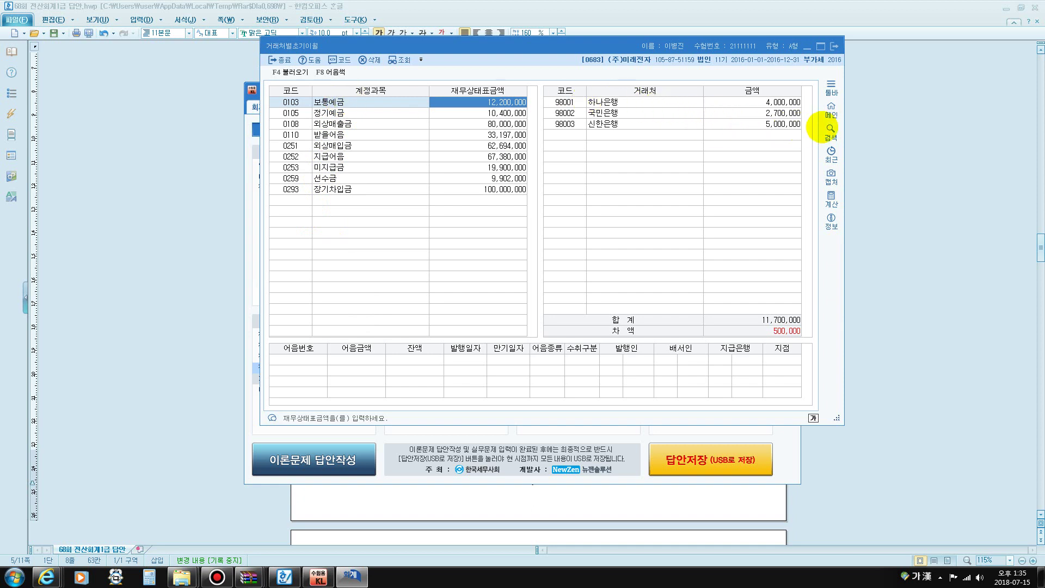
# Change 국민은행 to 3,000,000 and 신한은행 to 5,200,000 under 보통예금
pyautogui.click(778, 113)
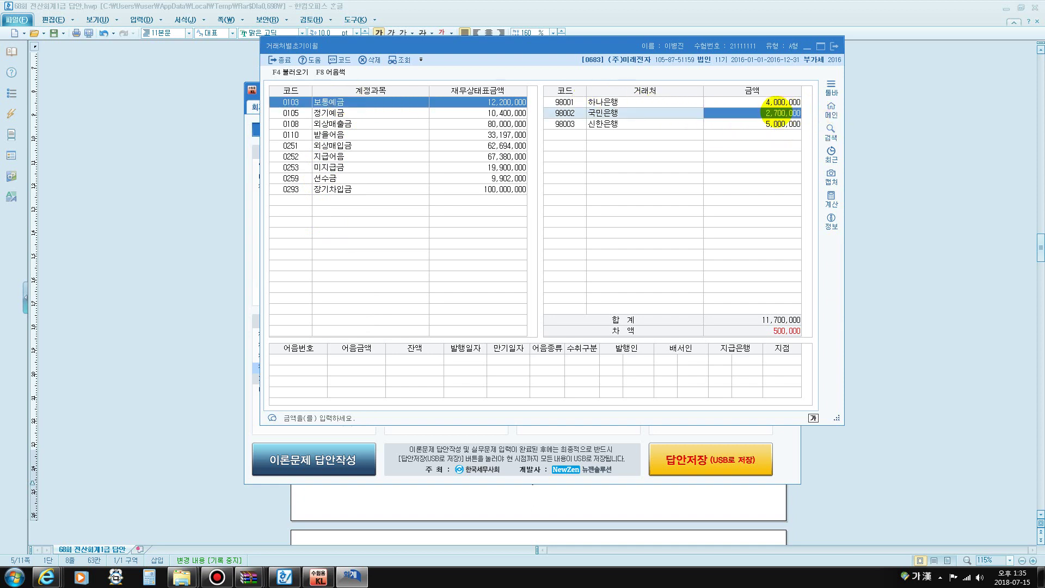
pyautogui.write('3')
pyautogui.press('Return')
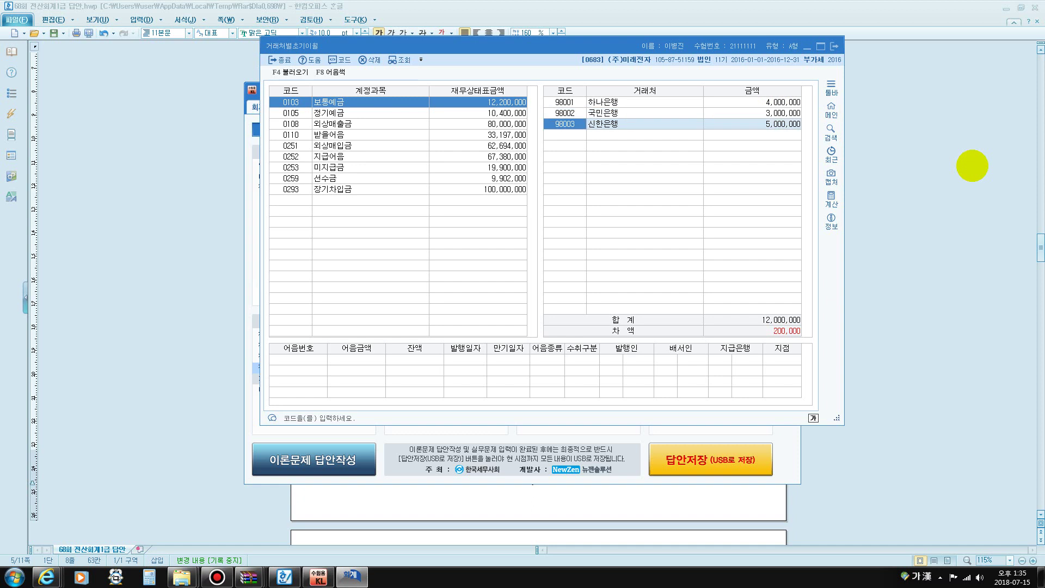
pyautogui.write('5')
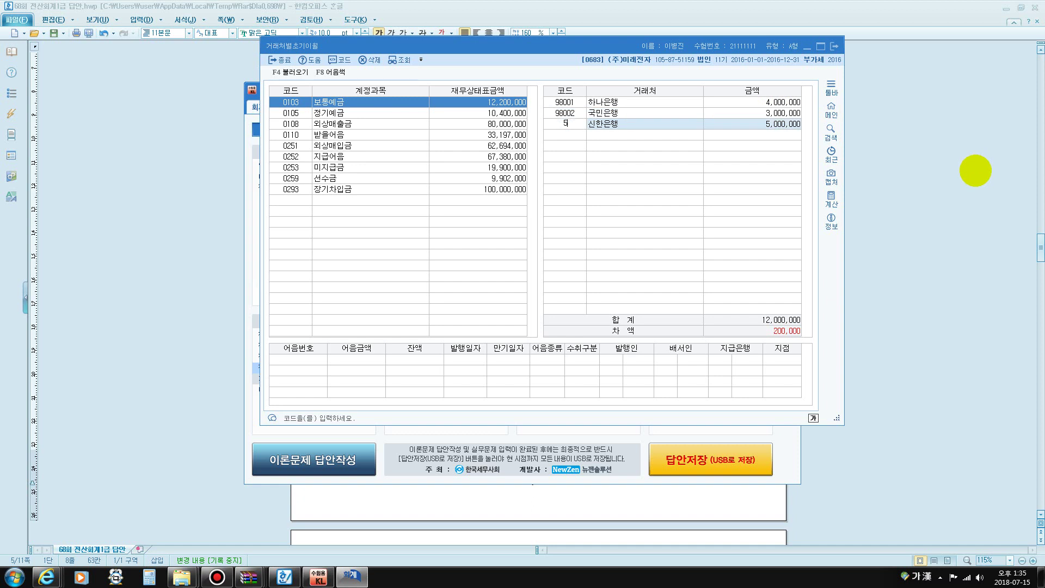
pyautogui.press('Escape')
pyautogui.press('Return')
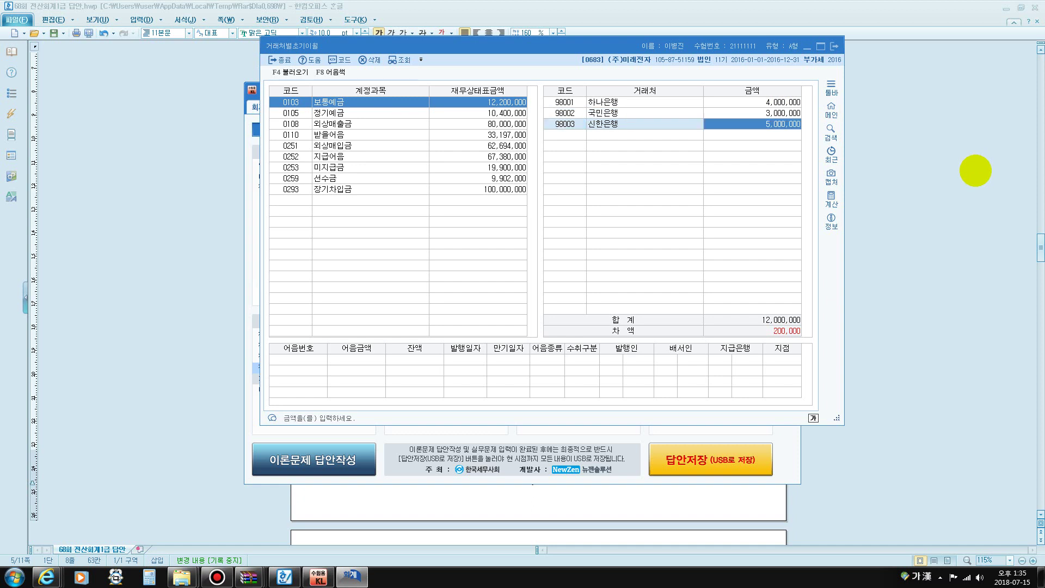
pyautogui.write('5200000')
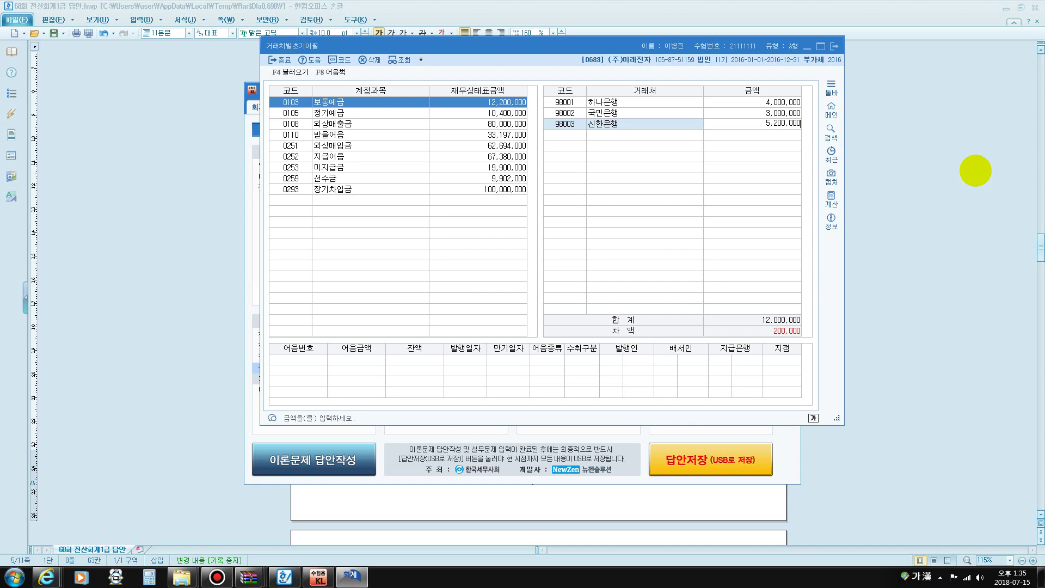
pyautogui.click(784, 333)
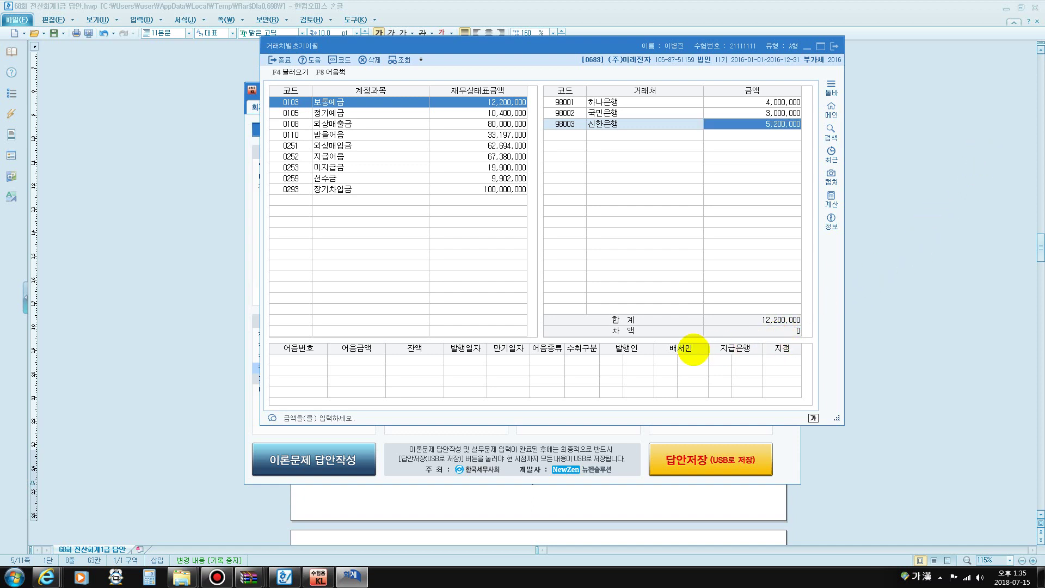
pyautogui.press('Escape')
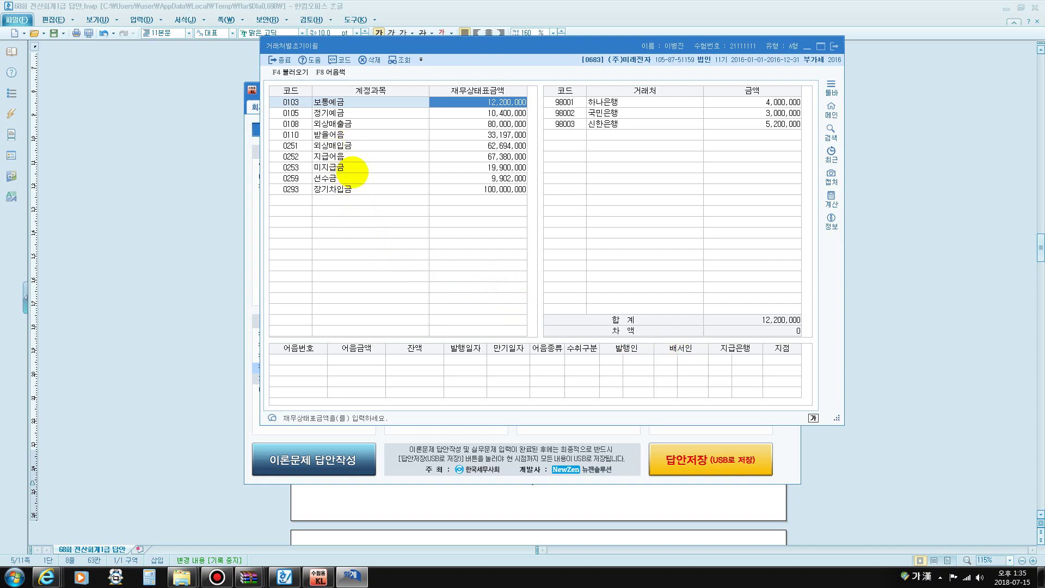
# Under 정기예금, change 오케이저축은행's balance from 4,500,000 to 5,000,000
pyautogui.click(338, 113)
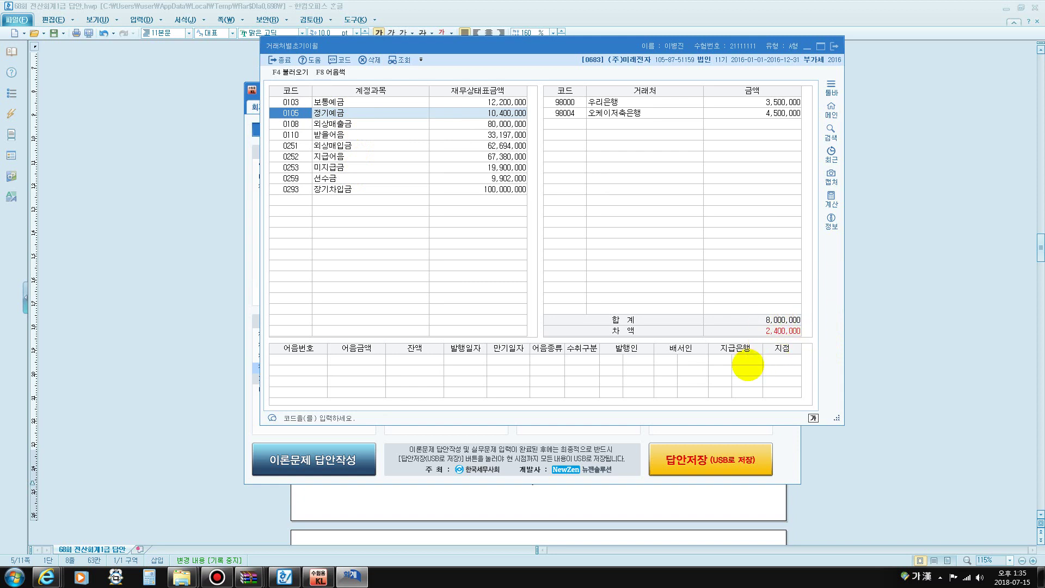
pyautogui.click(767, 104)
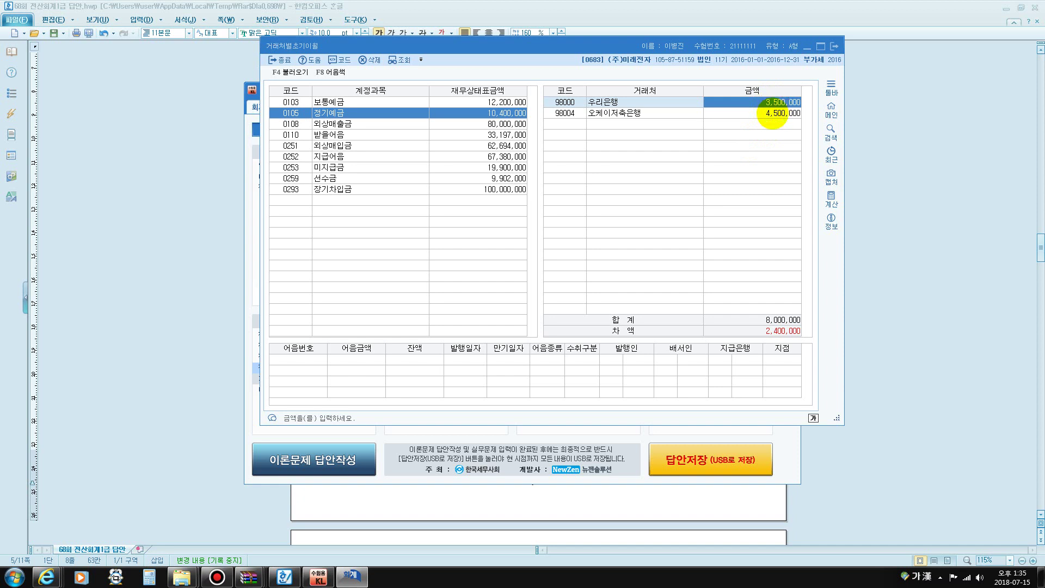
pyautogui.click(770, 113)
pyautogui.write('5,000,000')
pyautogui.press('Return')
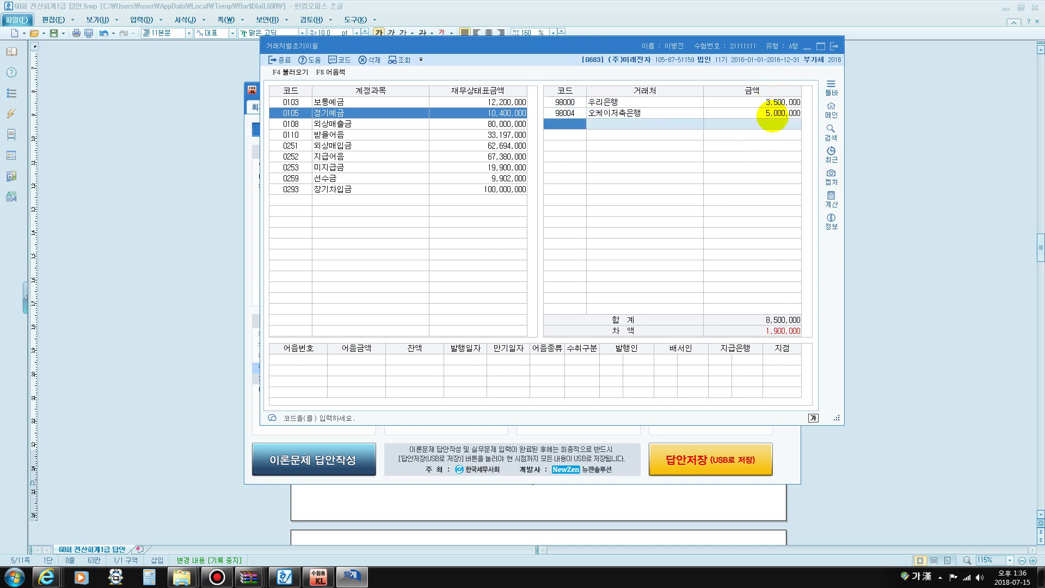
# Add 푸른저축은행 at 1,900,000 so 정기예금 totals 10,400,000, then close the screen
pyautogui.press('F2')
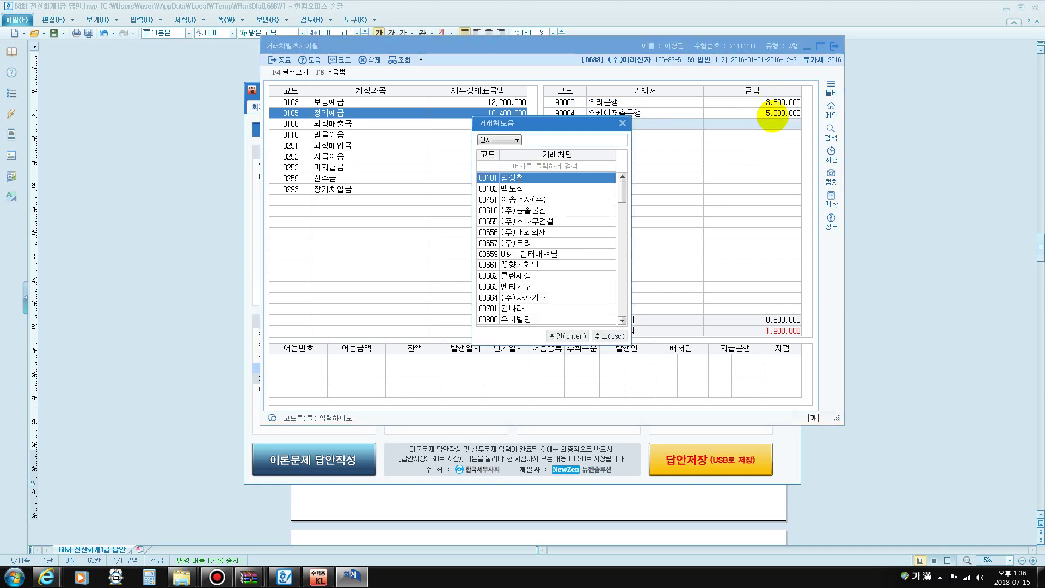
pyautogui.write('푸른')
pyautogui.press('Return')
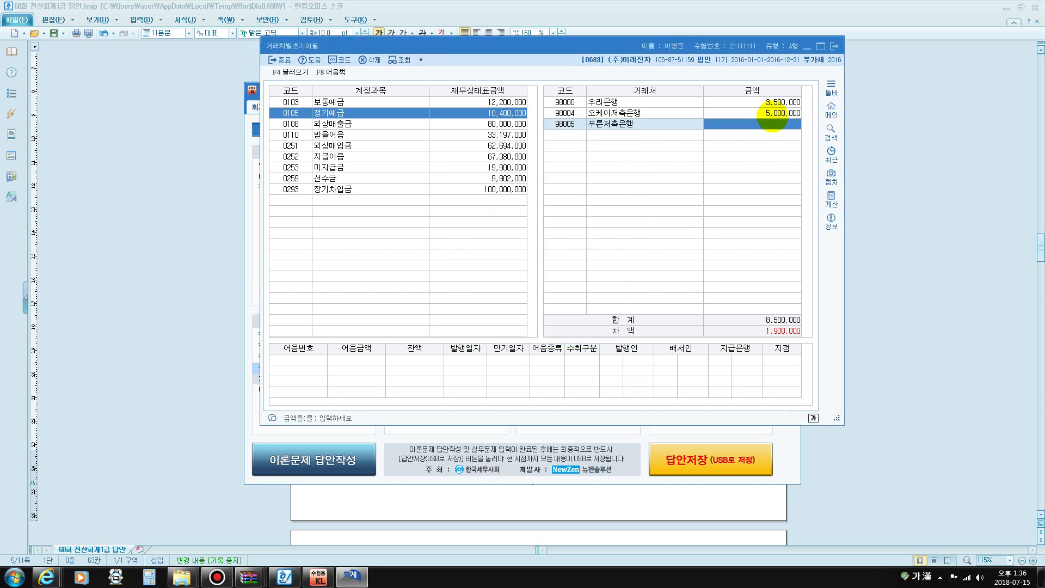
pyautogui.write('1900000')
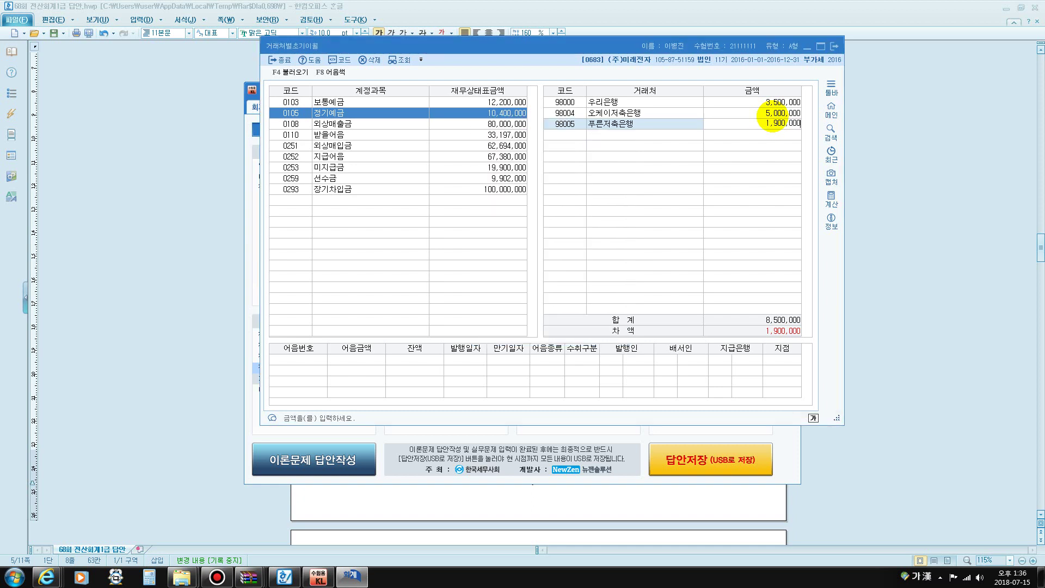
pyautogui.press('Return')
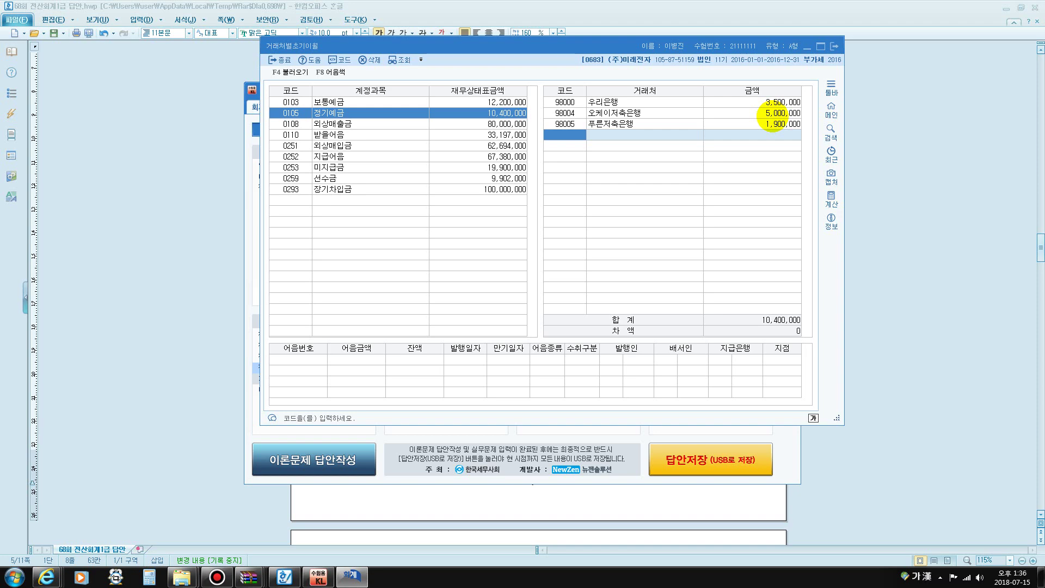
pyautogui.press('Escape')
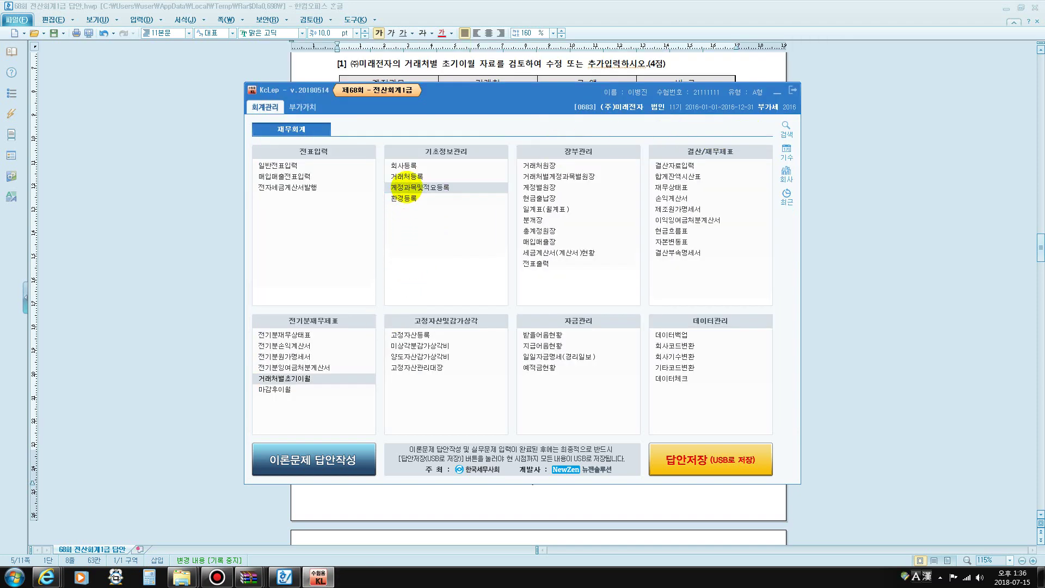
# In 계정과목및적요등록, search 통신 to reach account 0814 통신비
pyautogui.click(405, 188)
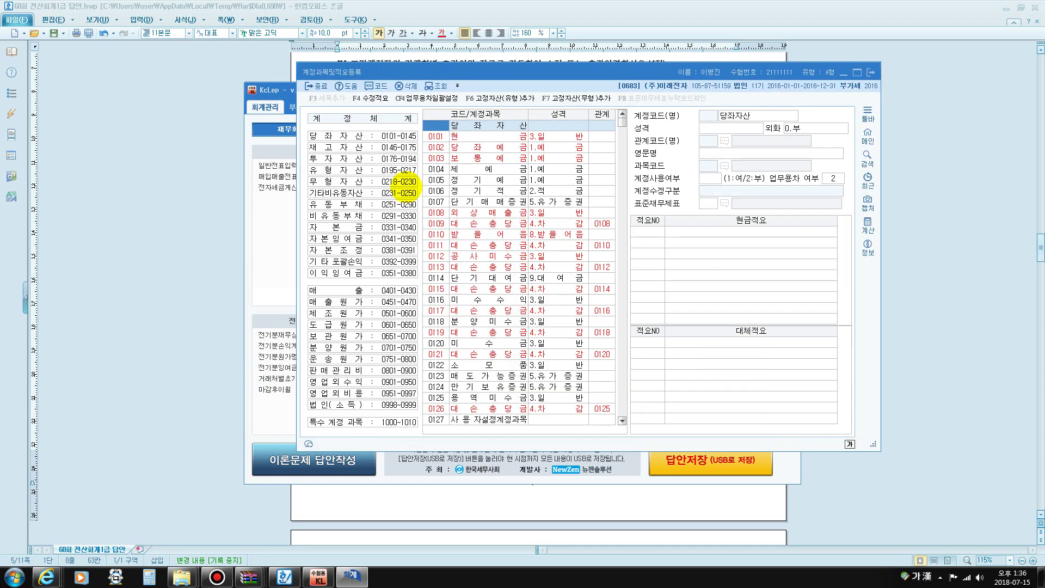
pyautogui.hotkey('ctrl', 'f')
pyautogui.write('통신')
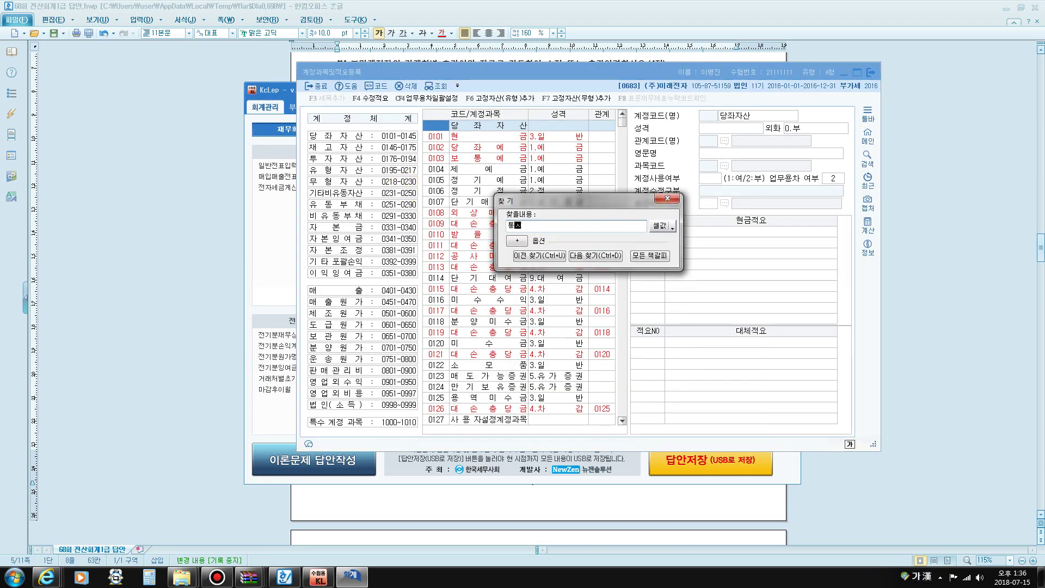
pyautogui.press('Return')
pyautogui.press('Return')
pyautogui.press('Return')
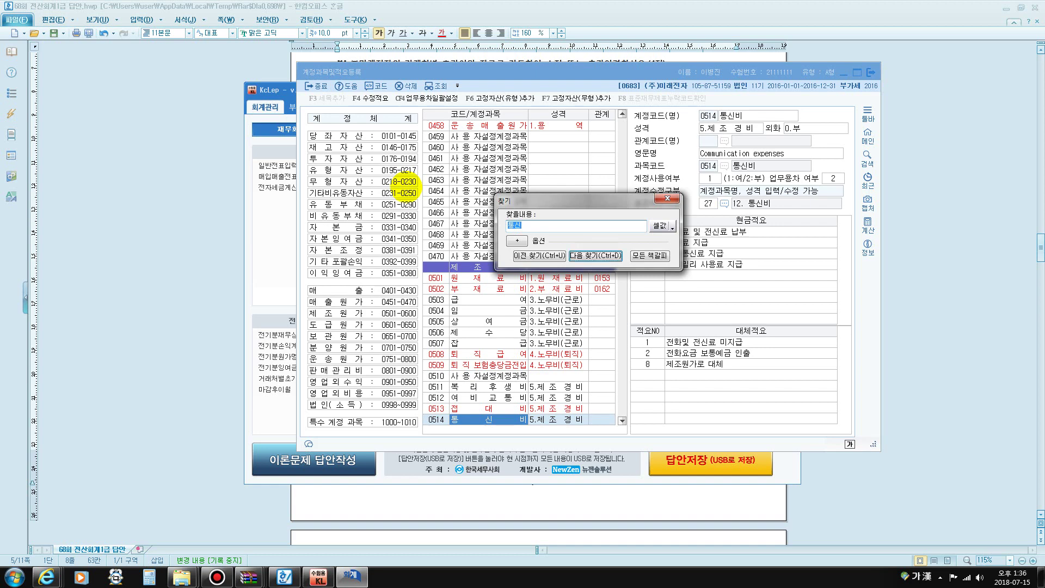
pyautogui.press('Return')
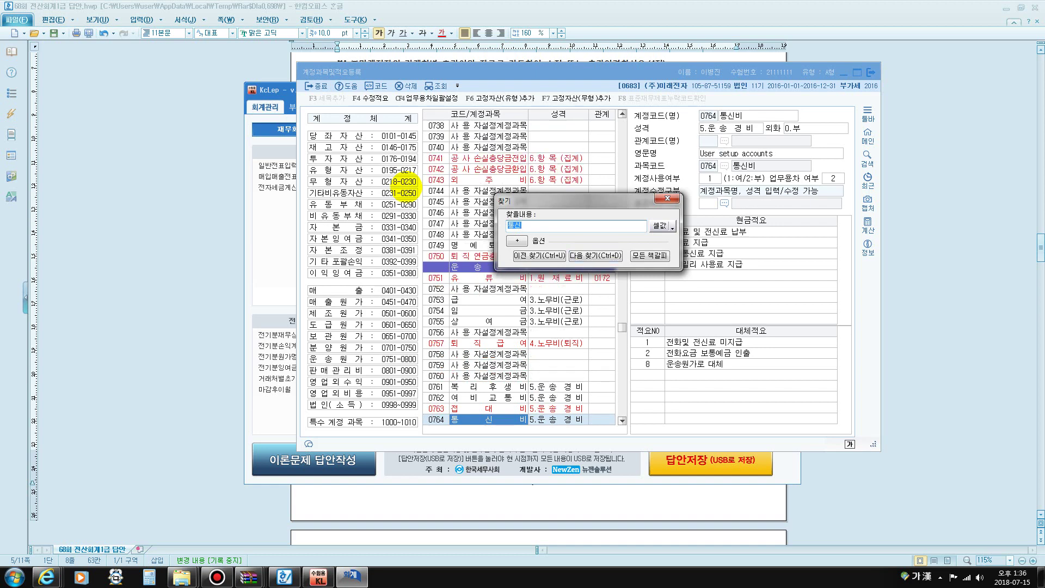
pyautogui.press('Escape')
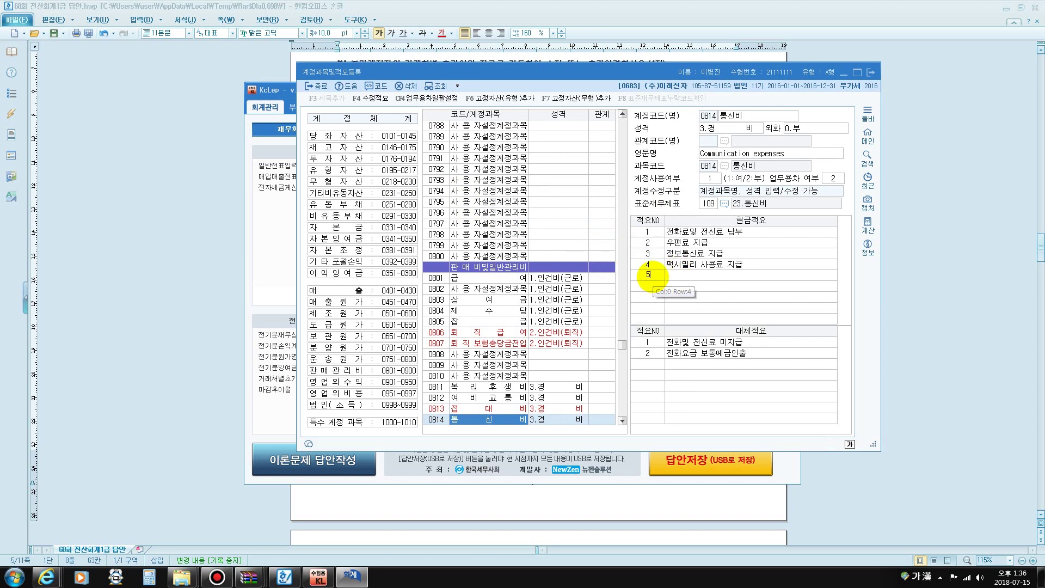
# Add cash memo line 5 '휴대폰 보조금 지급' to 0814 통신비
pyautogui.click(653, 276)
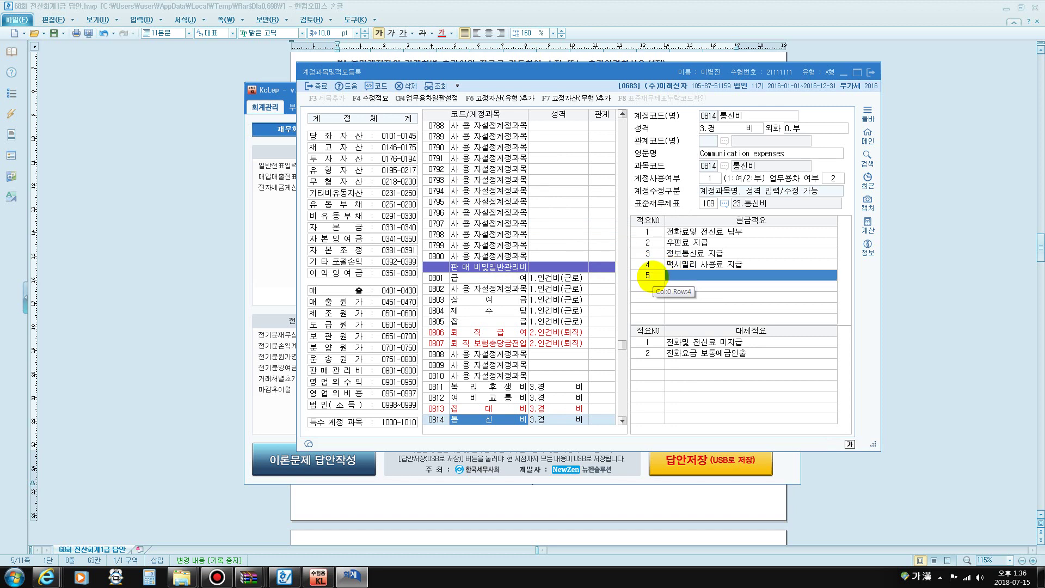
pyautogui.write('휴대폰')
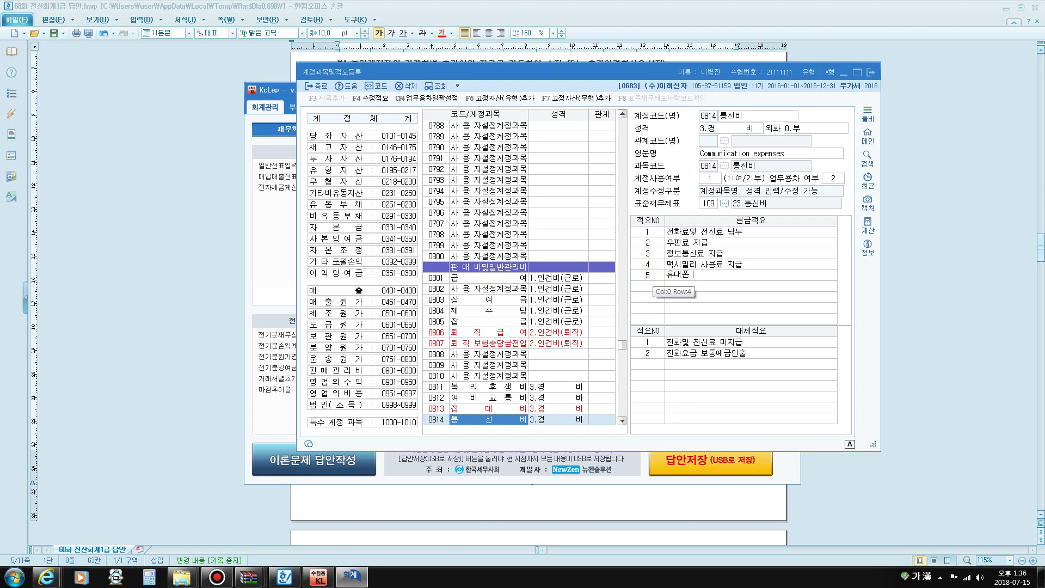
pyautogui.write(' 보조금 지급')
pyautogui.click(653, 278)
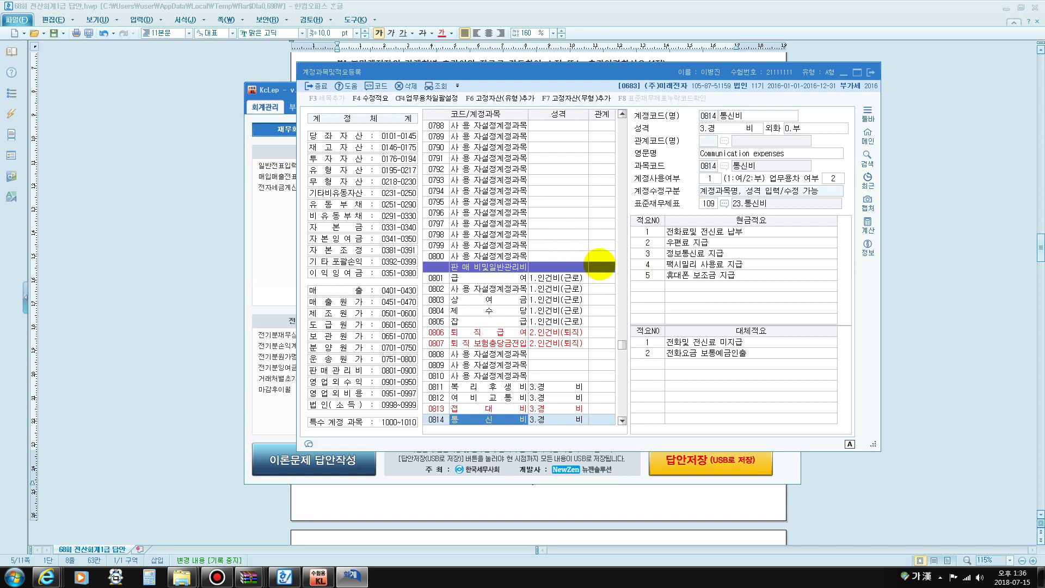
pyautogui.hotkey('ctrl', 'f')
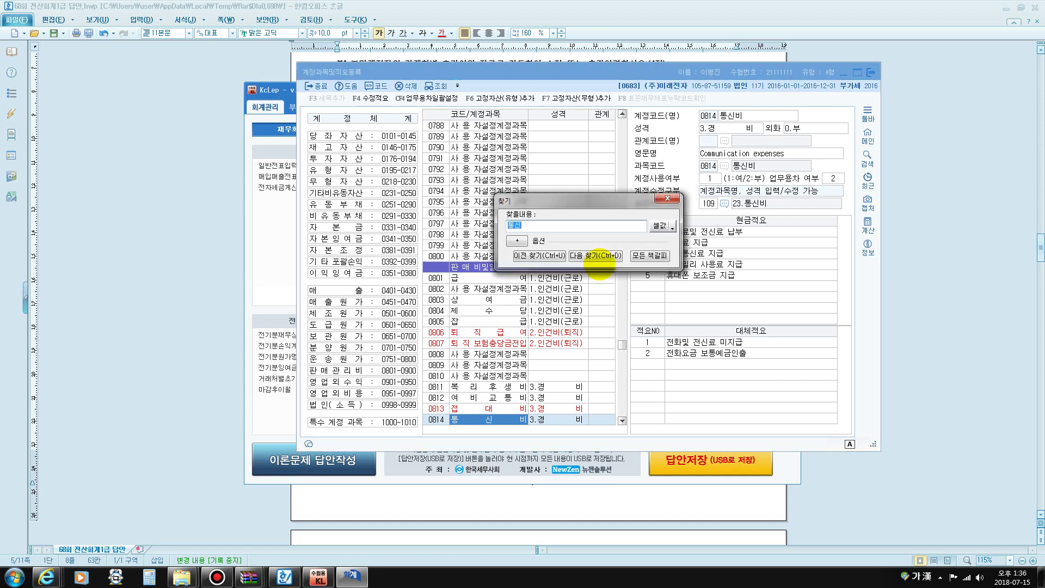
# Search code 230 and select account 0230 in the account list
pyautogui.write('230')
pyautogui.click(596, 255)
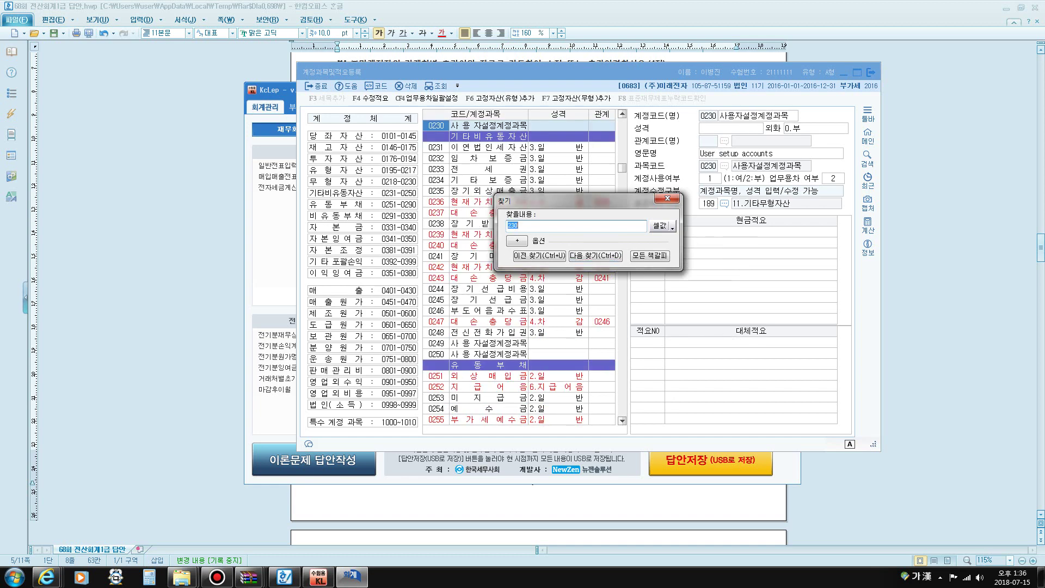
pyautogui.press('Escape')
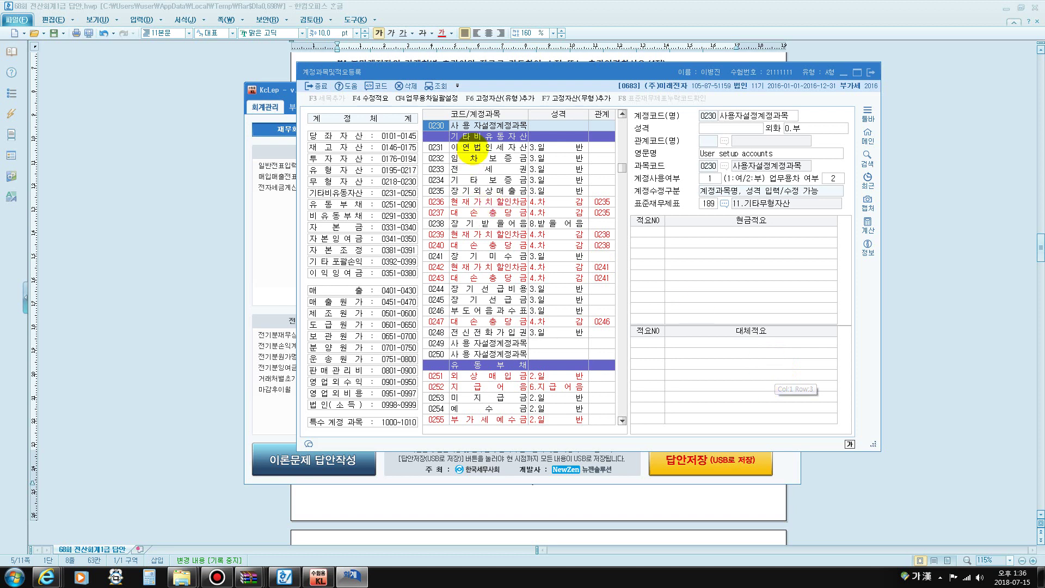
pyautogui.click(478, 136)
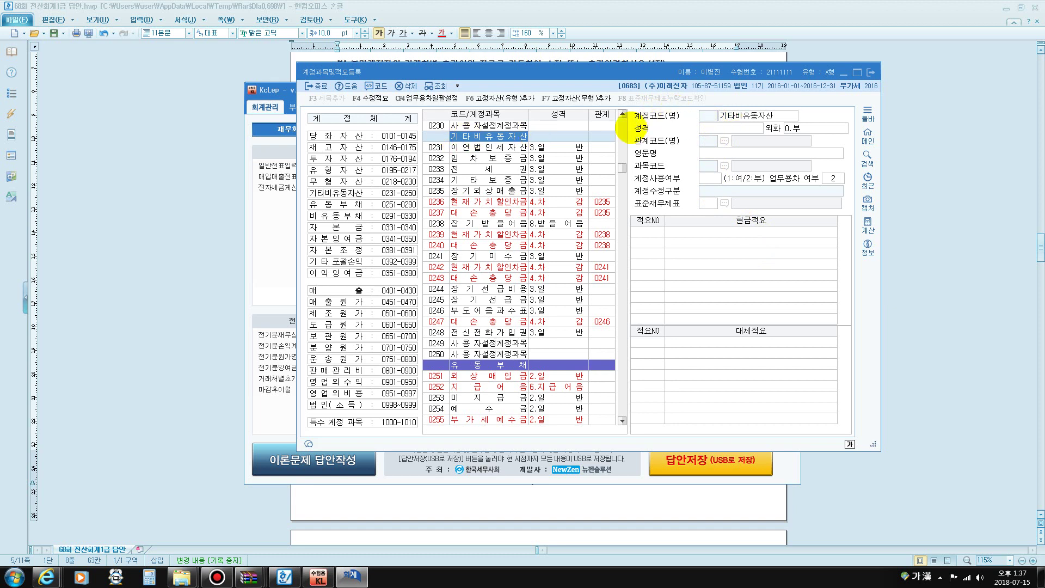
pyautogui.click(501, 125)
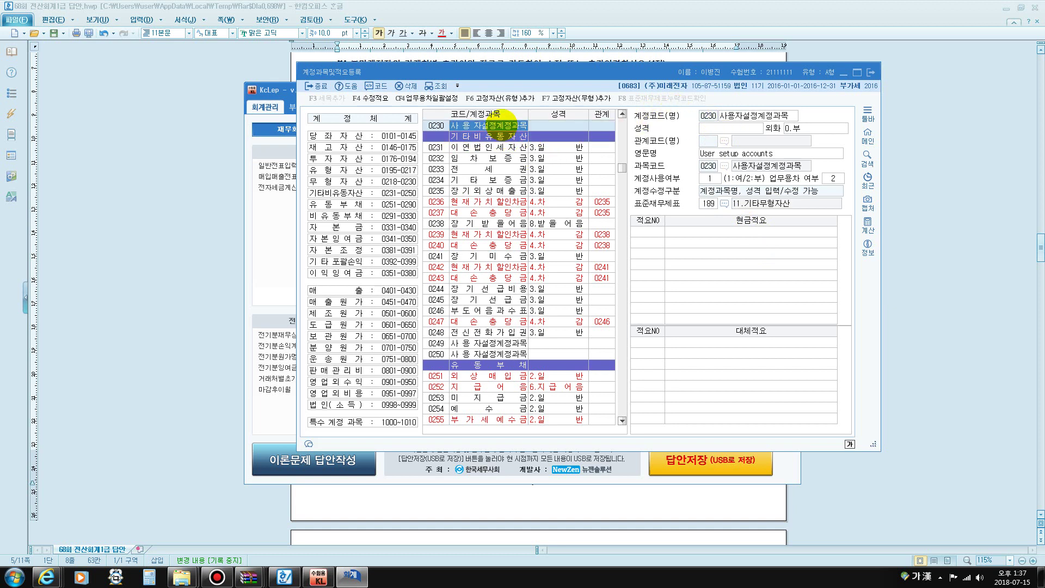
pyautogui.scroll(2, 578, 212)
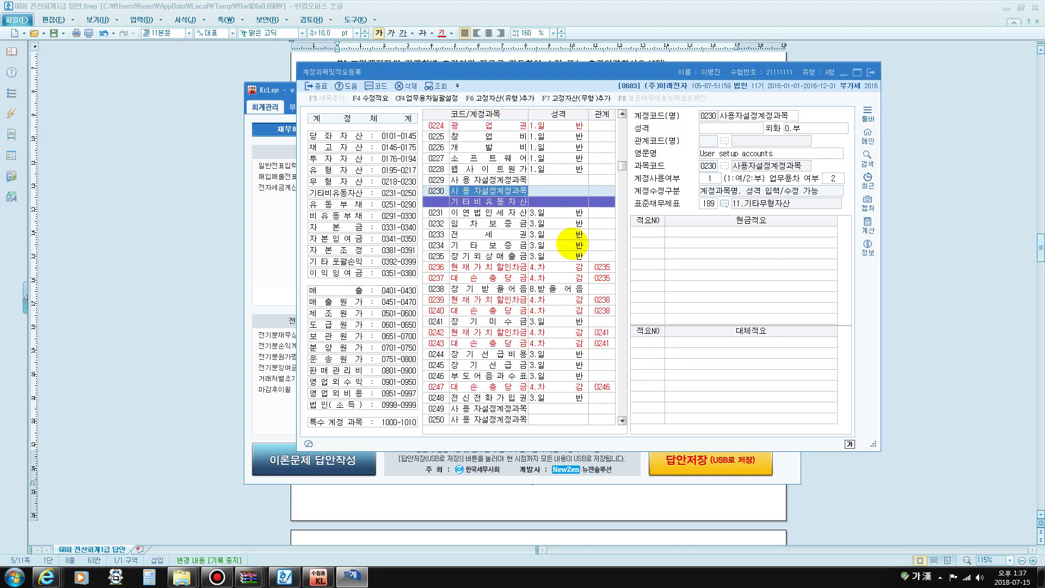
pyautogui.scroll(4, 569, 248)
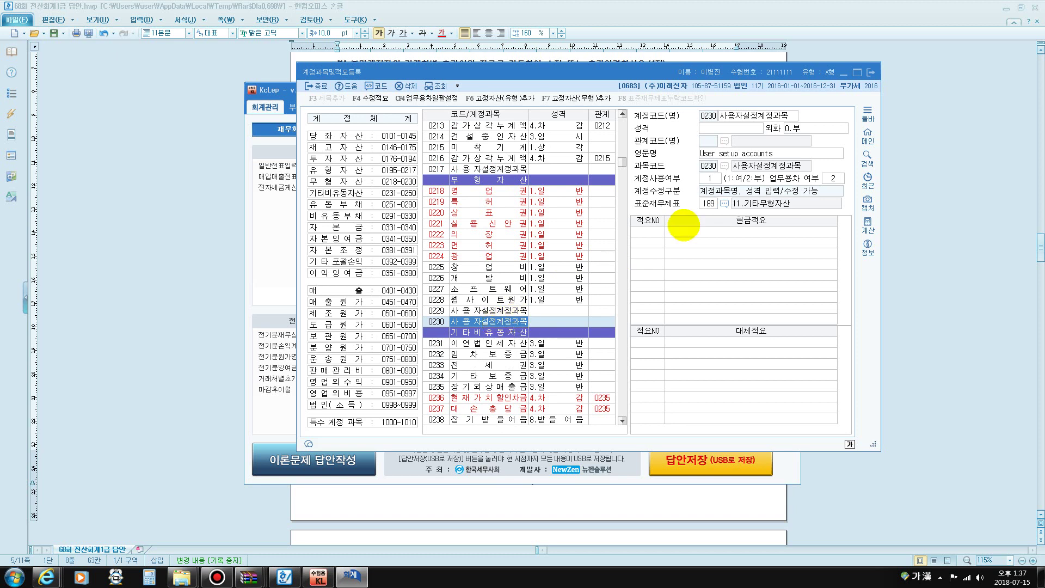
# Rename account 0230 to 저작권 with nature 1.일반 and close the registration
pyautogui.click(758, 115)
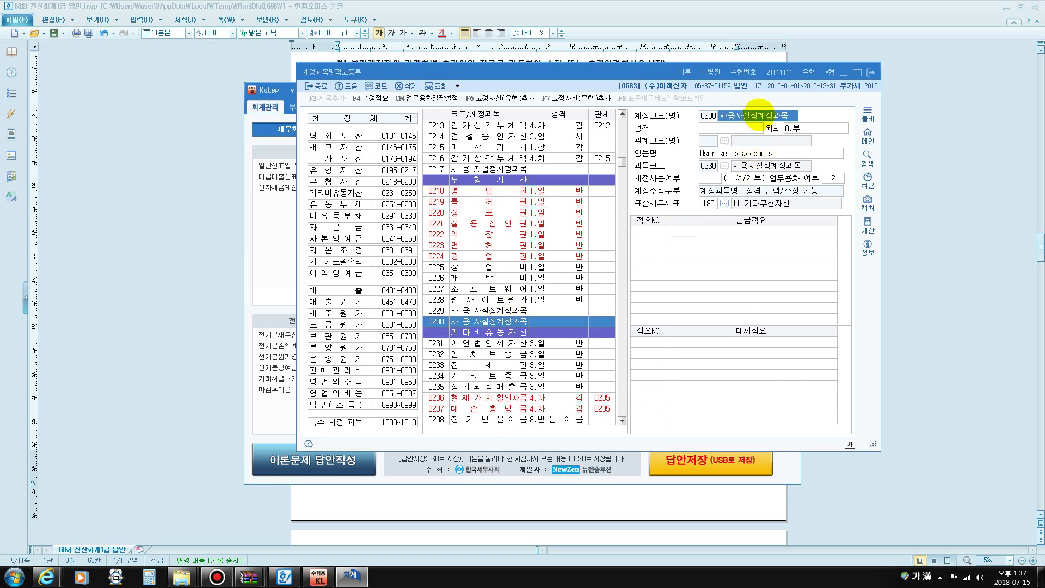
pyautogui.write('저작권')
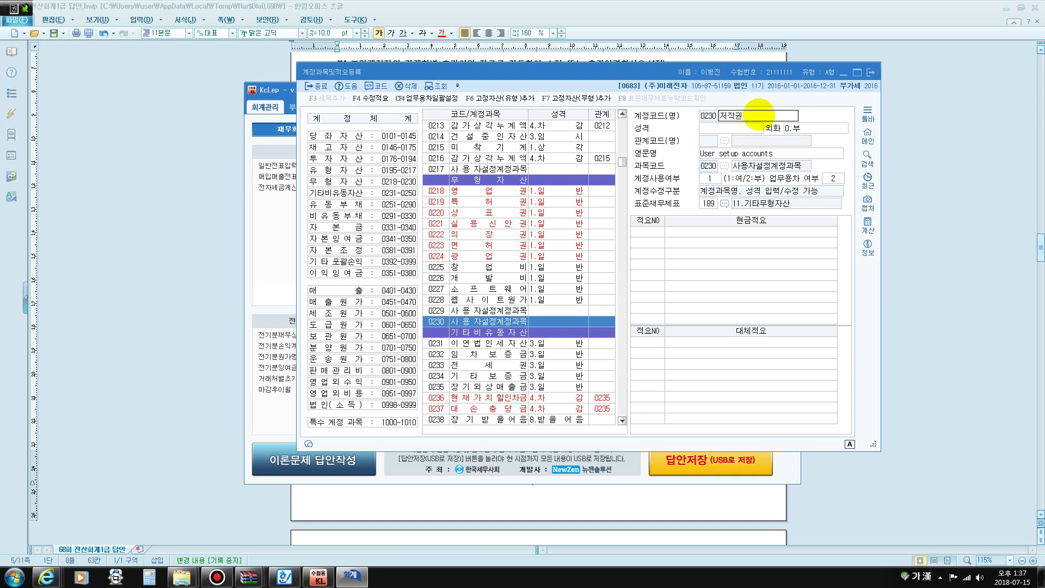
pyautogui.press('Return')
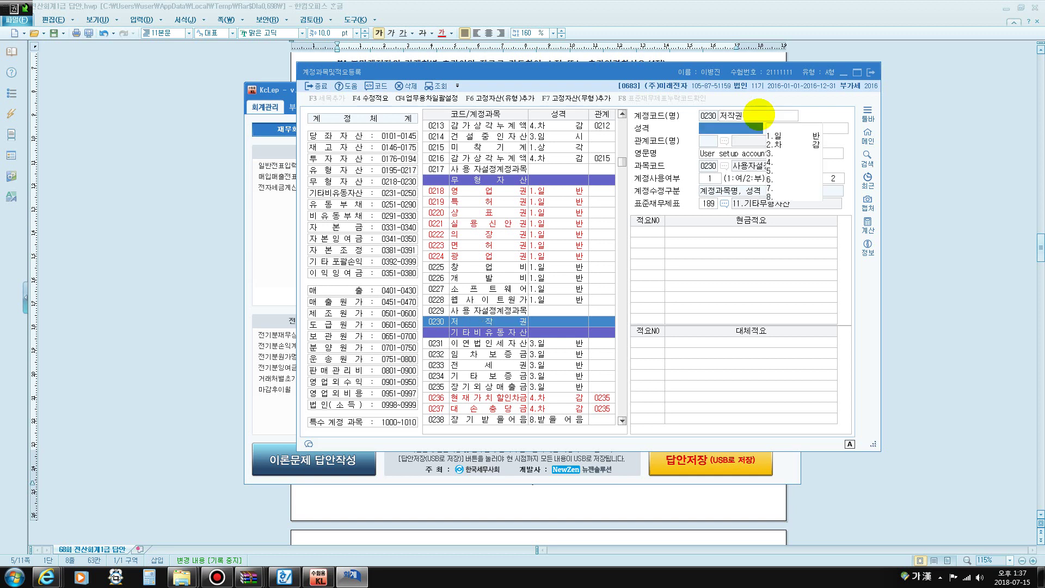
pyautogui.click(775, 136)
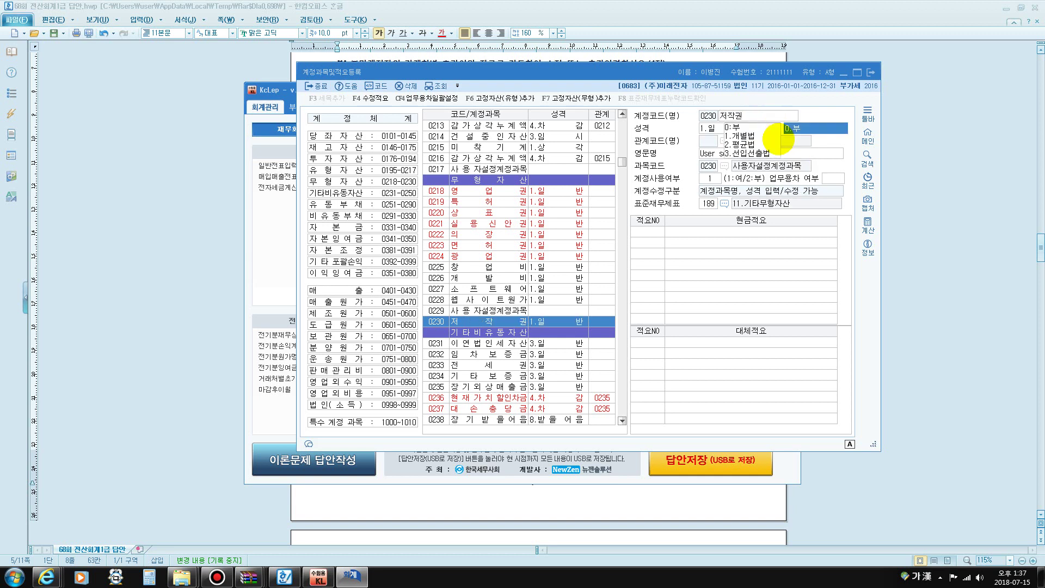
pyautogui.press('Return')
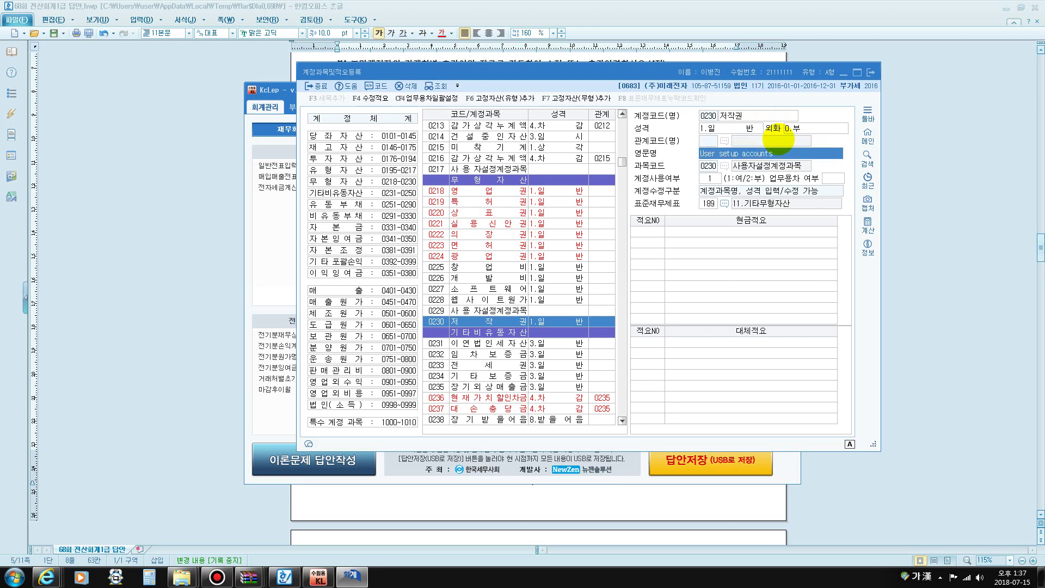
pyautogui.press('Return')
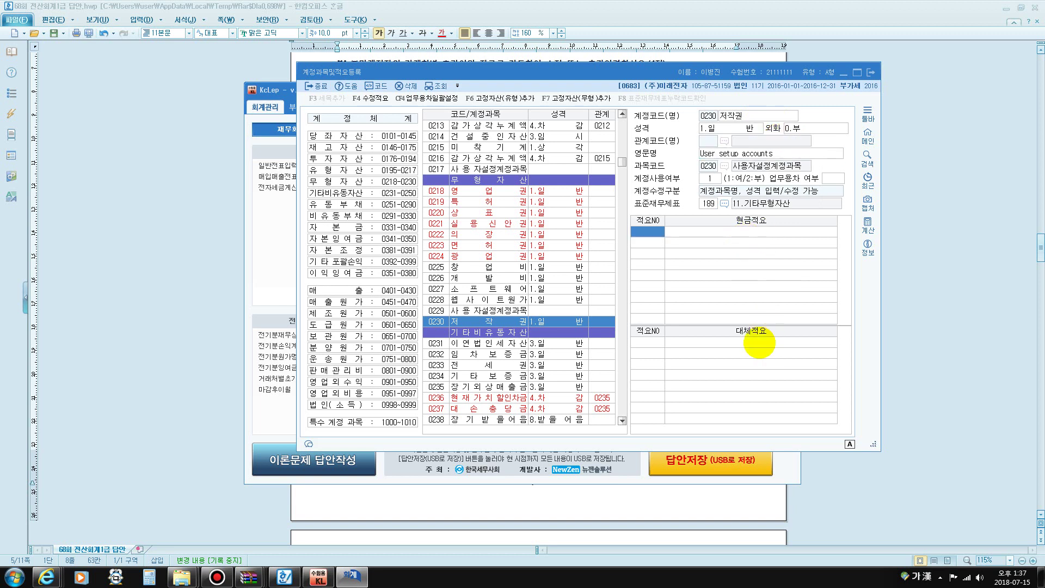
pyautogui.press('Escape')
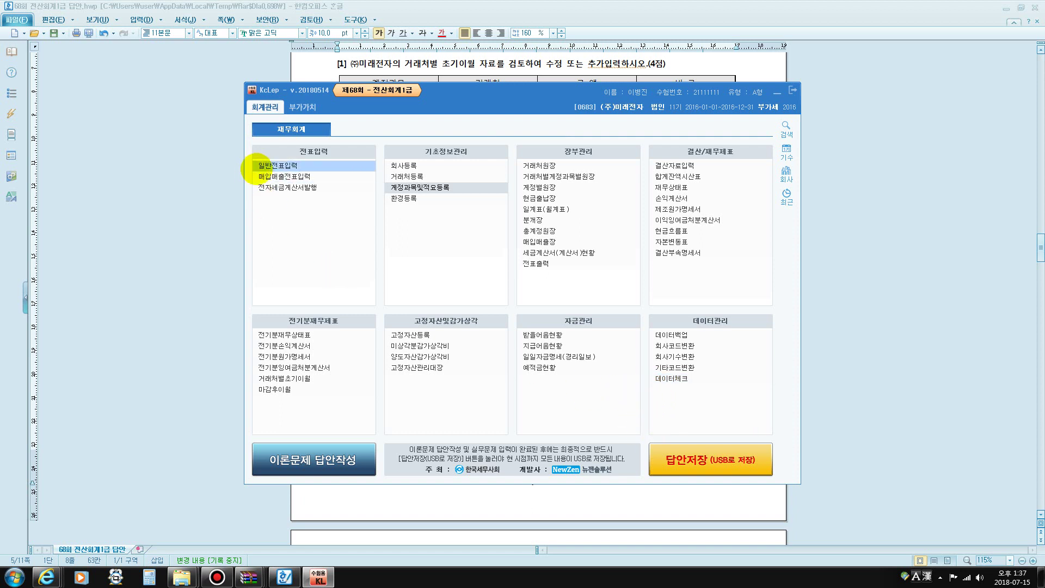
# In 일반전표입력, start a July 25 voucher debiting 0504 임금 1,800,000
pyautogui.click(268, 166)
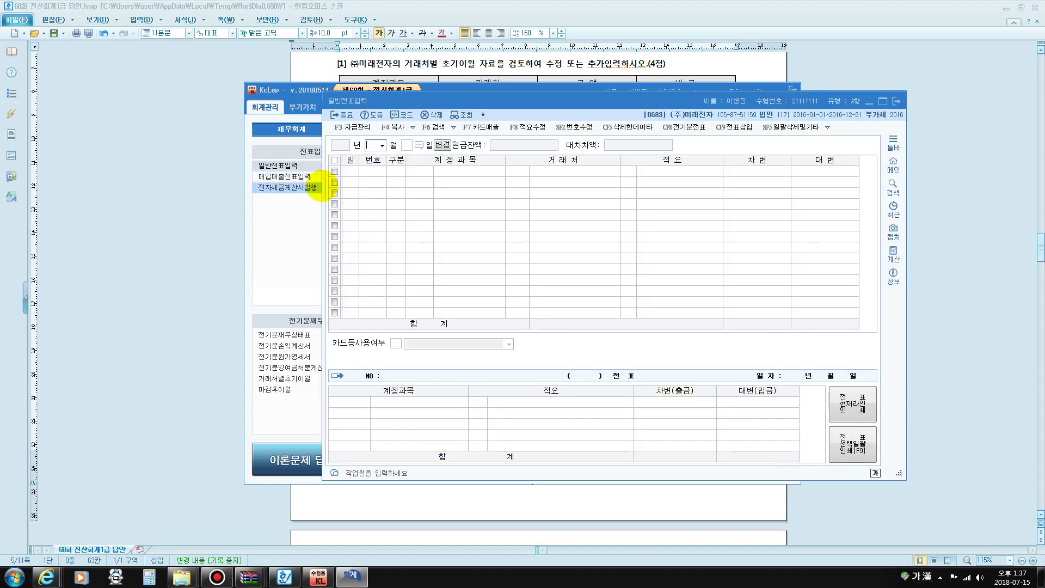
pyautogui.write('07253')
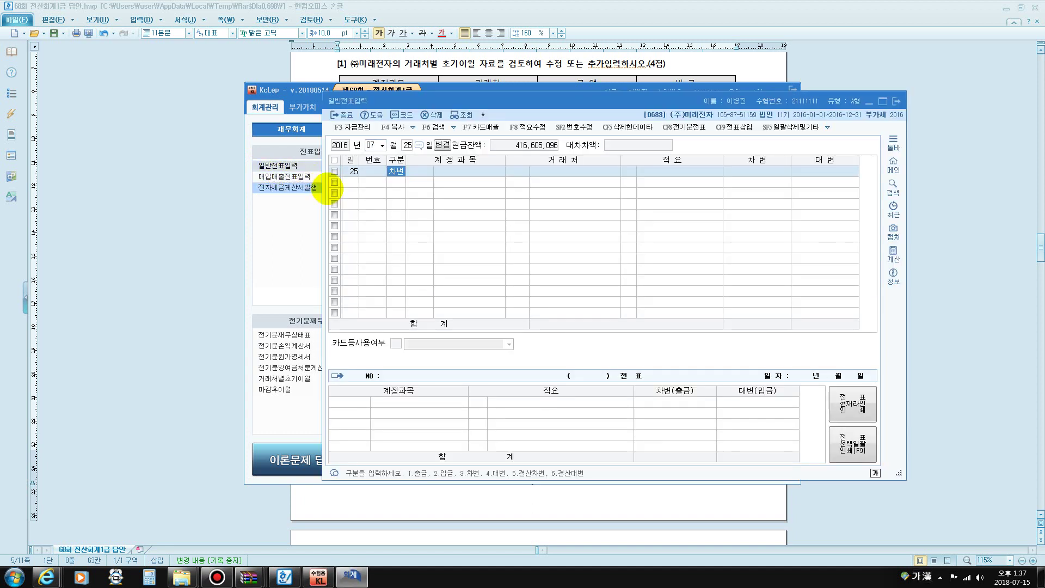
pyautogui.press('Return')
pyautogui.write('임금')
pyautogui.press('Return')
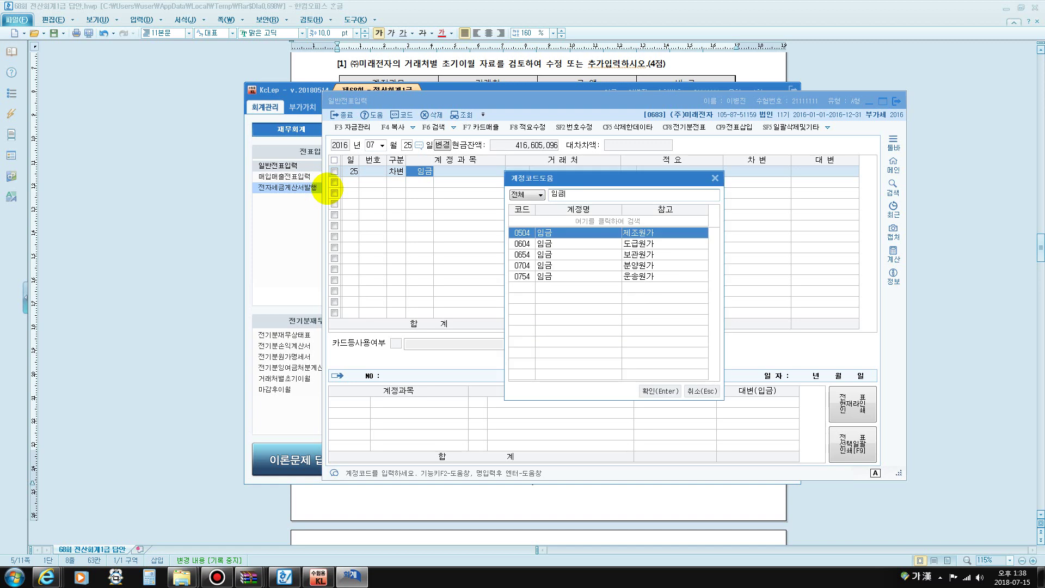
pyautogui.press('Return')
pyautogui.press('Return')
pyautogui.press('Return')
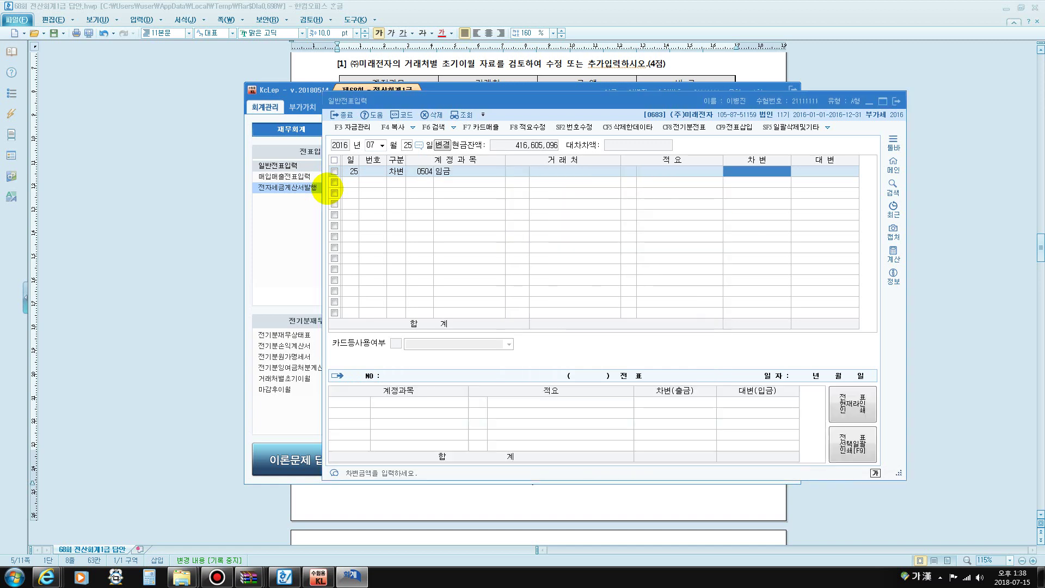
pyautogui.write('1,800,000')
pyautogui.press('Return')
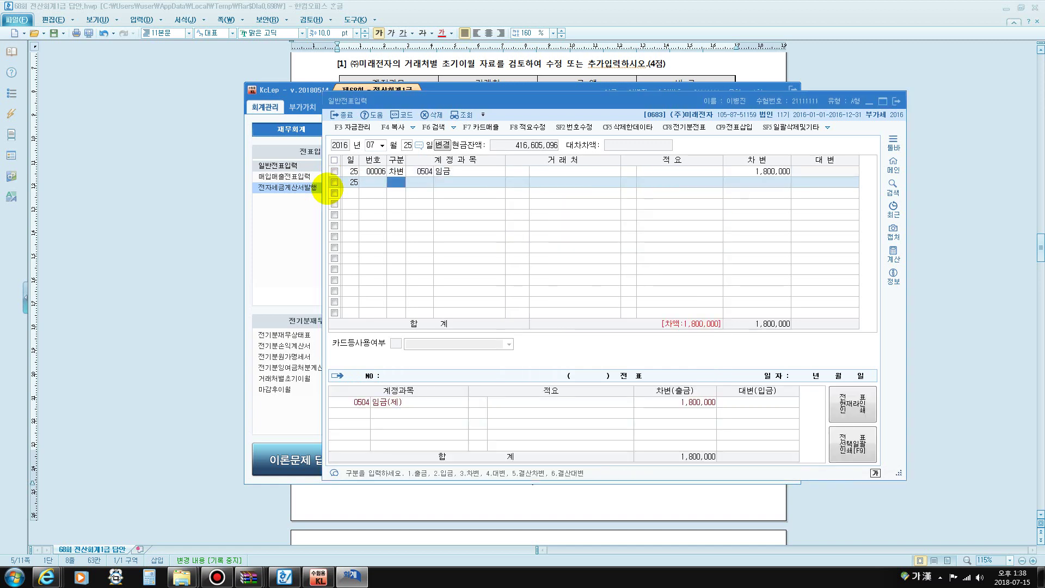
# Add a debit line of 0801 급여 for 1,420,000
pyautogui.write('ㄱ')
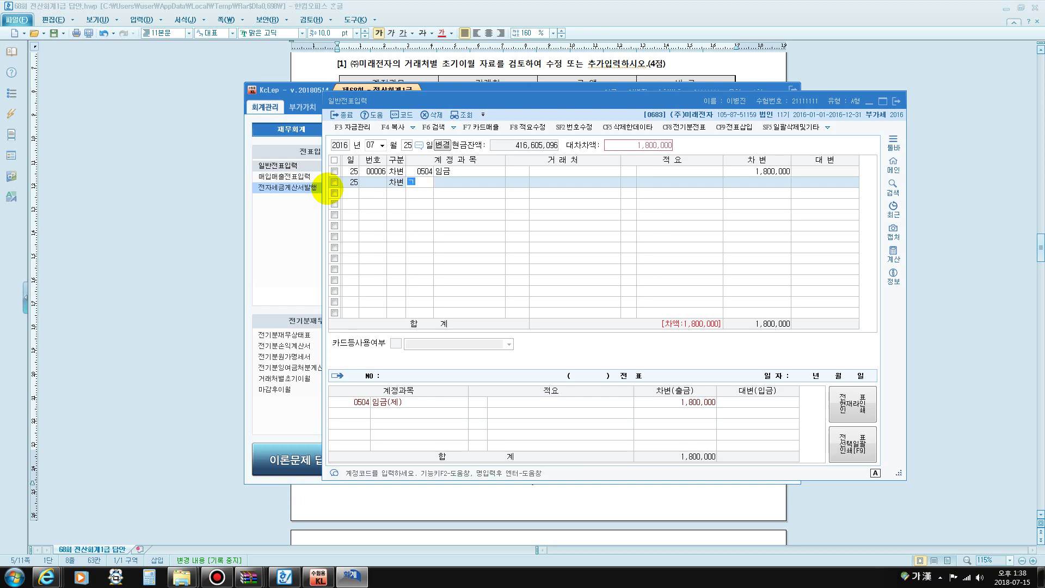
pyautogui.write('급예')
pyautogui.press('Return')
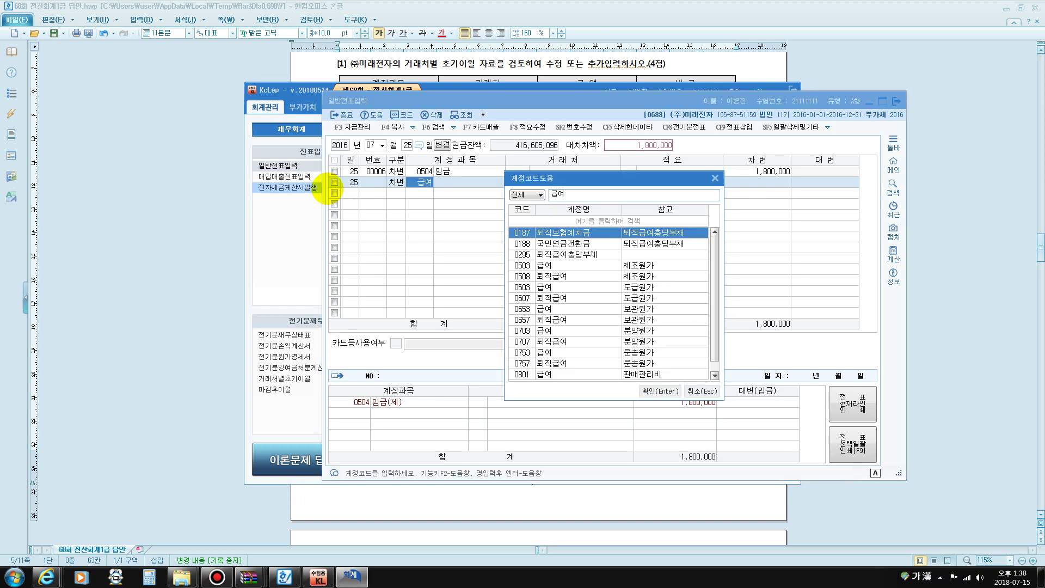
pyautogui.press('Down')
pyautogui.press('Down')
pyautogui.press('Down')
pyautogui.press('Down')
pyautogui.press('Down')
pyautogui.press('Down')
pyautogui.press('Down')
pyautogui.press('Down')
pyautogui.press('Down')
pyautogui.press('Down')
pyautogui.press('Down')
pyautogui.press('Down')
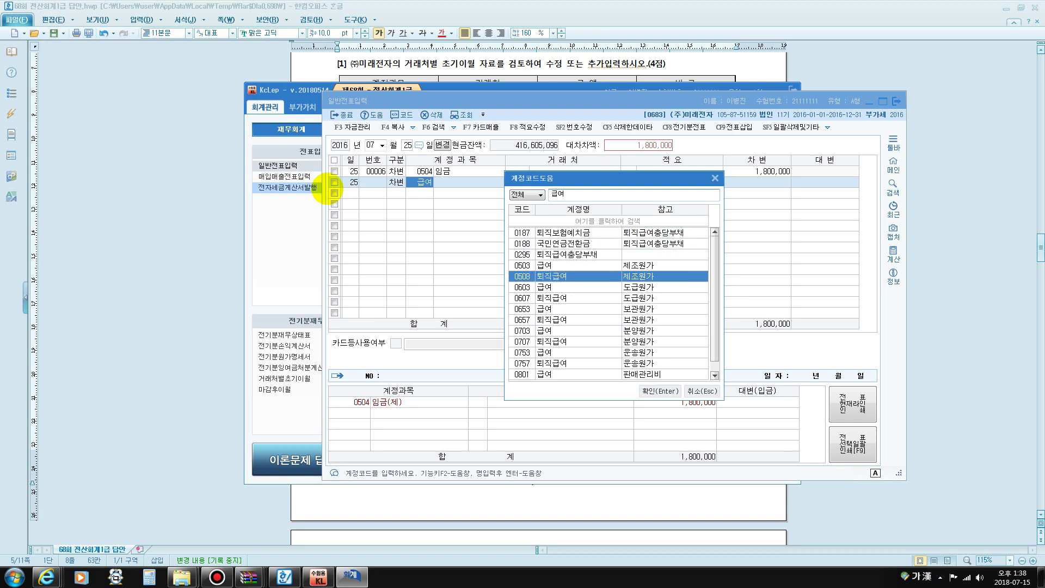
pyautogui.press('Down')
pyautogui.press('Return')
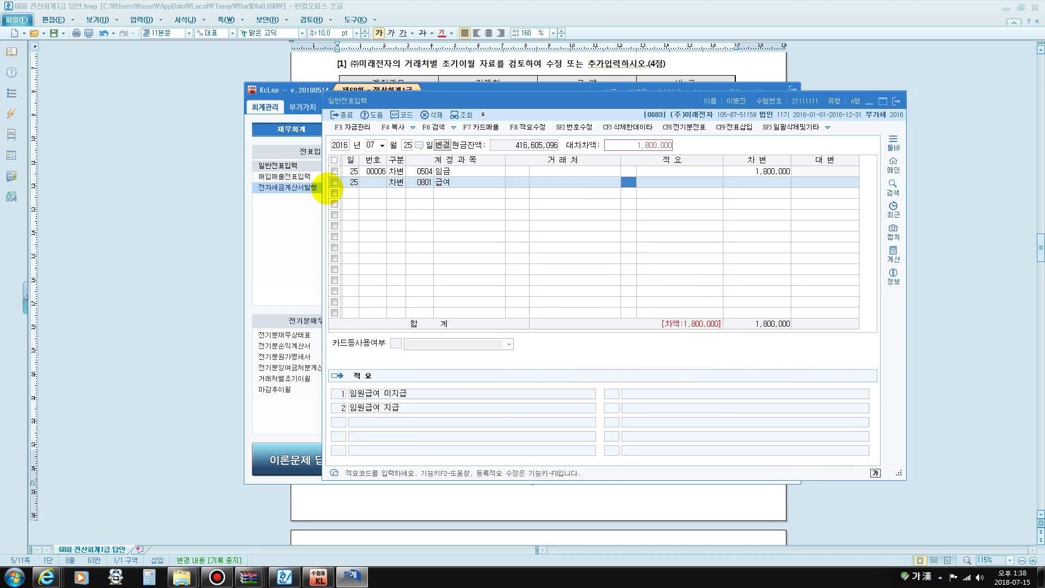
pyautogui.press('Return')
pyautogui.write('1420+')
pyautogui.press('Return')
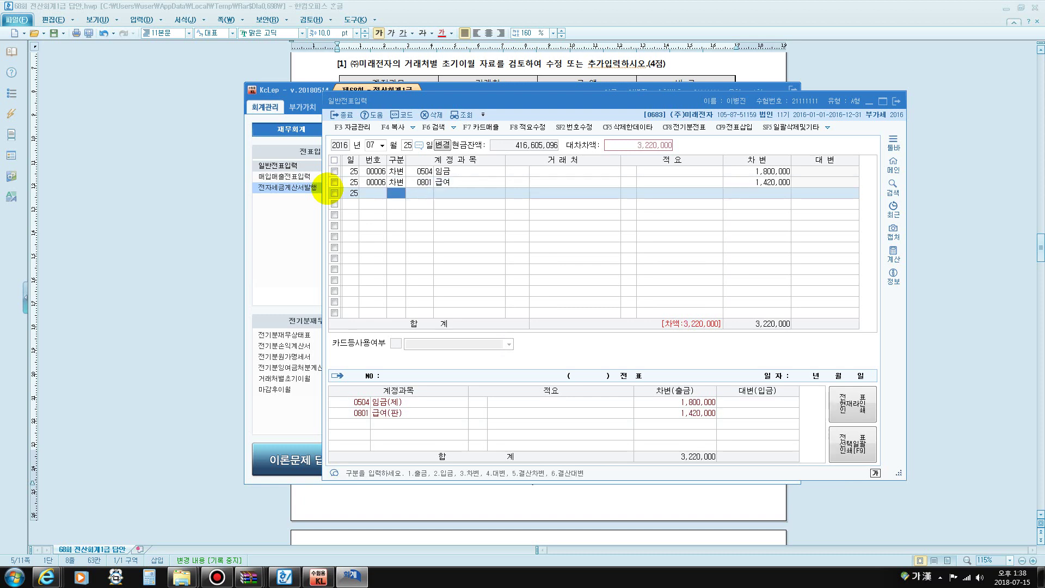
# Credit 0103 보통예금 2,943,760 and 0254 예수금 276,240 to balance at 3,220,000
pyautogui.write('4')
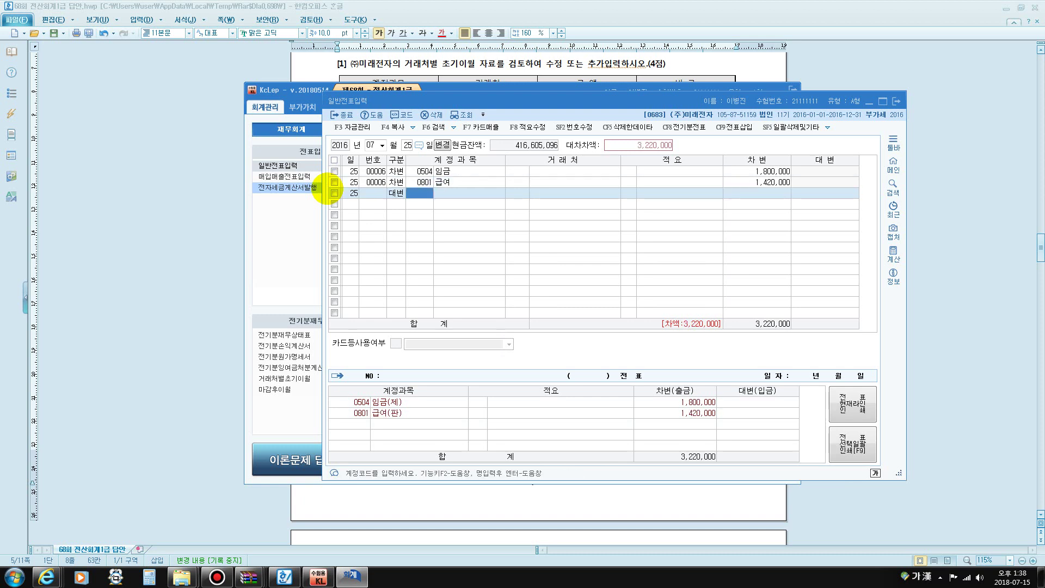
pyautogui.write('ㅂㅗ통')
pyautogui.press('Return')
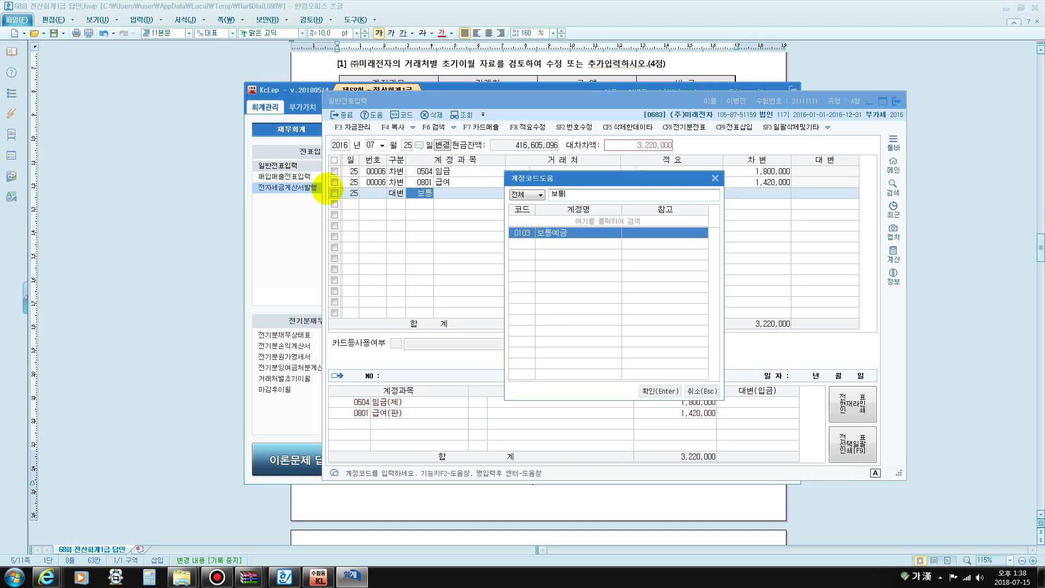
pyautogui.press('Return')
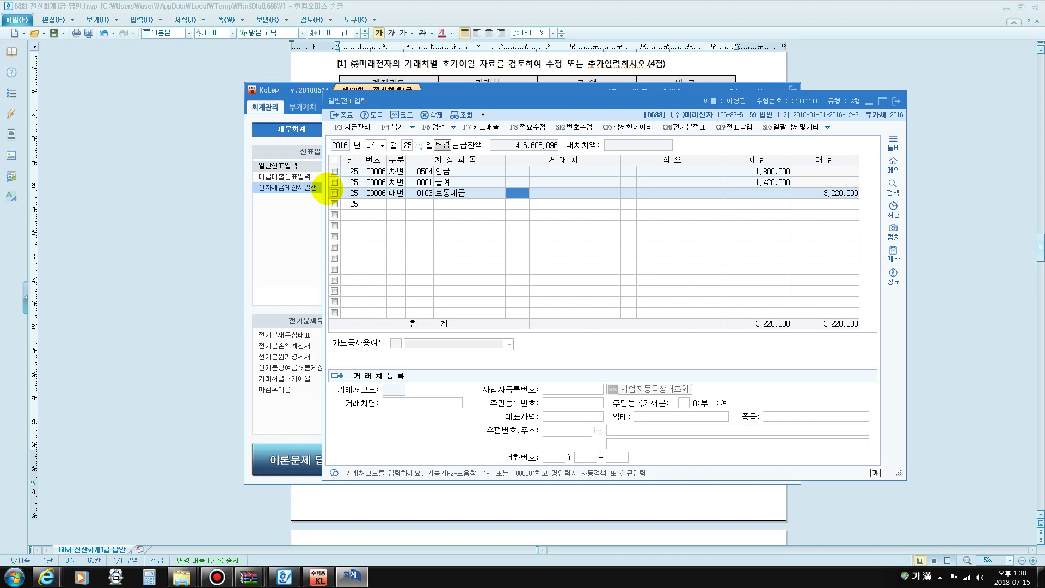
pyautogui.press('Return')
pyautogui.press('Return')
pyautogui.write('2')
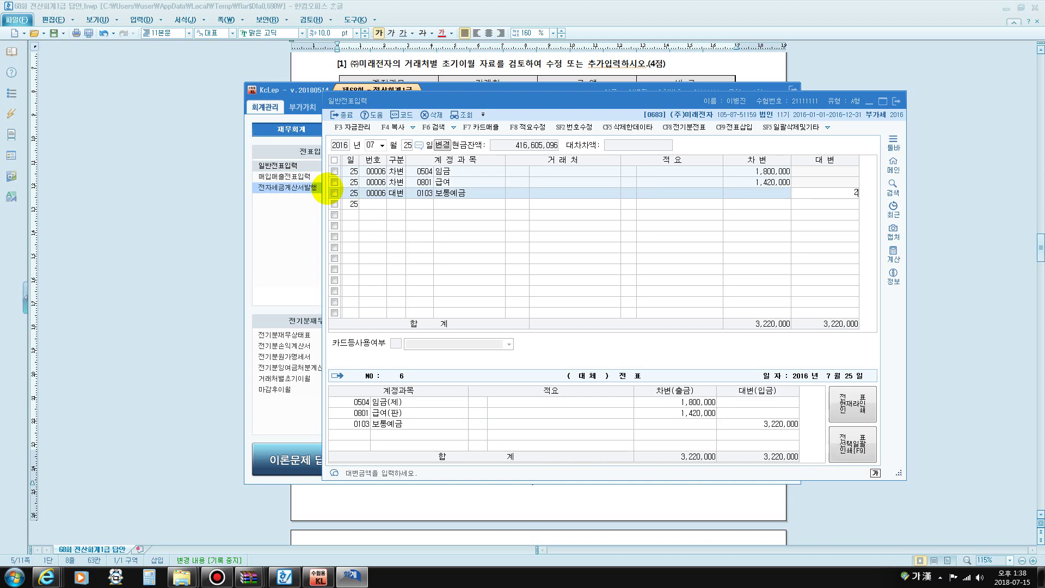
pyautogui.write(',943,760')
pyautogui.press('Return')
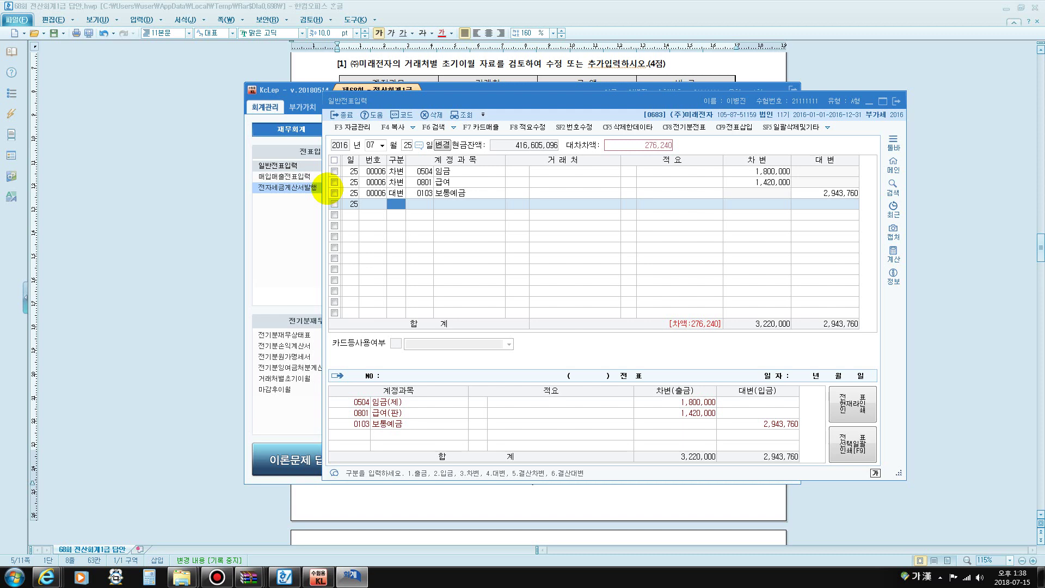
pyautogui.write('4')
pyautogui.press('Return')
pyautogui.write('254')
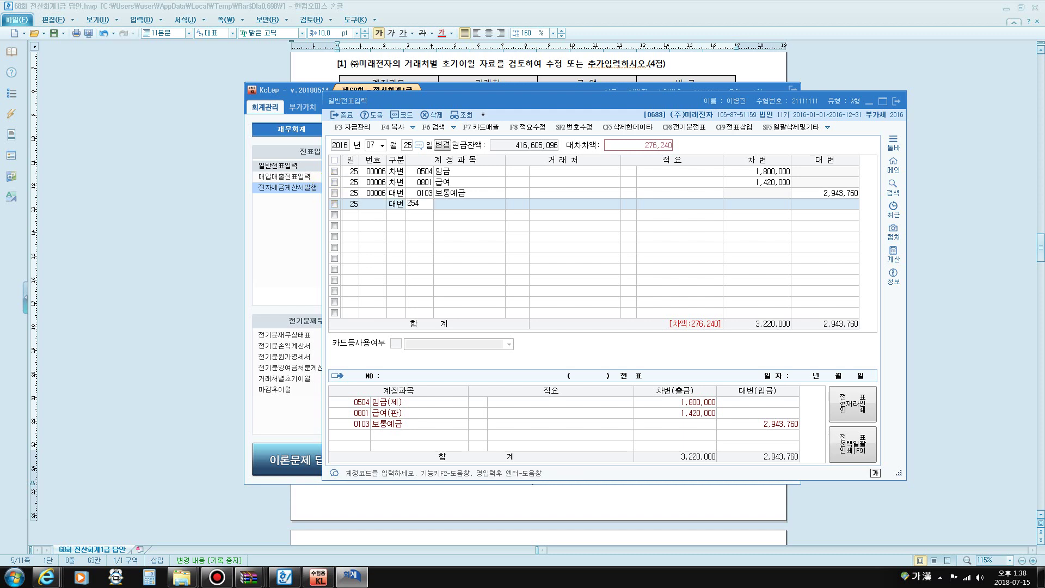
pyautogui.press('Return')
pyautogui.press('Return')
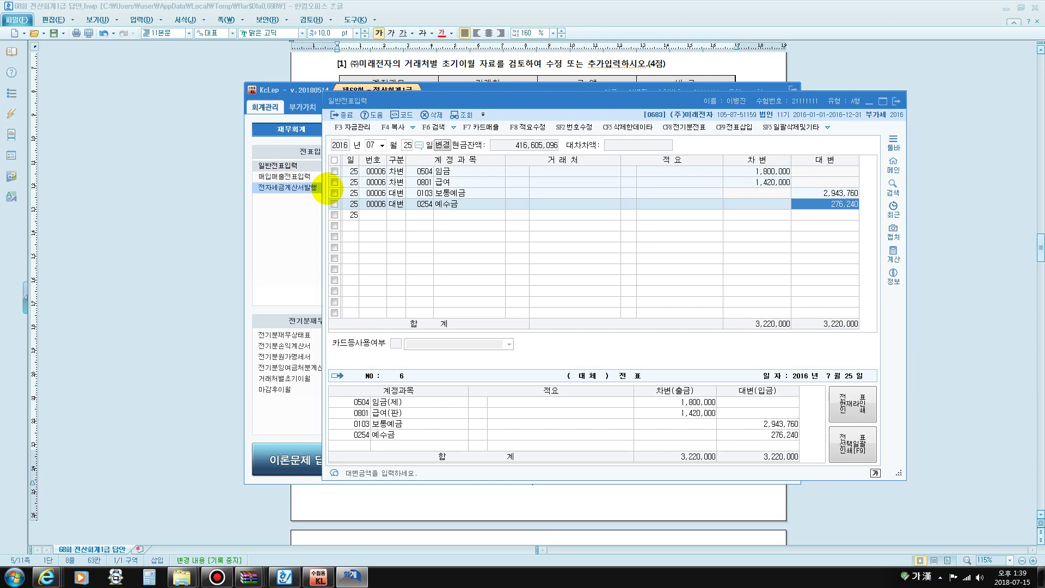
pyautogui.press('Return')
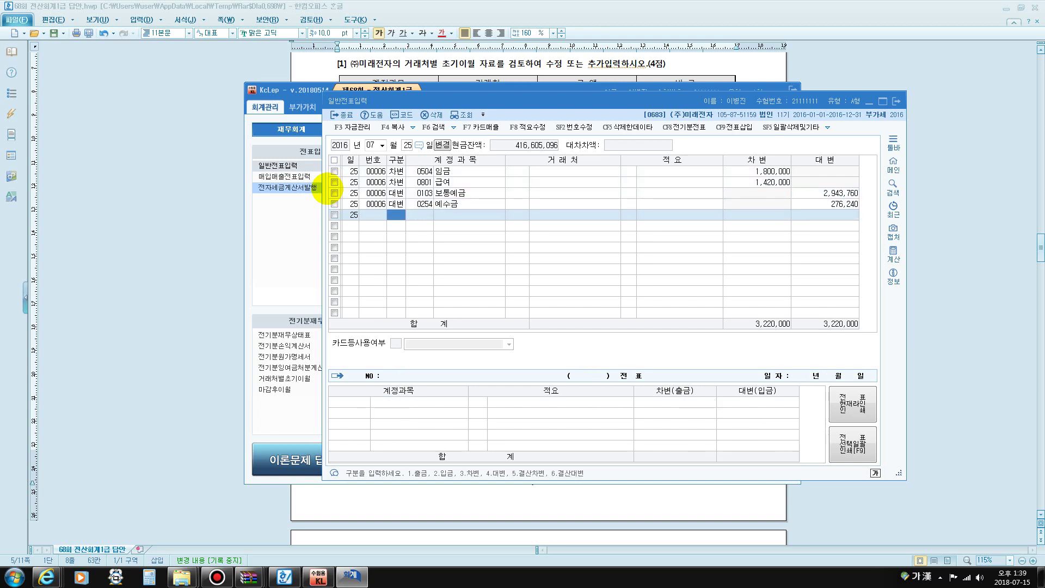
# Start a July 29 voucher crediting 0108 외상매출금 12,500,000 for 한국전자(주)
pyautogui.press('Escape')
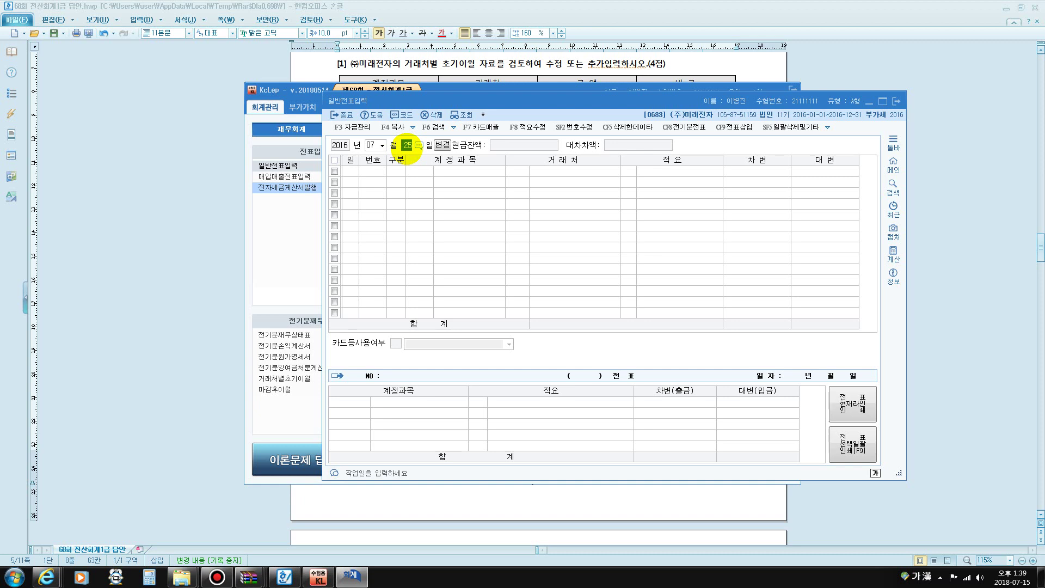
pyautogui.write('29')
pyautogui.press('Return')
pyautogui.write('4')
pyautogui.press('Return')
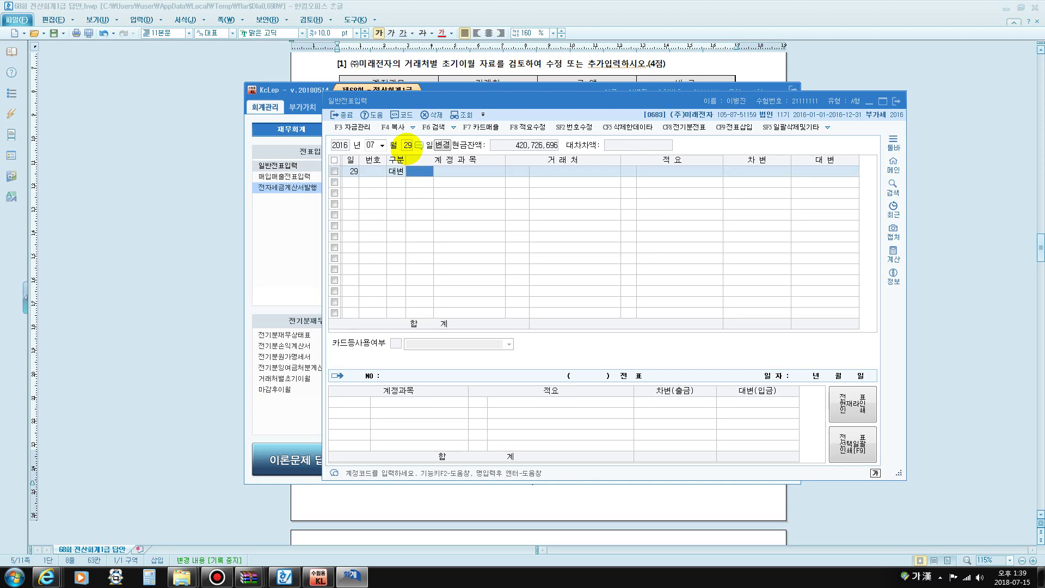
pyautogui.write('108')
pyautogui.press('Return')
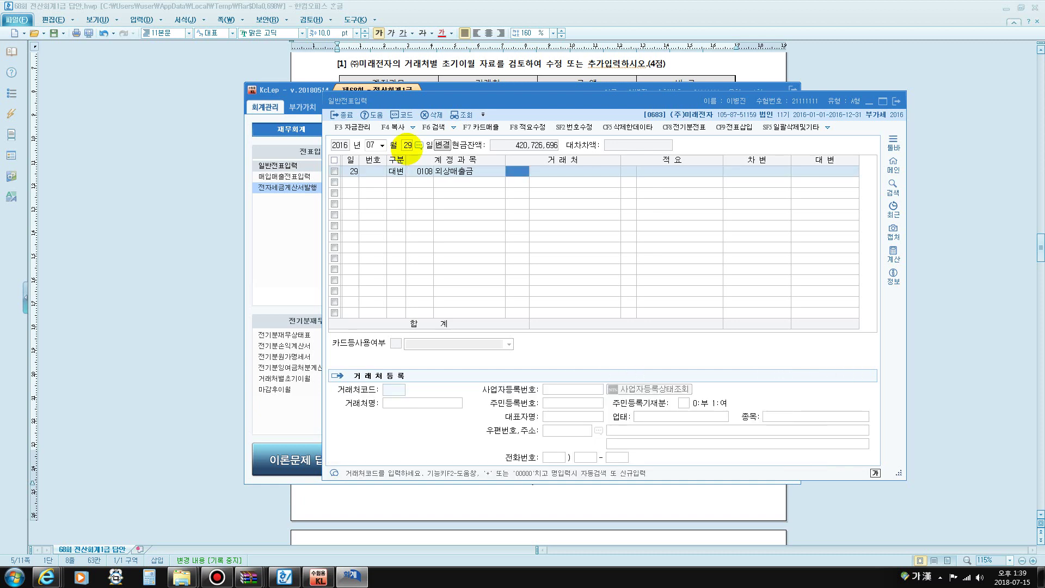
pyautogui.write('한국')
pyautogui.press('Return')
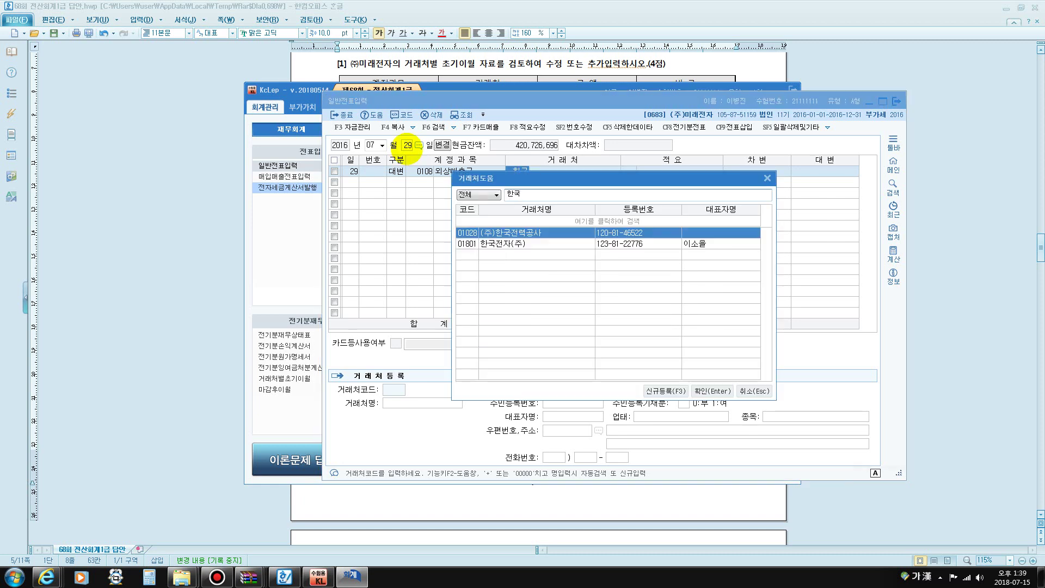
pyautogui.press('Down')
pyautogui.press('Return')
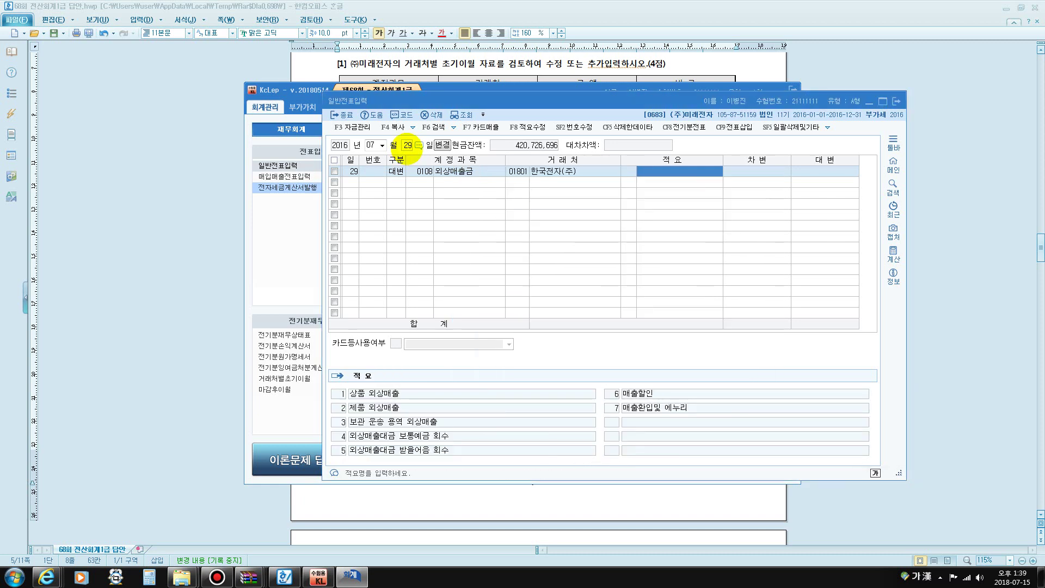
pyautogui.press('Return')
pyautogui.write('12500000')
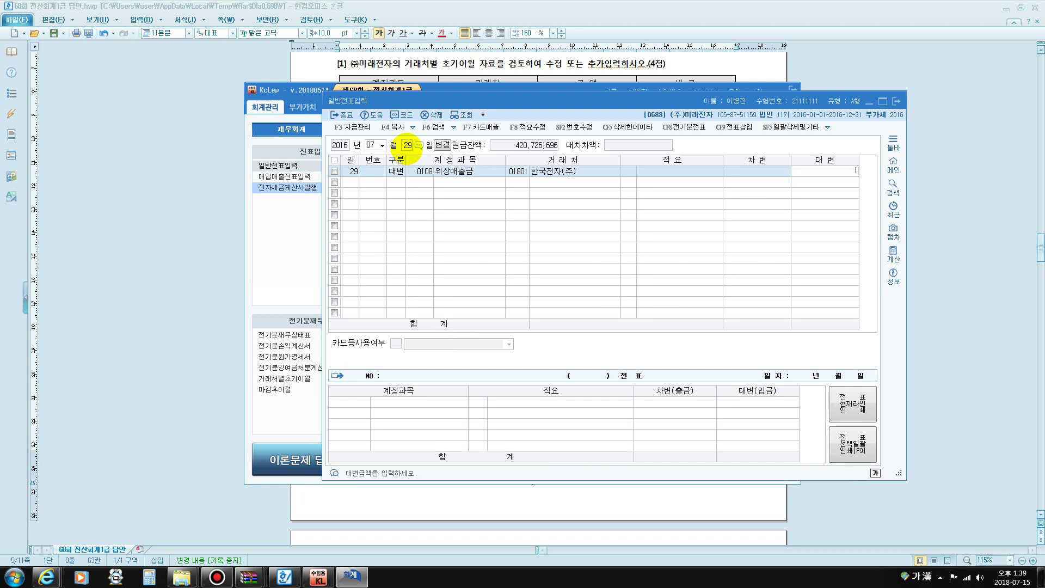
pyautogui.press('Return')
# Debit 0103 보통예금 12,250,000 for the amount received
pyautogui.write('3')
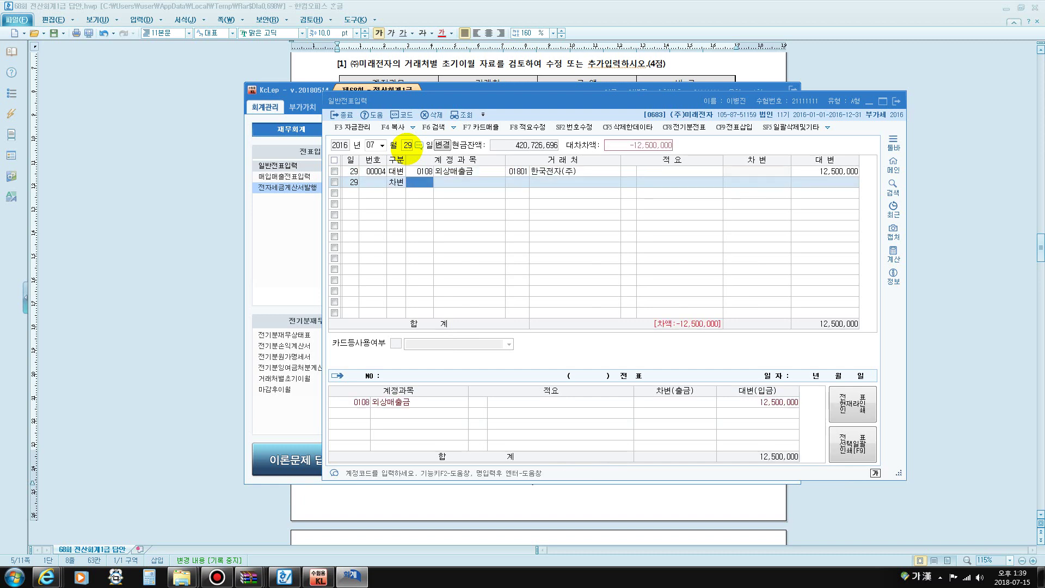
pyautogui.write('103')
pyautogui.press('Return')
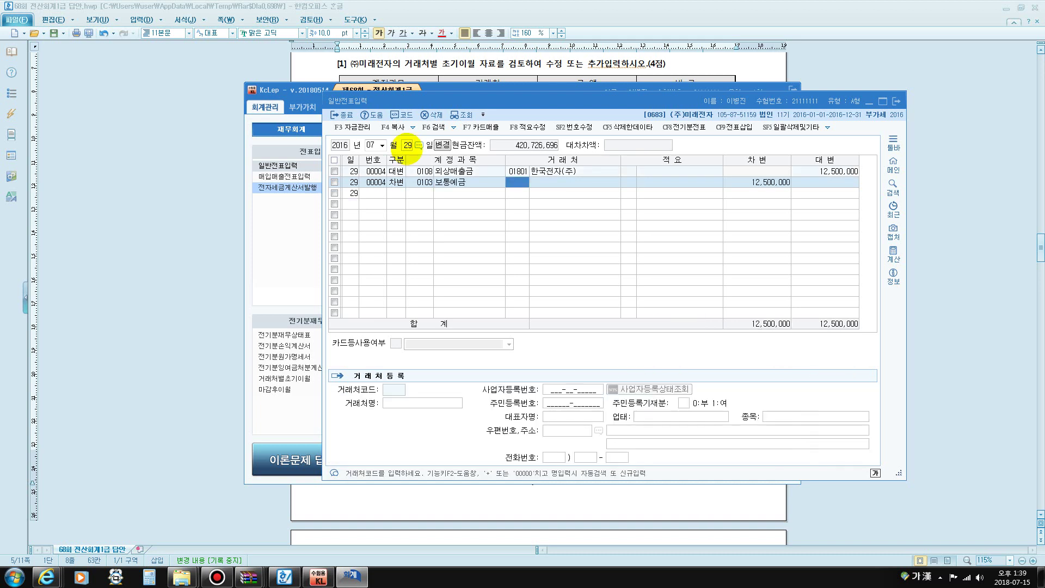
pyautogui.press('Return')
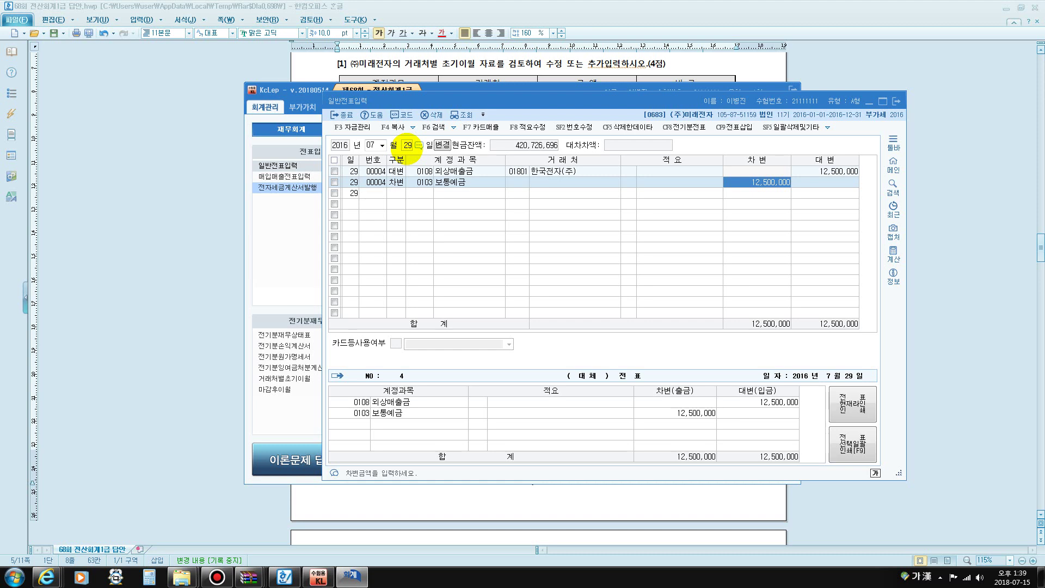
pyautogui.write('12250000')
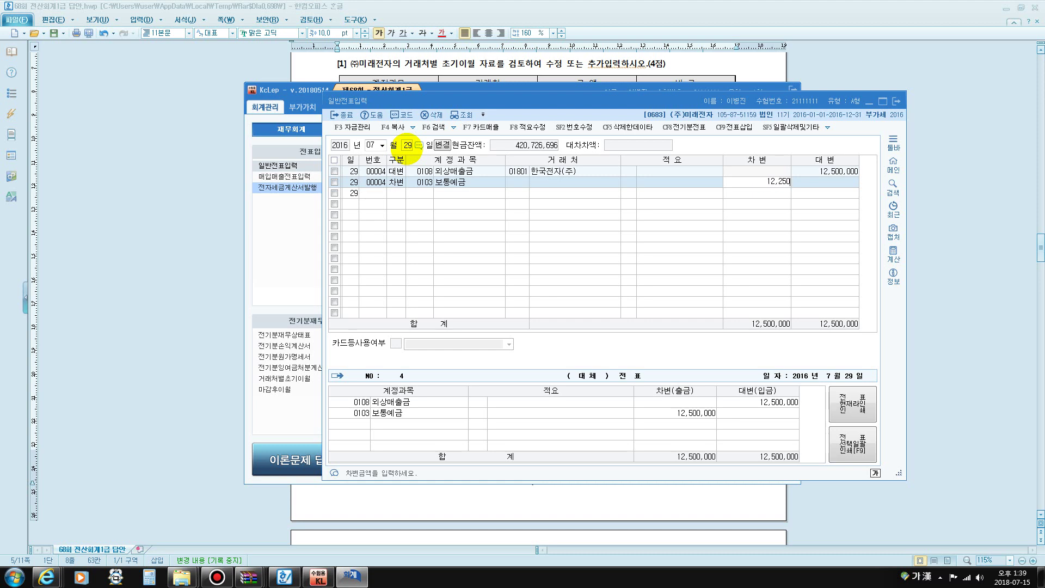
pyautogui.press('Return')
# Debit 0406 매출할인 250,000 to balance the voucher, then bring back the main menu
pyautogui.write('3')
pyautogui.press('Return')
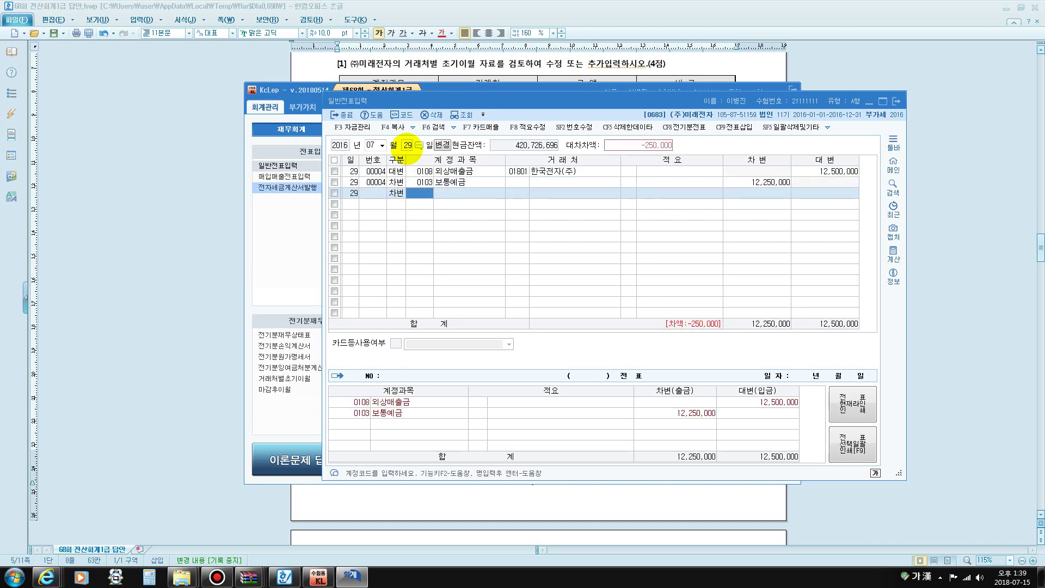
pyautogui.write('매출할')
pyautogui.press('Return')
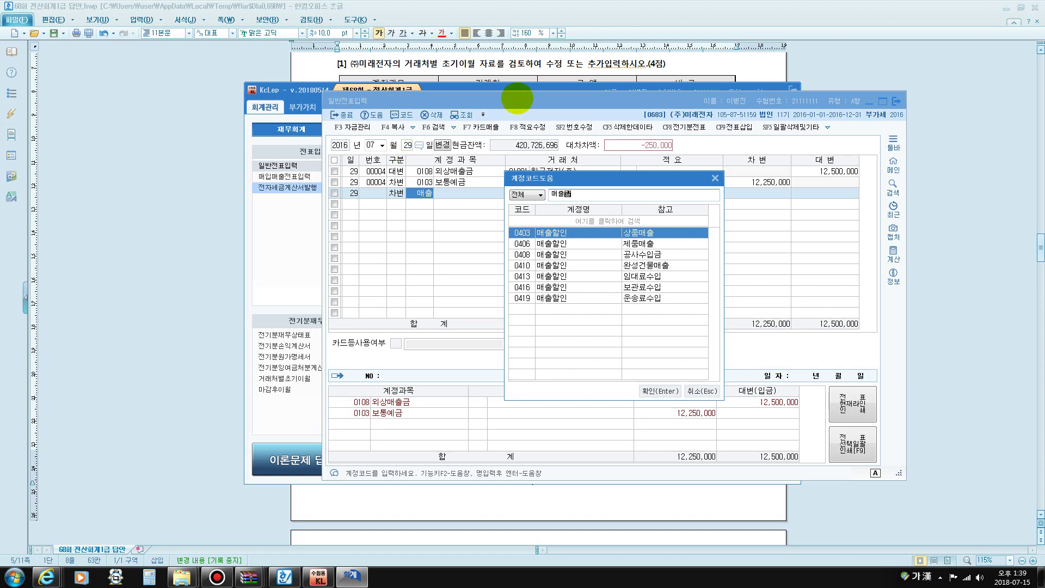
pyautogui.click(522, 244)
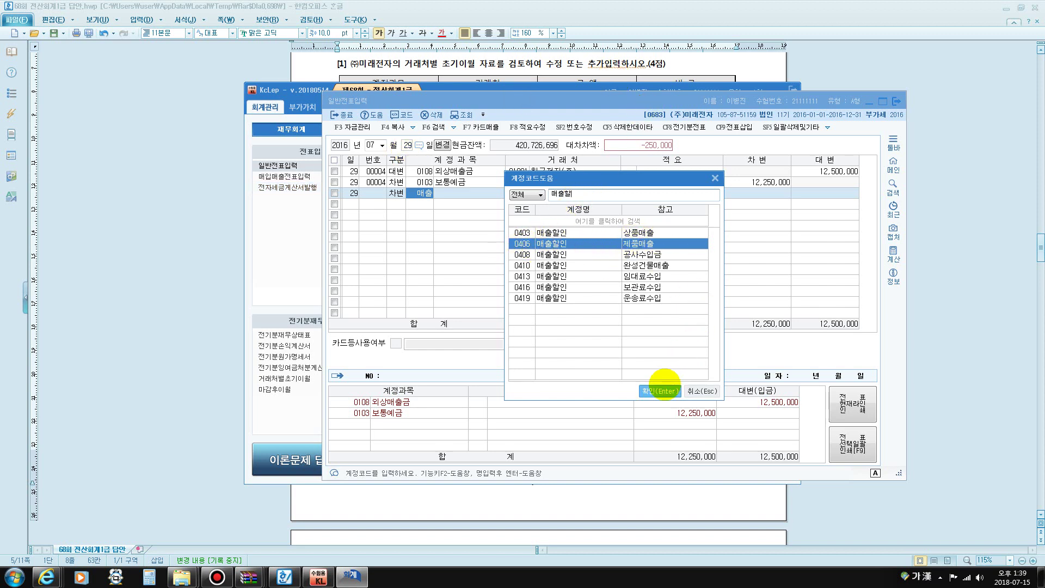
pyautogui.click(662, 390)
pyautogui.press('Return')
pyautogui.press('Return')
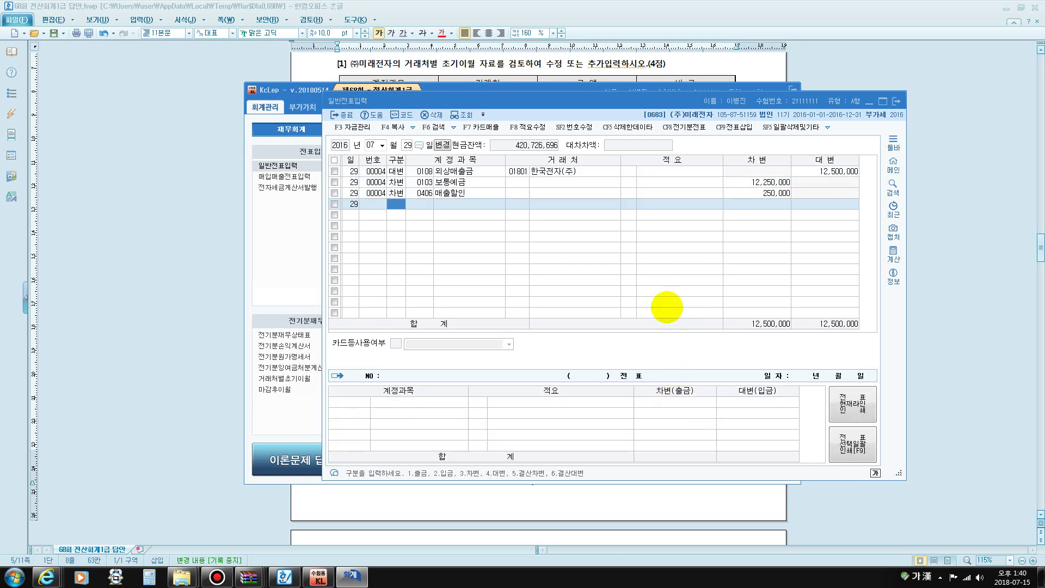
pyautogui.click(457, 193)
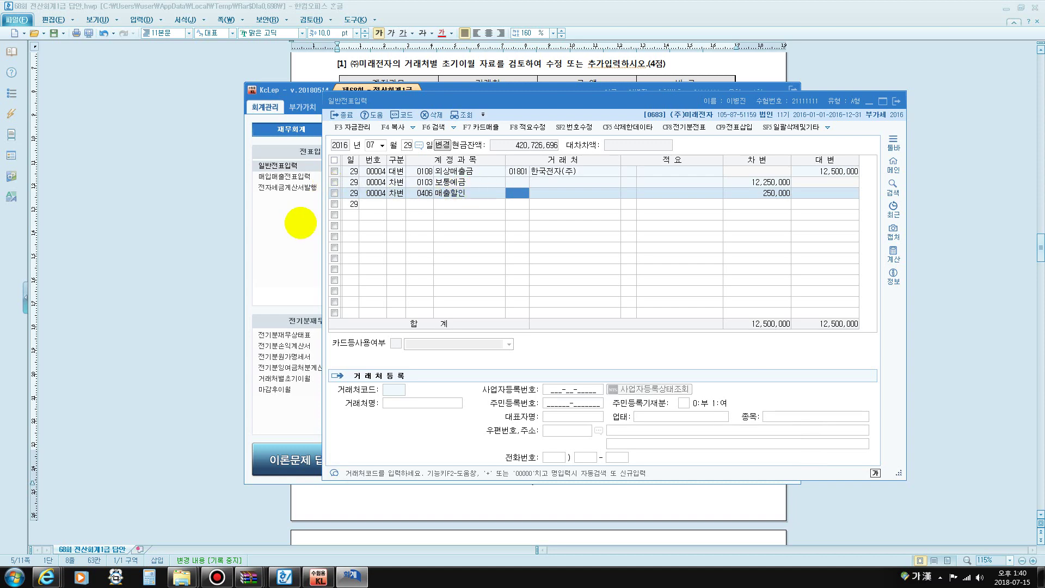
pyautogui.click(280, 236)
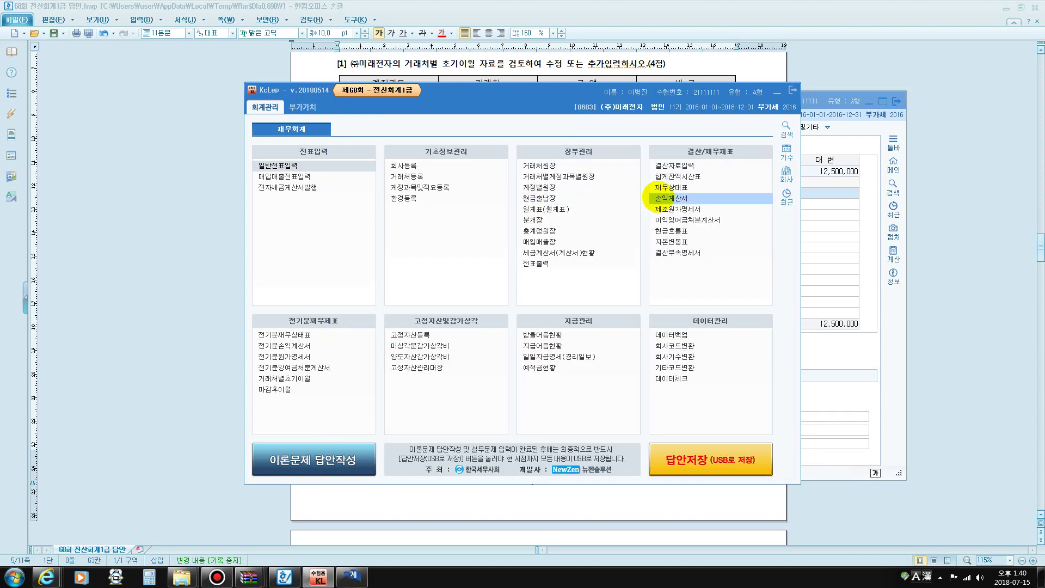
pyautogui.click(659, 198)
pyautogui.write('07')
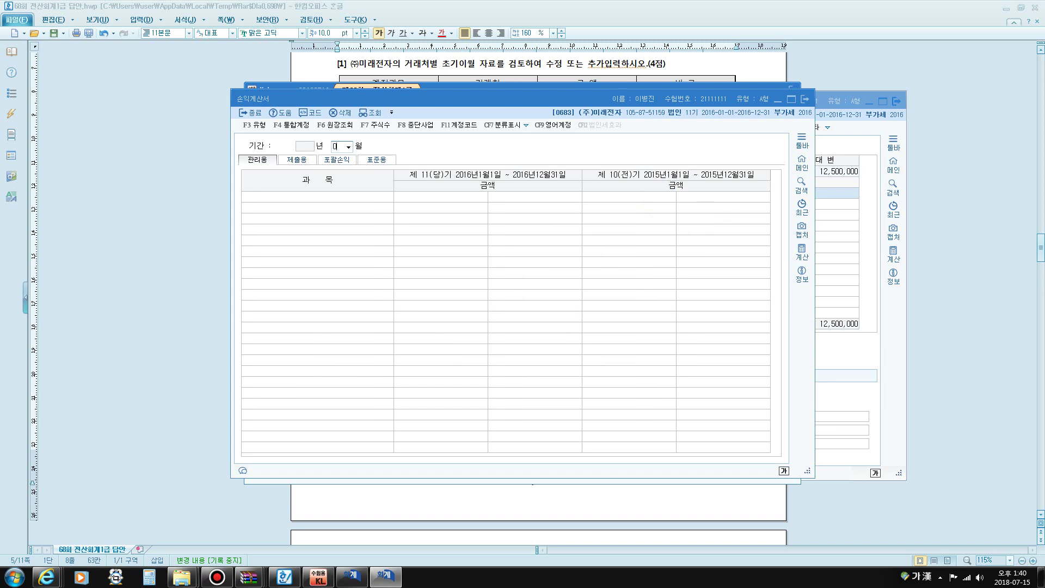
pyautogui.press('Return')
pyautogui.click(460, 218)
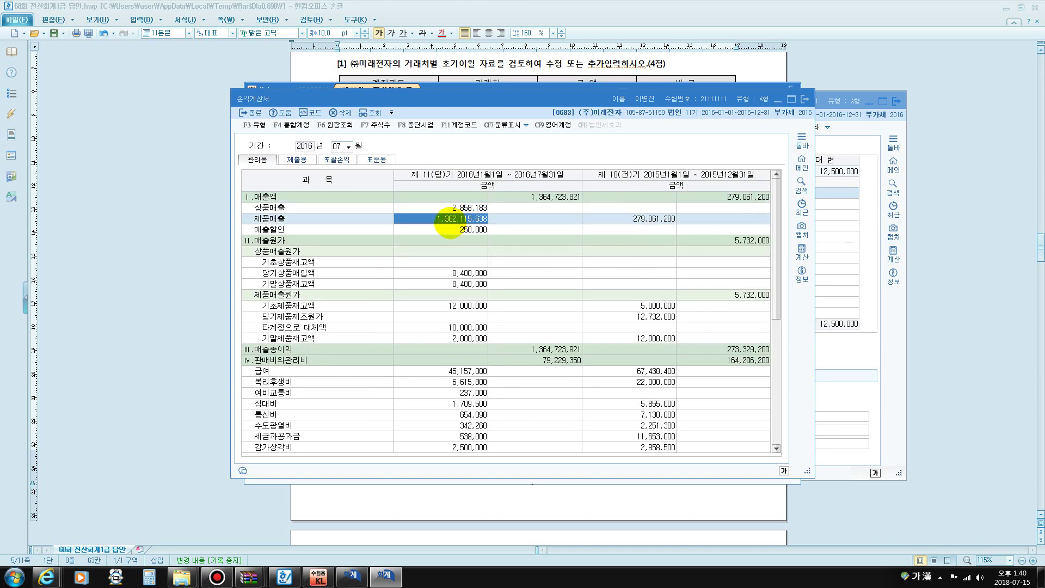
pyautogui.click(457, 229)
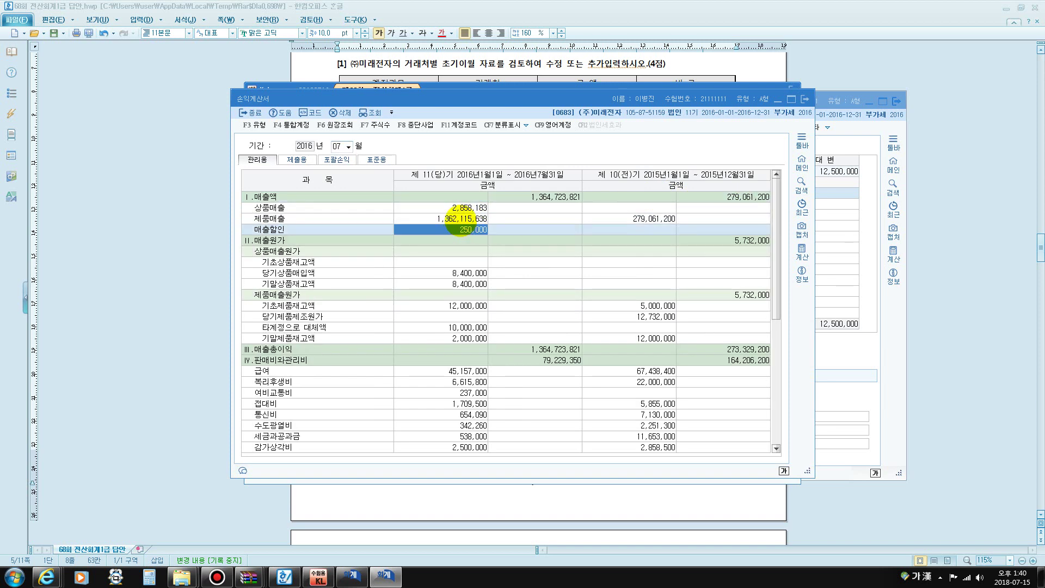
pyautogui.click(456, 219)
pyautogui.click(467, 229)
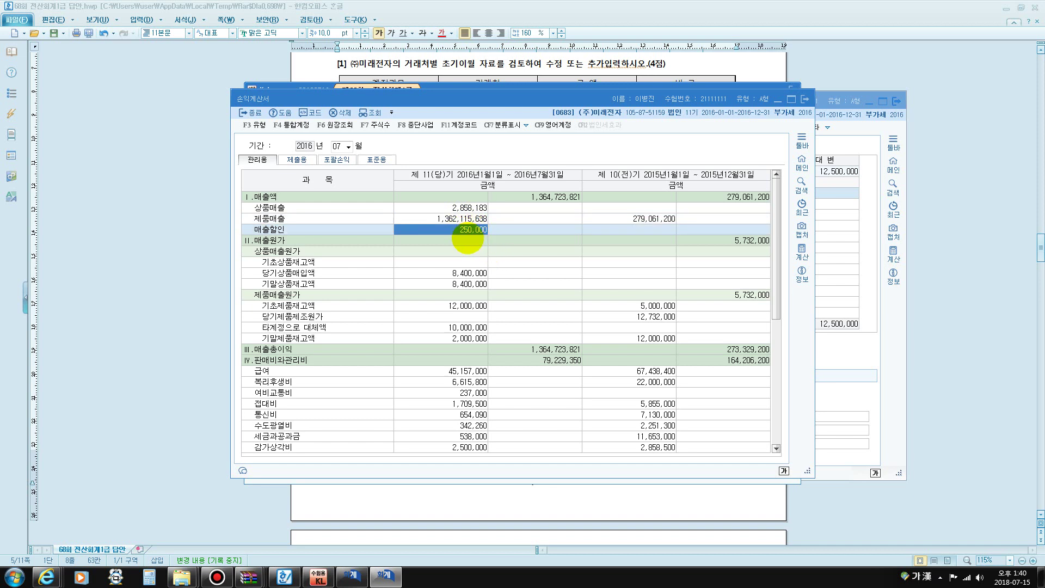
pyautogui.press('F12')
pyautogui.moveTo(457, 236)
pyautogui.mouseDown()
pyautogui.moveTo(493, 219)
pyautogui.moveTo(434, 220)
pyautogui.mouseUp()
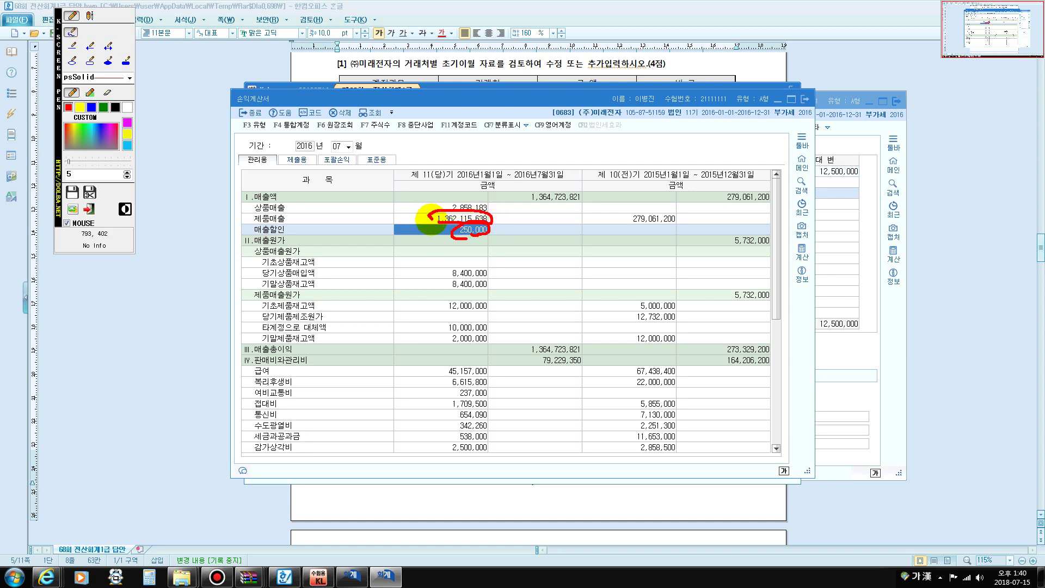
pyautogui.press('Escape')
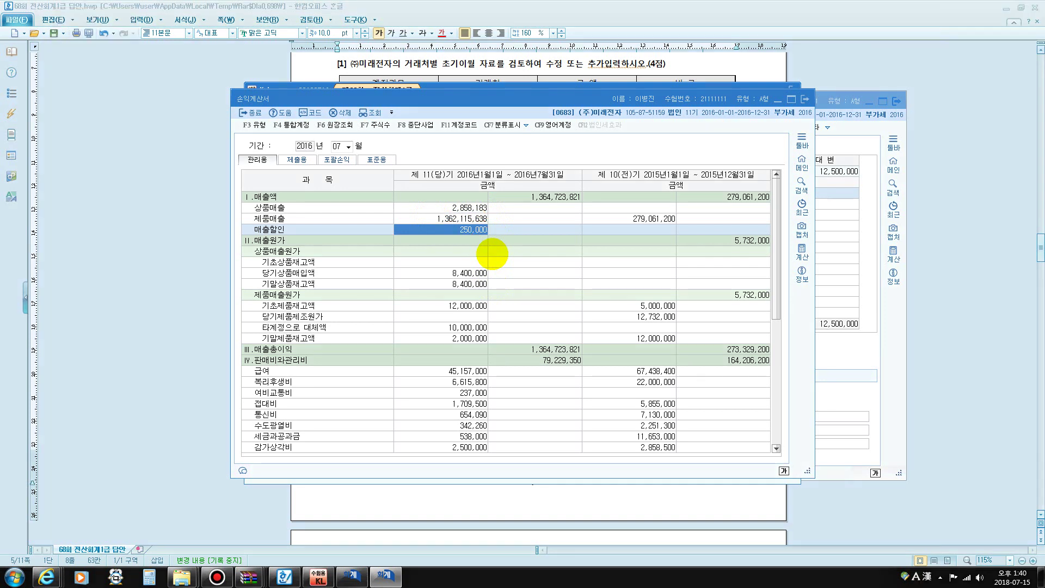
pyautogui.click(547, 197)
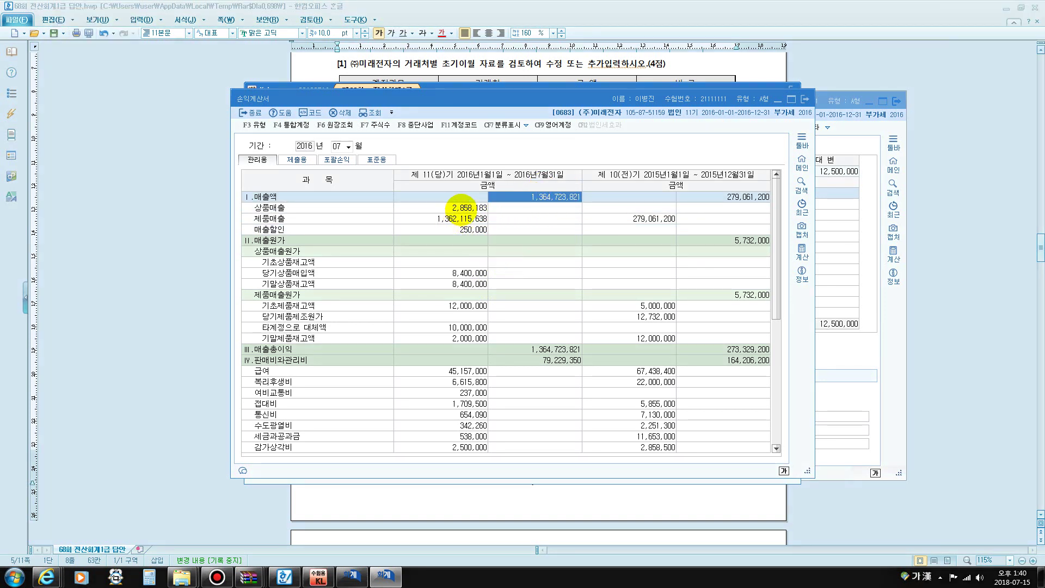
pyautogui.click(460, 209)
pyautogui.click(458, 219)
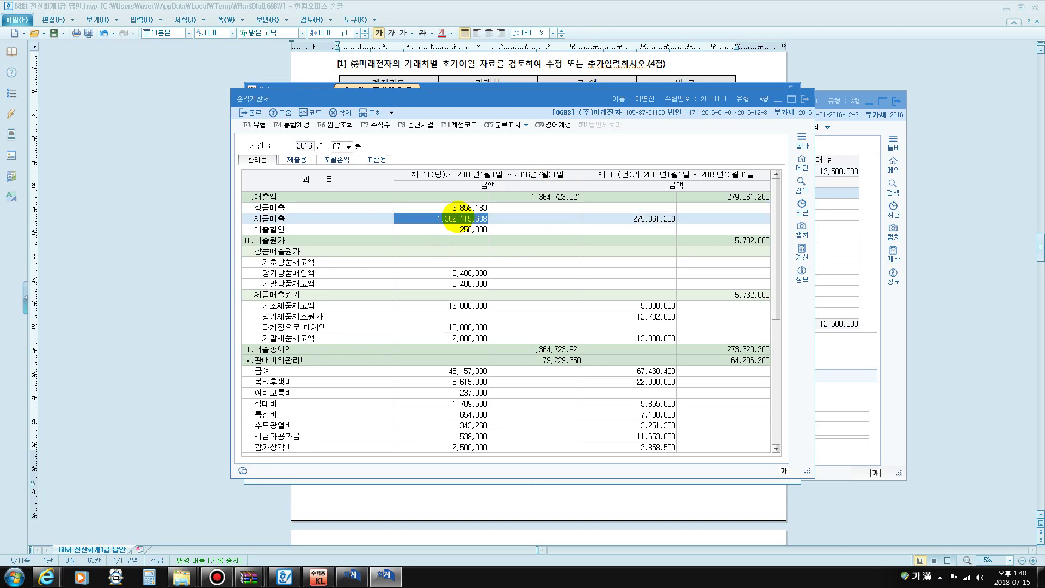
pyautogui.click(466, 229)
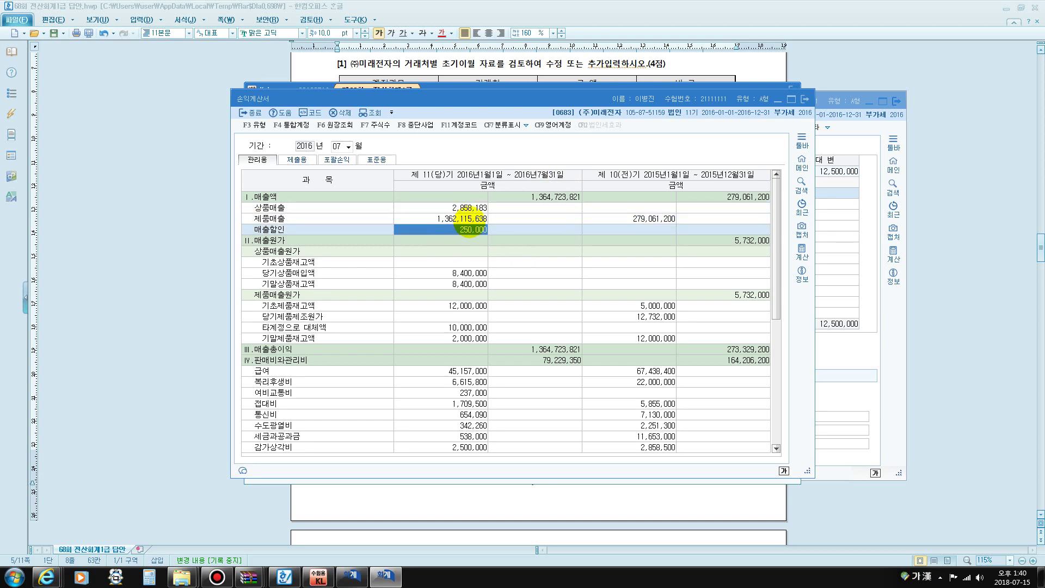
pyautogui.click(465, 218)
pyautogui.click(472, 229)
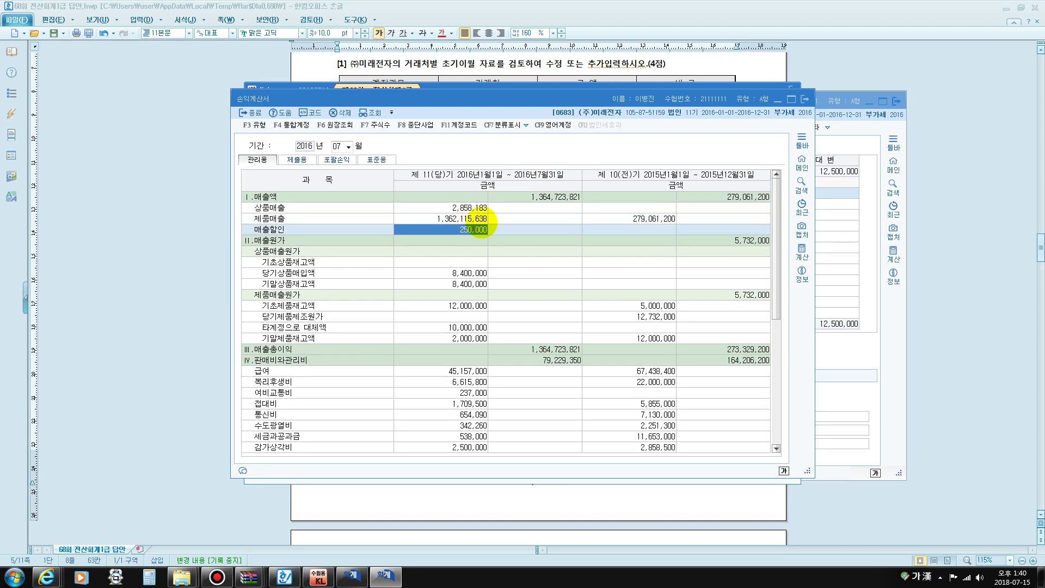
pyautogui.click(482, 218)
pyautogui.click(482, 206)
pyautogui.click(526, 198)
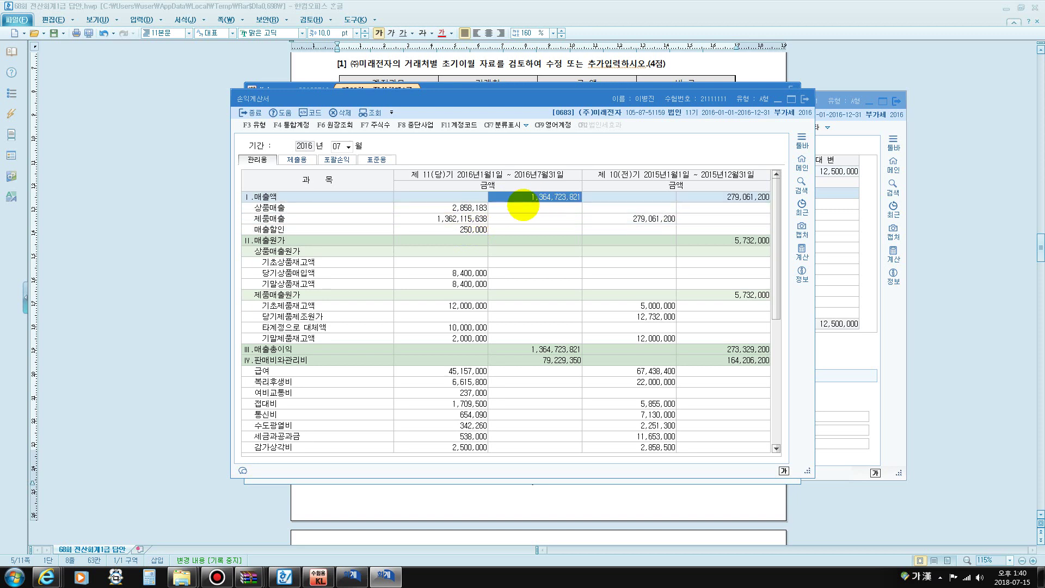
pyautogui.click(464, 229)
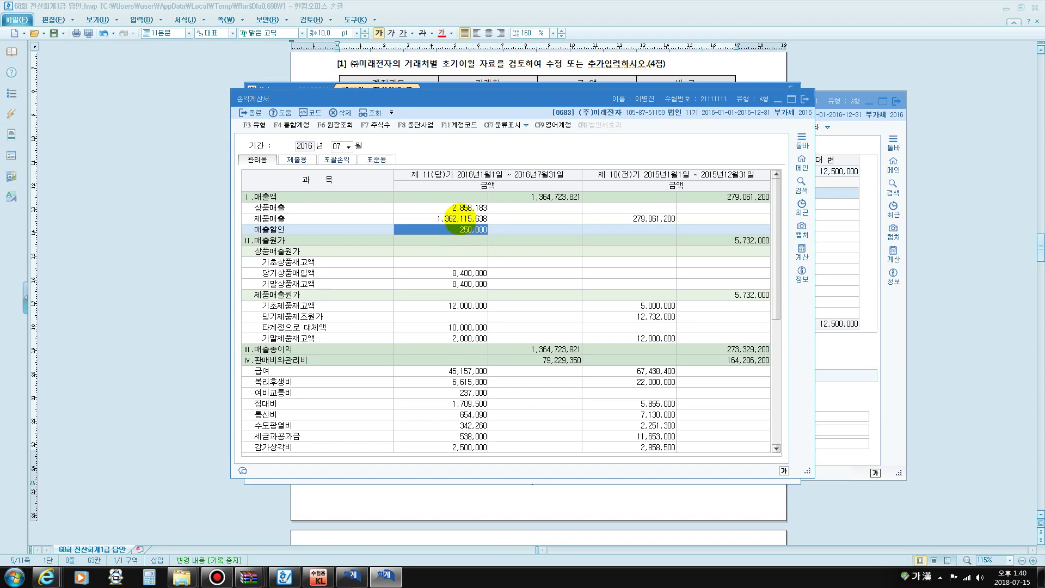
pyautogui.click(451, 222)
pyautogui.click(451, 228)
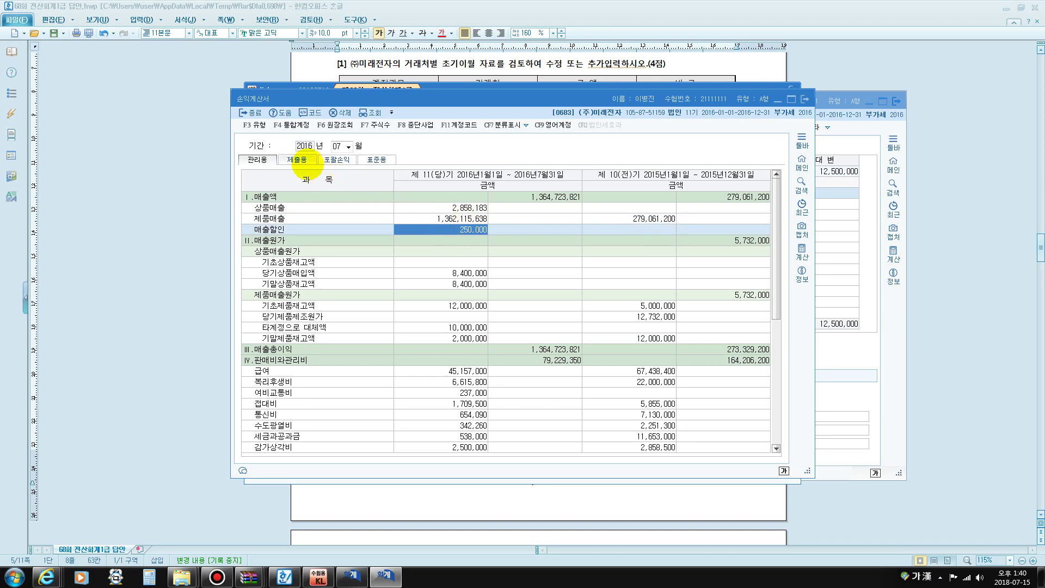
# Compare 손익계산서 관리용 and 제출용 views, checking 제품매출 1,361,865,638 net of 매출할인, then close it
pyautogui.click(298, 161)
pyautogui.click(443, 217)
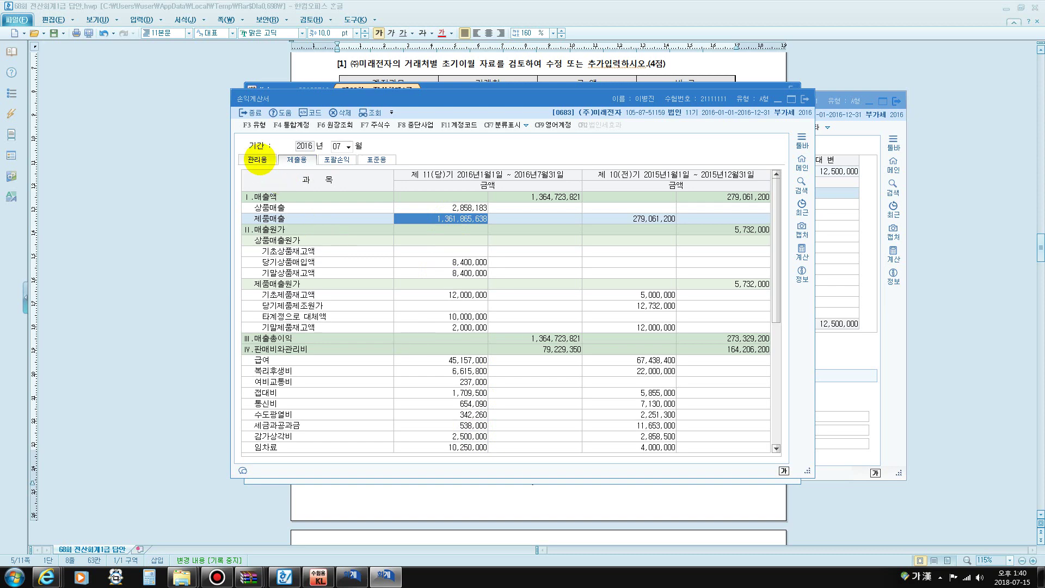
pyautogui.click(258, 159)
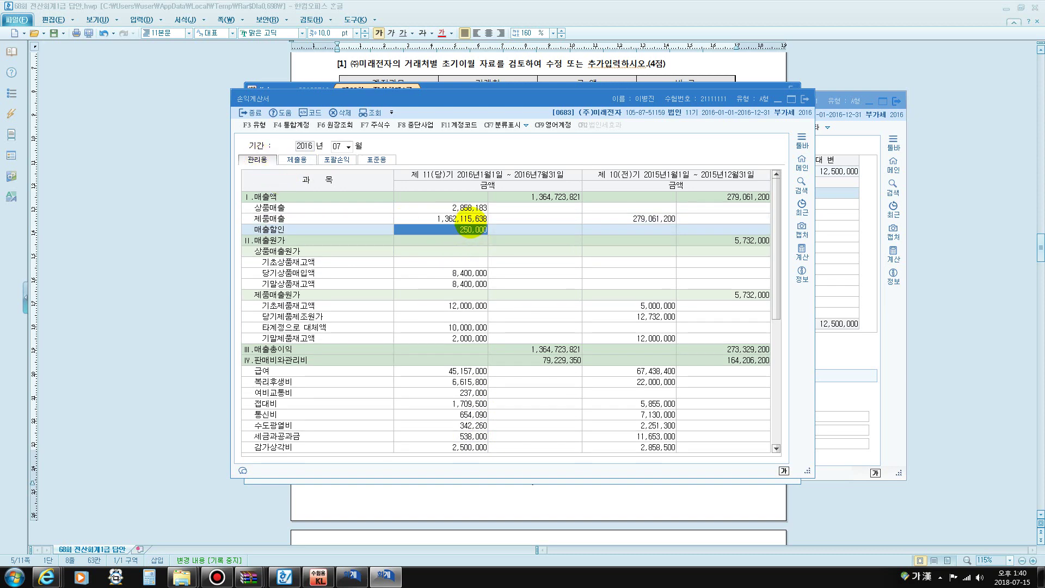
pyautogui.click(303, 159)
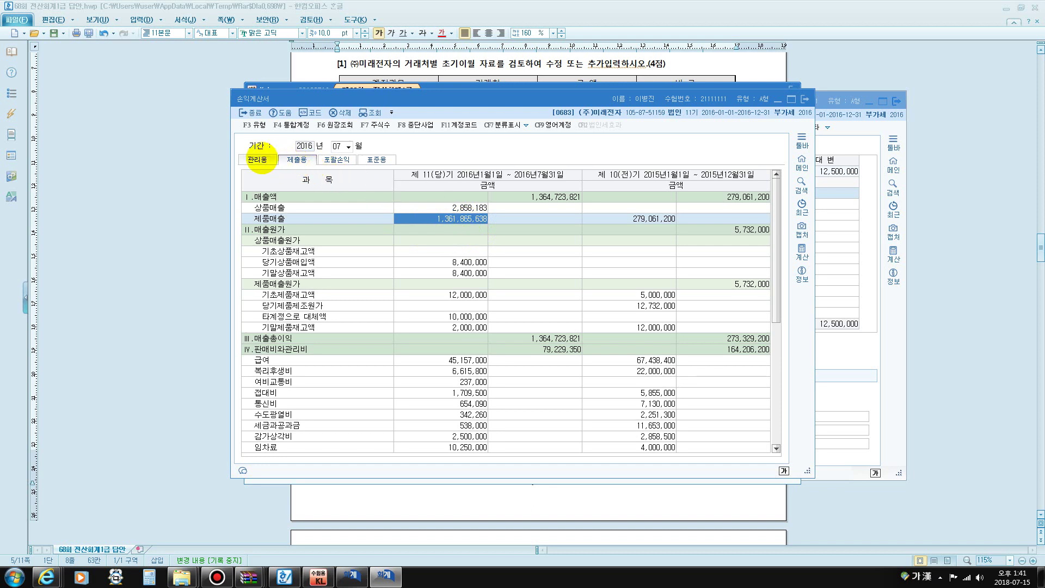
pyautogui.click(257, 159)
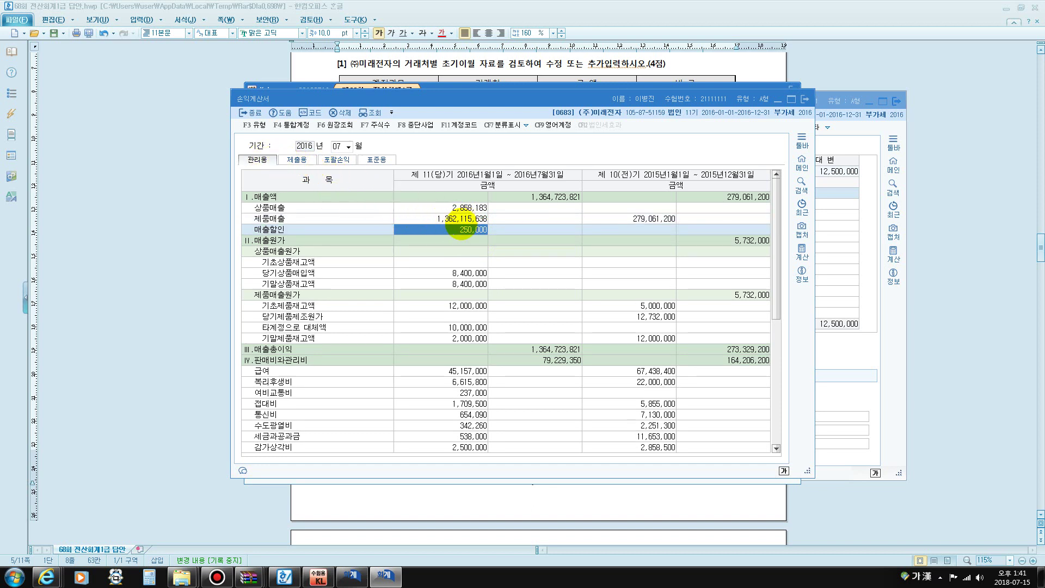
pyautogui.click(299, 159)
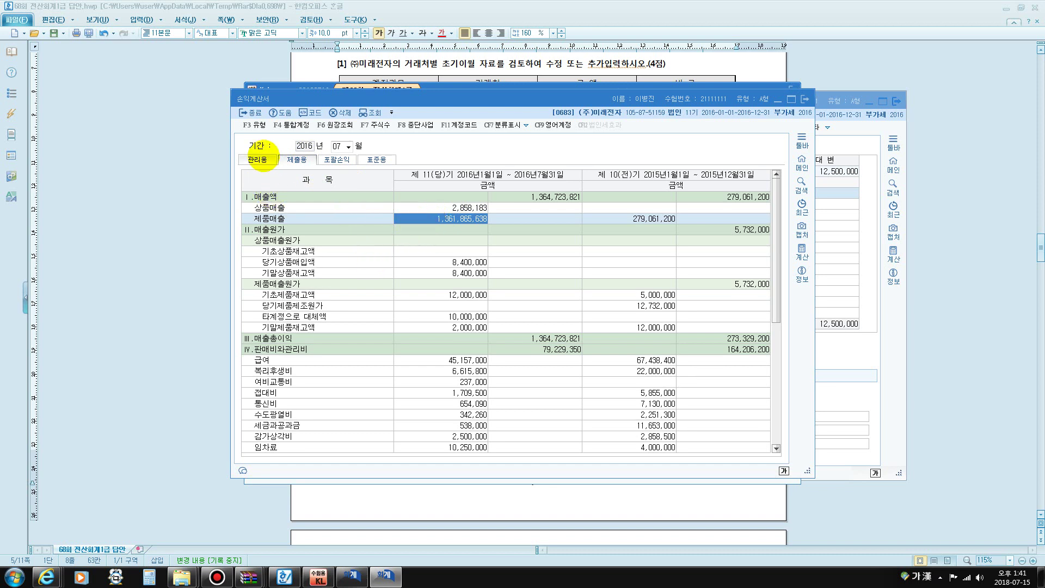
pyautogui.click(258, 159)
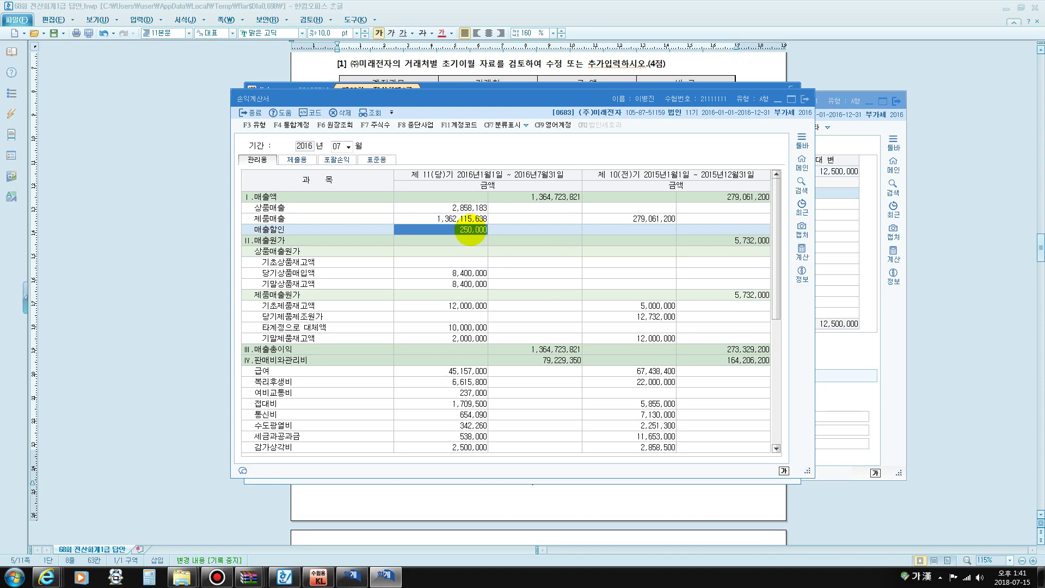
pyautogui.click(804, 100)
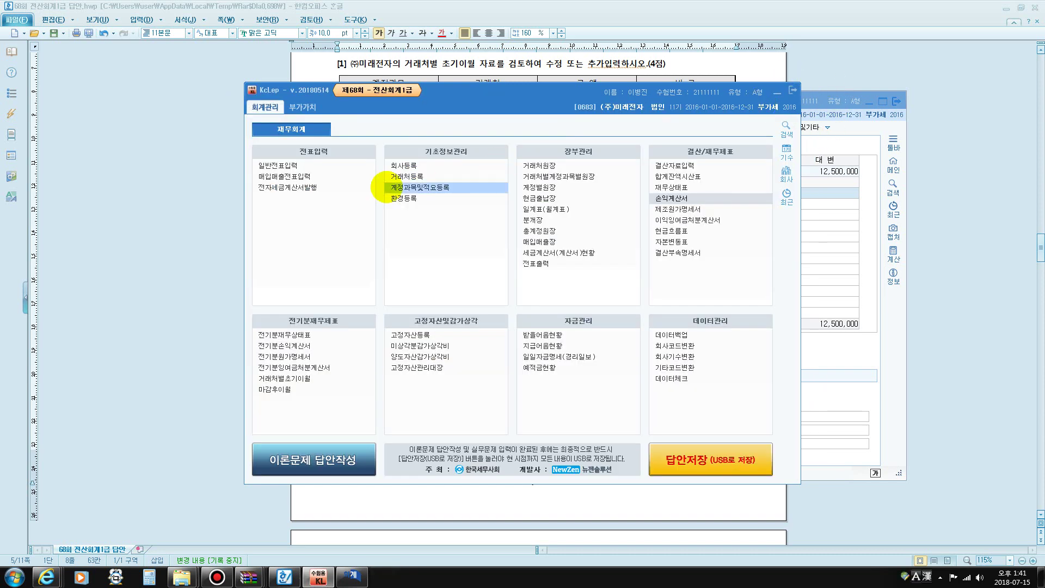
# Start an August 20 general voucher crediting 0108 외상매출금 6,000,000 for (주)금산
pyautogui.click(278, 165)
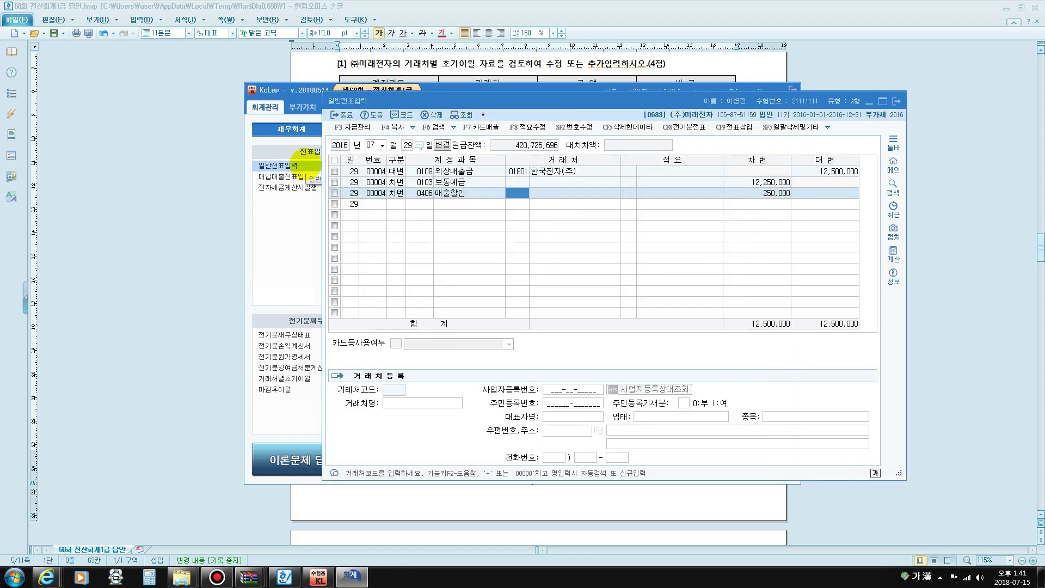
pyautogui.write('08')
pyautogui.click(374, 145)
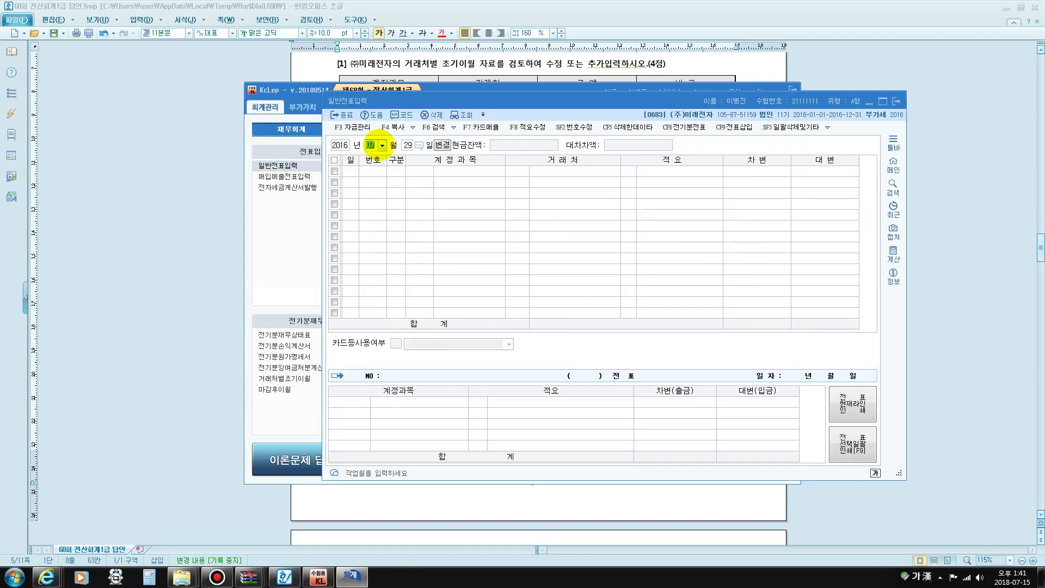
pyautogui.write('0820')
pyautogui.press('Return')
pyautogui.write('4')
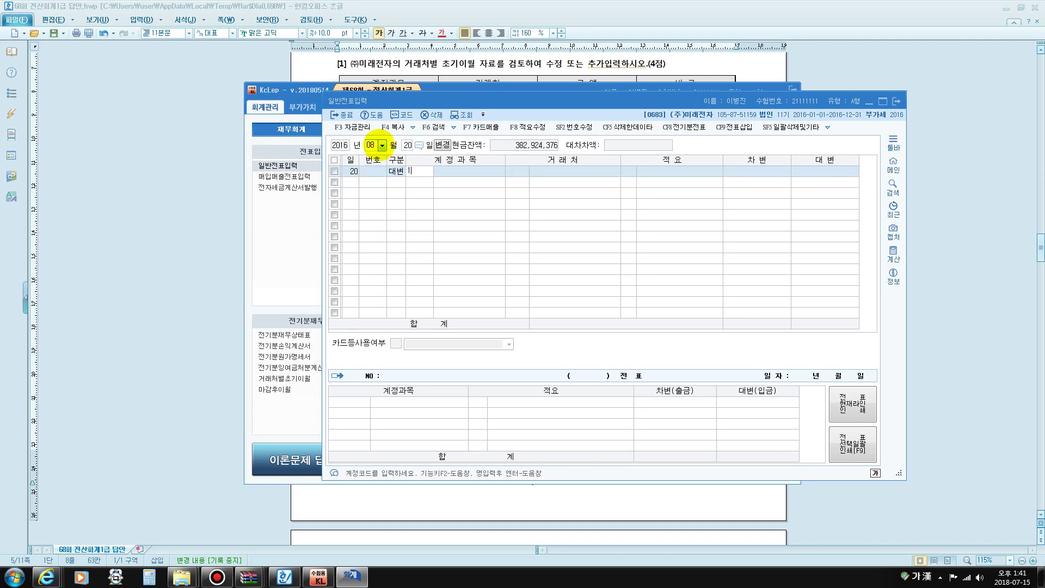
pyautogui.write('108')
pyautogui.press('Return')
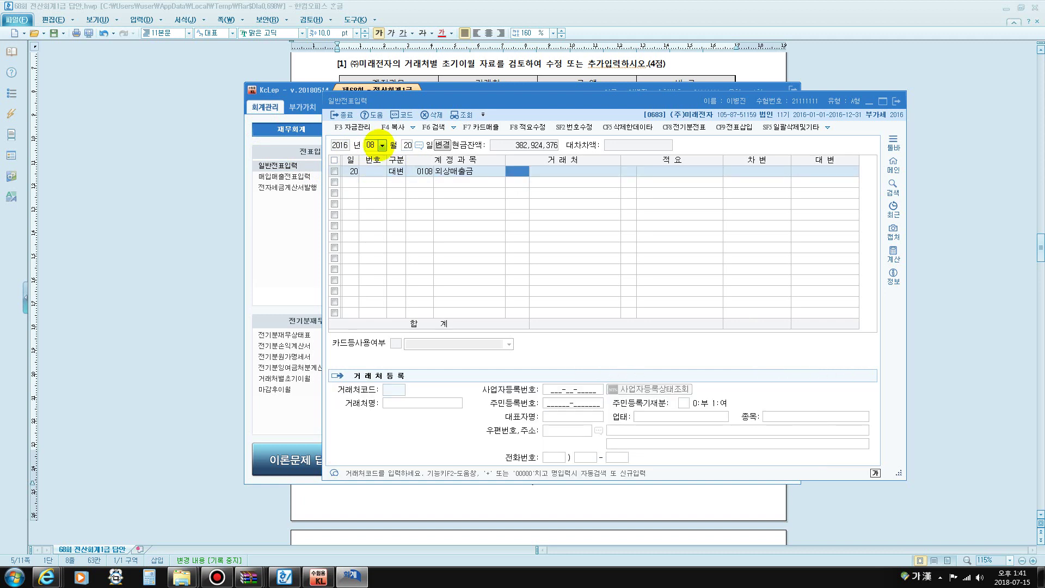
pyautogui.write('금산')
pyautogui.press('Return')
pyautogui.press('Return')
pyautogui.press('Return')
pyautogui.press('Return')
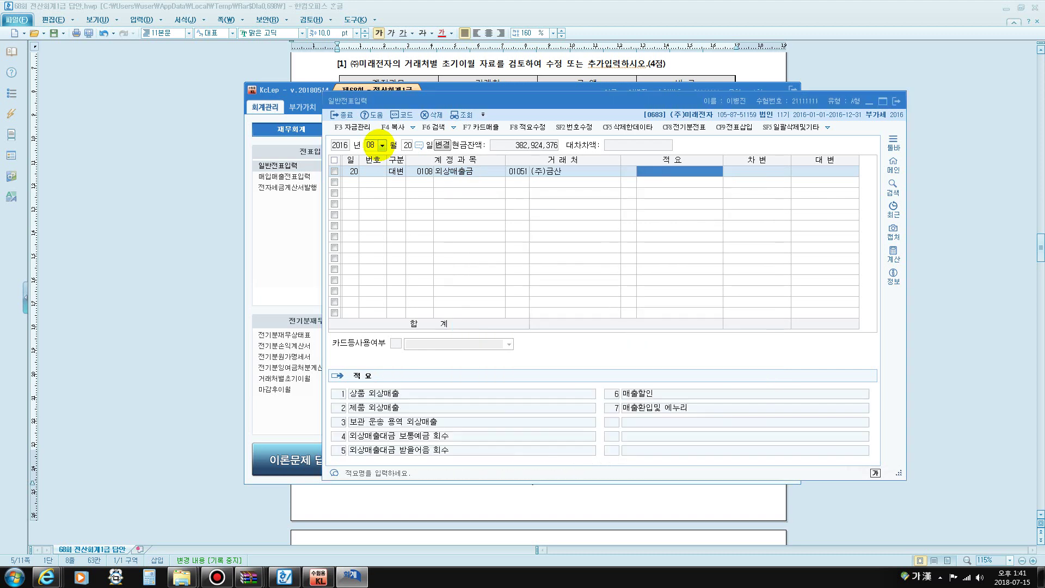
pyautogui.write('6000000')
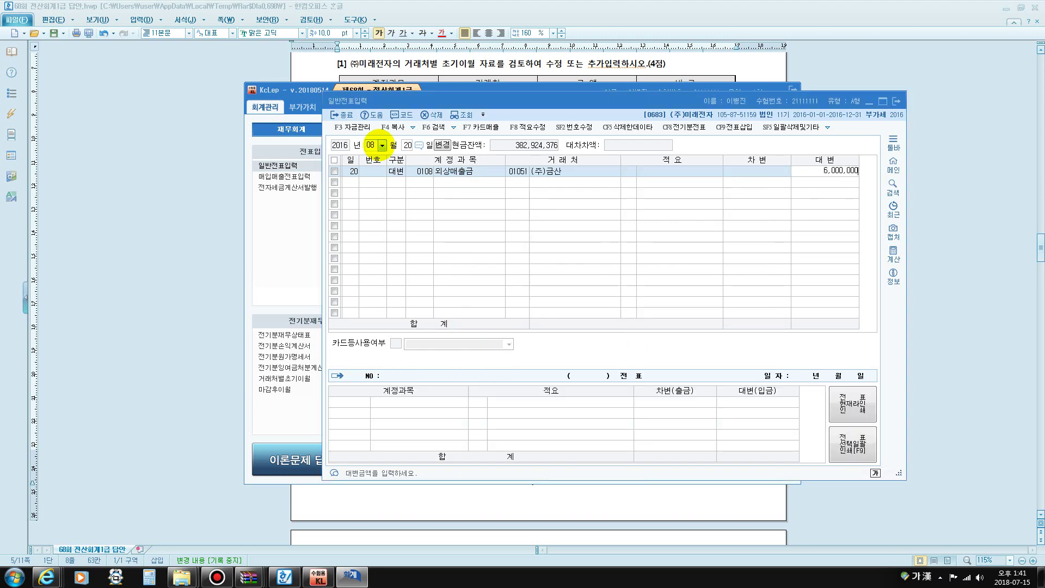
pyautogui.press('Return')
# Debit 0962 전기오류수정손실 for 6,000,000, found through the account code help
pyautogui.write('전기')
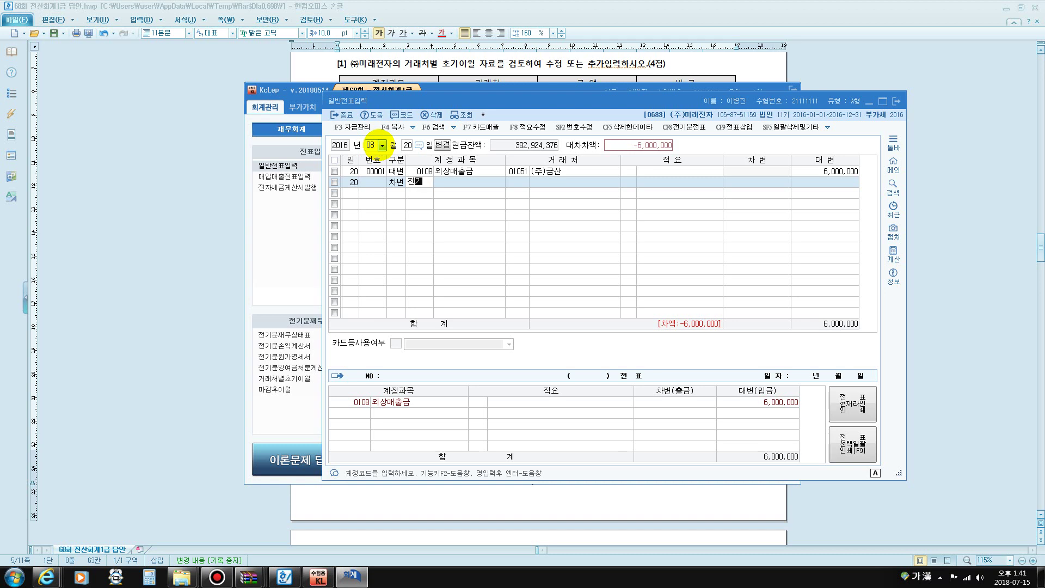
pyautogui.press('Return')
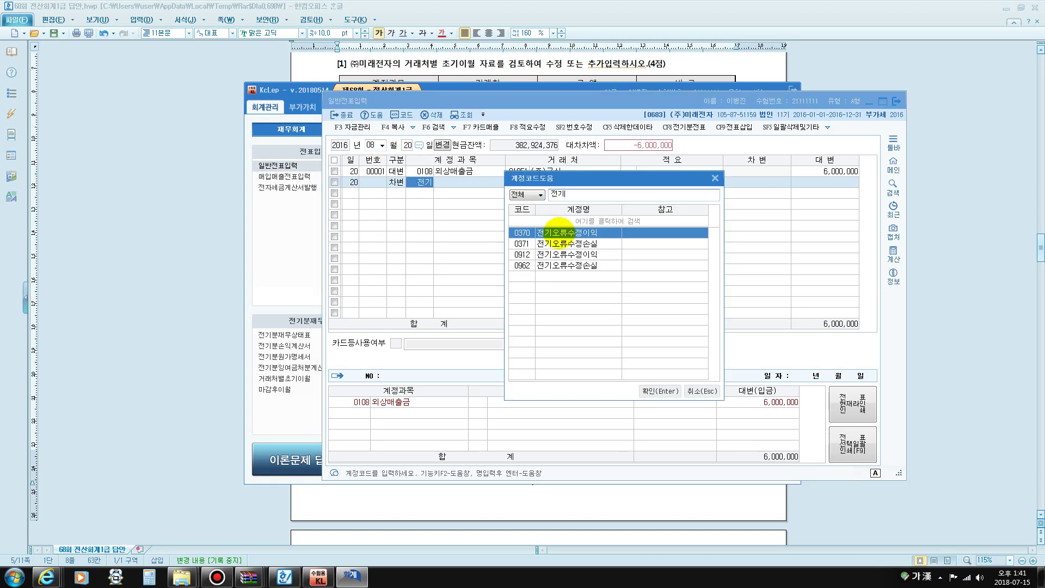
pyautogui.click(575, 267)
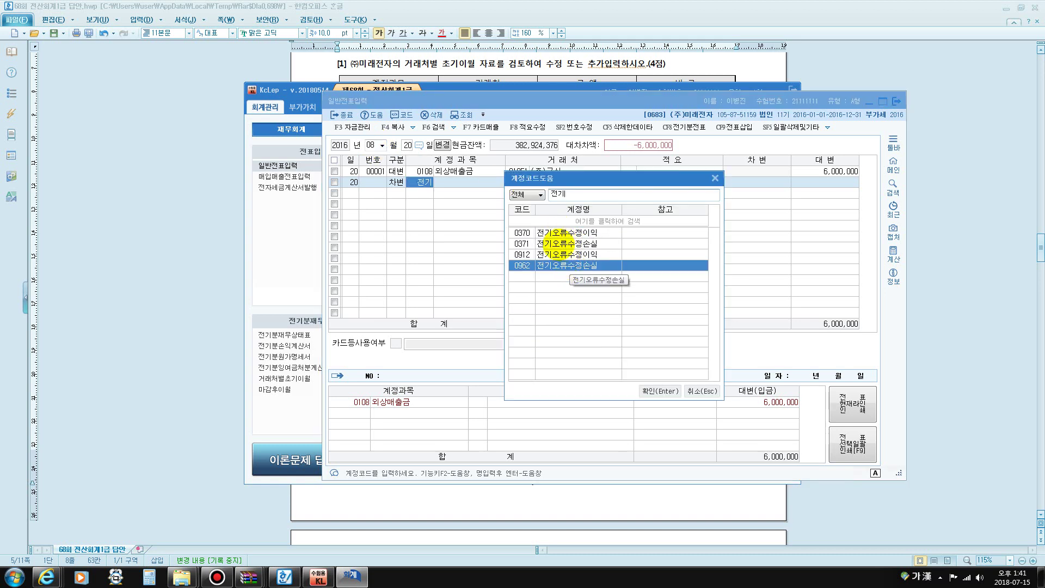
pyautogui.click(558, 244)
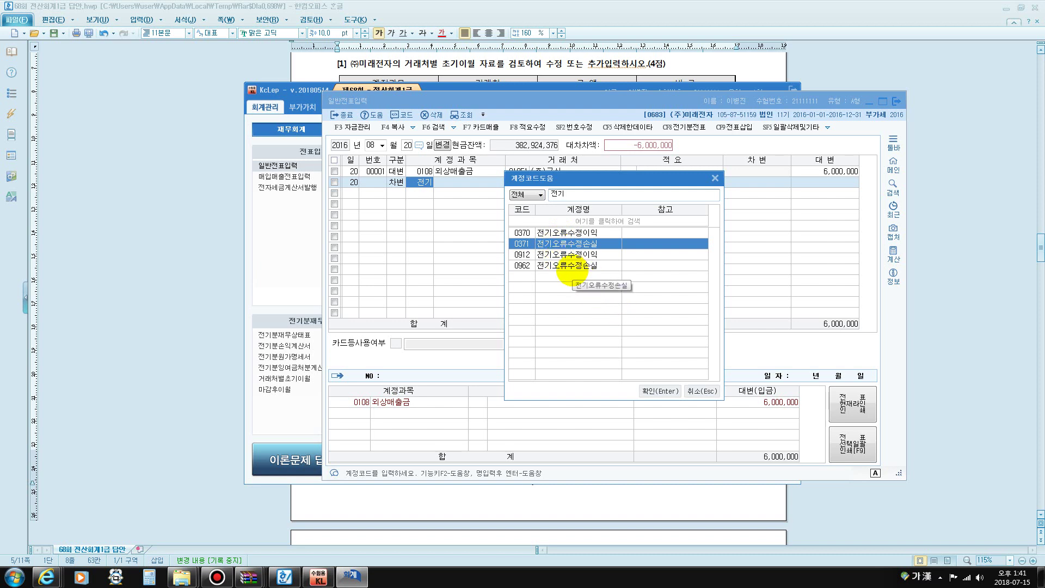
pyautogui.click(575, 267)
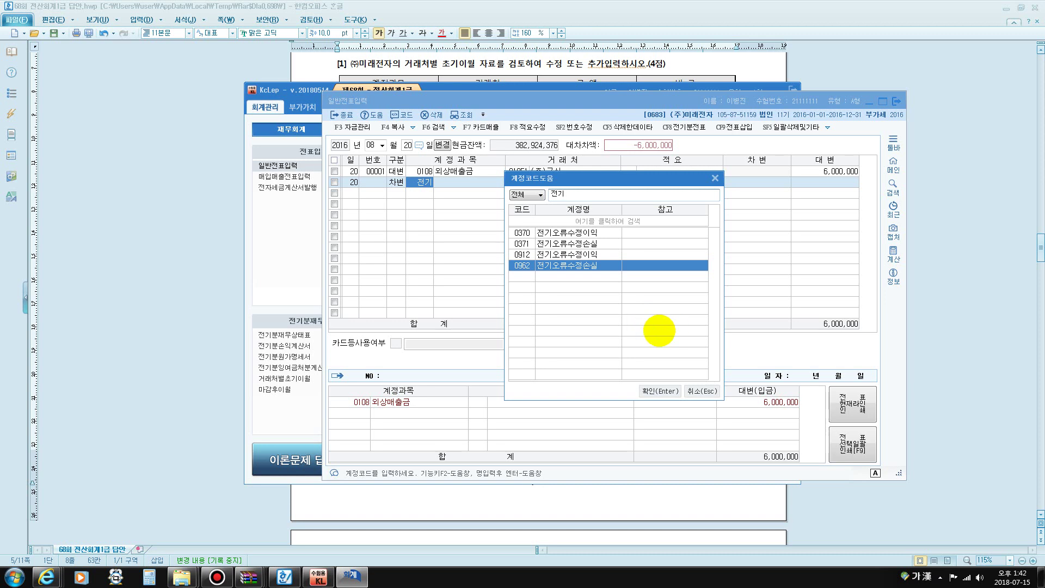
pyautogui.click(667, 391)
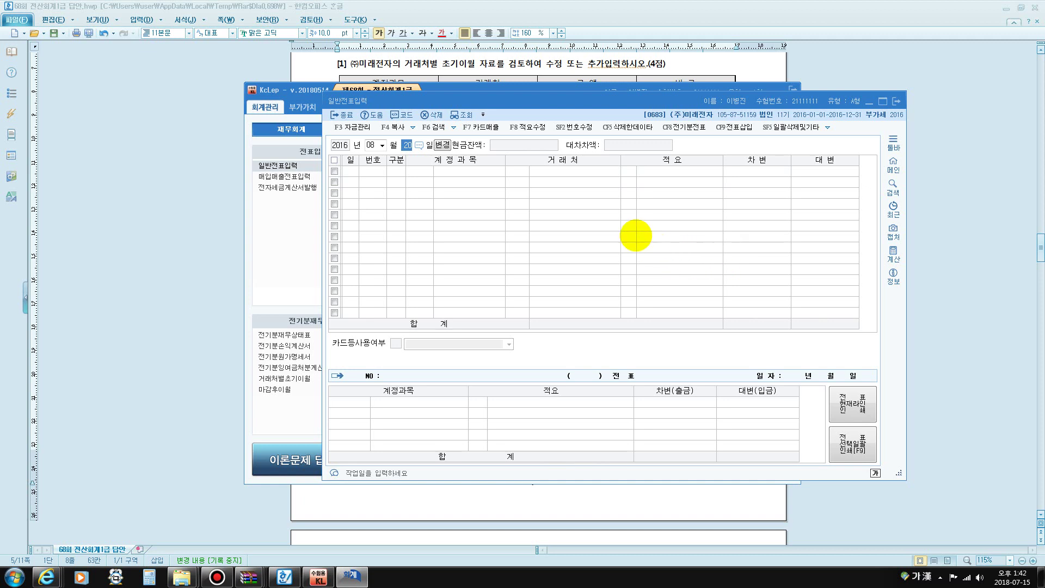
# Change the voucher date to September 1
pyautogui.hotkey('shift', 'Tab')
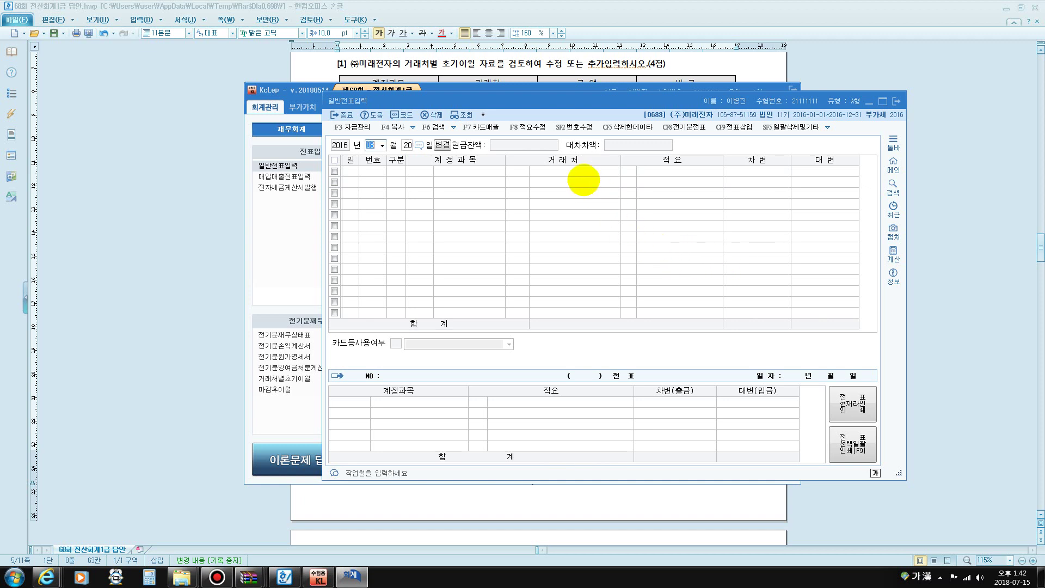
pyautogui.write('09')
pyautogui.press('Return')
pyautogui.write('1')
pyautogui.press('Return')
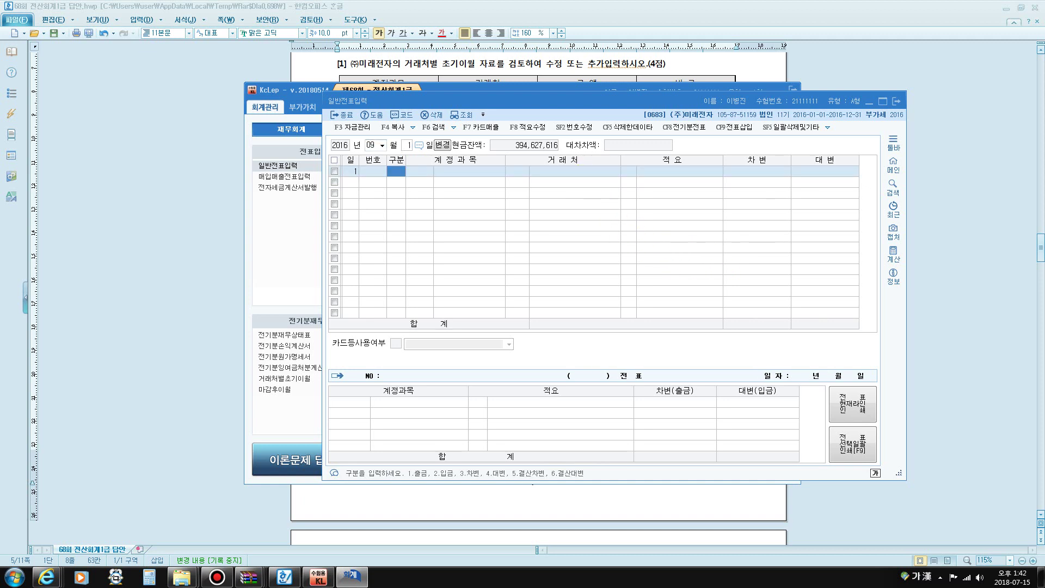
# Credit 0110 받을어음 2,000,000 for customer (주)일신기업 (code 02100)
pyautogui.write('4')
pyautogui.press('Return')
pyautogui.write('0110')
pyautogui.press('Return')
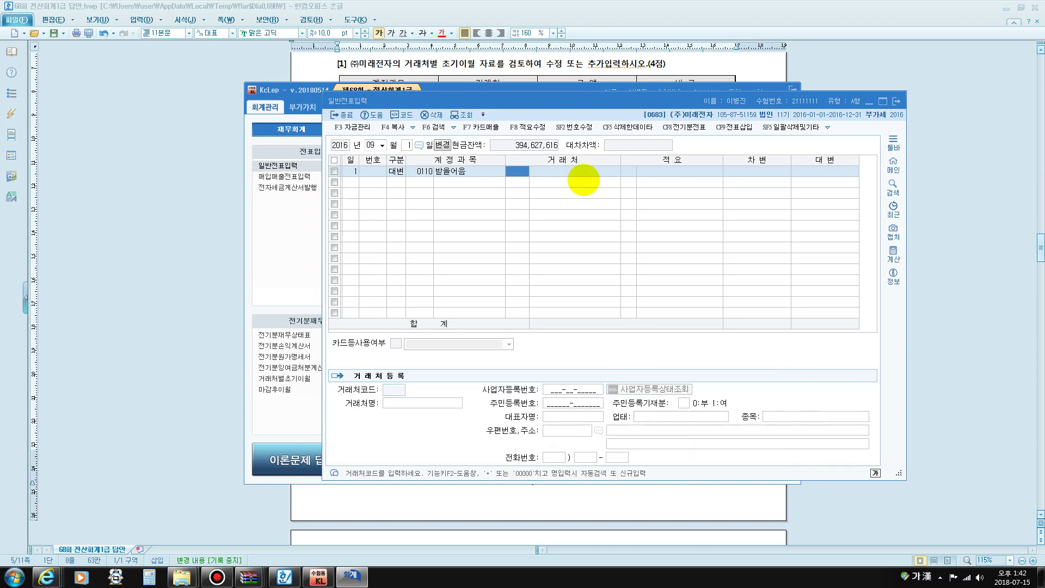
pyautogui.write('02100')
pyautogui.press('Return')
pyautogui.press('Return')
pyautogui.press('Return')
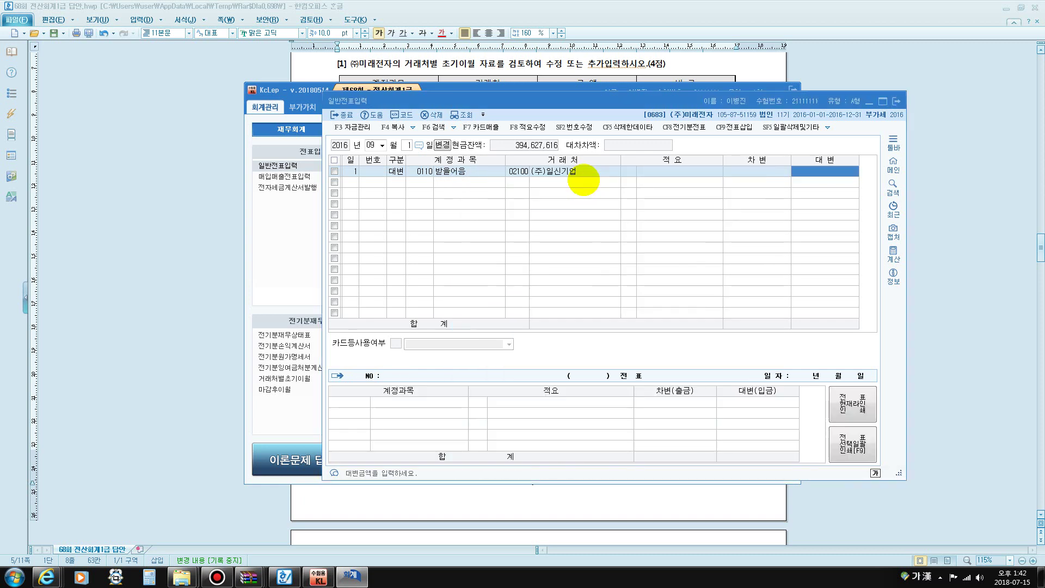
pyautogui.write('2000000')
pyautogui.press('Return')
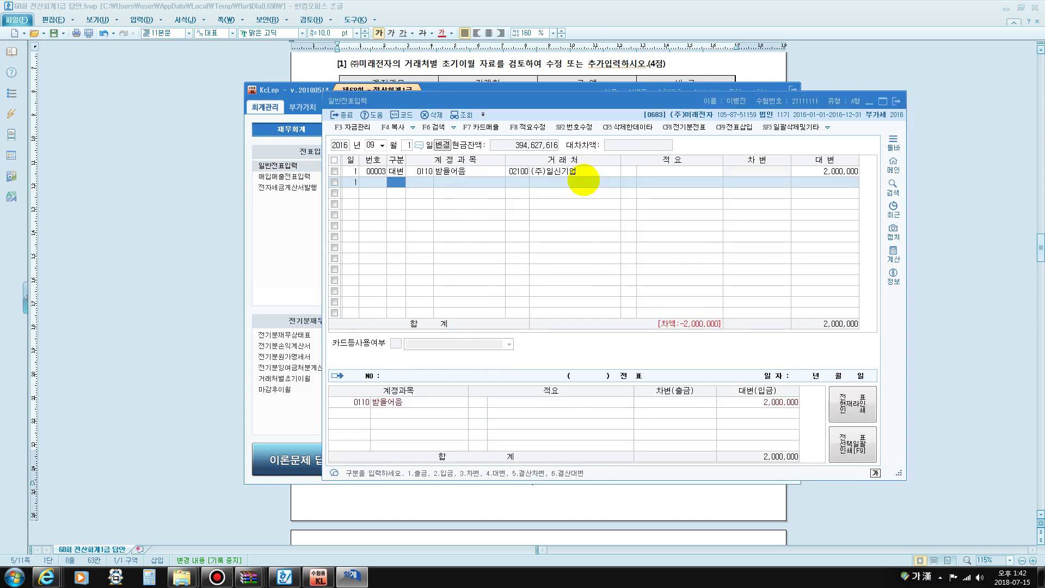
pyautogui.write('3')
# Debit 0103 보통예금 1,970,000 and 0831 수수료비용 30,000 to balance the voucher
pyautogui.press('Return')
pyautogui.write('103')
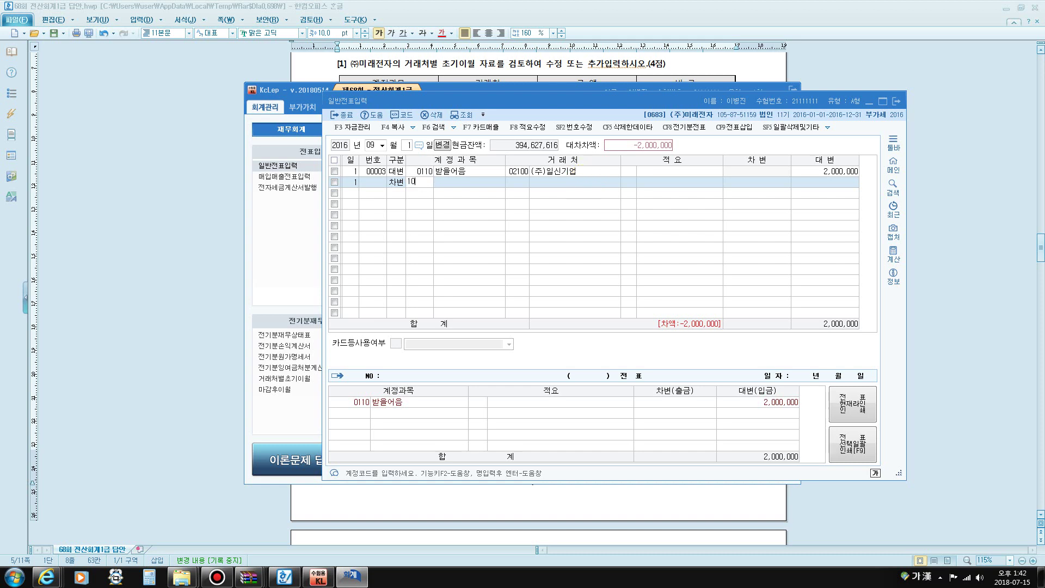
pyautogui.press('Return')
pyautogui.press('Return')
pyautogui.press('Return')
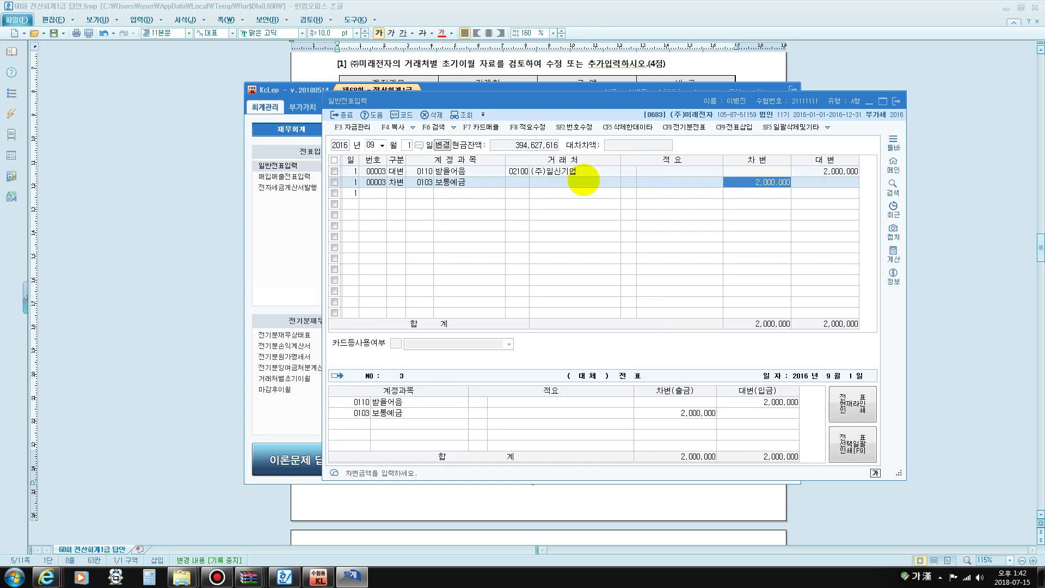
pyautogui.write('1,970')
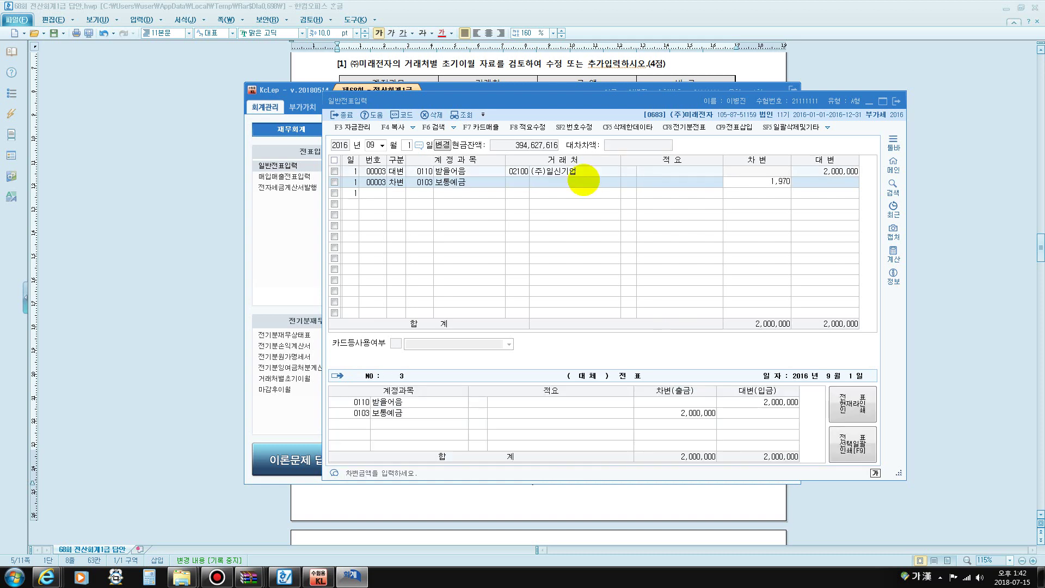
pyautogui.write(',000')
pyautogui.press('Return')
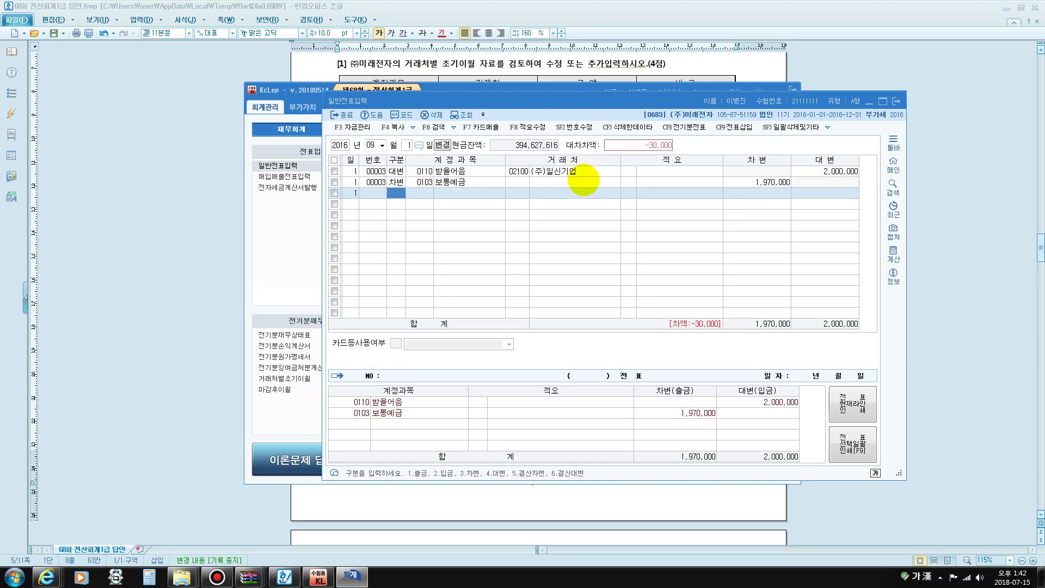
pyautogui.write('3')
pyautogui.press('Return')
pyautogui.write('수수')
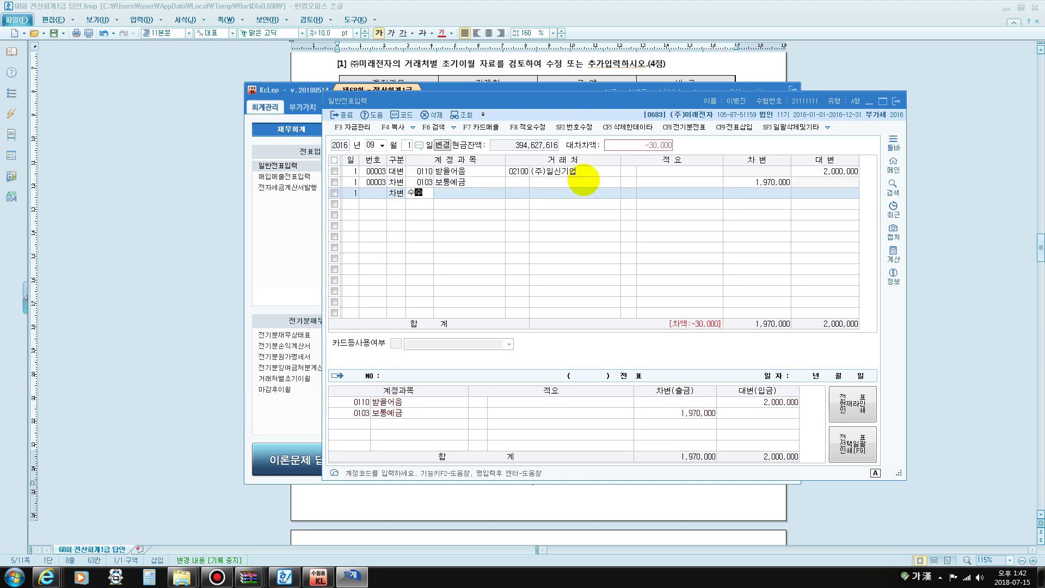
pyautogui.press('Return')
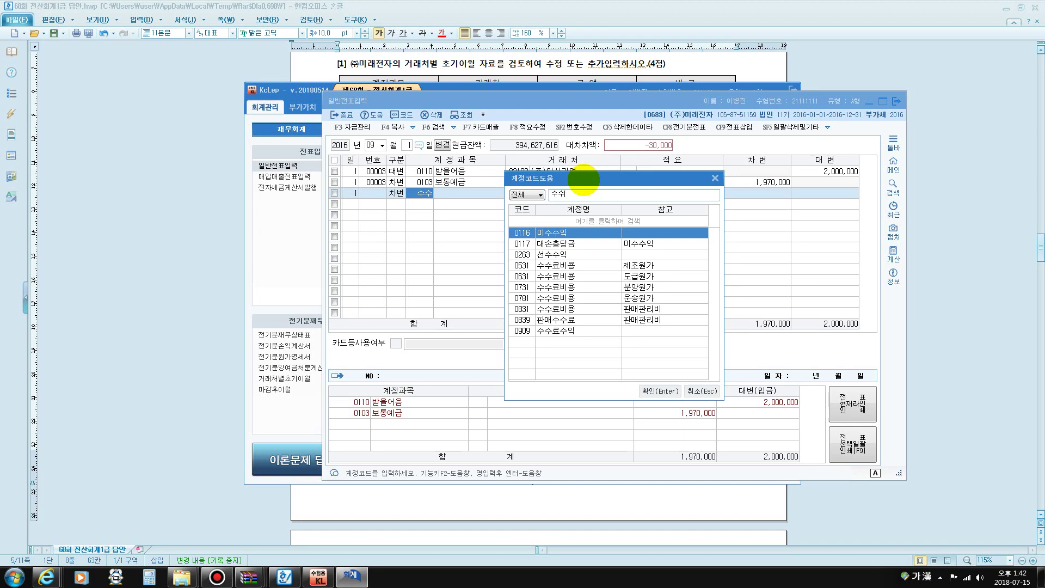
pyautogui.press('Down')
pyautogui.press('Down')
pyautogui.press('Down')
pyautogui.press('Down')
pyautogui.press('Down')
pyautogui.press('Down')
pyautogui.press('Down')
pyautogui.press('Return')
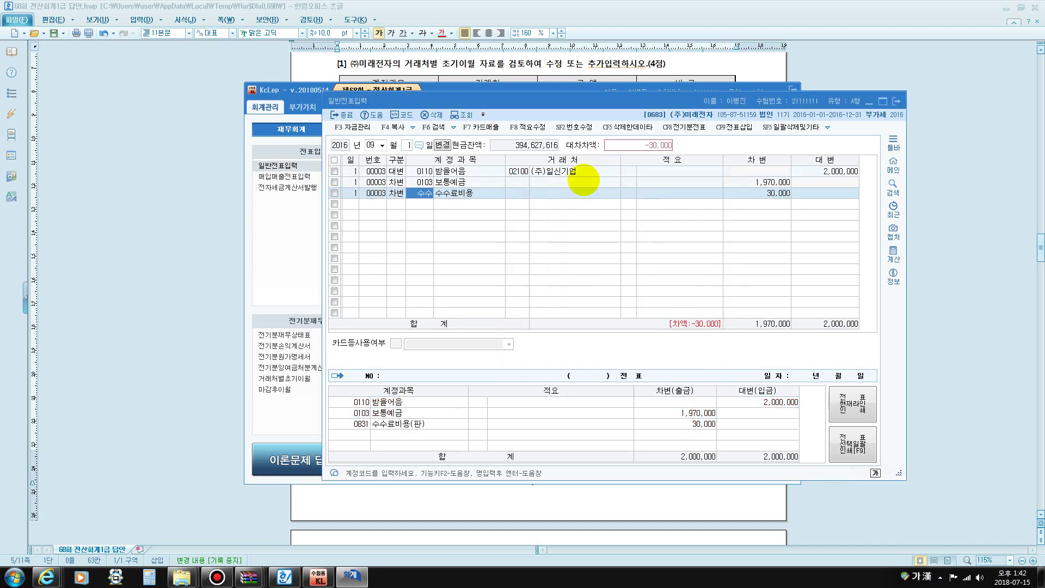
pyautogui.press('Return')
pyautogui.press('Return')
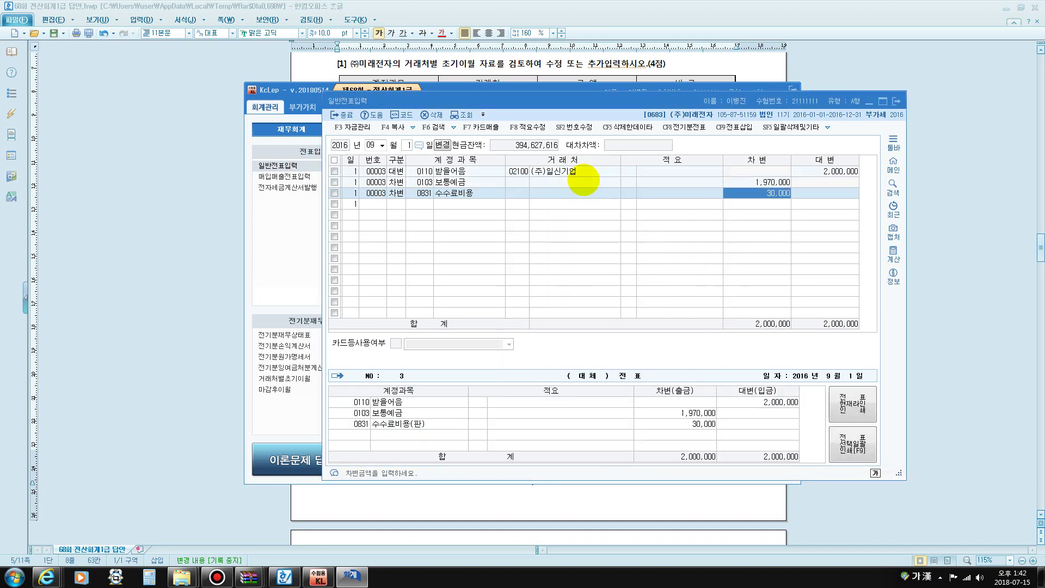
pyautogui.press('Return')
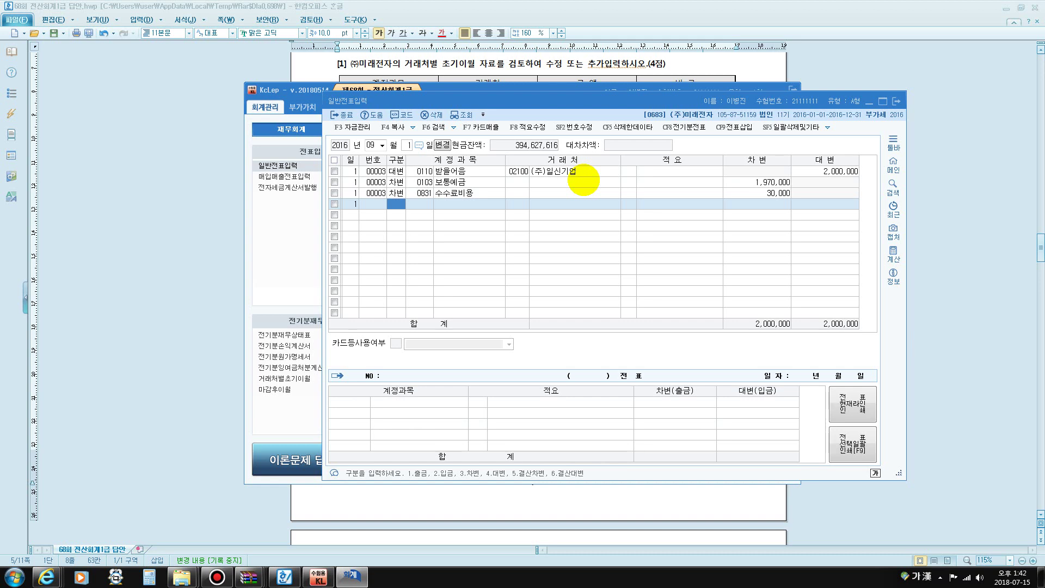
# Switch the voucher date to September 8
pyautogui.click(409, 145)
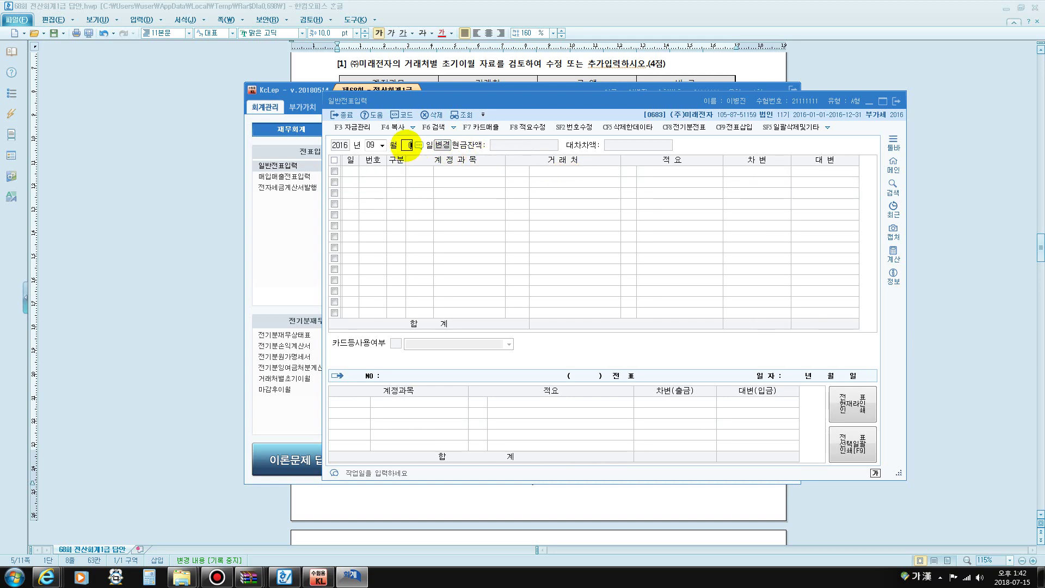
pyautogui.write('8')
pyautogui.press('Return')
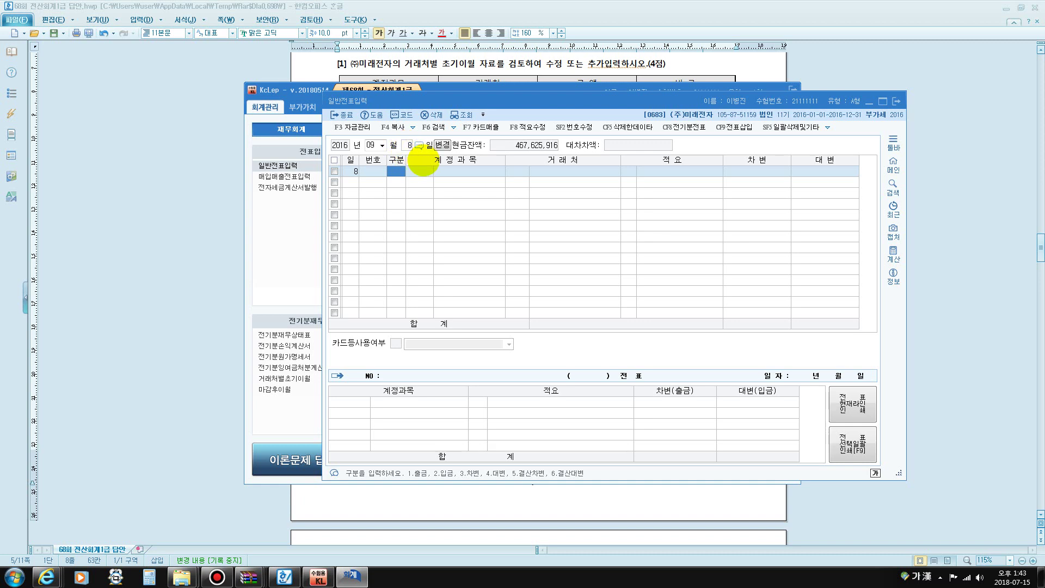
# Load the 거래처원장 for 0108 외상매출금 over January 1 to September 8
pyautogui.click(269, 236)
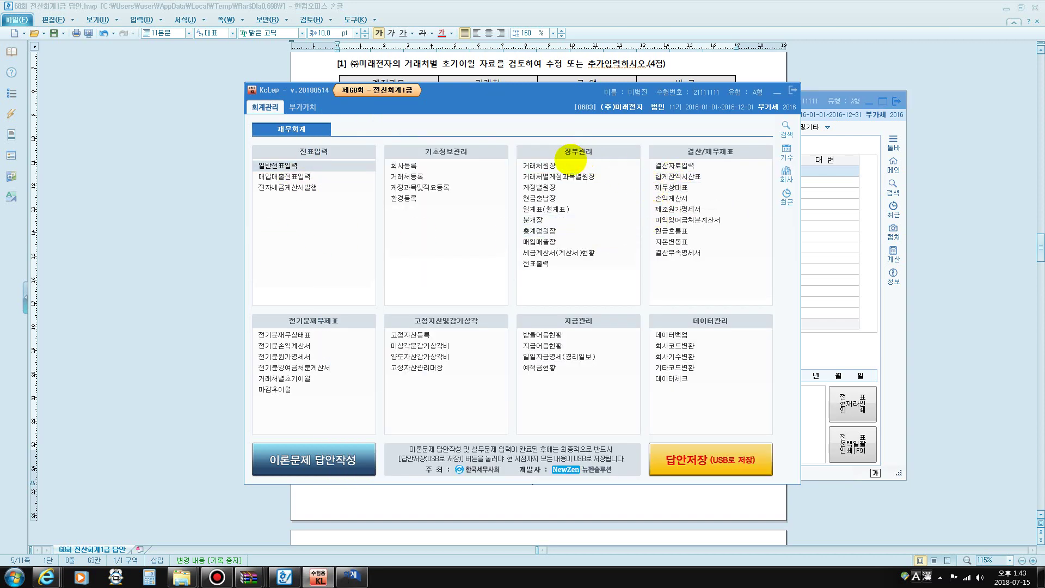
pyautogui.click(556, 164)
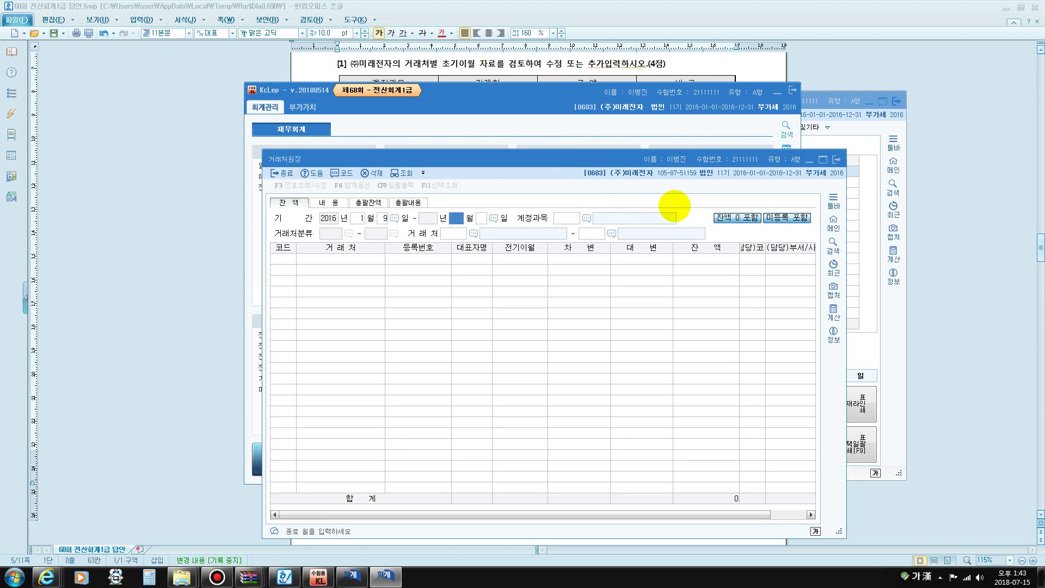
pyautogui.write('1')
pyautogui.press('Return')
pyautogui.write('9')
pyautogui.press('Return')
pyautogui.write('8')
pyautogui.press('Return')
pyautogui.write('108')
pyautogui.press('Return')
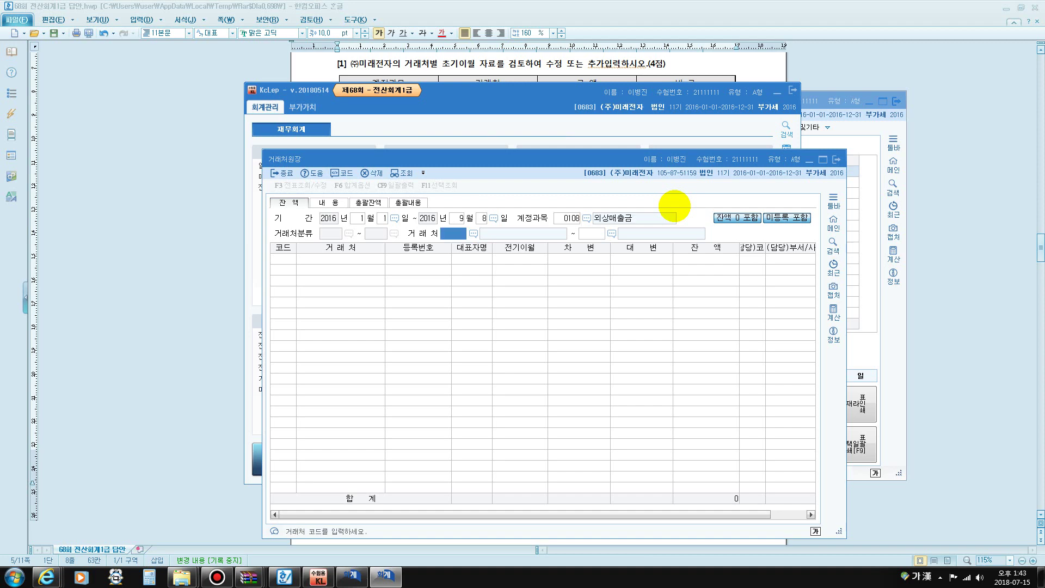
pyautogui.press('Return')
pyautogui.press('Return')
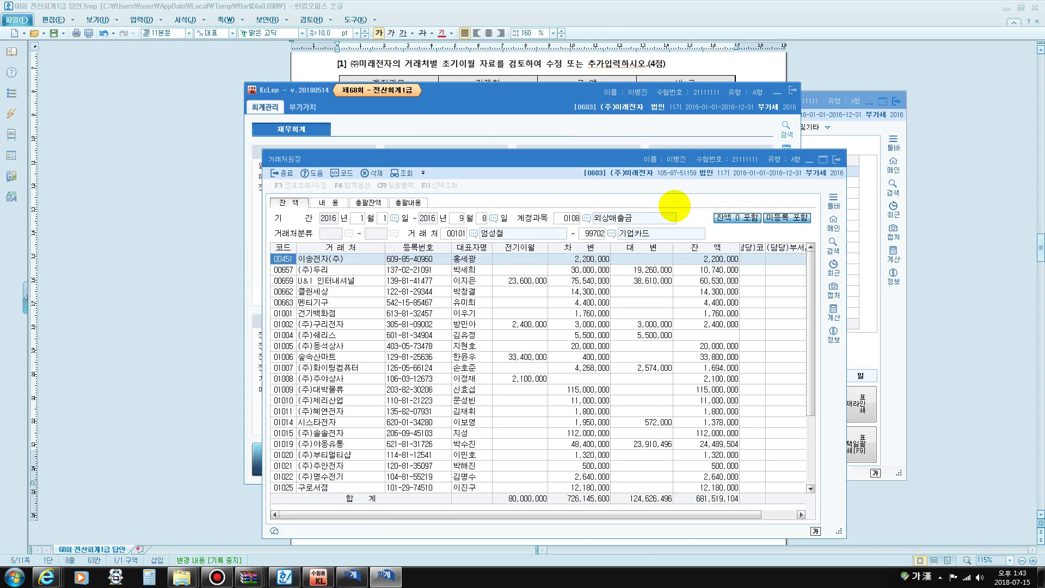
# Find (주)대박물류's 115,000,000 balance, then close the ledger and return to 일반전표입력
pyautogui.hotkey('ctrl', 'f')
pyautogui.write('대박')
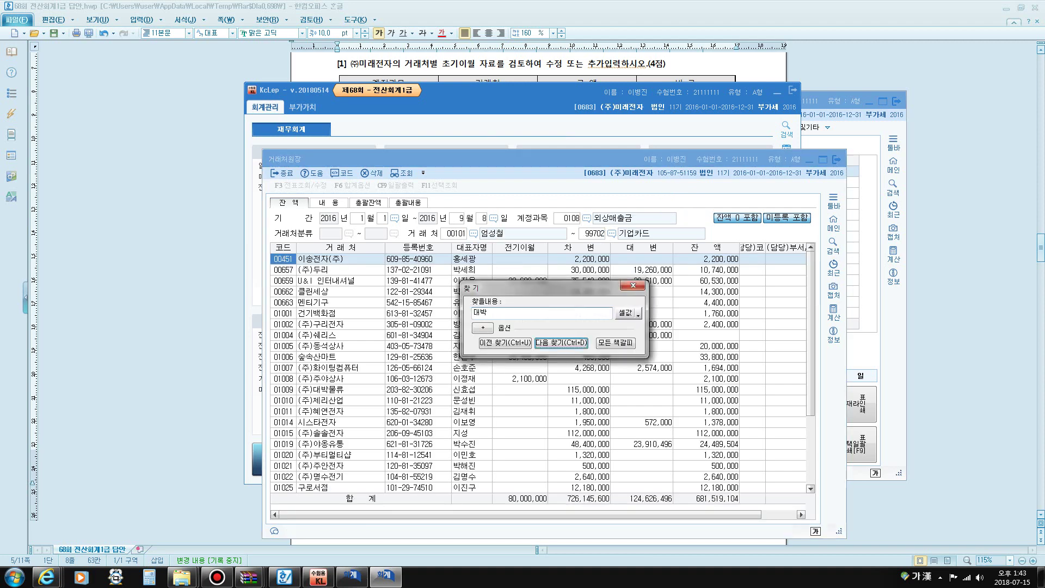
pyautogui.press('Return')
pyautogui.press('Escape')
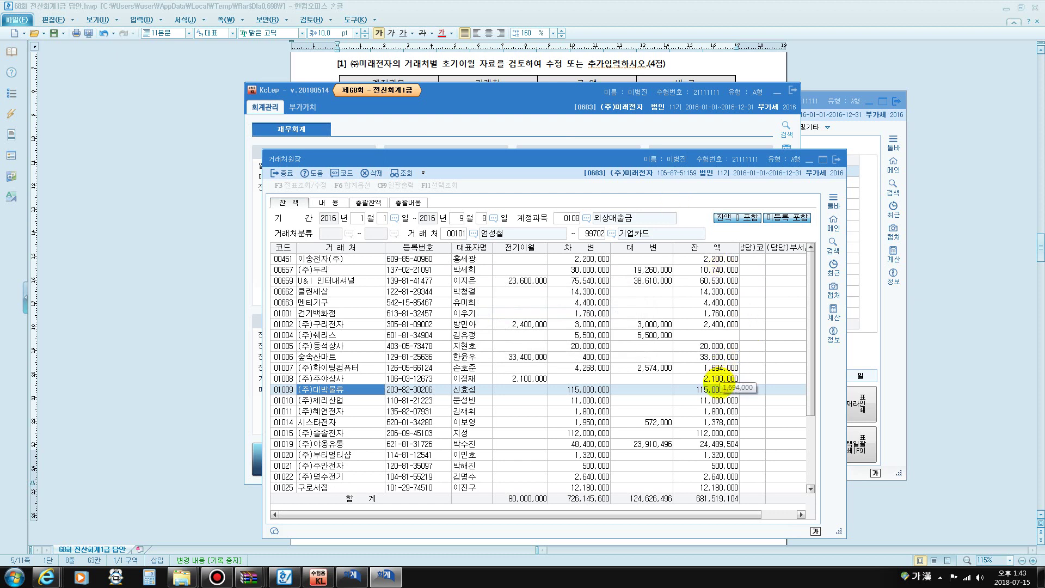
pyautogui.click(713, 389)
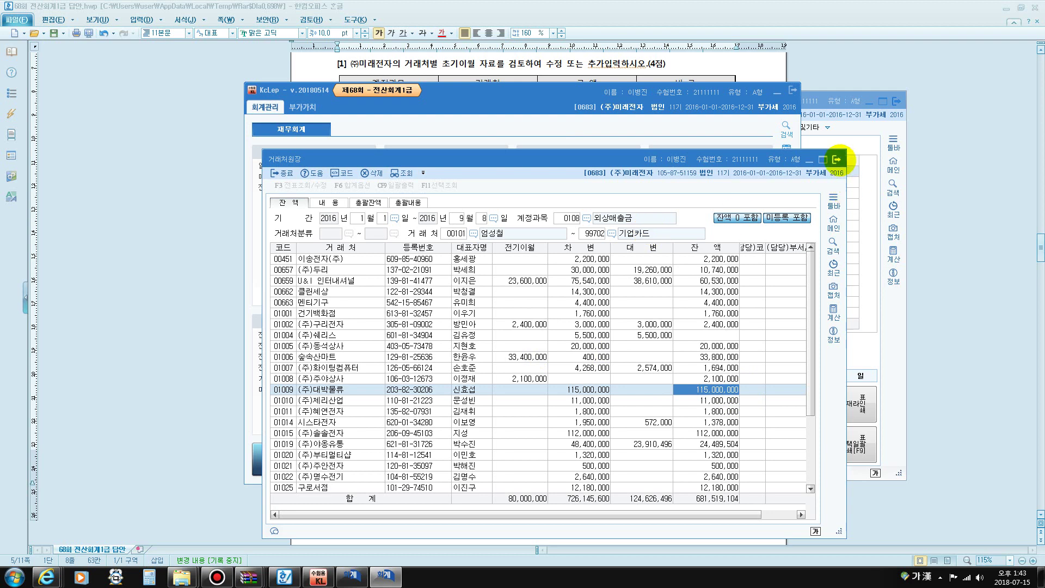
pyautogui.click(836, 159)
pyautogui.click(855, 156)
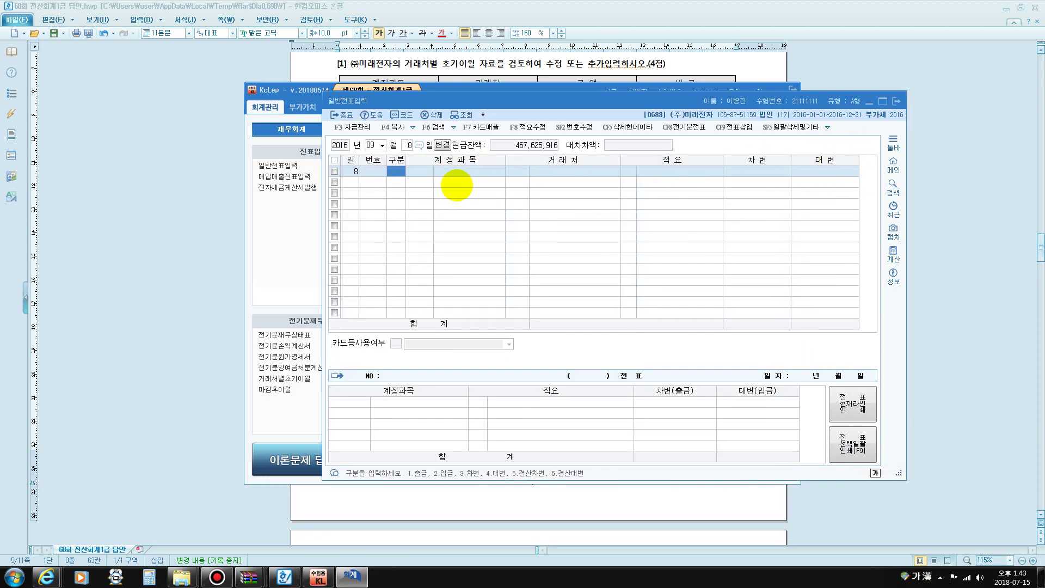
# Credit 0108 외상매출금 115,000,000 for customer (주)대박물류
pyautogui.write('4')
pyautogui.press('Return')
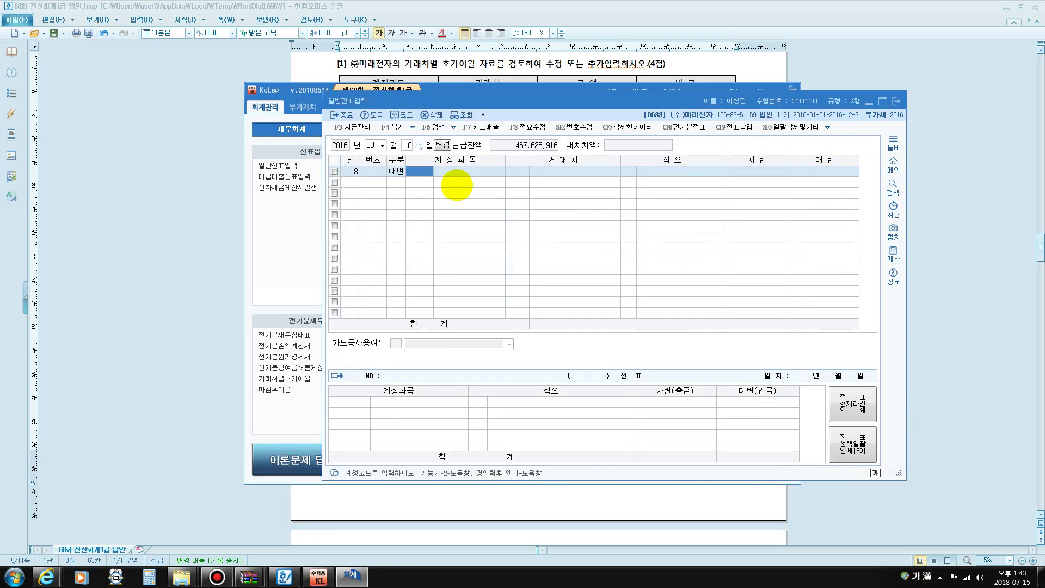
pyautogui.write('108')
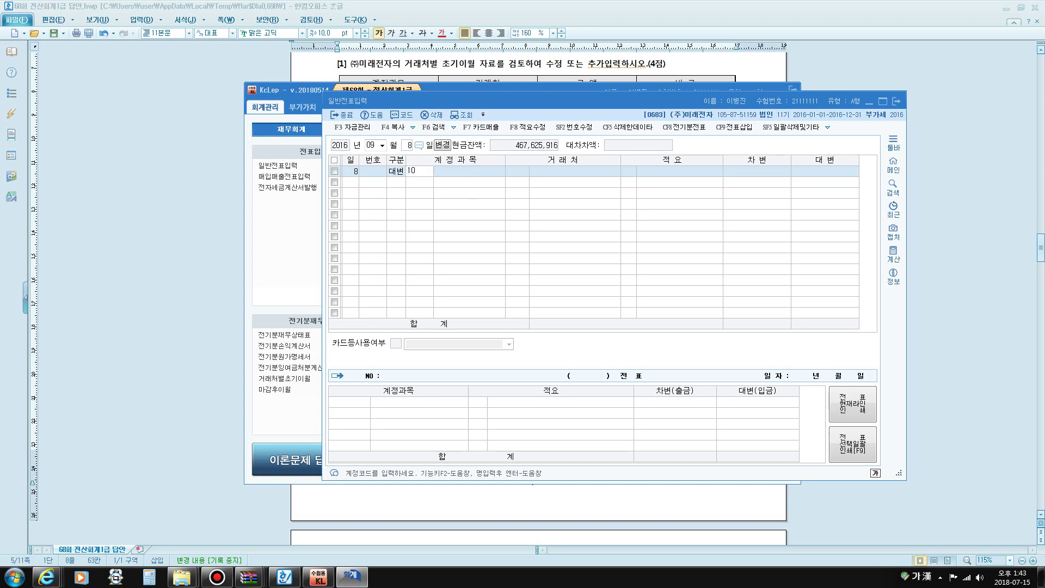
pyautogui.press('Return')
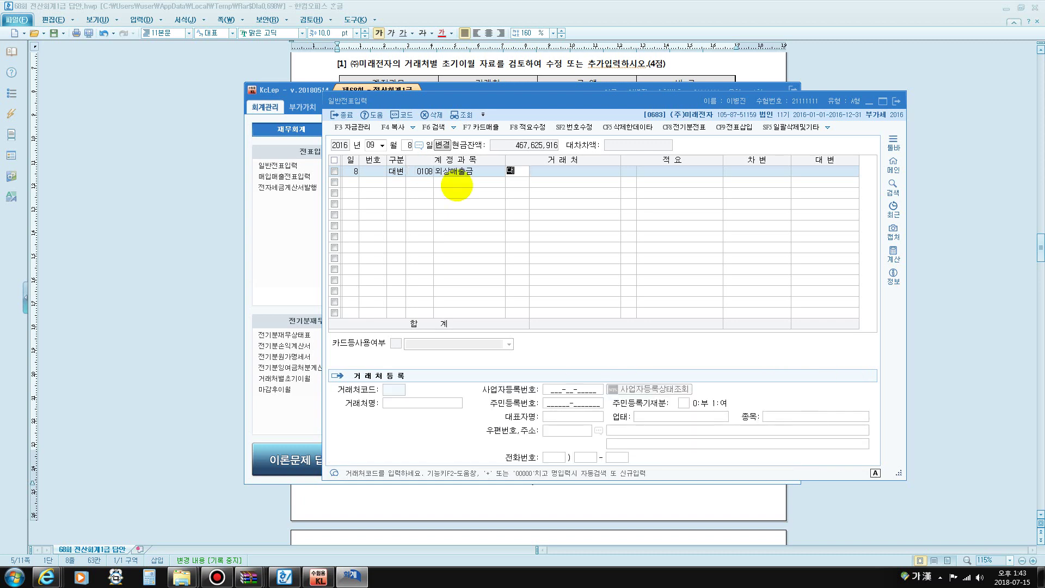
pyautogui.press('F2')
pyautogui.press('Escape')
pyautogui.press('F2')
pyautogui.press('Return')
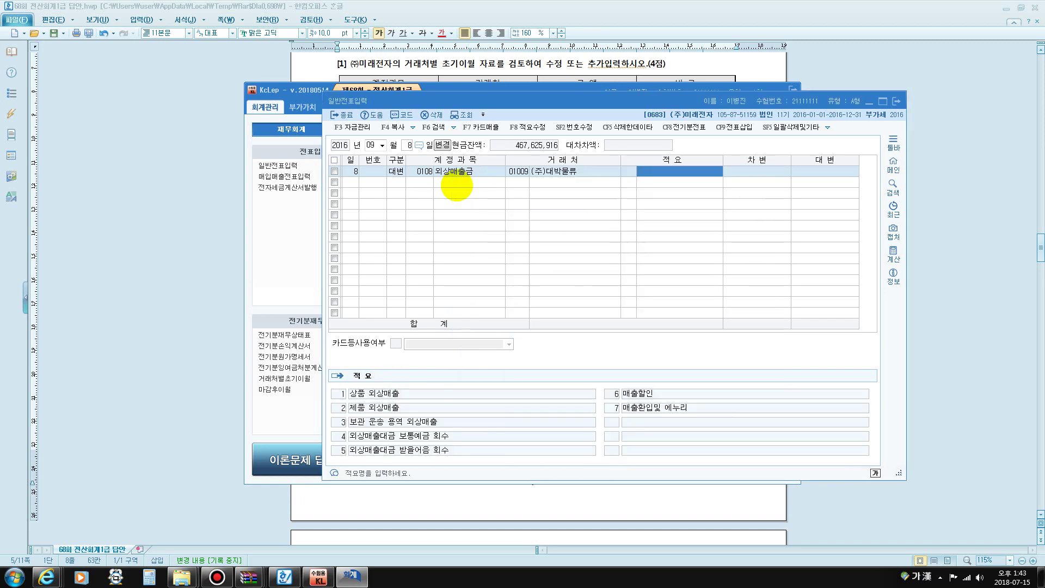
pyautogui.press('Return')
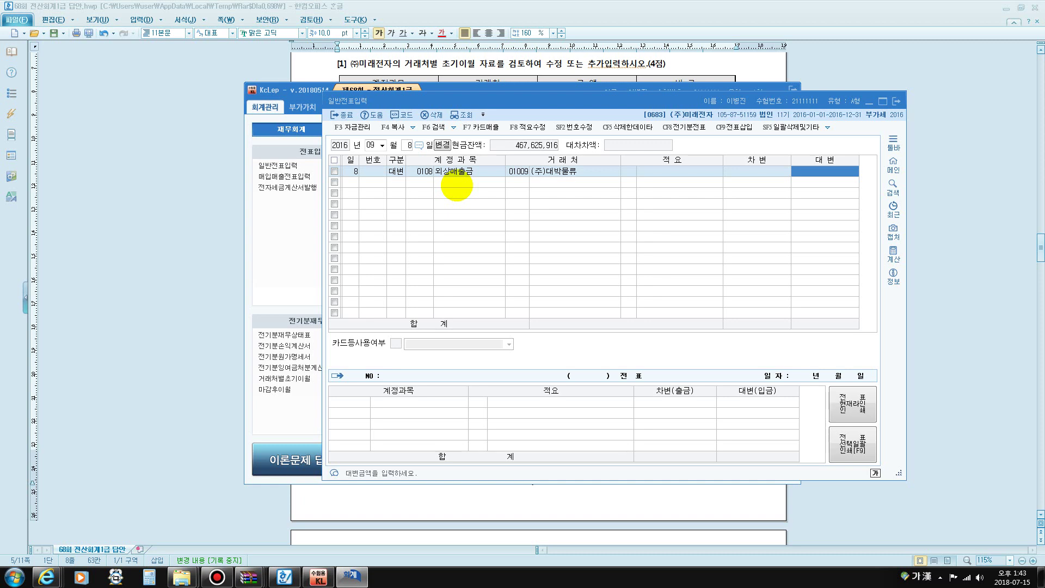
pyautogui.write('115000000')
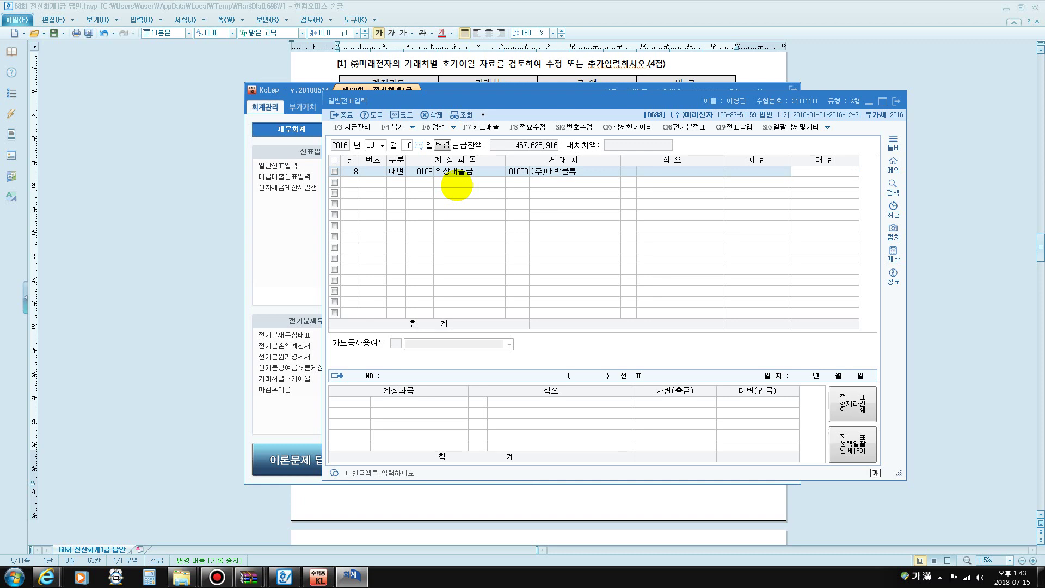
pyautogui.press('Return')
# Debit 0114 단기대여금 115,000,000 for the same customer
pyautogui.write('3')
pyautogui.press('Return')
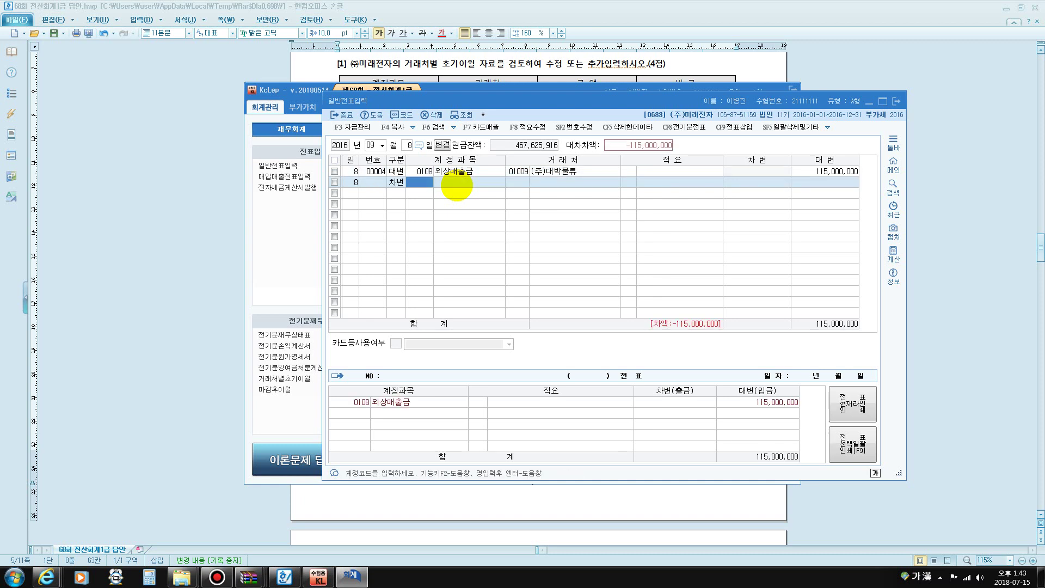
pyautogui.write('ㄷ단기')
pyautogui.press('Return')
pyautogui.press('Return')
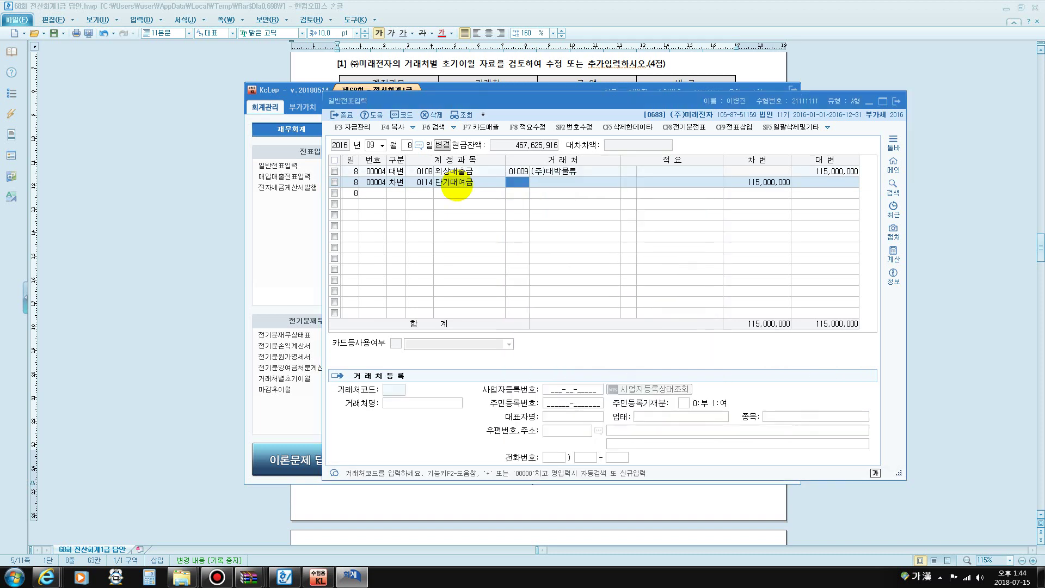
pyautogui.press('Return')
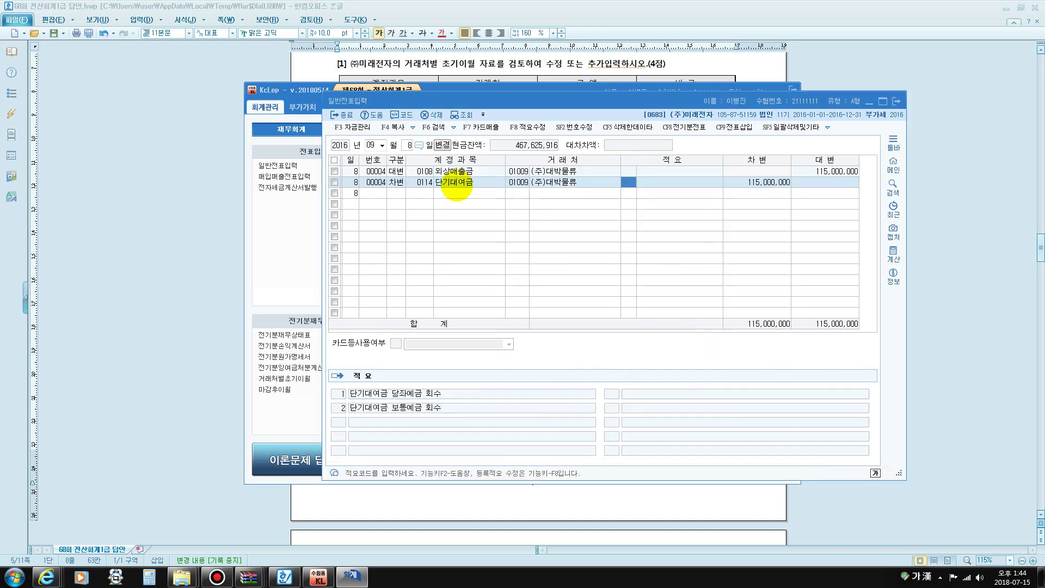
pyautogui.press('Return')
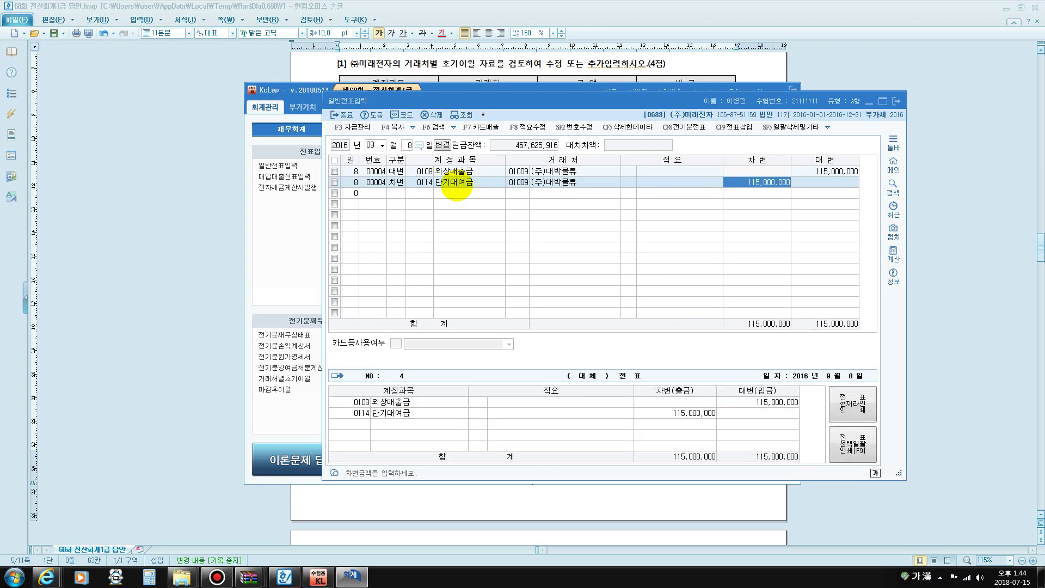
pyautogui.press('Return')
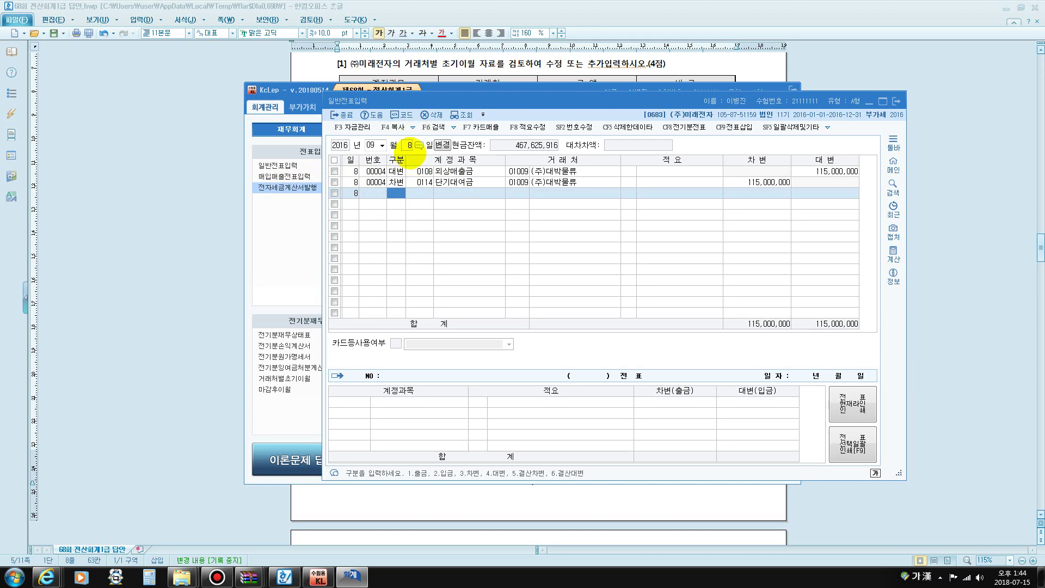
# Start a September 9 voucher debiting 0821 보험료 480,000
pyautogui.click(408, 144)
pyautogui.write('9')
pyautogui.press('Return')
pyautogui.write('3')
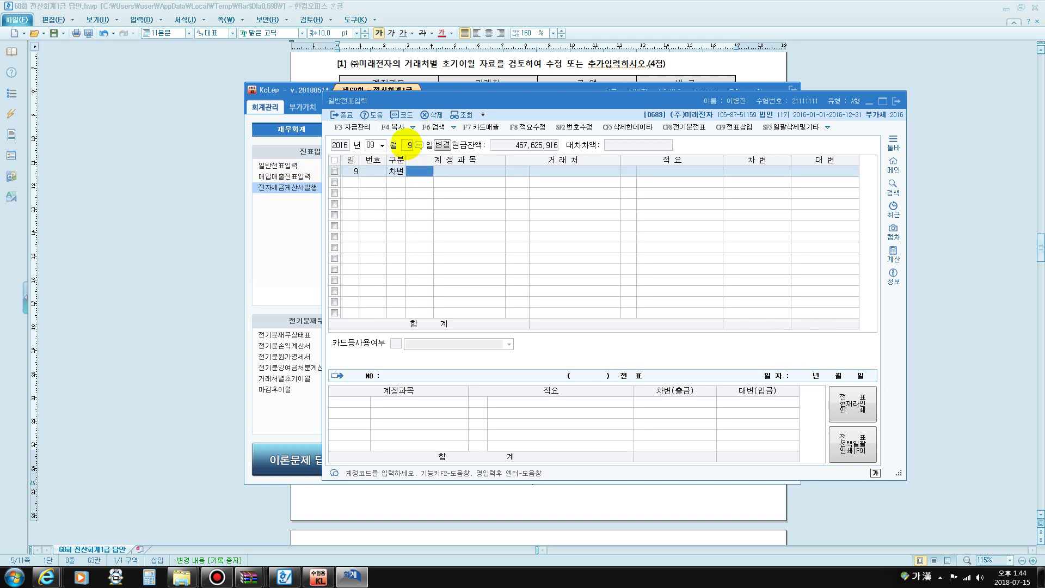
pyautogui.write('821')
pyautogui.press('Return')
pyautogui.press('Return')
pyautogui.press('Return')
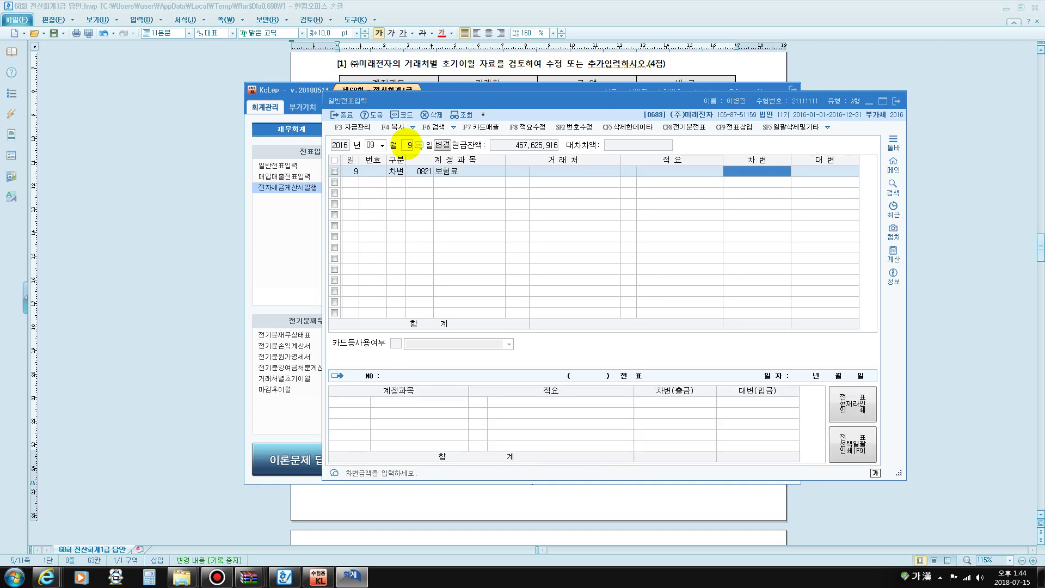
pyautogui.write('4800000')
pyautogui.press('Return')
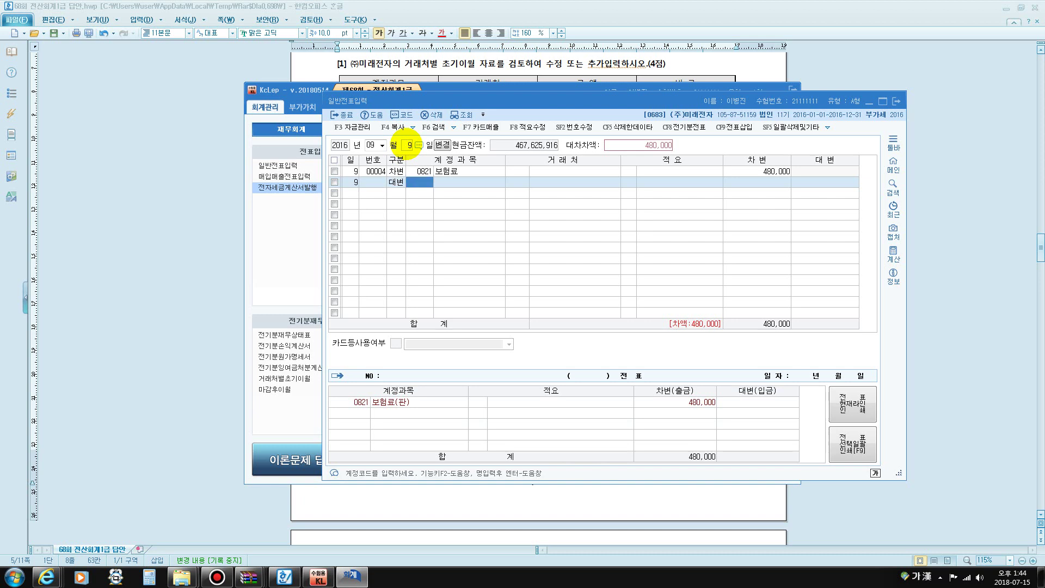
# Credit 0103 보통예금 480,000 and close 일반전표입력
pyautogui.write('103')
pyautogui.press('Return')
pyautogui.press('Return')
pyautogui.press('Return')
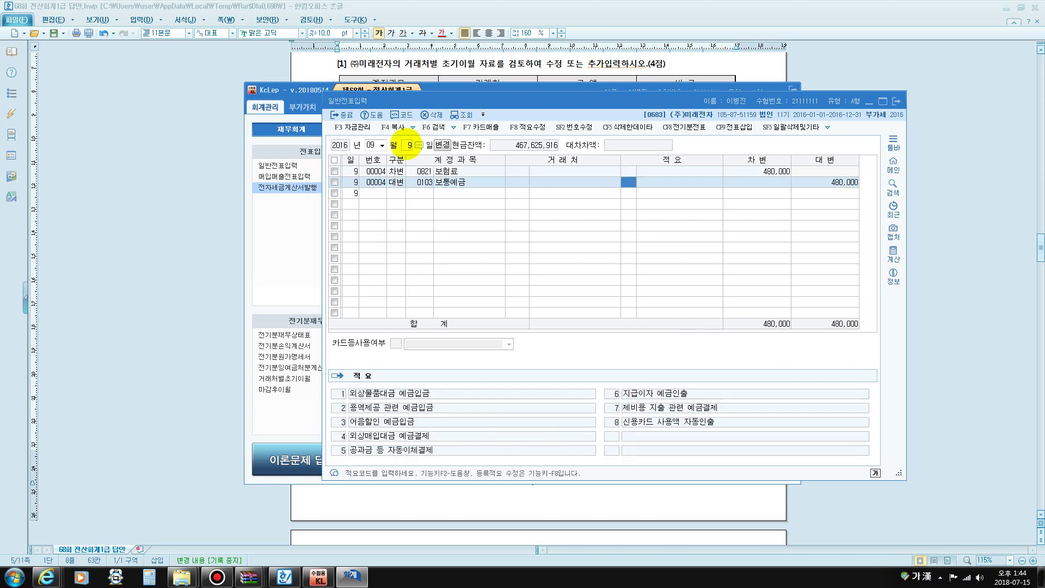
pyautogui.press('Return')
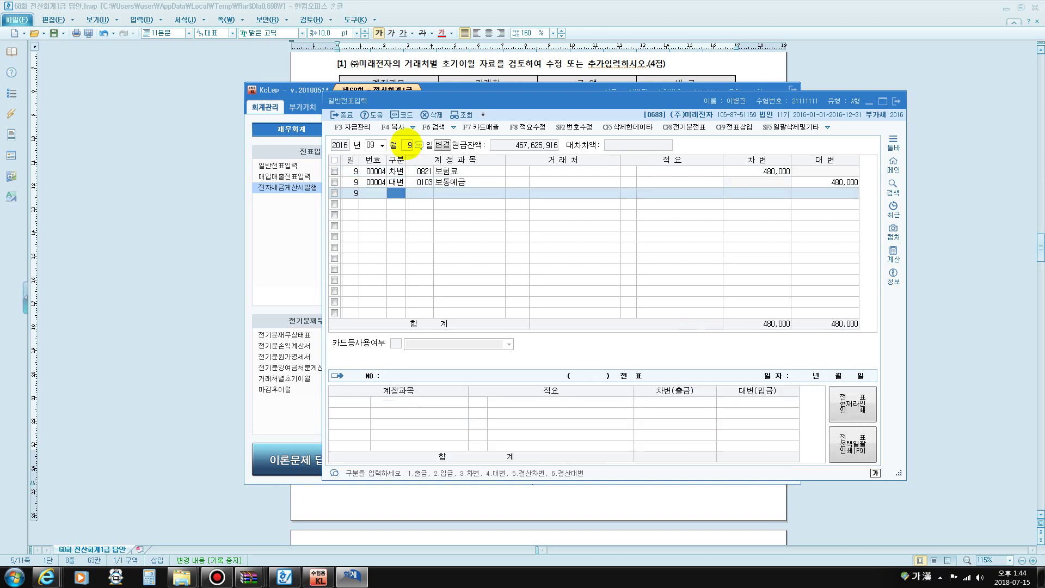
pyautogui.press('Escape')
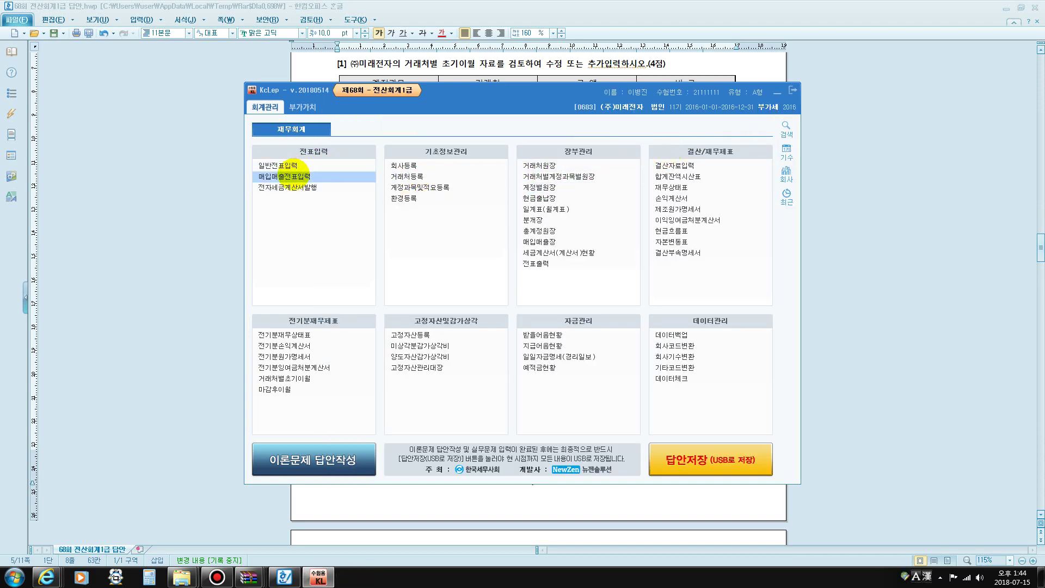
# Open 매입매출전표입력 and set the date to August 25
pyautogui.click(291, 176)
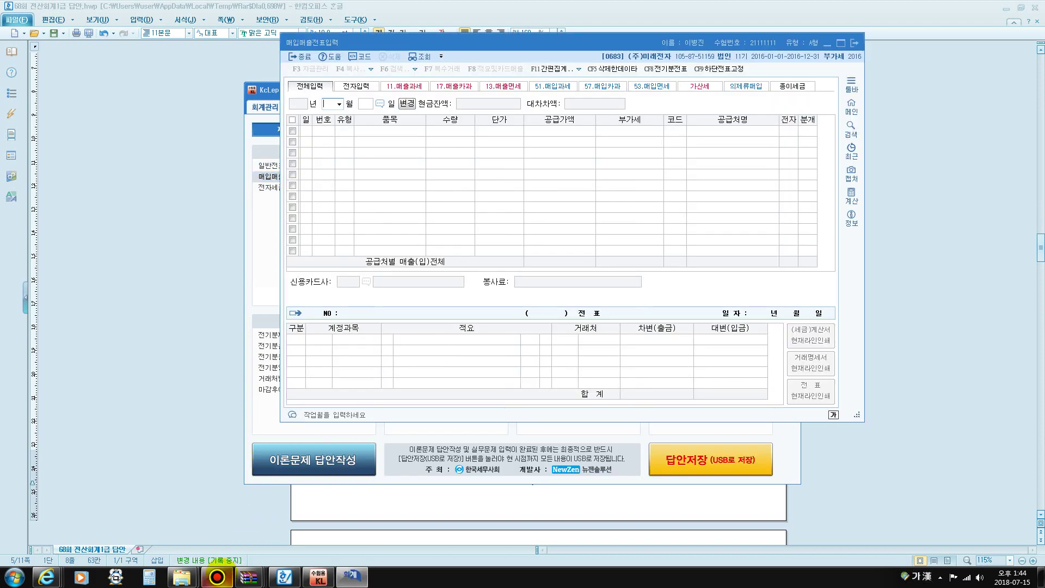
pyautogui.click(218, 576)
pyautogui.click(217, 577)
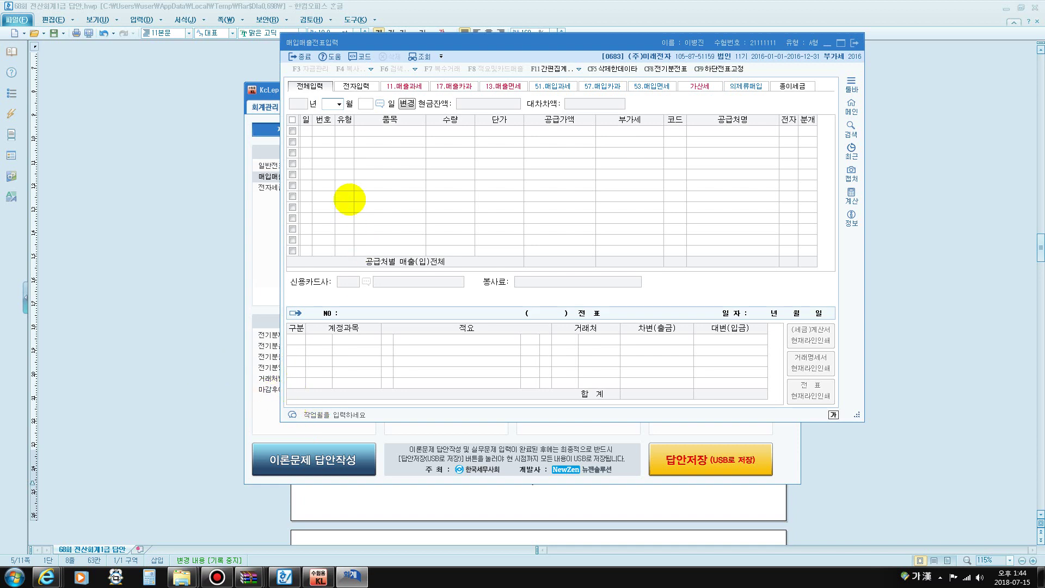
pyautogui.write('08')
pyautogui.press('Return')
pyautogui.write('25')
pyautogui.press('Return')
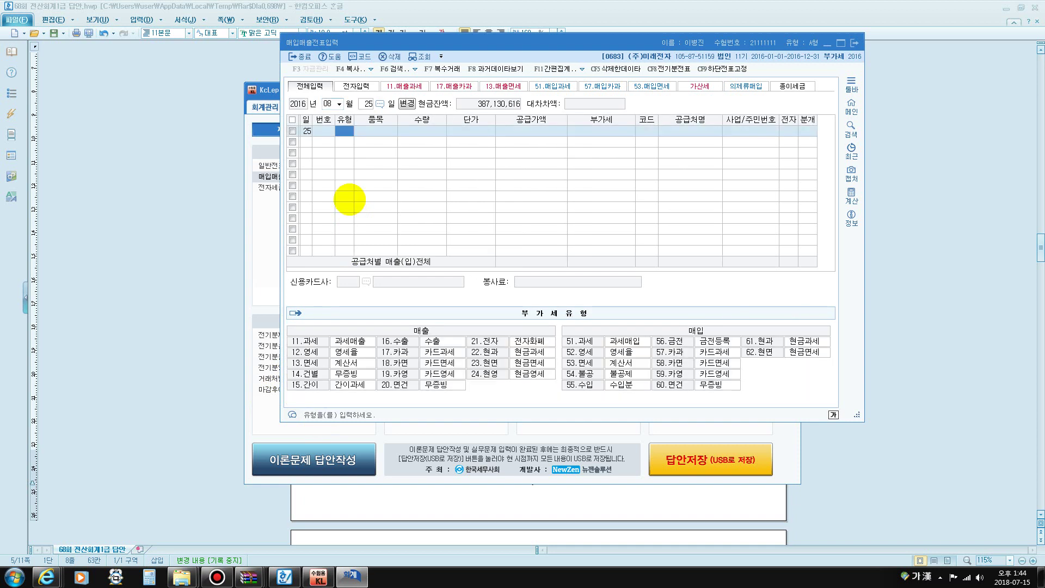
# Enter a type 11 과세 sale of item 제품a with supply amount -8,000,000
pyautogui.write('11')
pyautogui.press('Return')
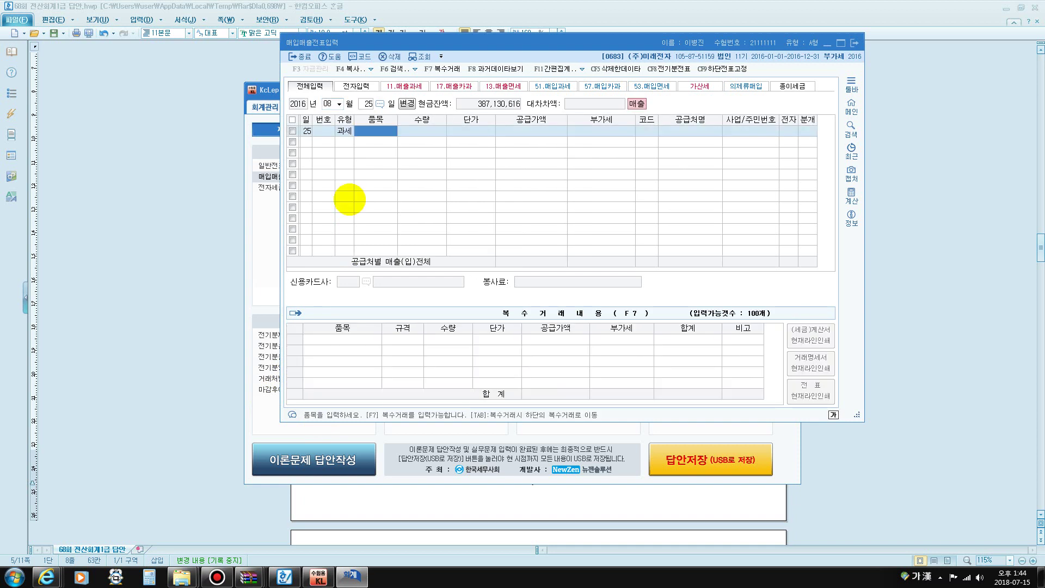
pyautogui.write('제품')
pyautogui.press('Hangul')
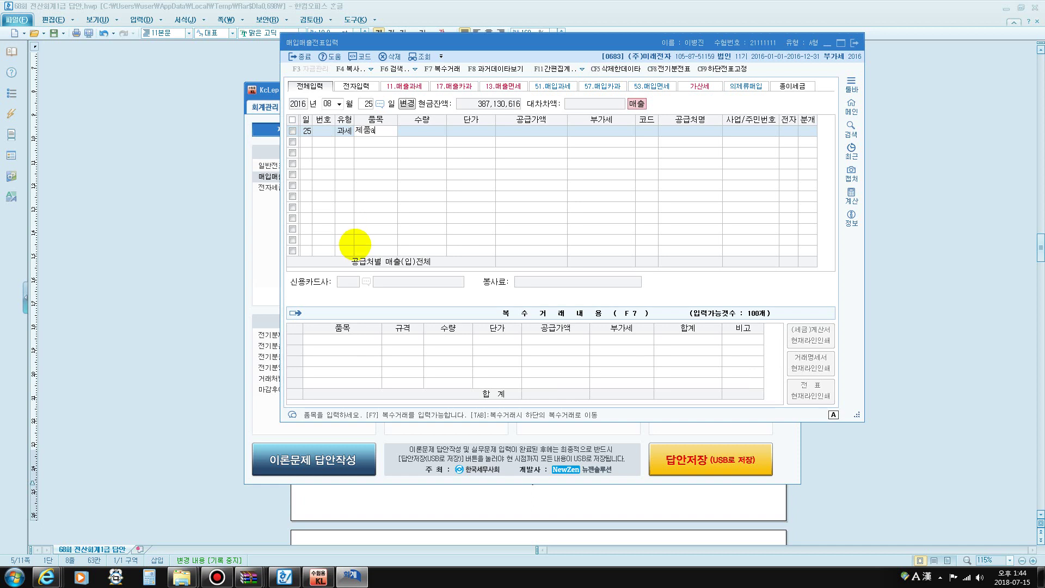
pyautogui.press('Return')
pyautogui.press('Return')
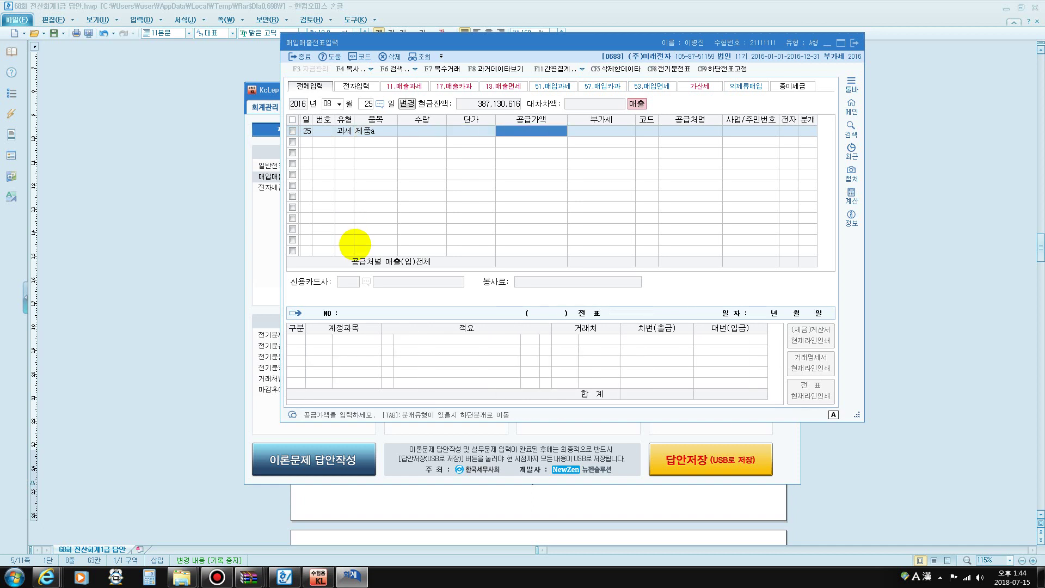
pyautogui.write('-8,000,000')
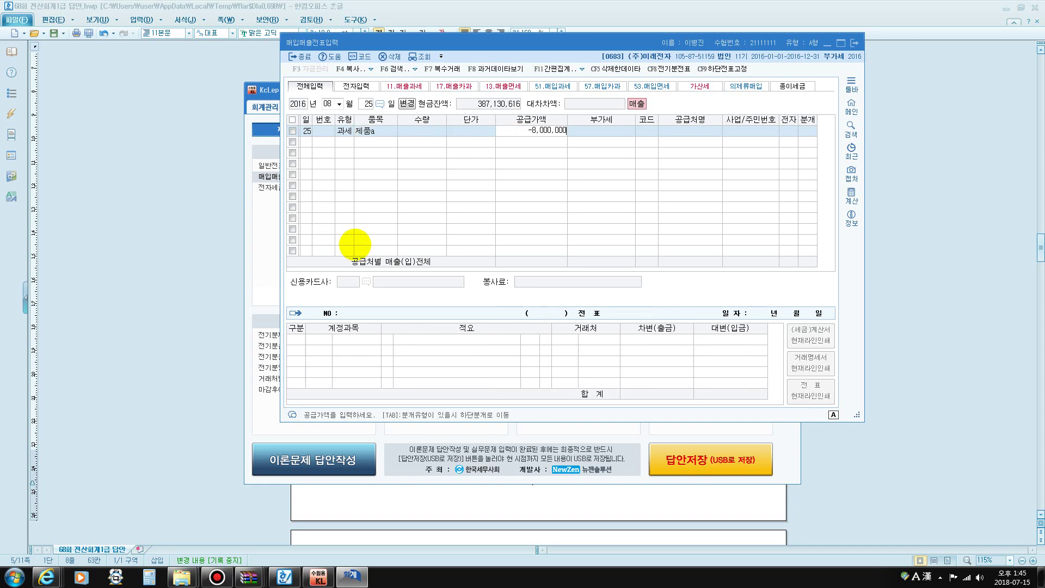
pyautogui.press('Return')
pyautogui.press('Return')
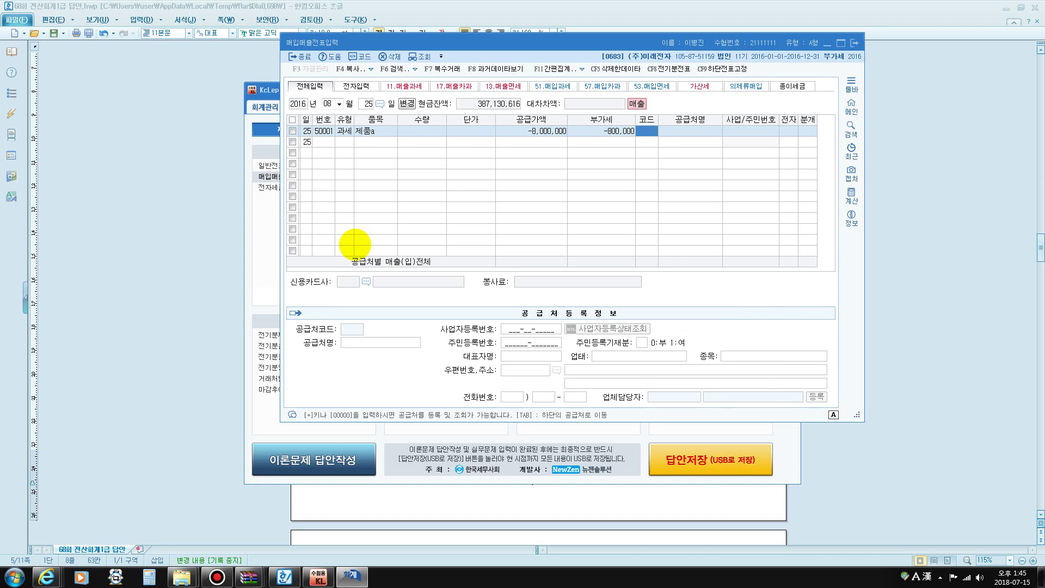
# Set the customer to 엑스코(주) and journalize the sale as 외상 (분개 2)
pyautogui.press('Hangul')
pyautogui.write('엑스')
pyautogui.press('Return')
pyautogui.press('Return')
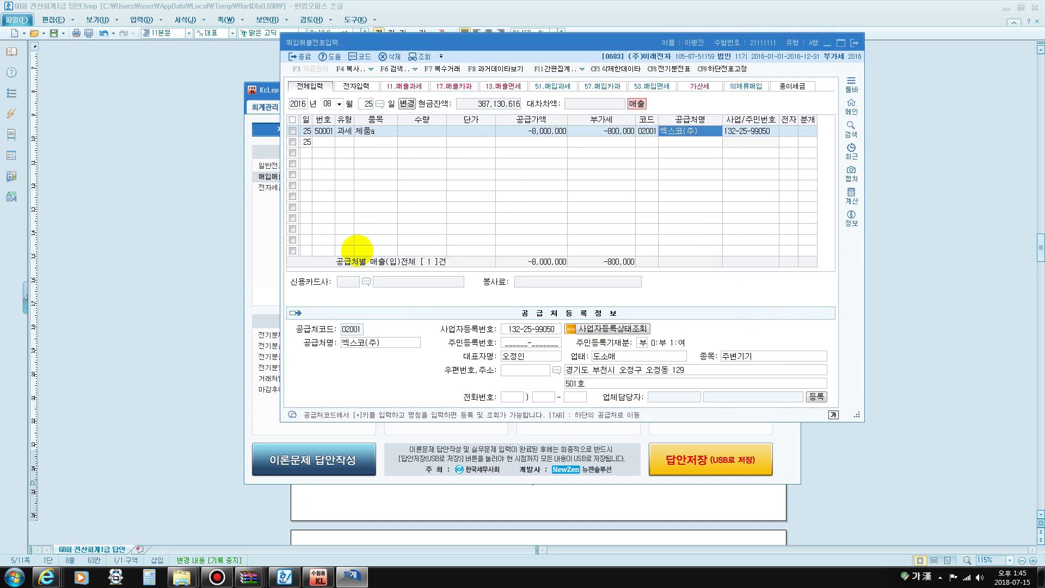
pyautogui.write('1')
pyautogui.press('Return')
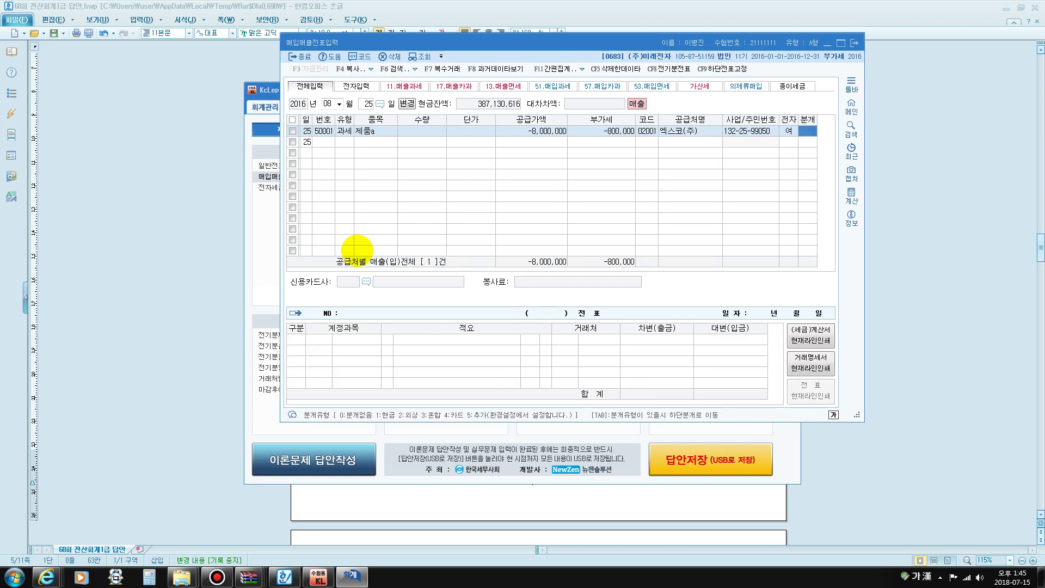
pyautogui.write('2')
pyautogui.press('Return')
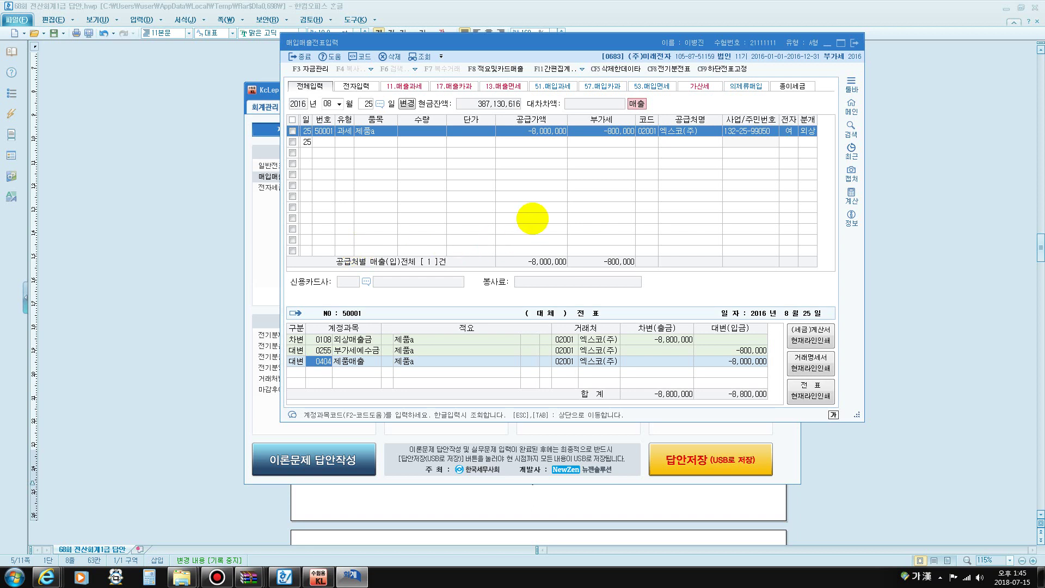
pyautogui.press('Return')
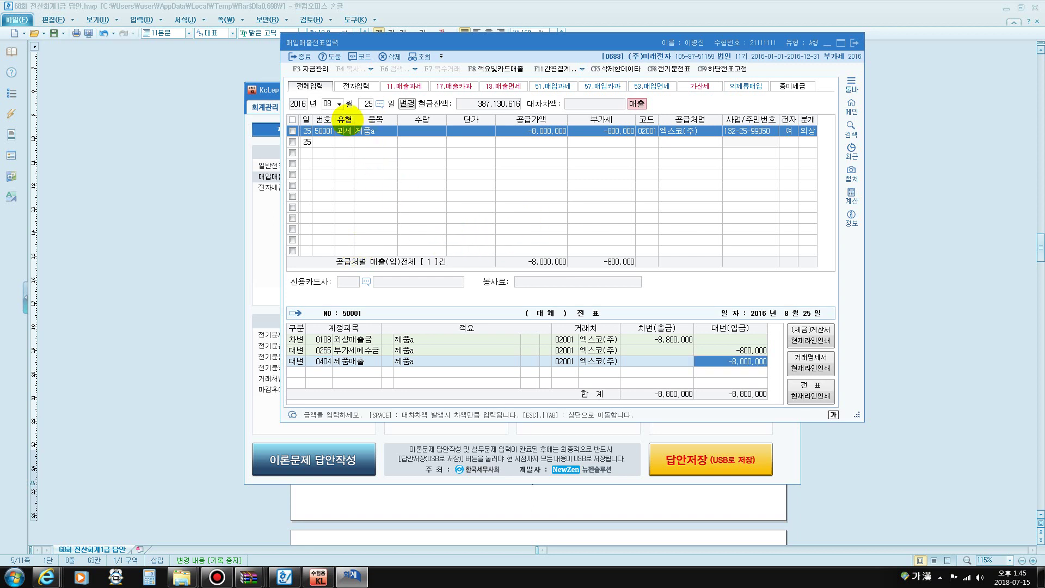
pyautogui.click(330, 102)
# Start a September type 54 불공 voucher for 주유비 with a 60,000 supply amount
pyautogui.write('09')
pyautogui.press('Return')
pyautogui.press('Return')
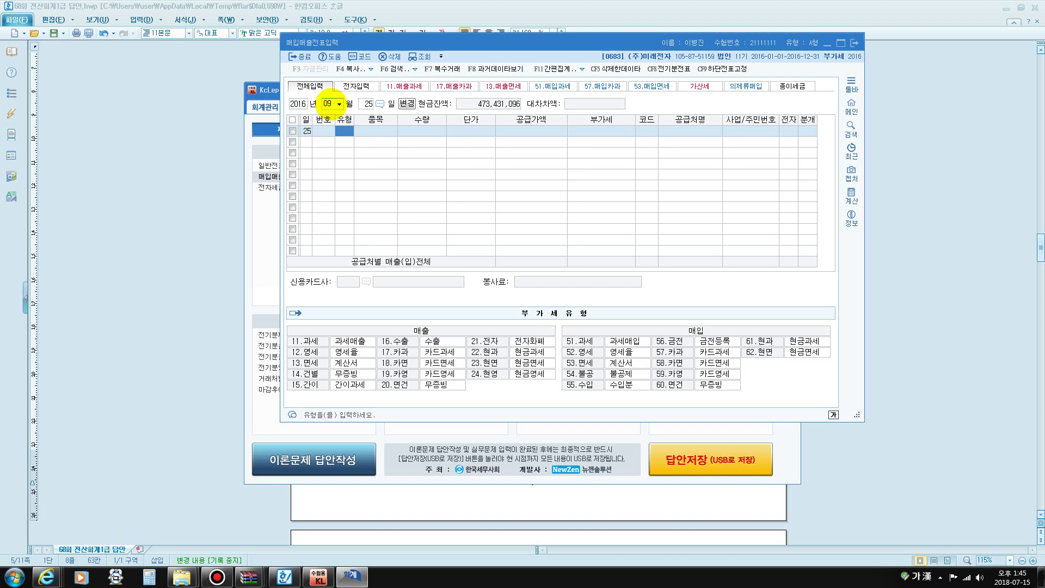
pyautogui.write('54')
pyautogui.press('Return')
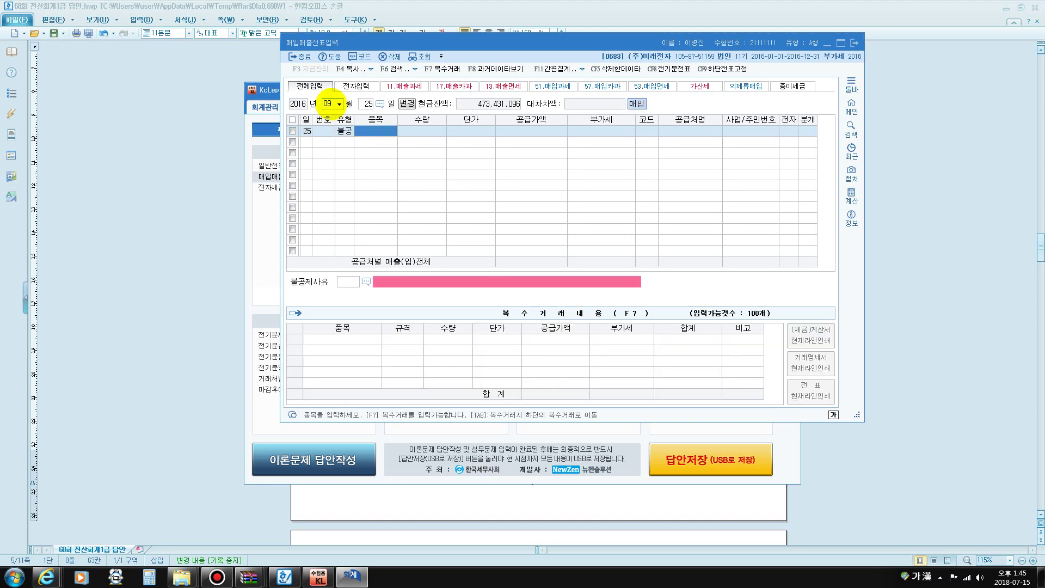
pyautogui.write('주유비')
pyautogui.press('Return')
pyautogui.press('Return')
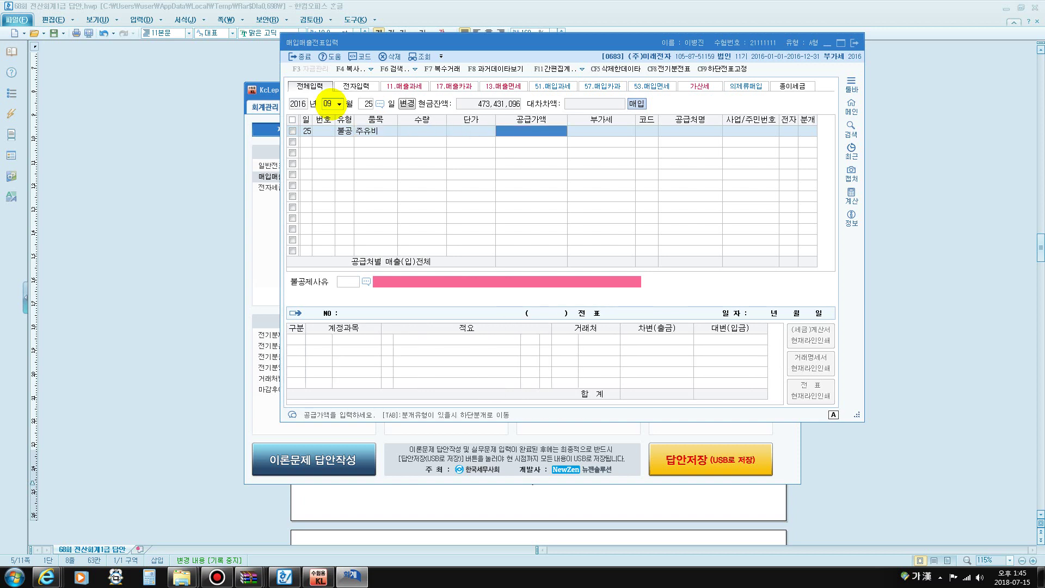
pyautogui.write('600000')
pyautogui.press('Return')
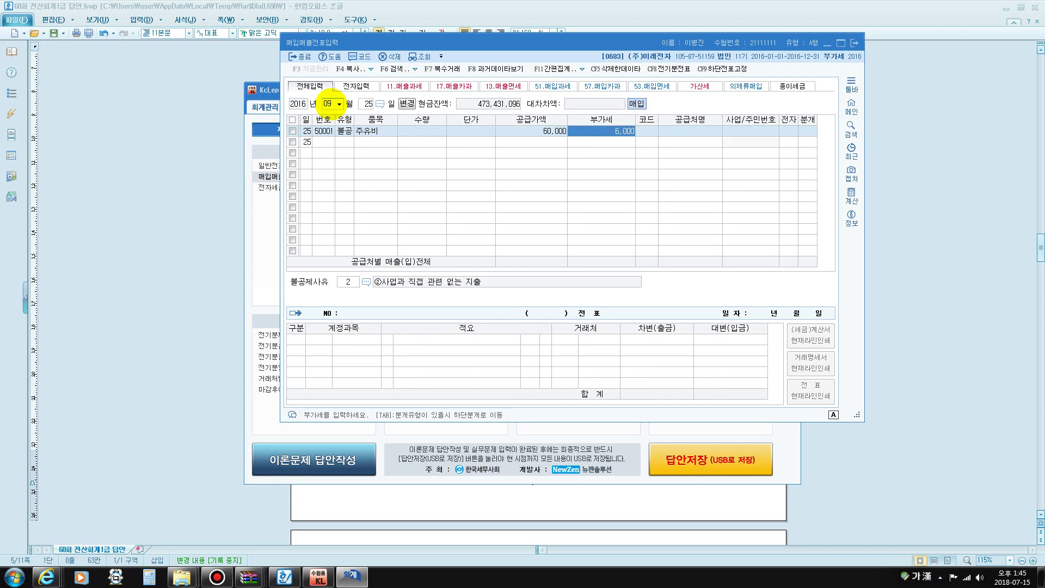
pyautogui.press('Return')
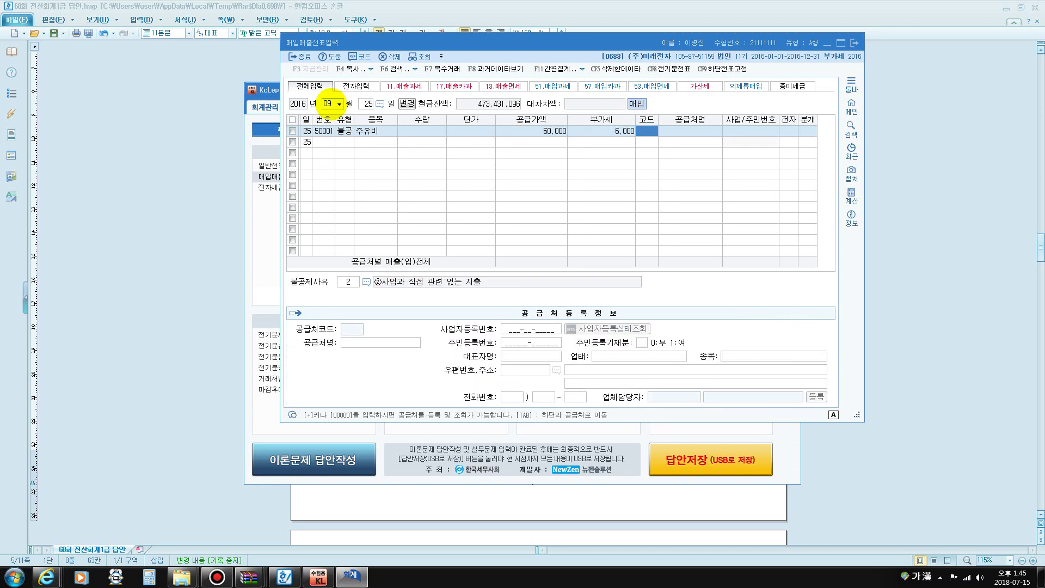
# Set supplier 미래주유소, electronic invoice, and non-deduction reason 3 (non-business passenger car)
pyautogui.write('미래')
pyautogui.press('Return')
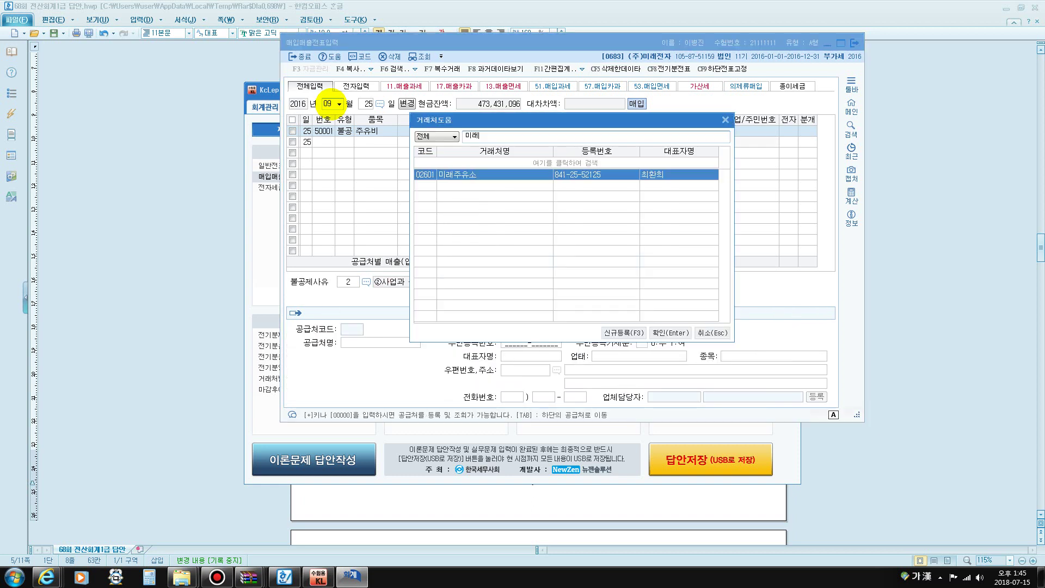
pyautogui.press('Return')
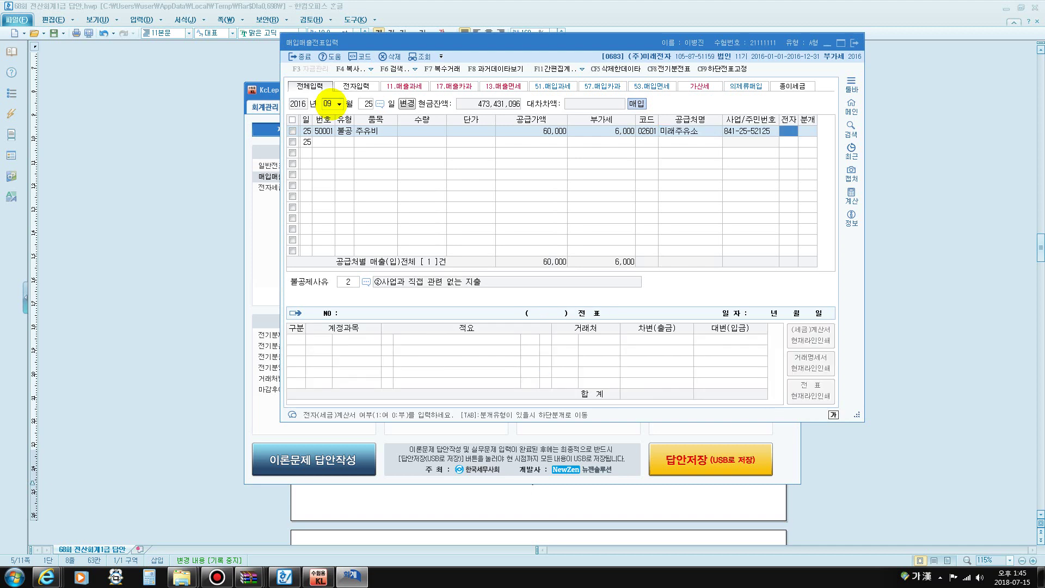
pyautogui.write('1')
pyautogui.press('Return')
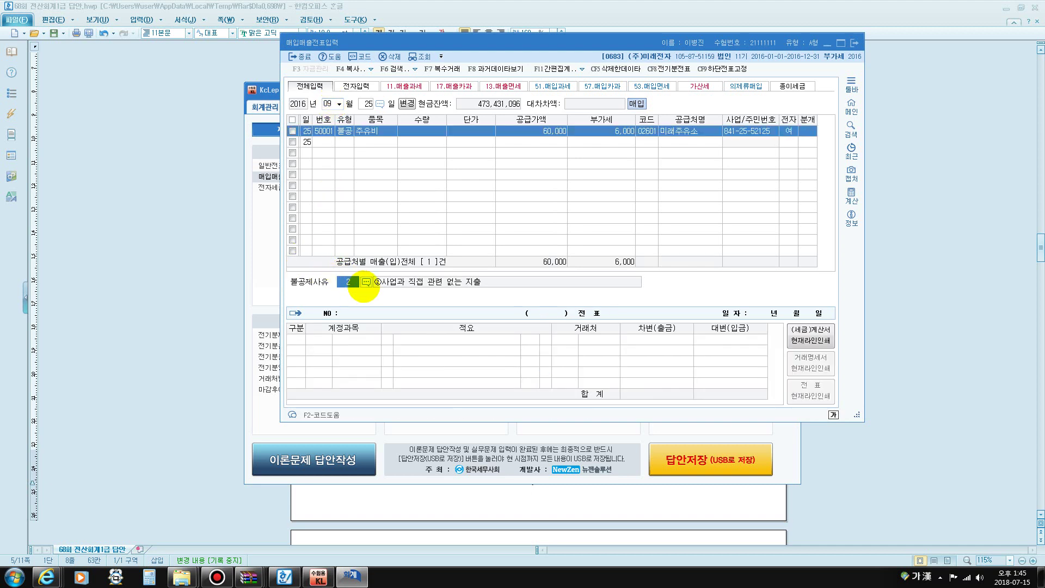
pyautogui.click(366, 281)
pyautogui.click(503, 196)
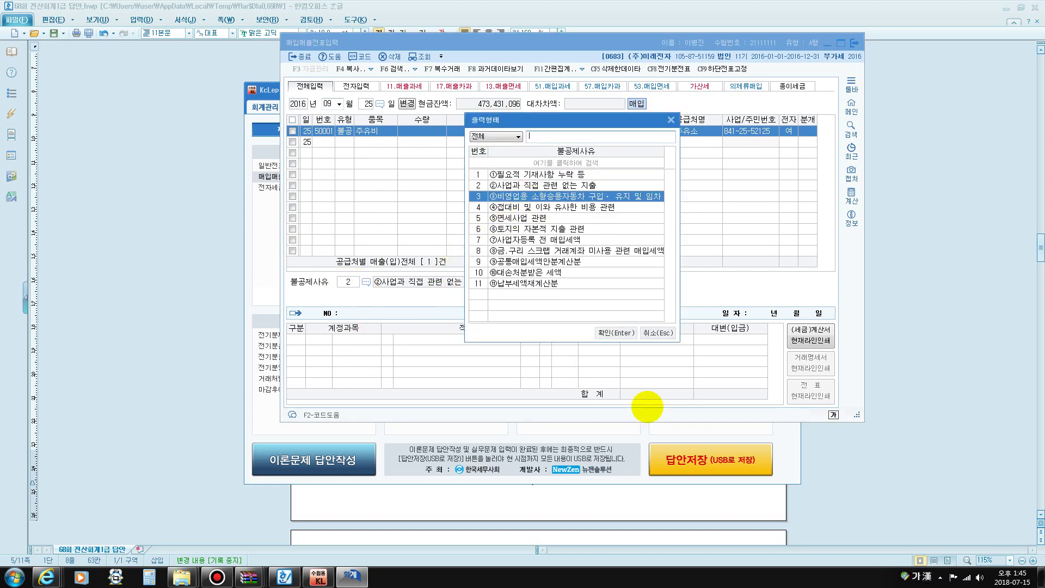
pyautogui.click(615, 333)
# Journalize as 혼합, debiting 0822 차량유지비 and crediting 0101 현금
pyautogui.write('3')
pyautogui.press('Return')
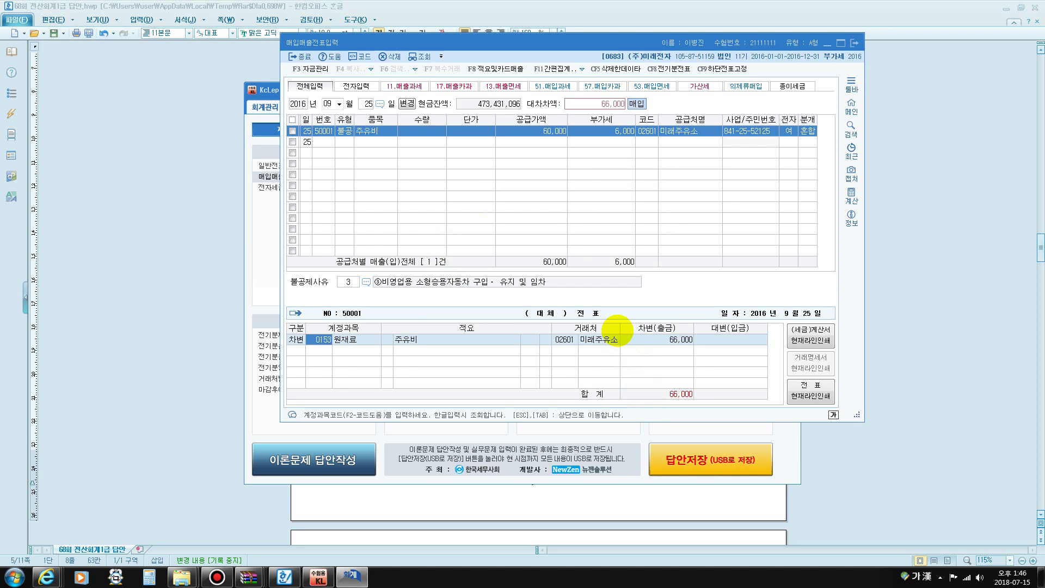
pyautogui.write('차량')
pyautogui.press('Return')
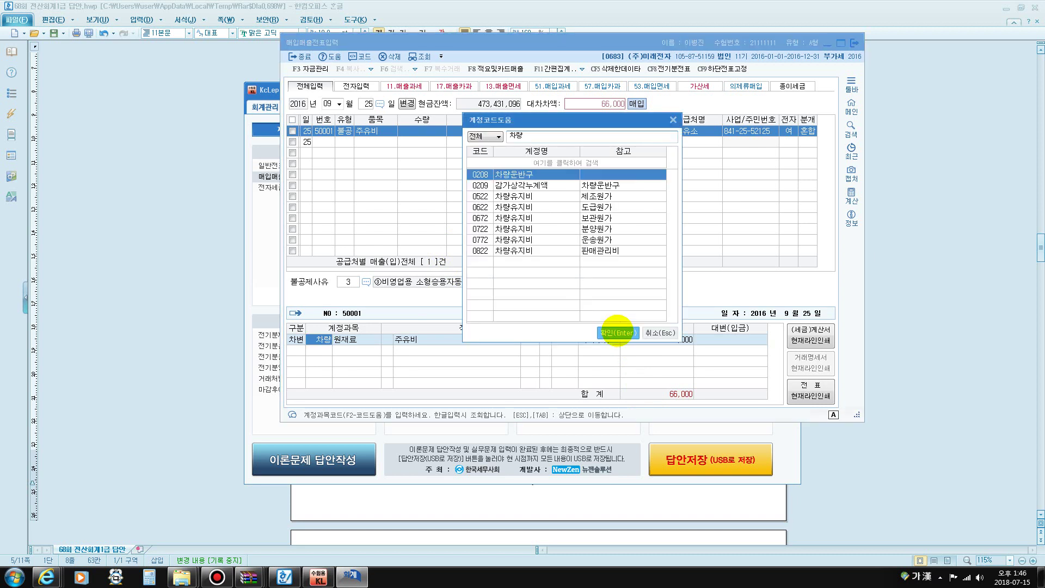
pyautogui.press('Down')
pyautogui.press('Down')
pyautogui.press('Down')
pyautogui.press('Down')
pyautogui.press('Down')
pyautogui.press('Down')
pyautogui.press('Down')
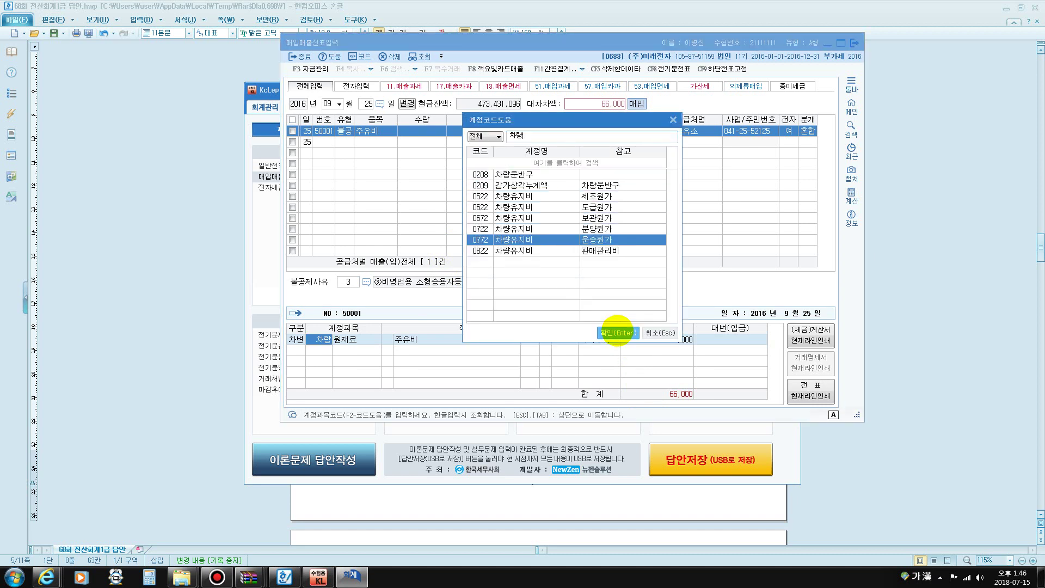
pyautogui.press('Return')
pyautogui.write('4')
pyautogui.press('Return')
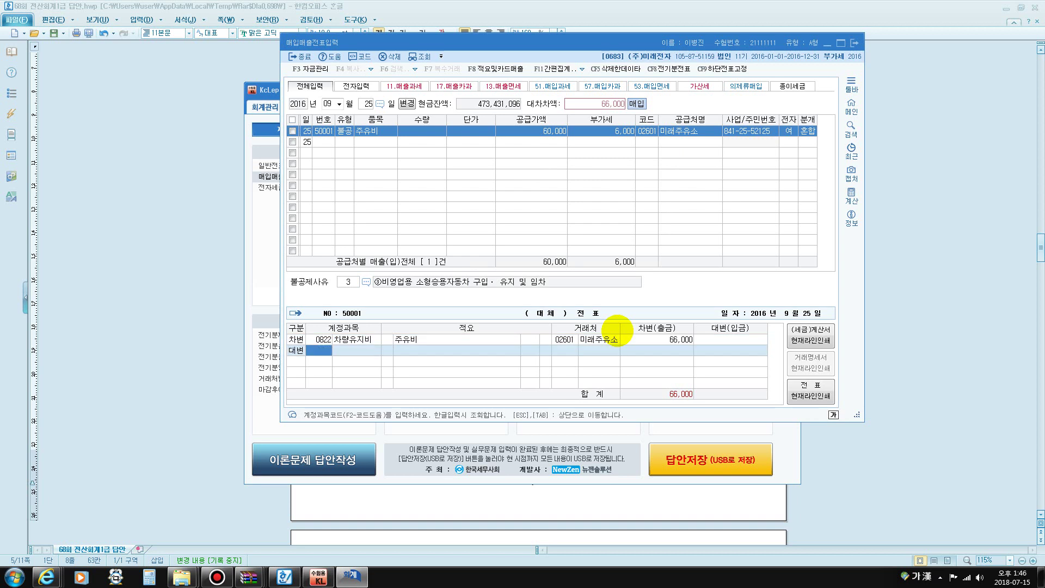
pyautogui.write('101')
pyautogui.press('Return')
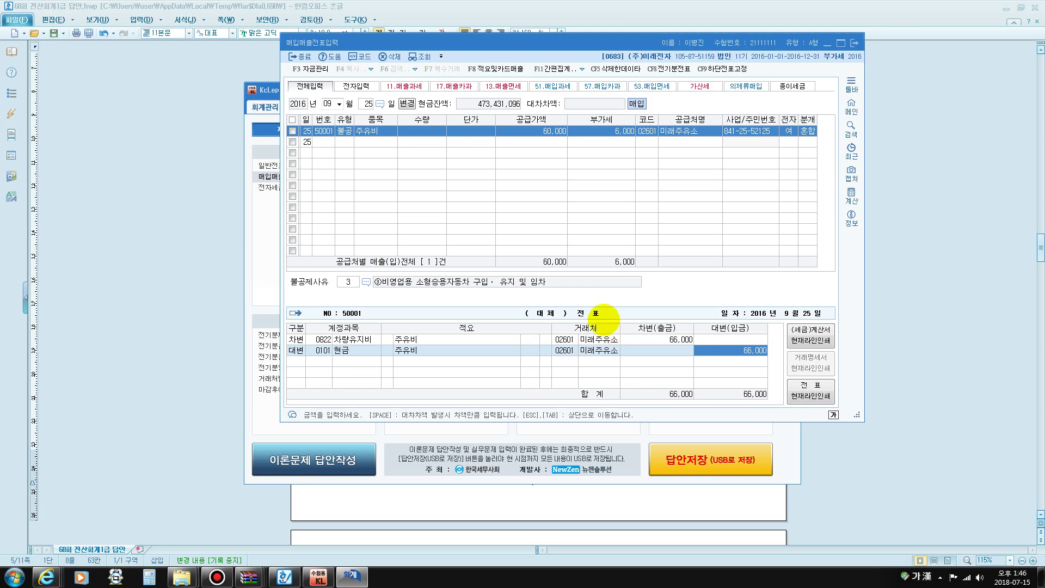
pyautogui.click(366, 103)
# Enter a day-30 type 16 수출 voucher for 제품 with 3,000,000 supply amount
pyautogui.write('30')
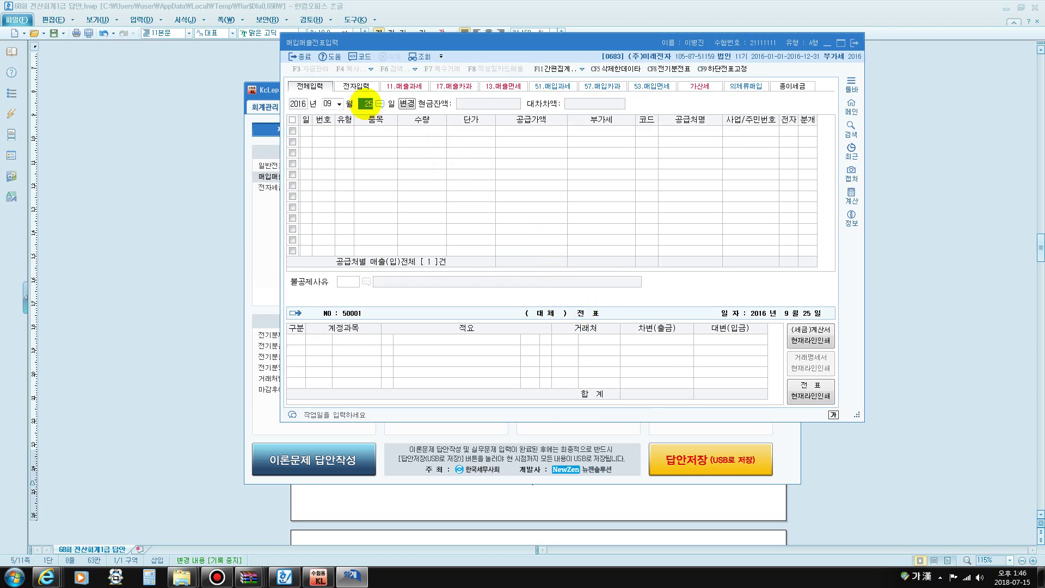
pyautogui.press('Return')
pyautogui.press('Return')
pyautogui.write('16')
pyautogui.press('Return')
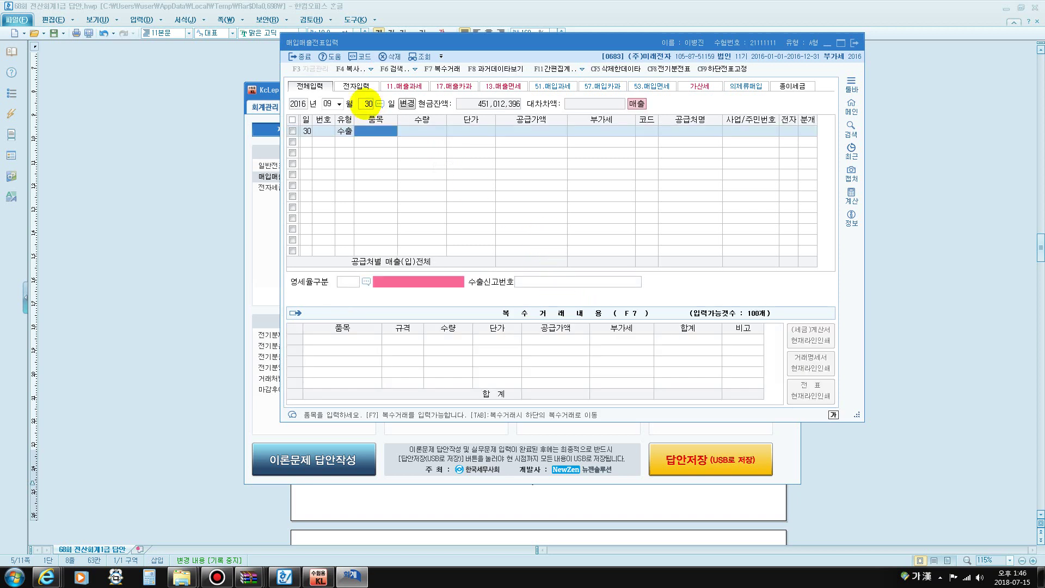
pyautogui.write('제품')
pyautogui.press('Return')
pyautogui.press('Return')
pyautogui.press('Return')
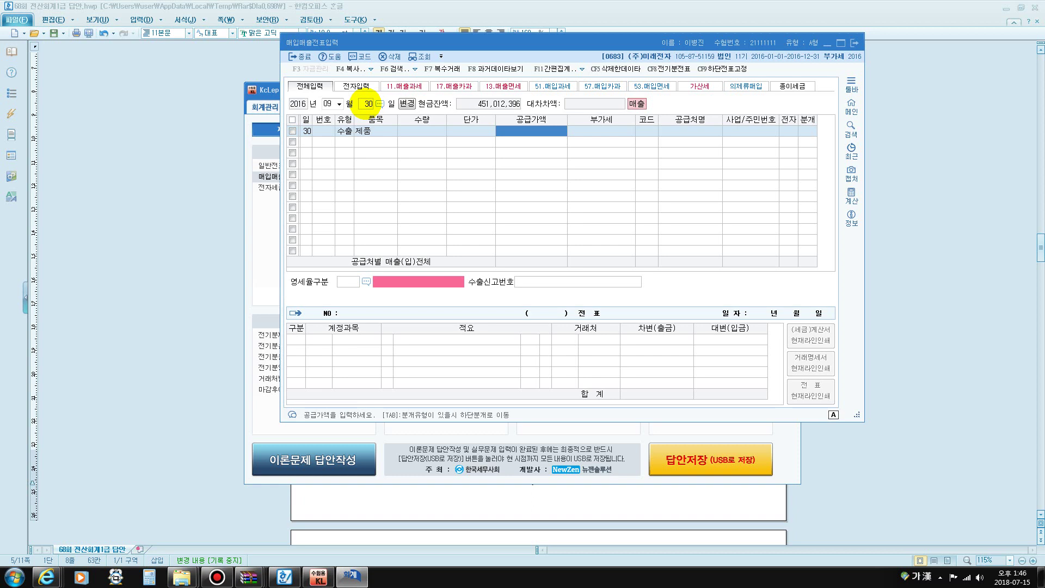
pyautogui.write('3000000')
pyautogui.press('Return')
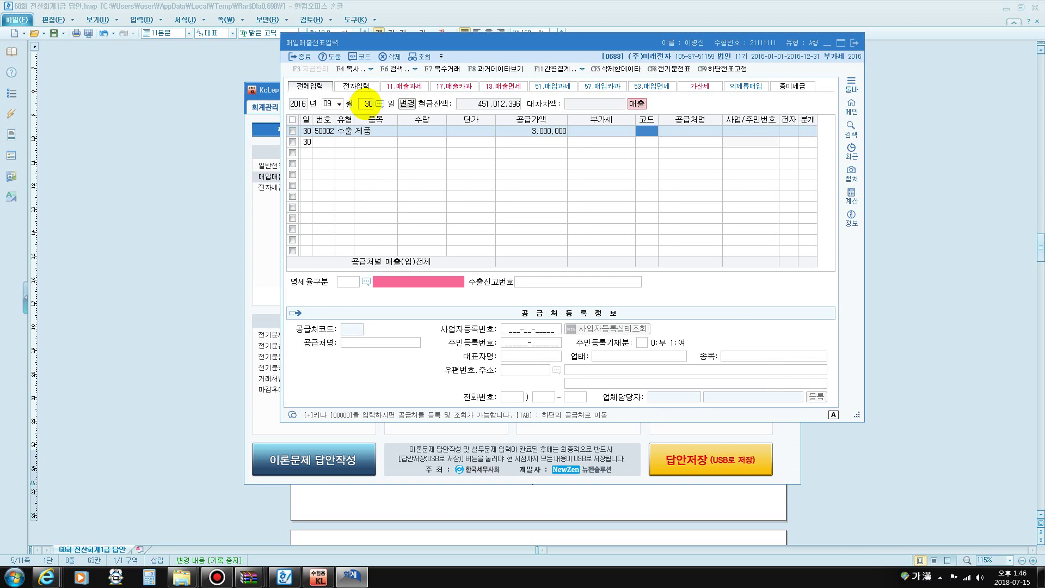
# Set customer 야마모토상사, zero-rate category 1 직접수출, and journalize as 2 외상
pyautogui.write('아마')
pyautogui.press('Return')
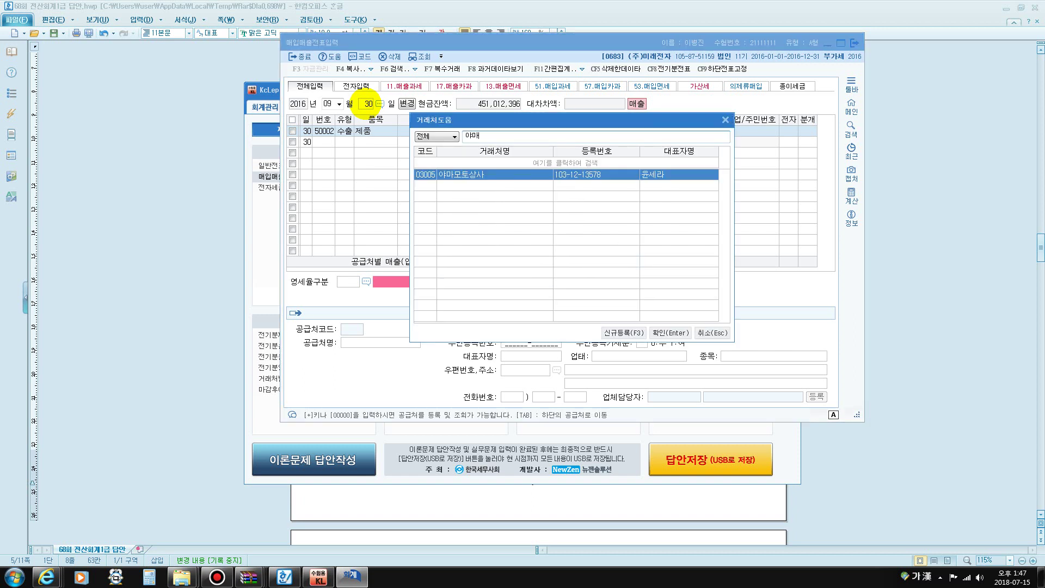
pyautogui.press('Return')
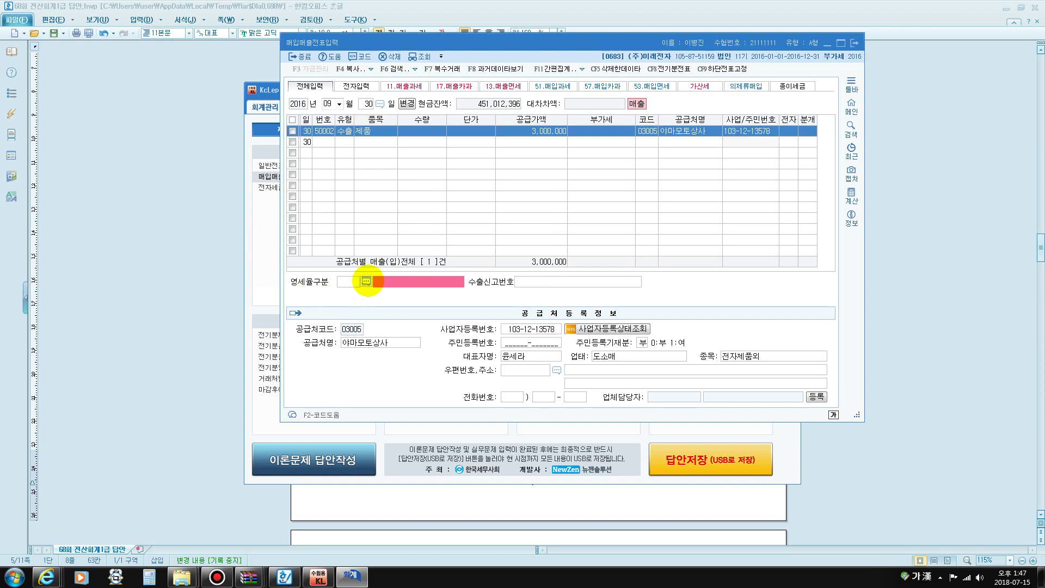
pyautogui.click(366, 281)
pyautogui.click(738, 333)
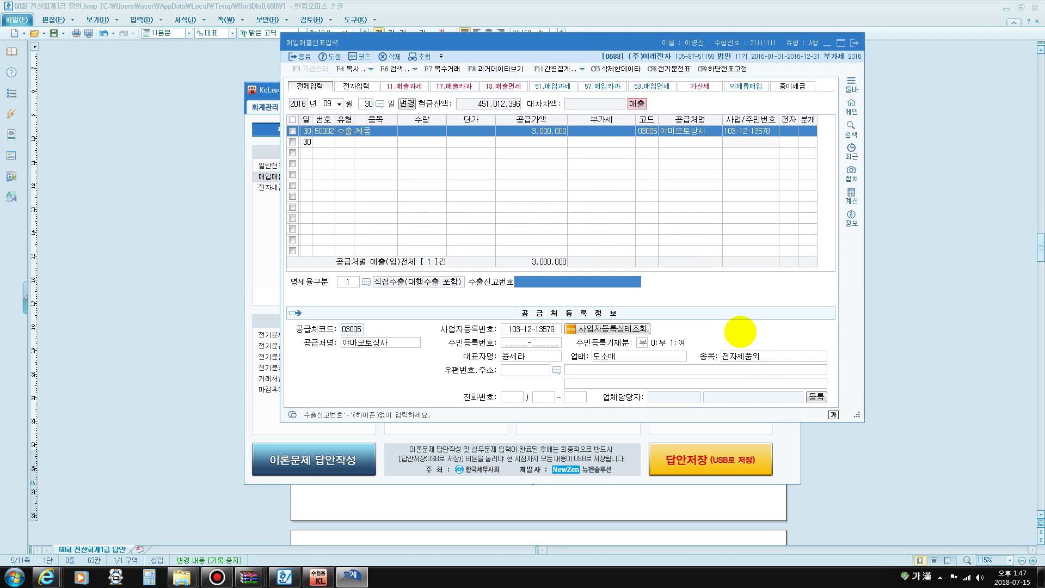
pyautogui.press('Return')
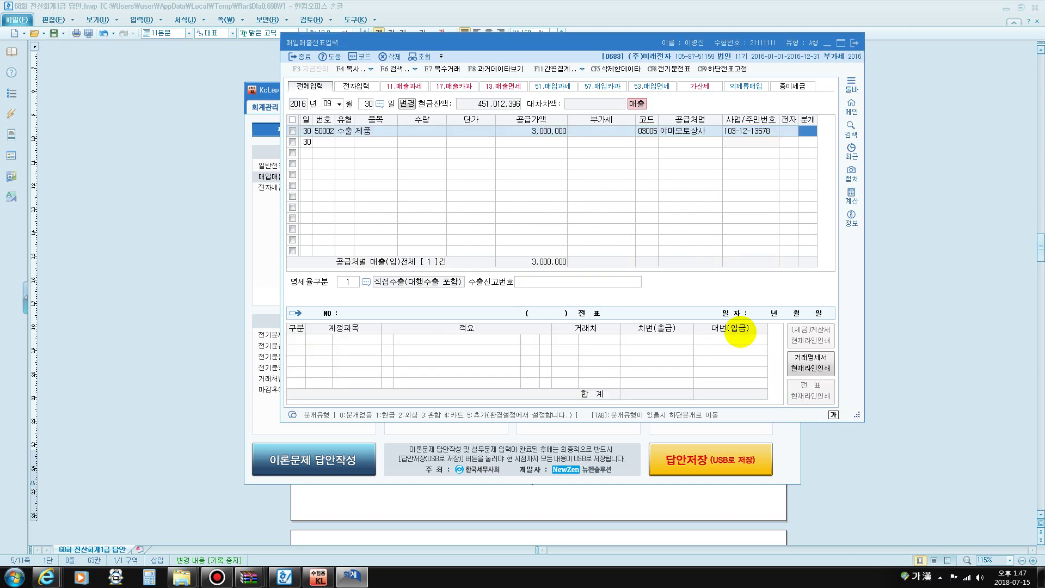
pyautogui.press('2')
pyautogui.press('Return')
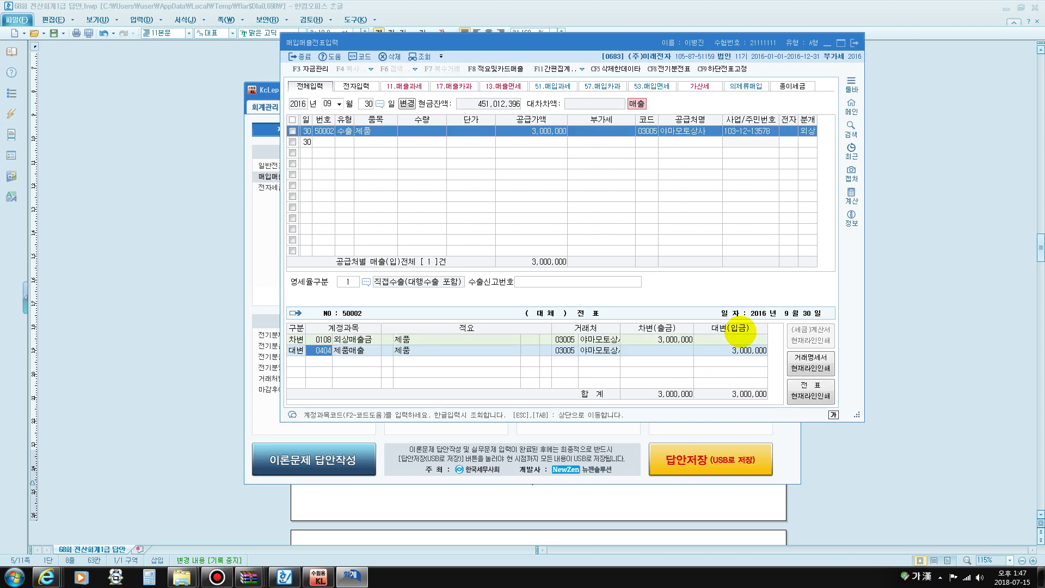
pyautogui.press('Return')
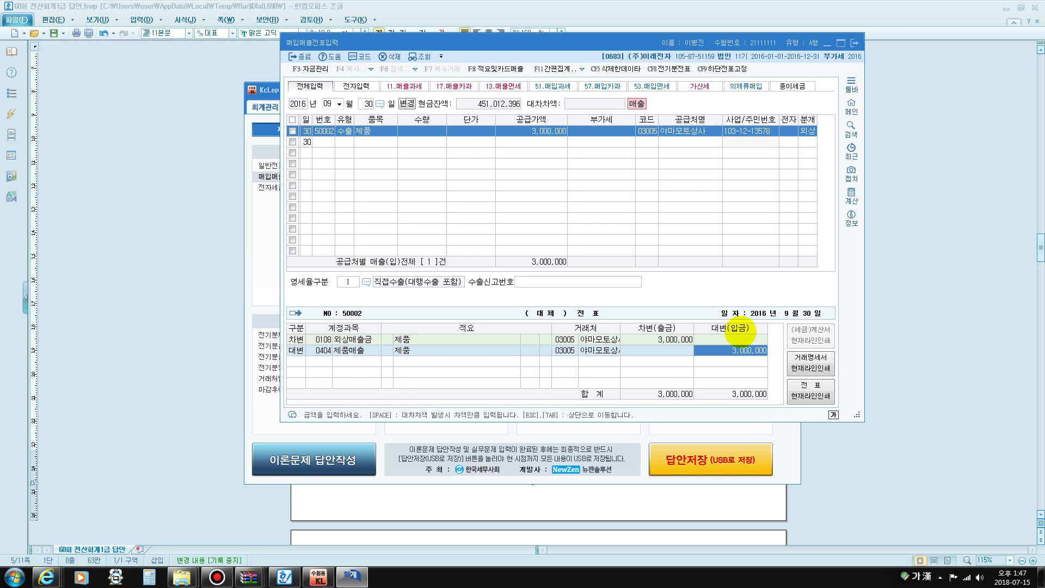
pyautogui.press('Return')
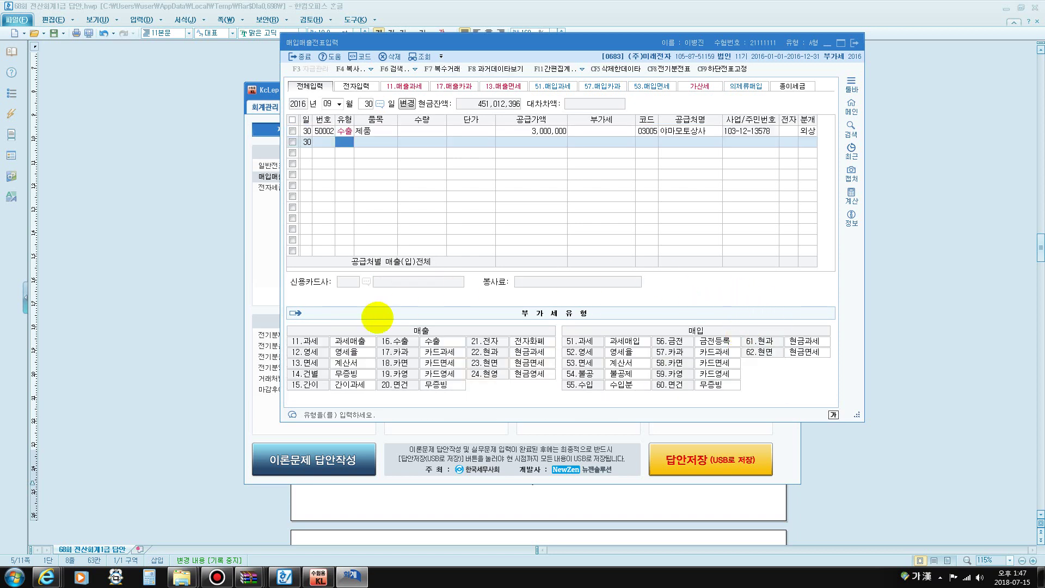
# Enter a 10/5 type 11 과세 voucher for 전자제품 with 30,000,000 supply value
pyautogui.click(330, 103)
pyautogui.write('10')
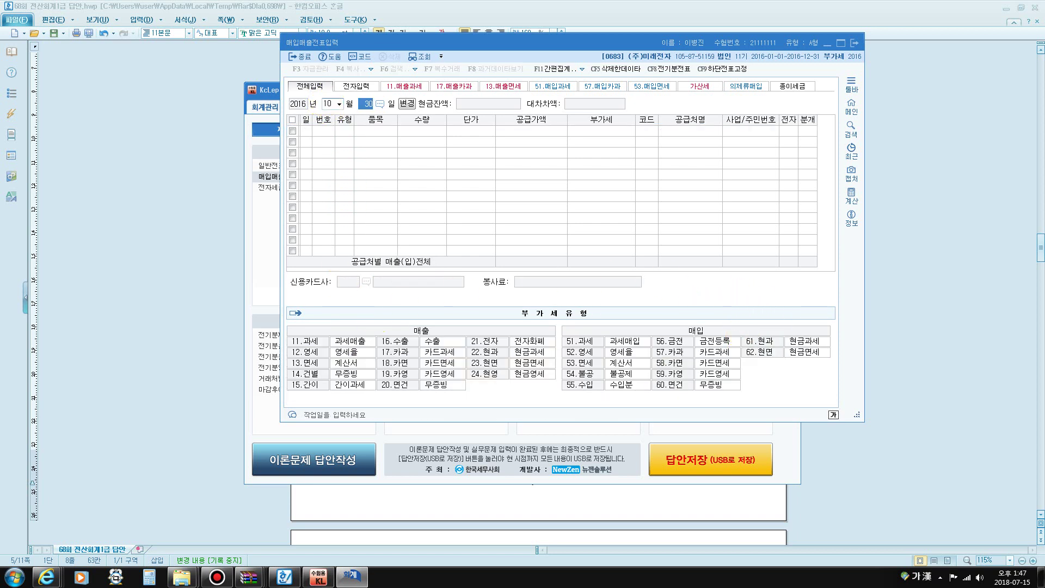
pyautogui.write('5')
pyautogui.press('Return')
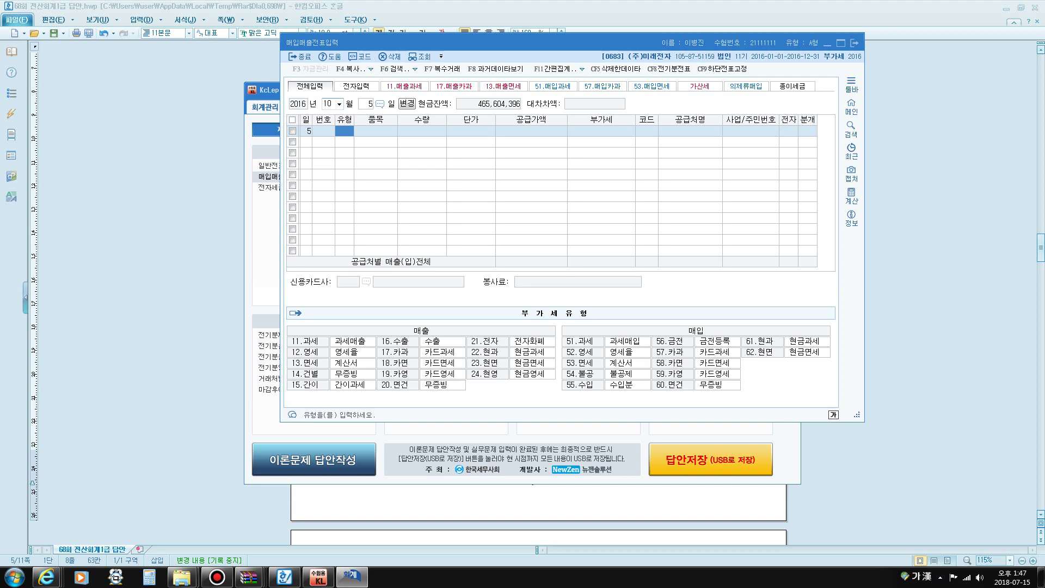
pyautogui.write('11')
pyautogui.press('Return')
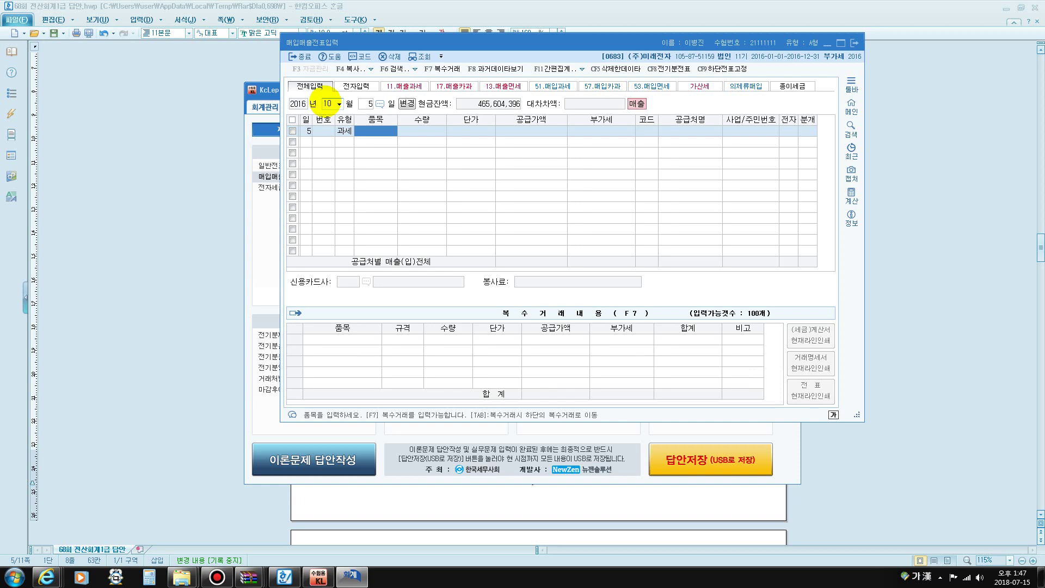
pyautogui.write('전자제품')
pyautogui.press('Return')
pyautogui.press('Return')
pyautogui.press('Return')
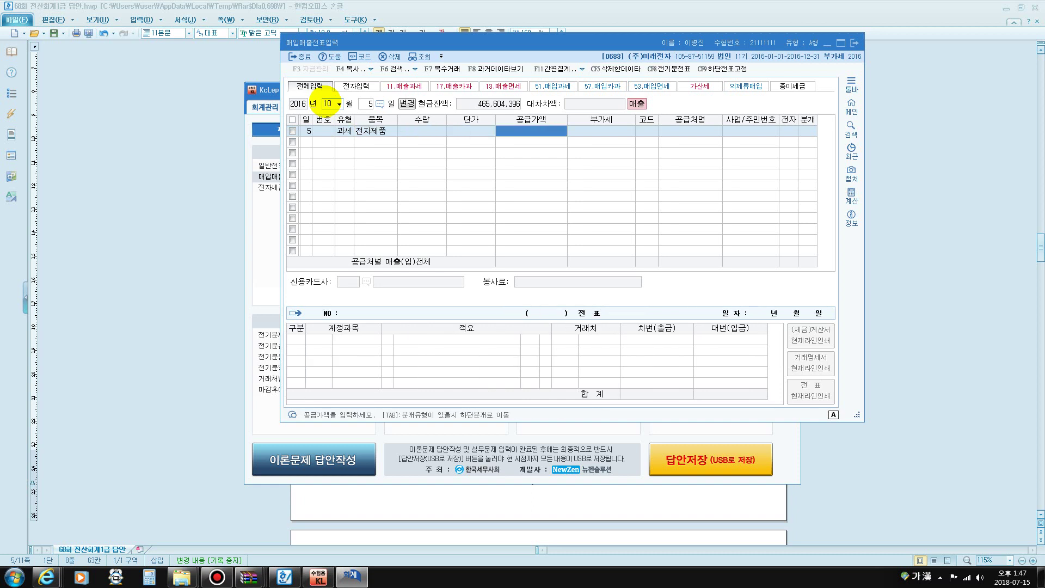
pyautogui.write('30000000')
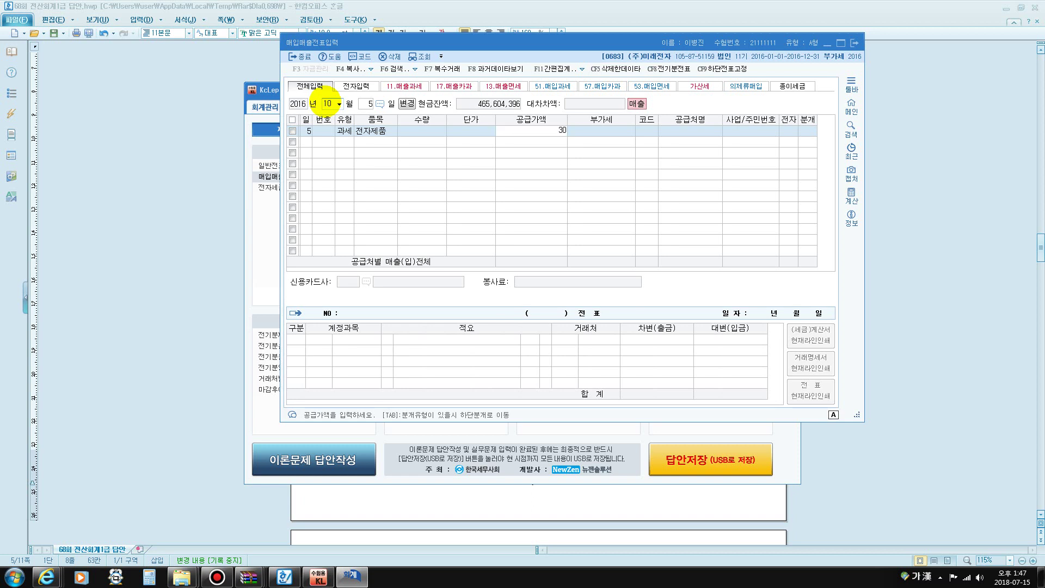
pyautogui.press('Return')
pyautogui.press('Return')
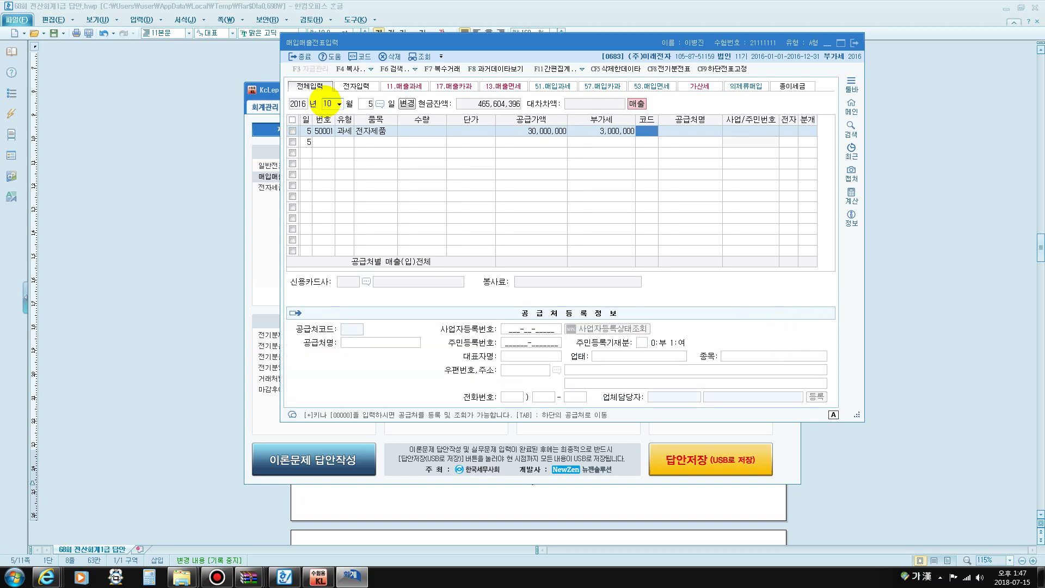
# Set customer (주)경북상회, electronic invoice 1, and journal type 3 혼합
pyautogui.write('경북')
pyautogui.press('Return')
pyautogui.press('Return')
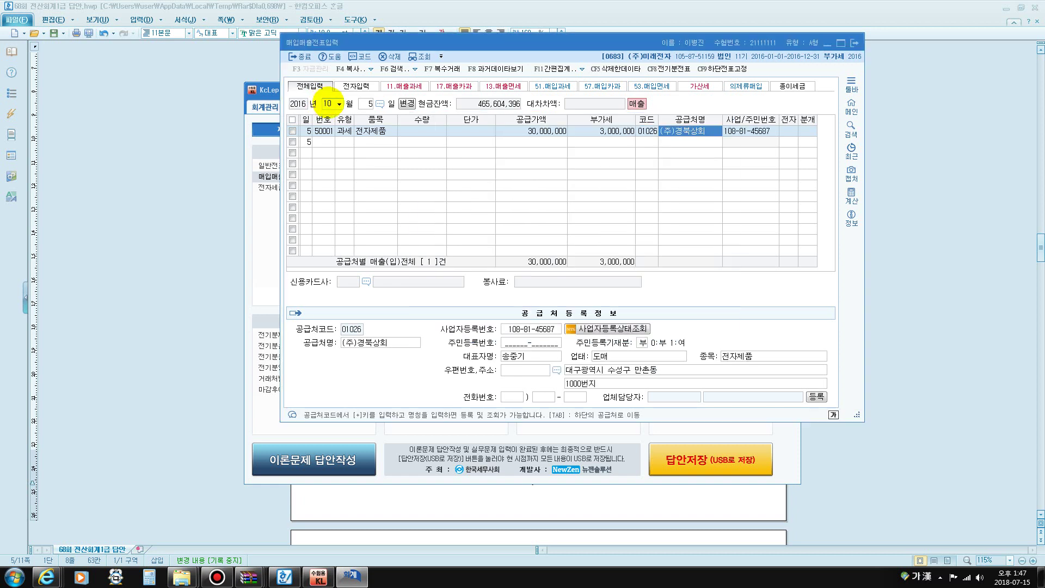
pyautogui.write('1')
pyautogui.press('Return')
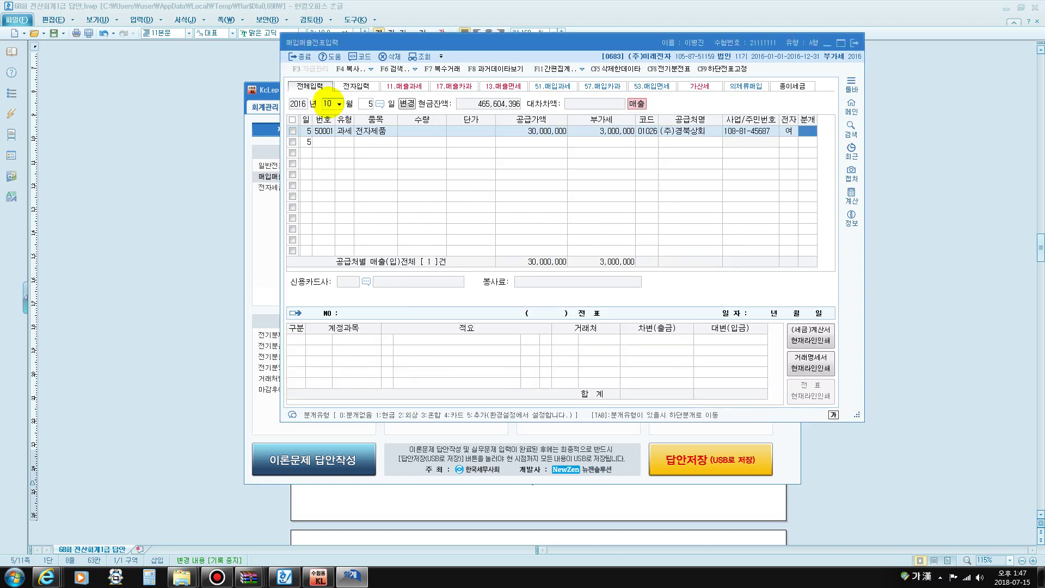
pyautogui.write('3')
pyautogui.press('Return')
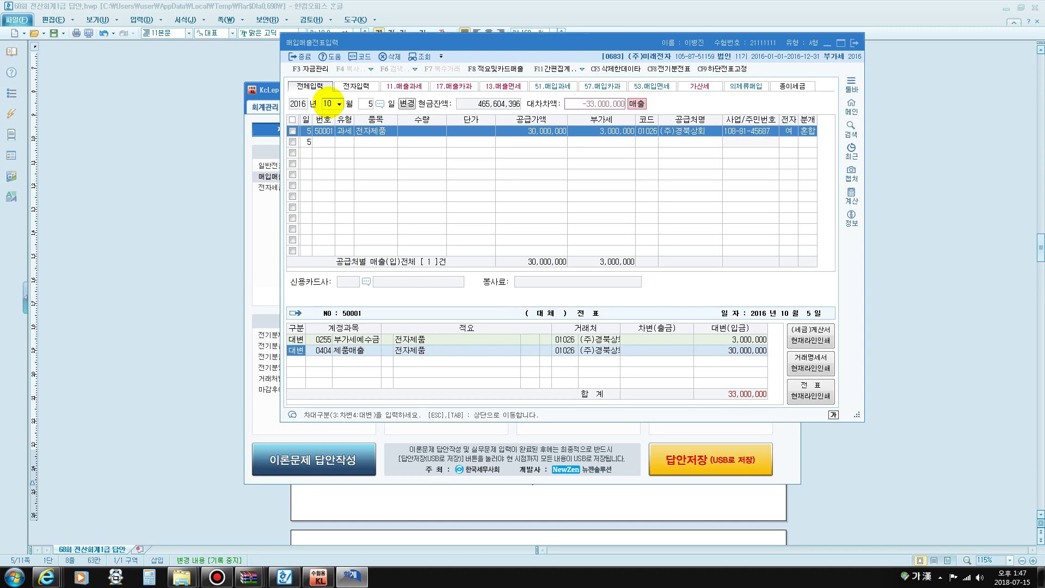
pyautogui.press('Return')
pyautogui.press('Return')
pyautogui.press('Return')
pyautogui.press('Return')
pyautogui.press('Return')
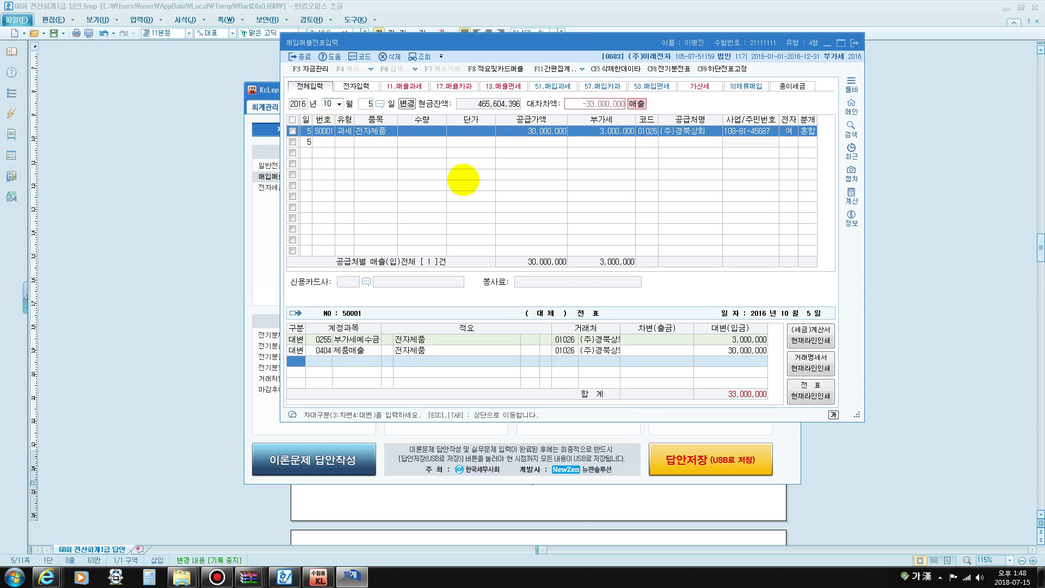
# Check the 9/5 선수금 3,000,000 from (주)경북상회 in 일반전표입력, then return
pyautogui.click(262, 90)
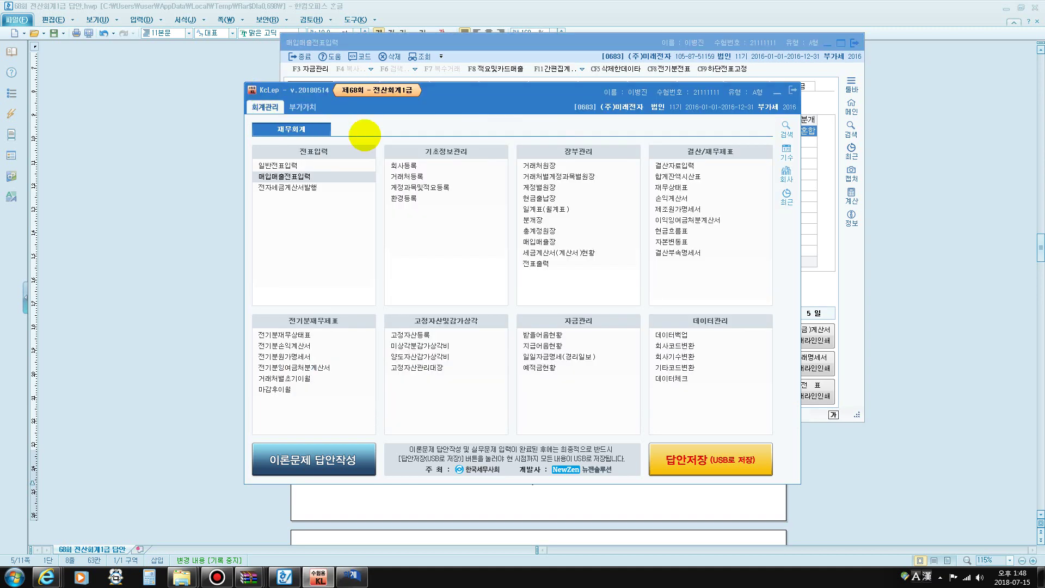
pyautogui.click(267, 166)
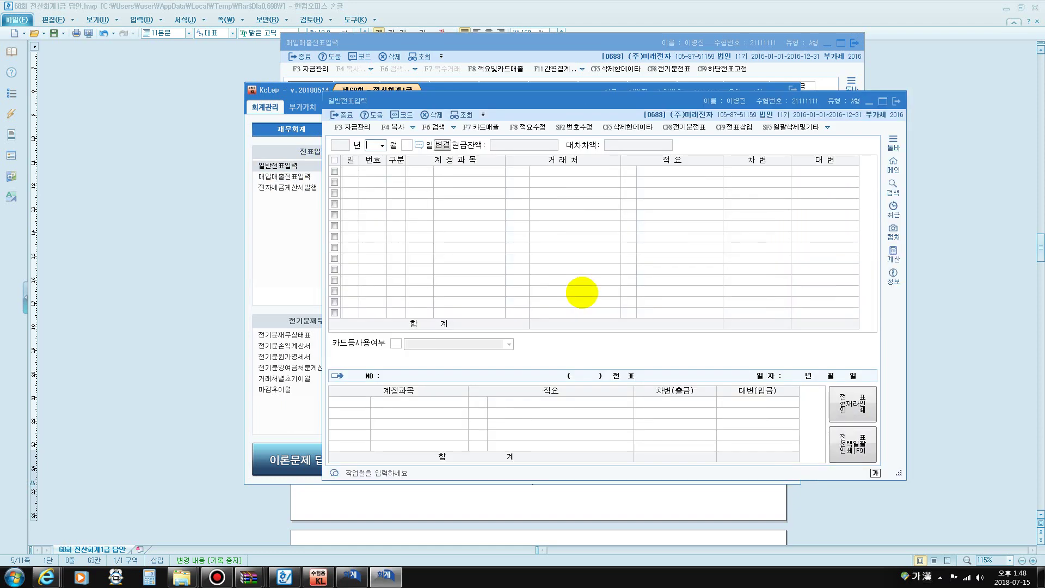
pyautogui.write('09')
pyautogui.press('Return')
pyautogui.write('5')
pyautogui.press('Return')
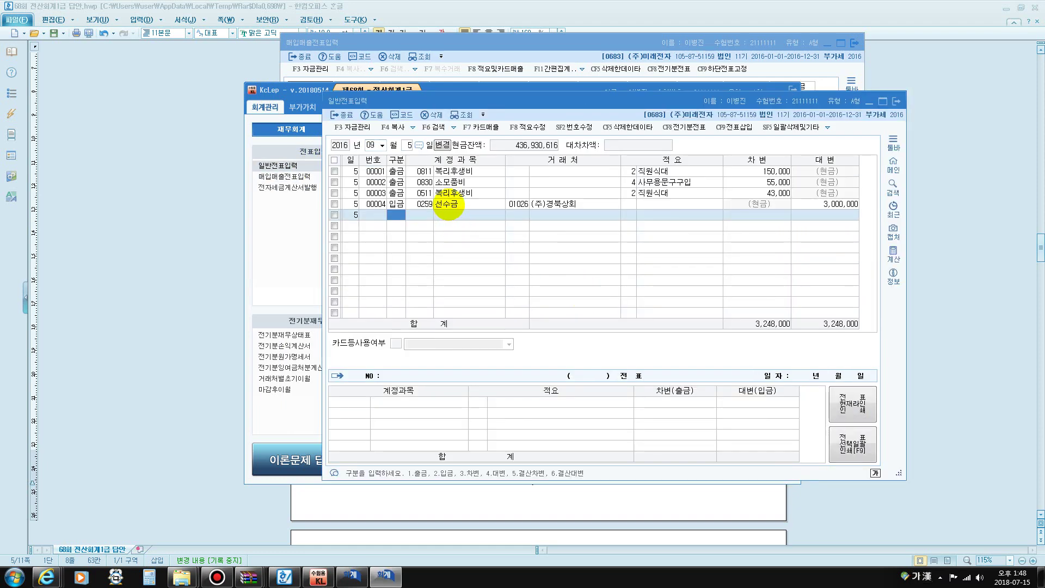
pyautogui.click(451, 204)
pyautogui.click(823, 204)
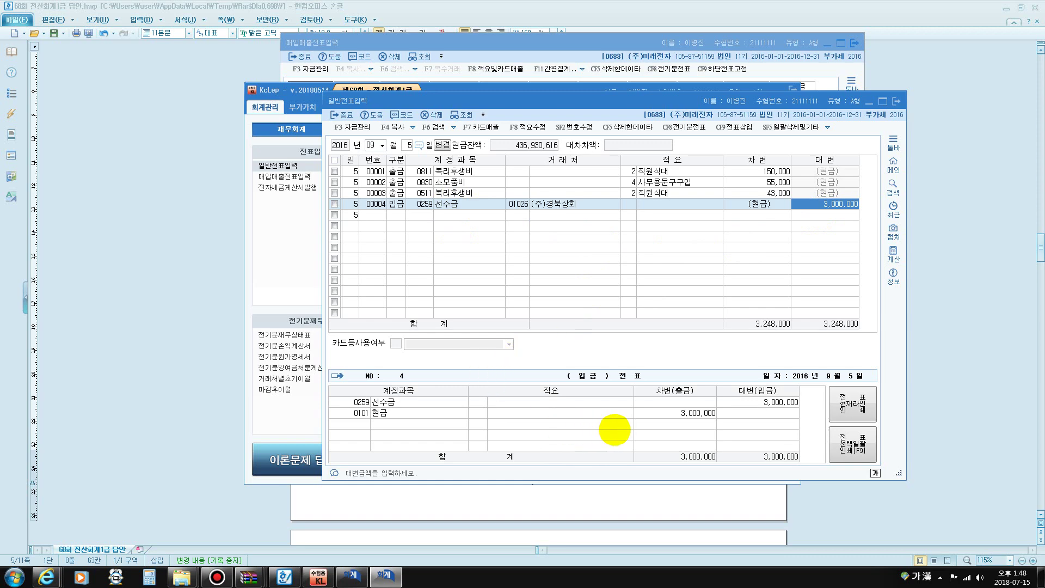
pyautogui.click(671, 418)
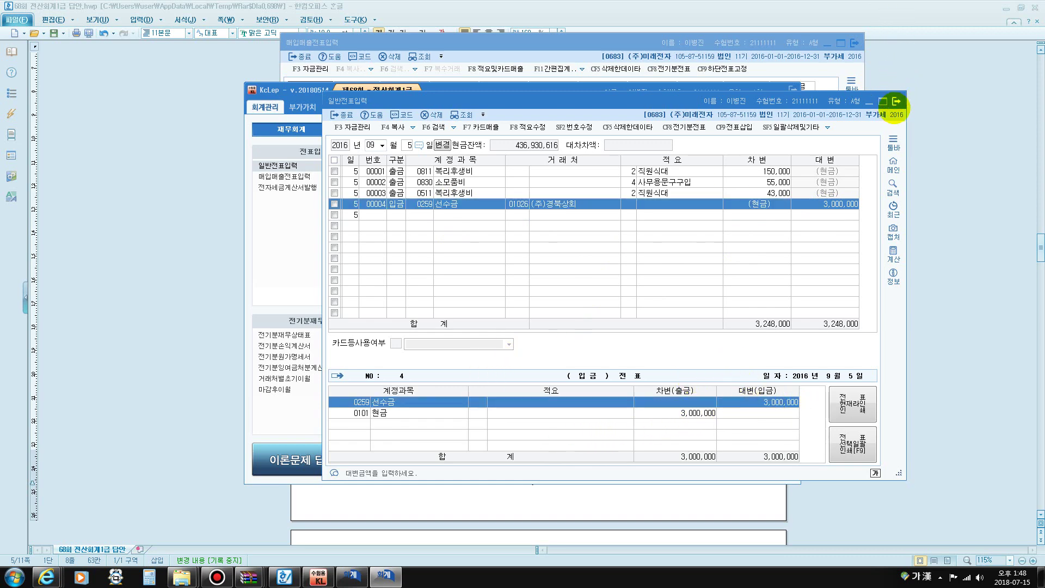
pyautogui.click(896, 101)
pyautogui.click(653, 39)
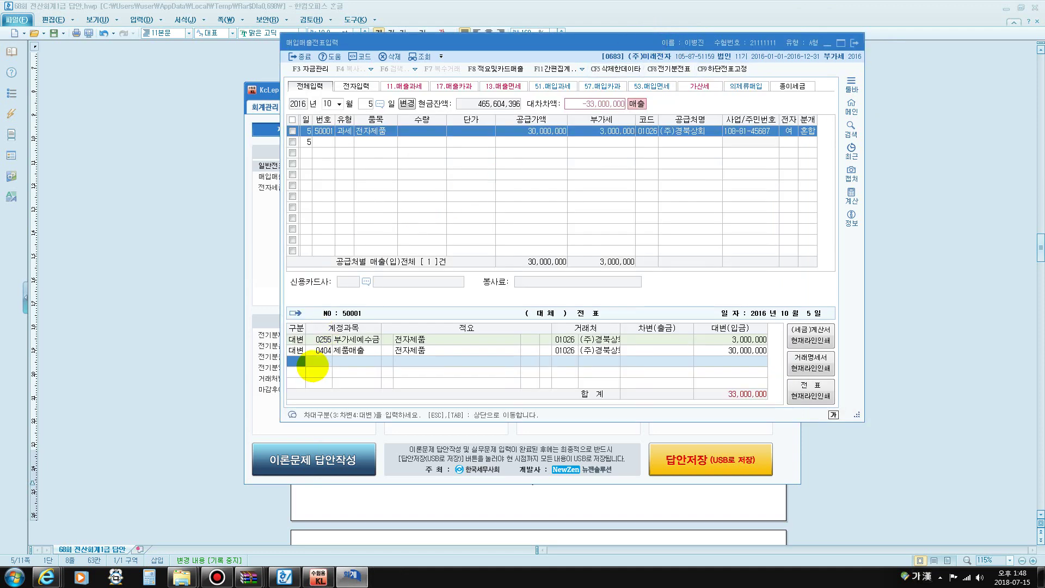
# Add debit lines 0259 선수금 3,000,000 and 0110 받을어음 to balance the voucher
pyautogui.write('3')
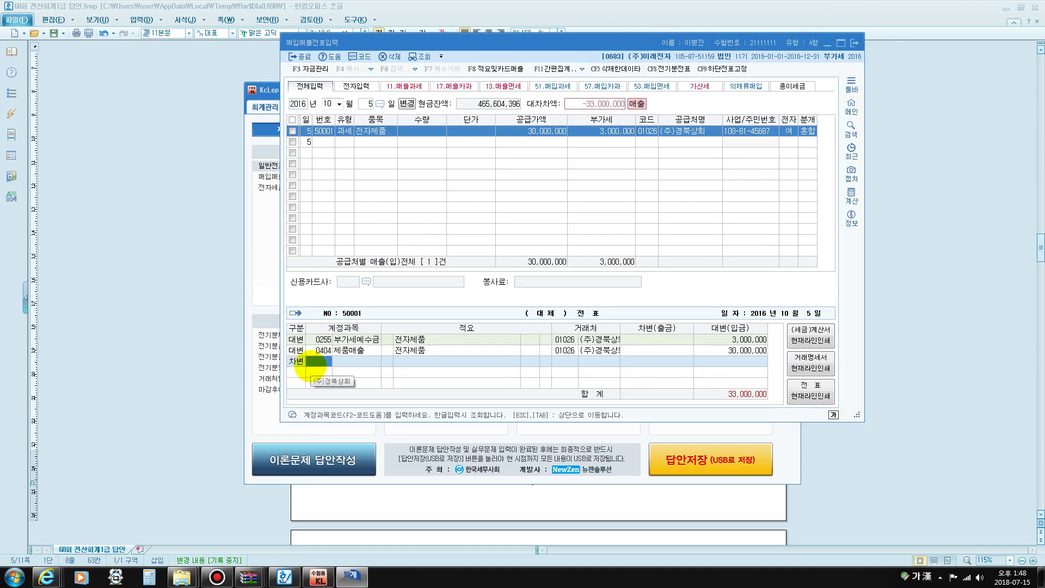
pyautogui.write('선수')
pyautogui.press('Return')
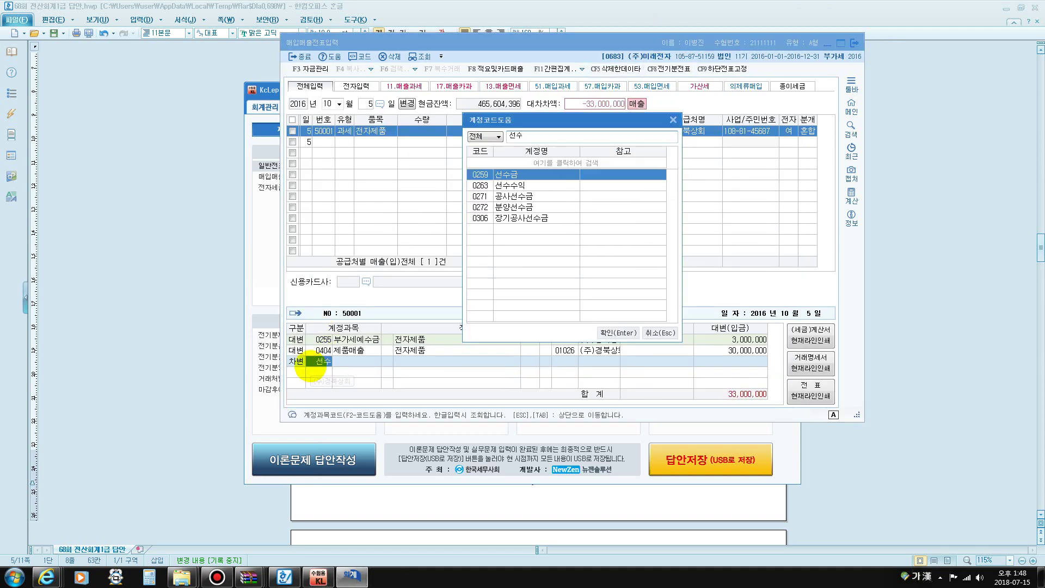
pyautogui.press('Return')
pyautogui.press('Return')
pyautogui.press('Return')
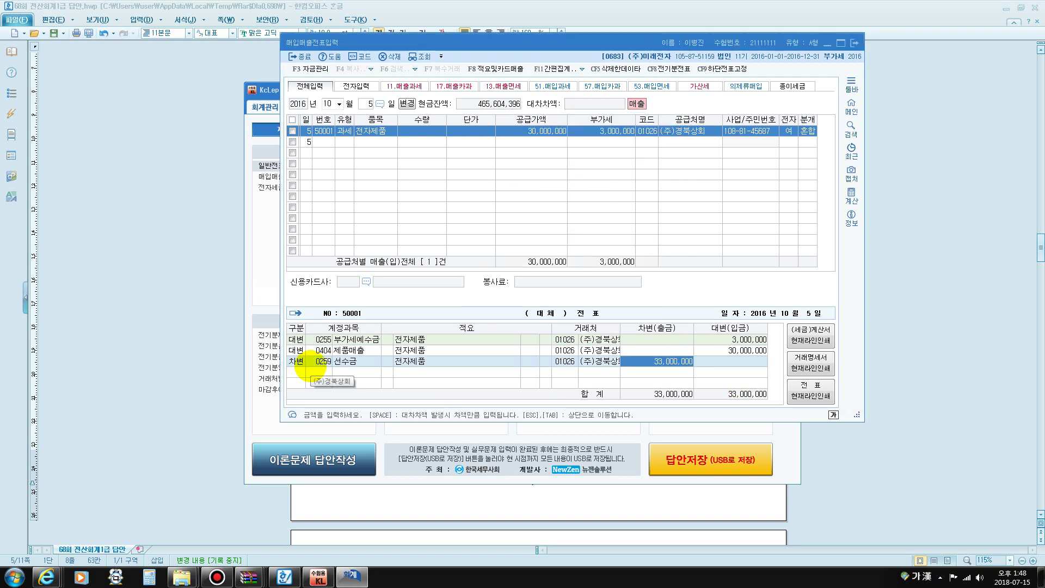
pyautogui.write('3000000')
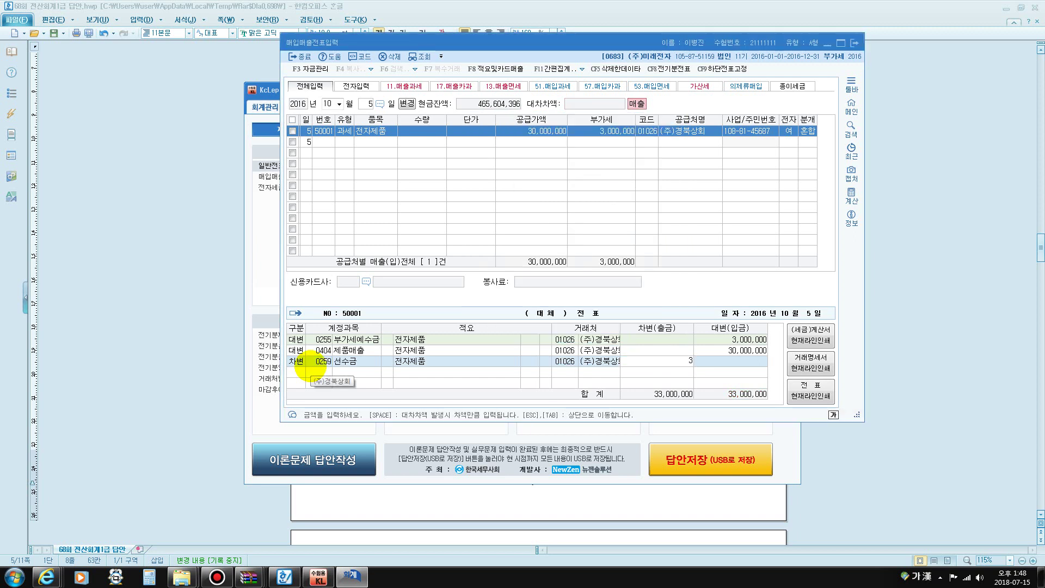
pyautogui.press('Return')
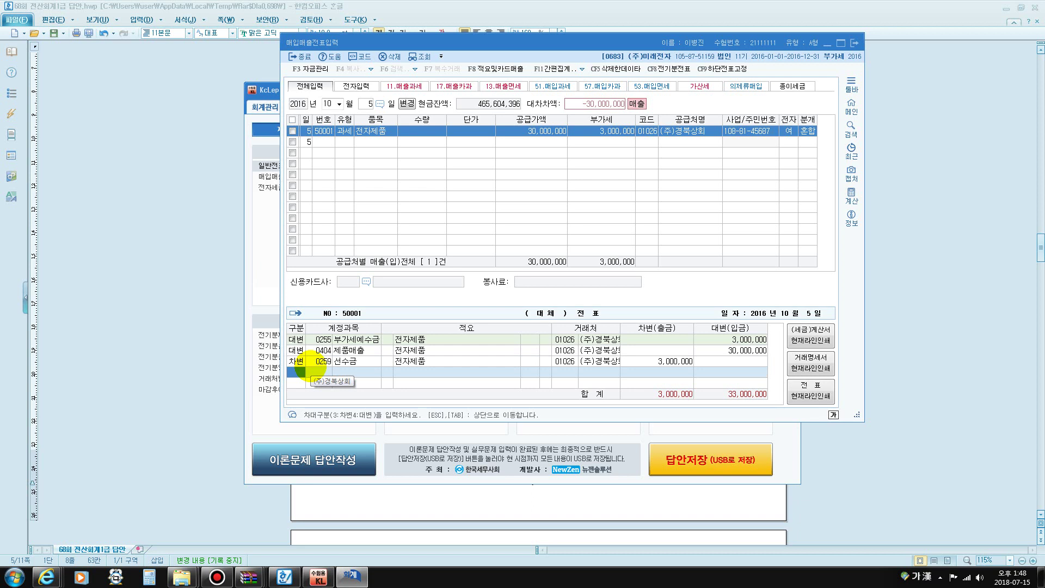
pyautogui.write('3')
pyautogui.press('Return')
pyautogui.write('110')
pyautogui.press('Return')
pyautogui.press('Return')
pyautogui.press('Return')
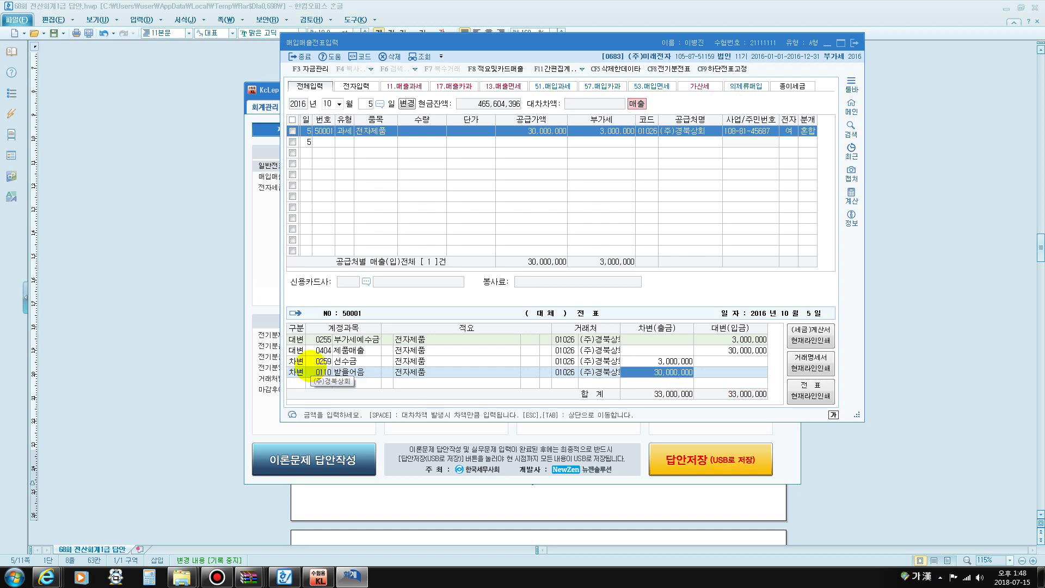
pyautogui.press('Return')
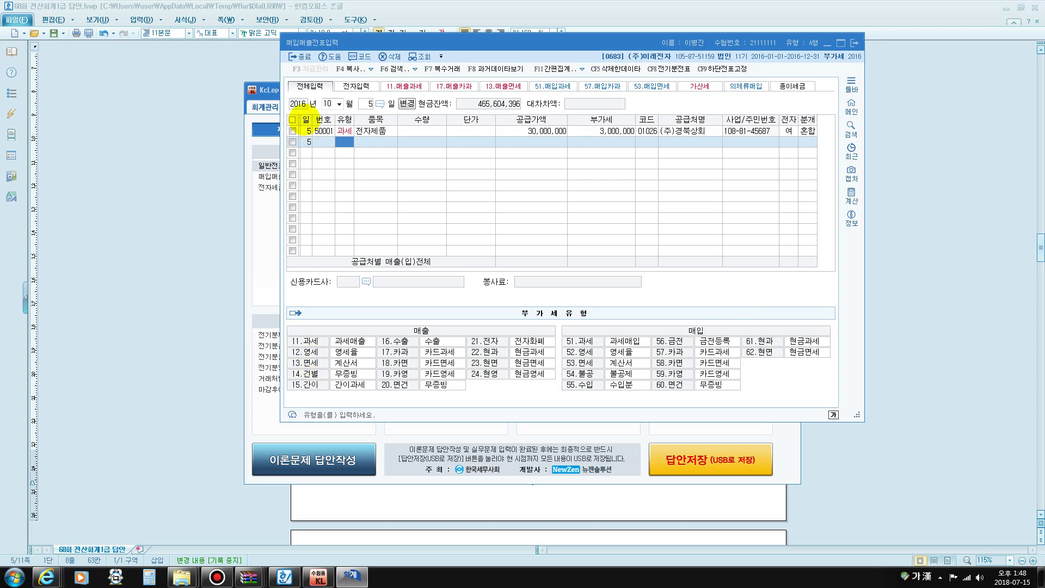
# Enter an 11/25 type 57 카과 voucher for 비품 totalling 5,500,000 with VAT split out
pyautogui.click(327, 103)
pyautogui.write('11')
pyautogui.press('Return')
pyautogui.write('25')
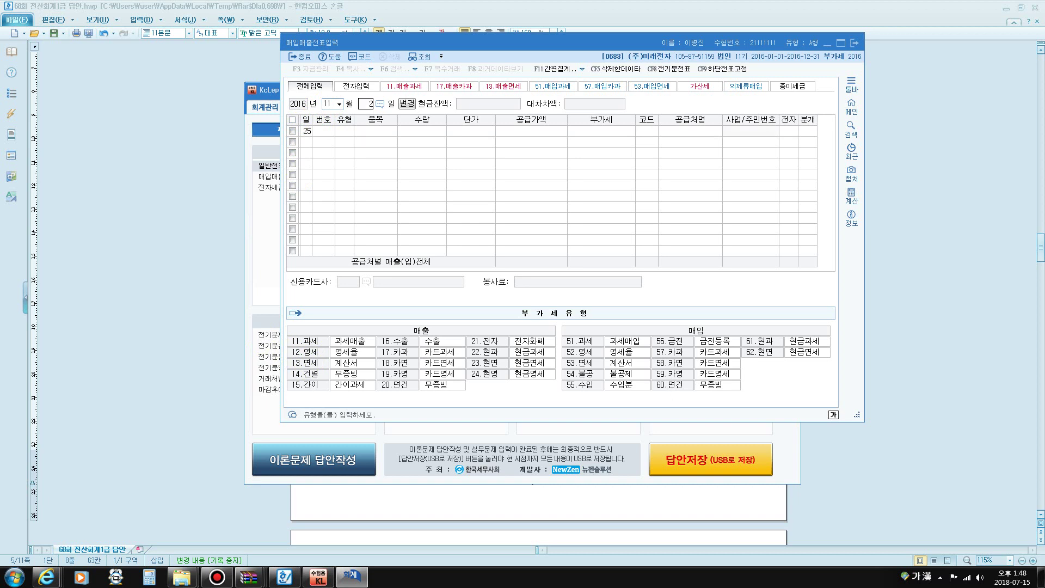
pyautogui.press('Return')
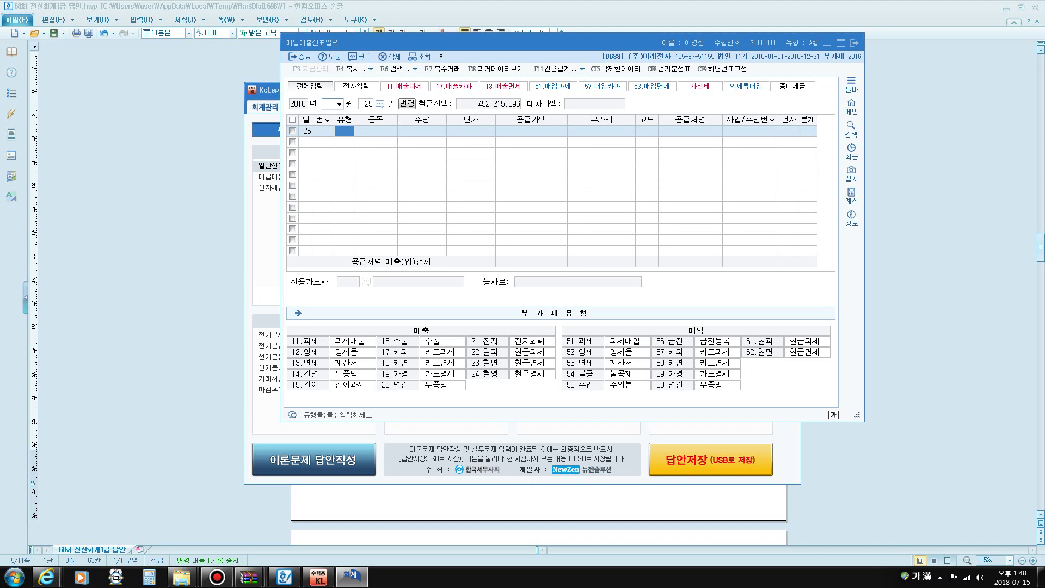
pyautogui.write('57')
pyautogui.press('Return')
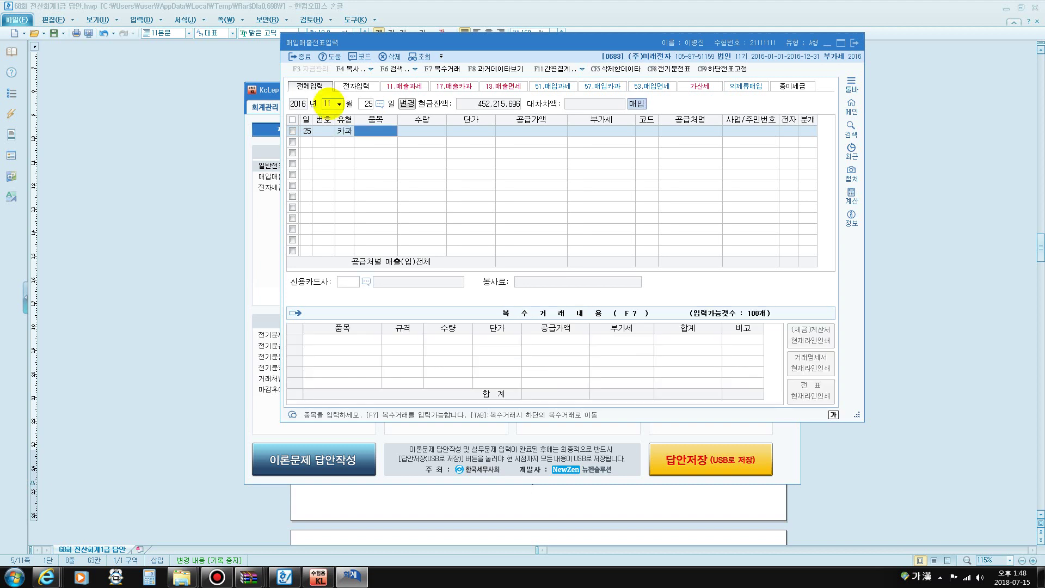
pyautogui.write('비품')
pyautogui.press('Return')
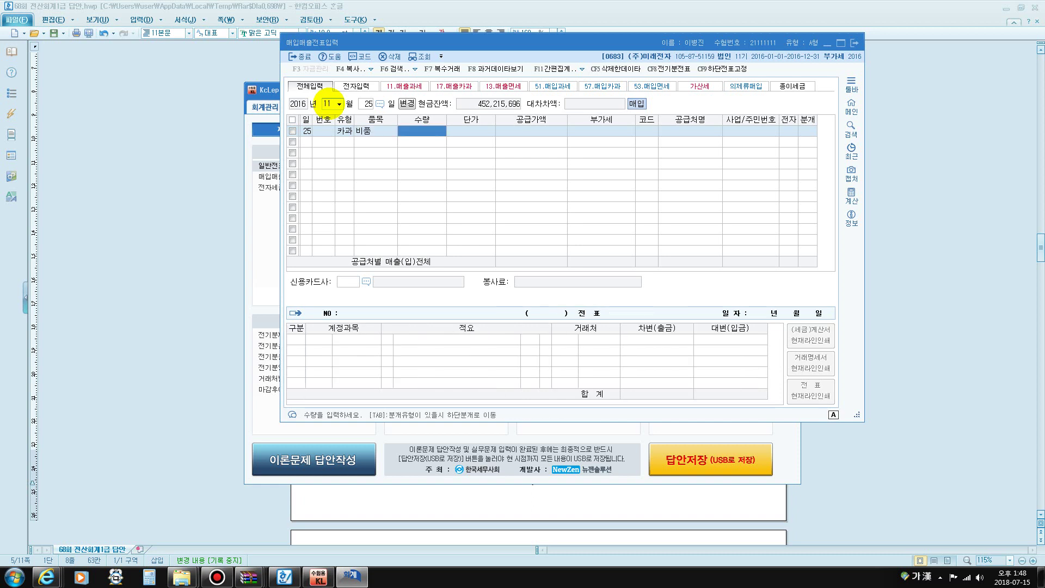
pyautogui.press('Return')
pyautogui.write('000000')
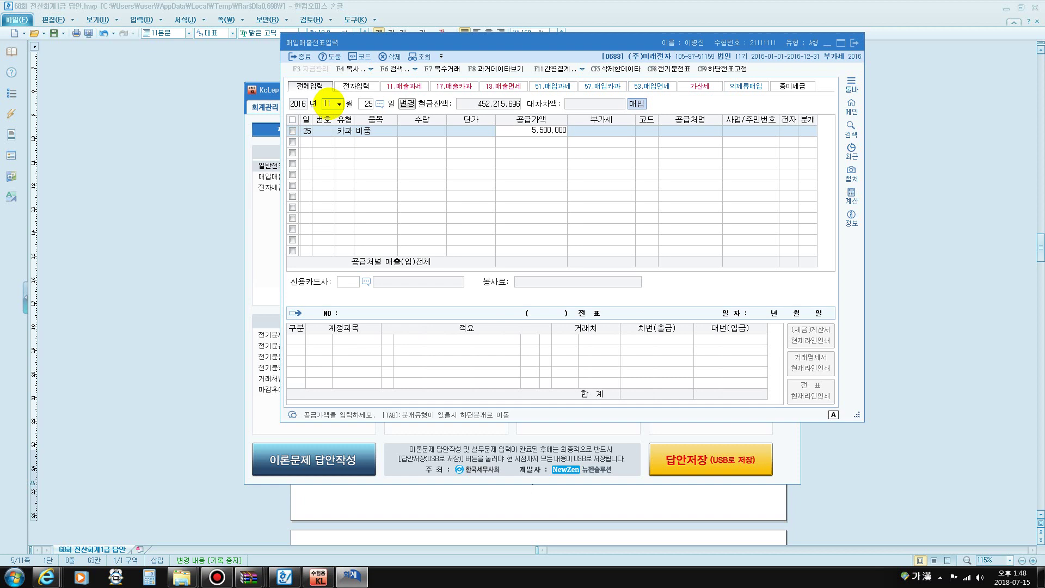
pyautogui.press('Return')
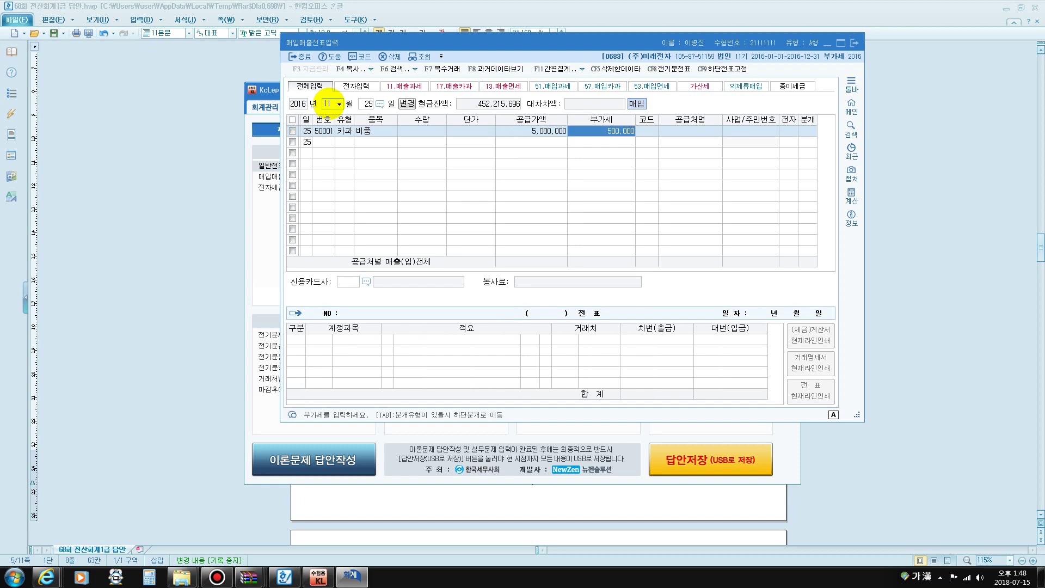
pyautogui.press('Return')
# Set supplier (주)알파컴퓨터, card company 국민카드, and journal type 4 카드
pyautogui.press('Hangul')
pyautogui.write('알파')
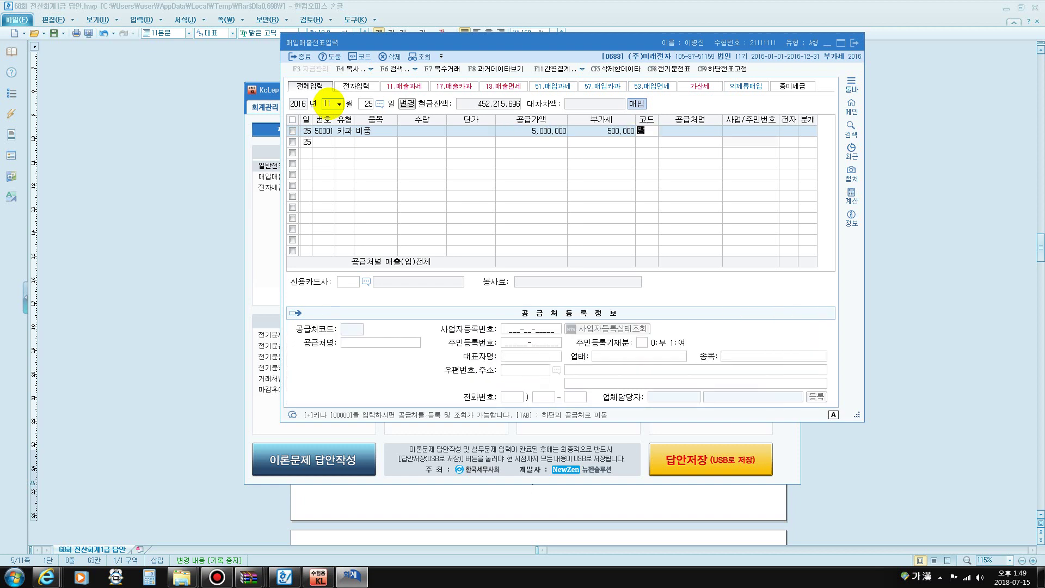
pyautogui.press('Return')
pyautogui.press('Return')
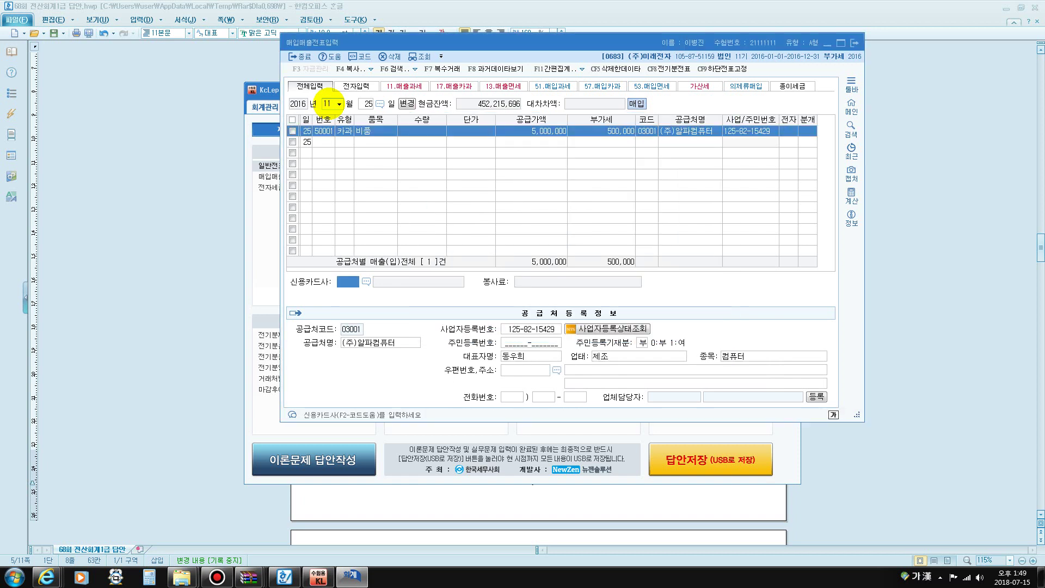
pyautogui.press('F2')
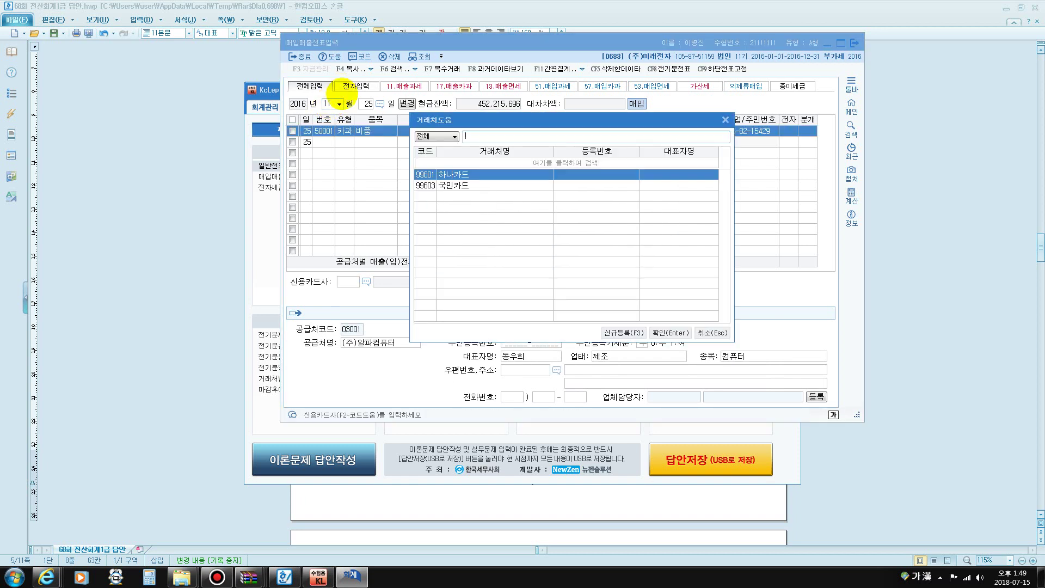
pyautogui.click(445, 186)
pyautogui.click(669, 333)
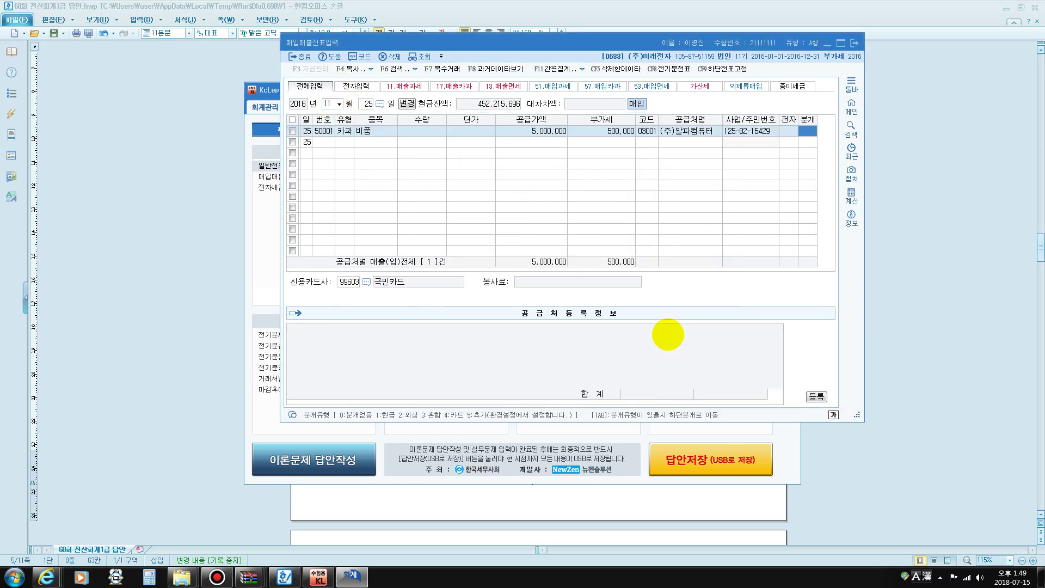
pyautogui.write('4')
pyautogui.press('Return')
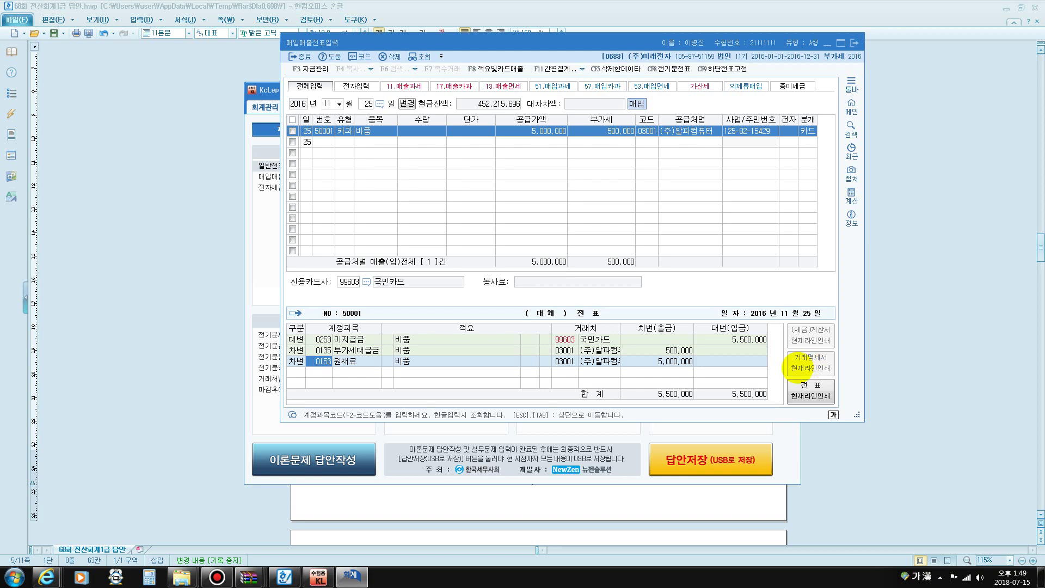
# Change the debit account from 원재료 to 0212 비품
pyautogui.click(569, 339)
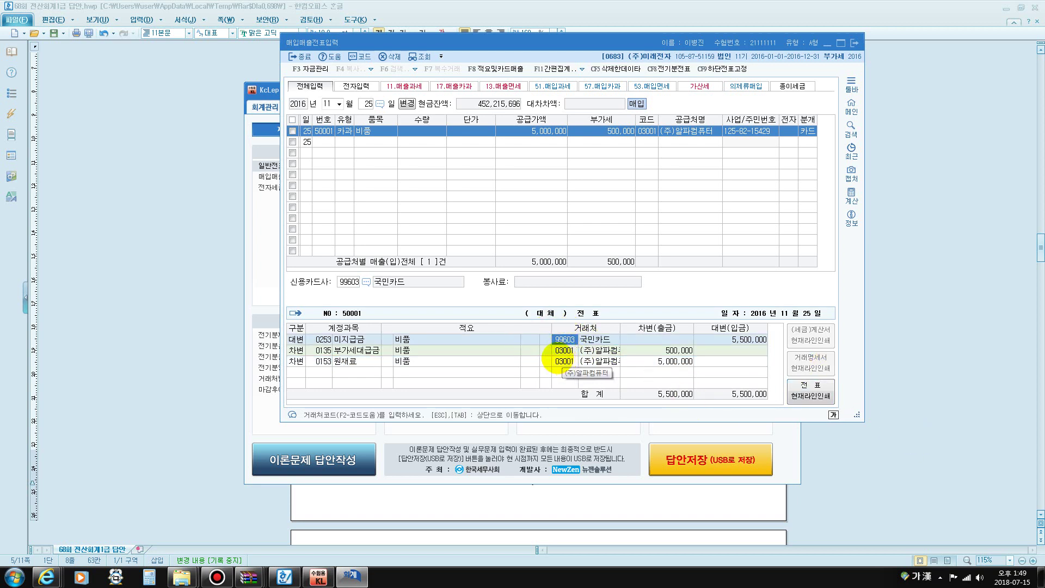
pyautogui.click(327, 361)
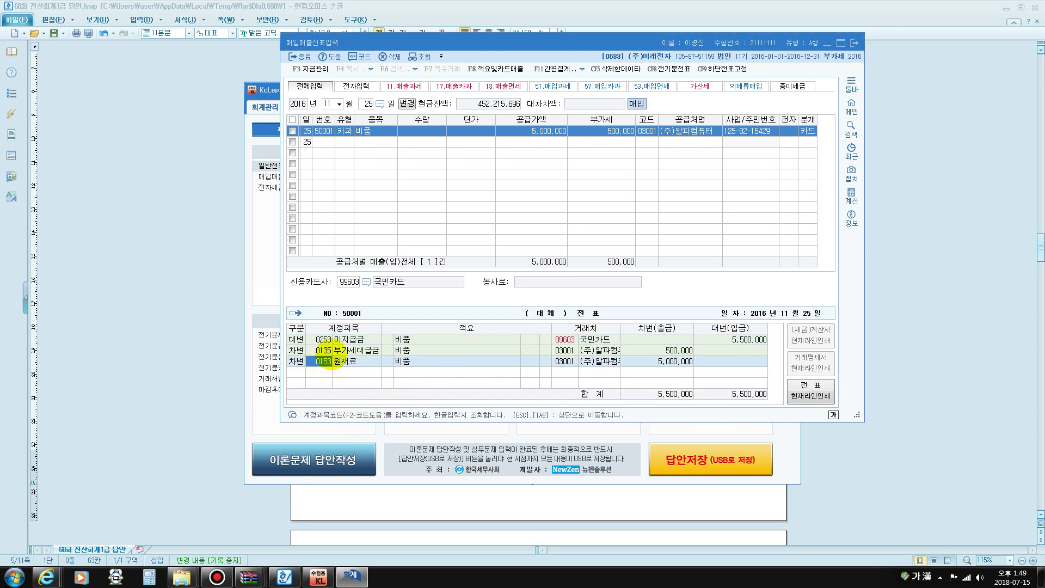
pyautogui.write('212')
pyautogui.press('Return')
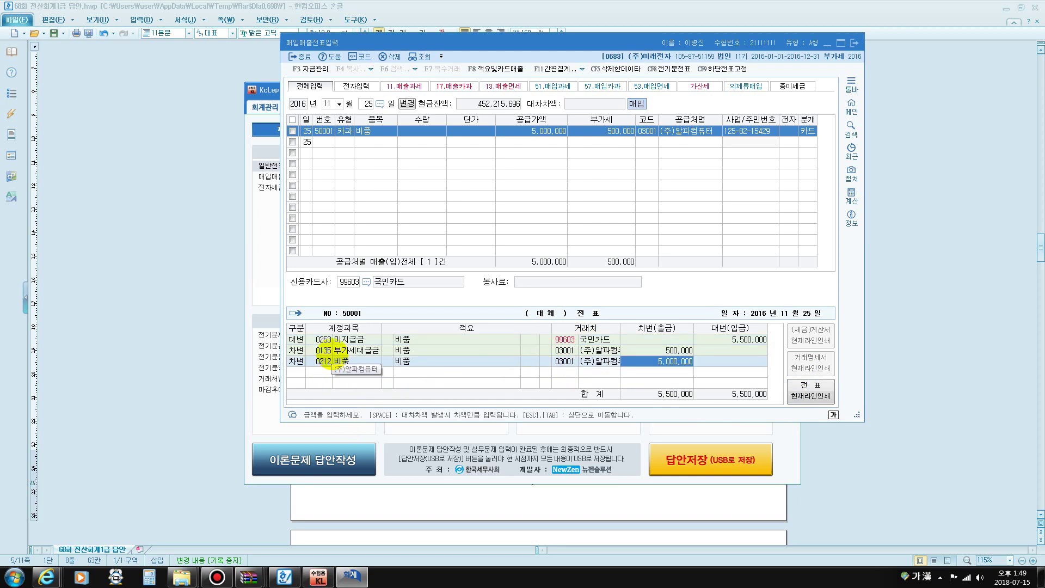
pyautogui.press('Return')
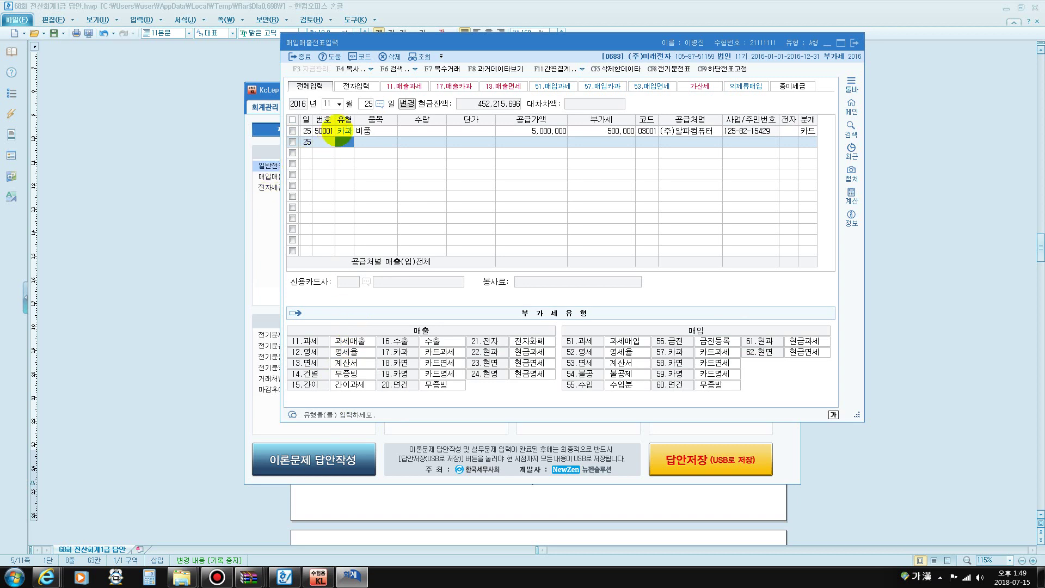
# Enter a day-28 type 61 현과 voucher for 생수 totalling 550,000 with 50,000 VAT
pyautogui.click(365, 104)
pyautogui.write('28')
pyautogui.press('Return')
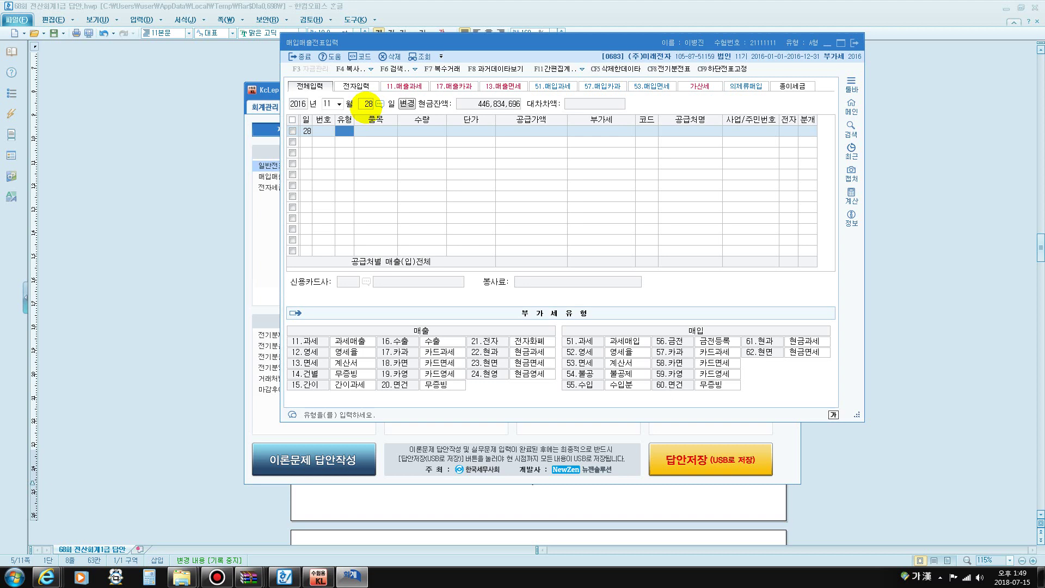
pyautogui.write('61')
pyautogui.press('Return')
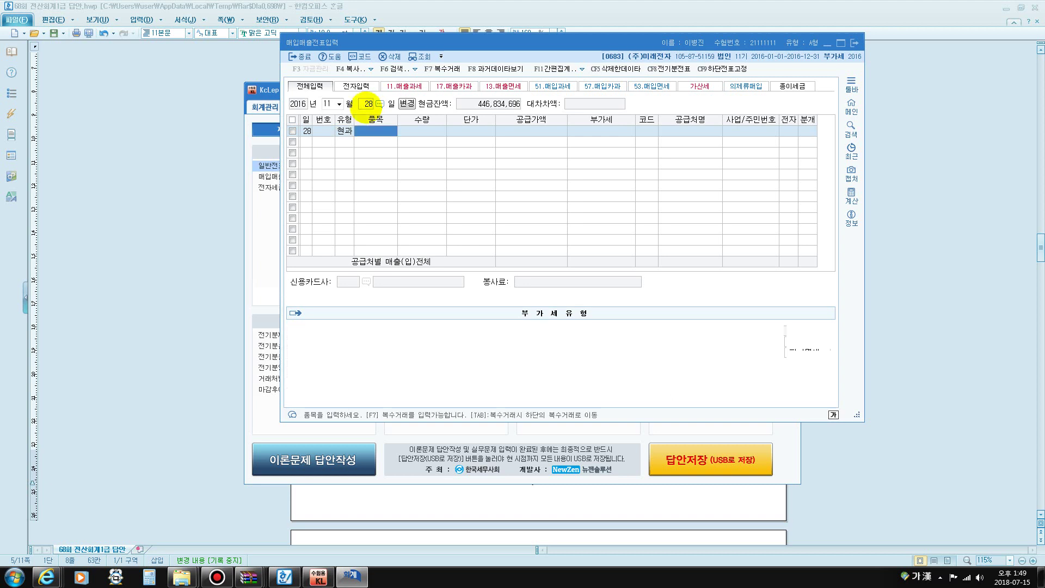
pyautogui.write('생수')
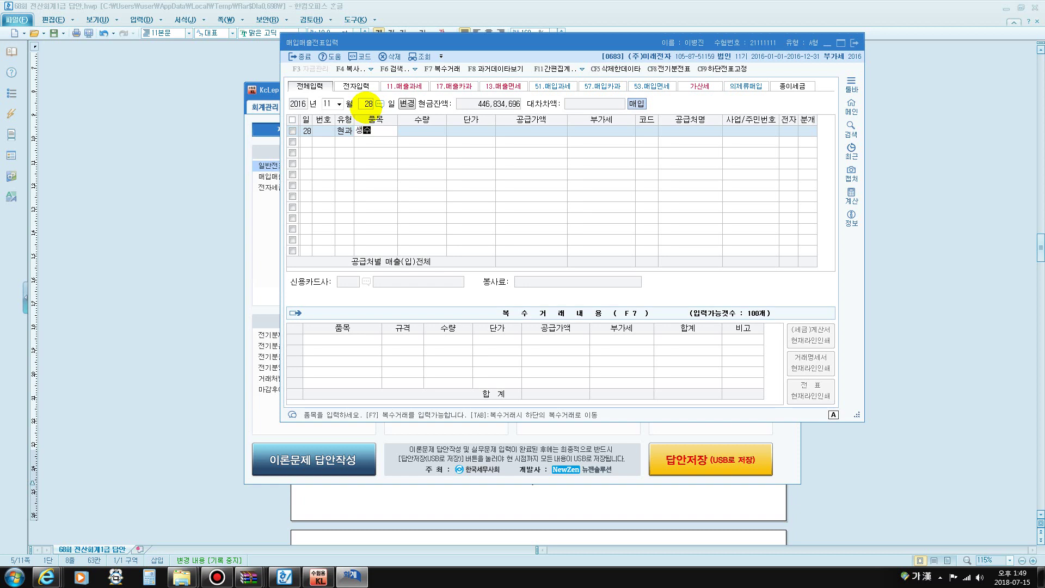
pyautogui.press('Return')
pyautogui.press('Return')
pyautogui.press('Return')
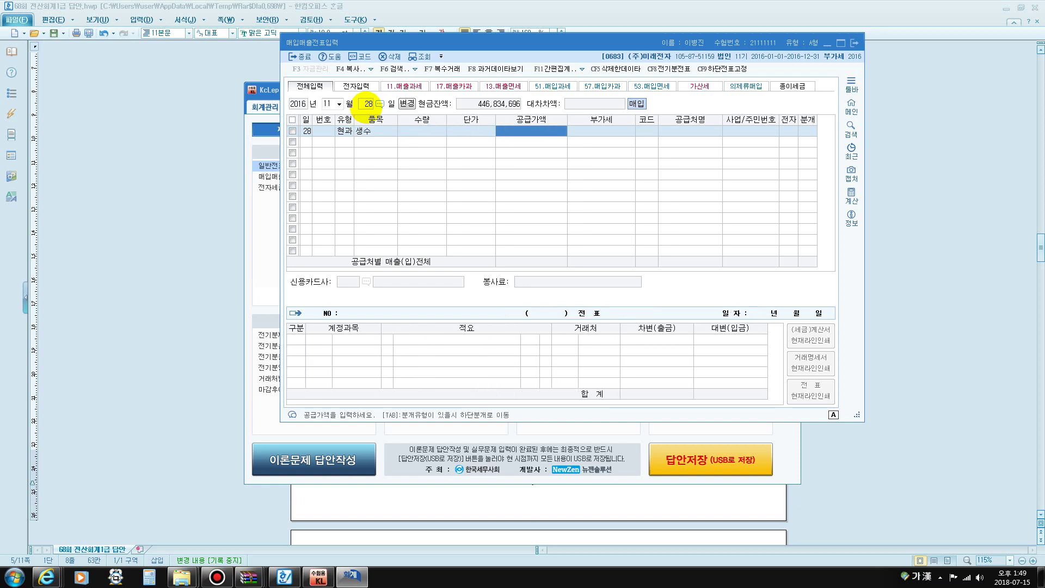
pyautogui.write('5500000')
pyautogui.press('Return')
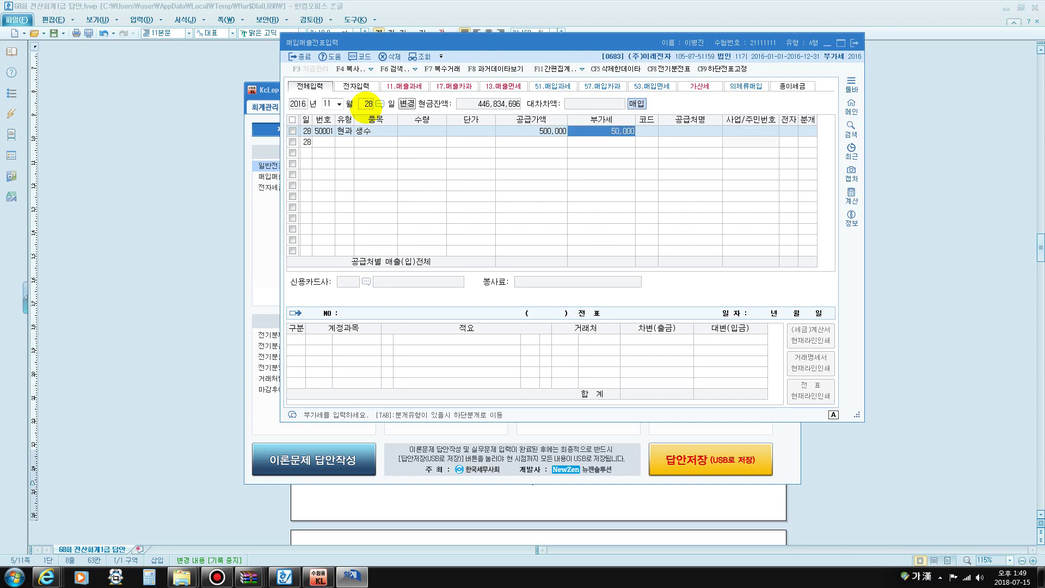
pyautogui.press('Return')
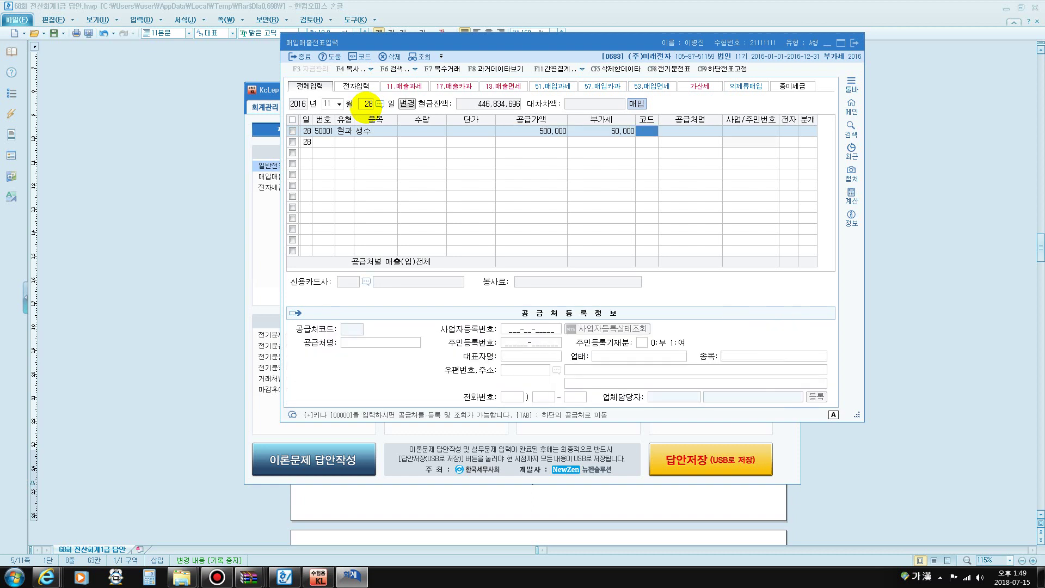
# Set supplier 호반상사 and journalize the voucher as a 현금 payment
pyautogui.write('호반')
pyautogui.press('Return')
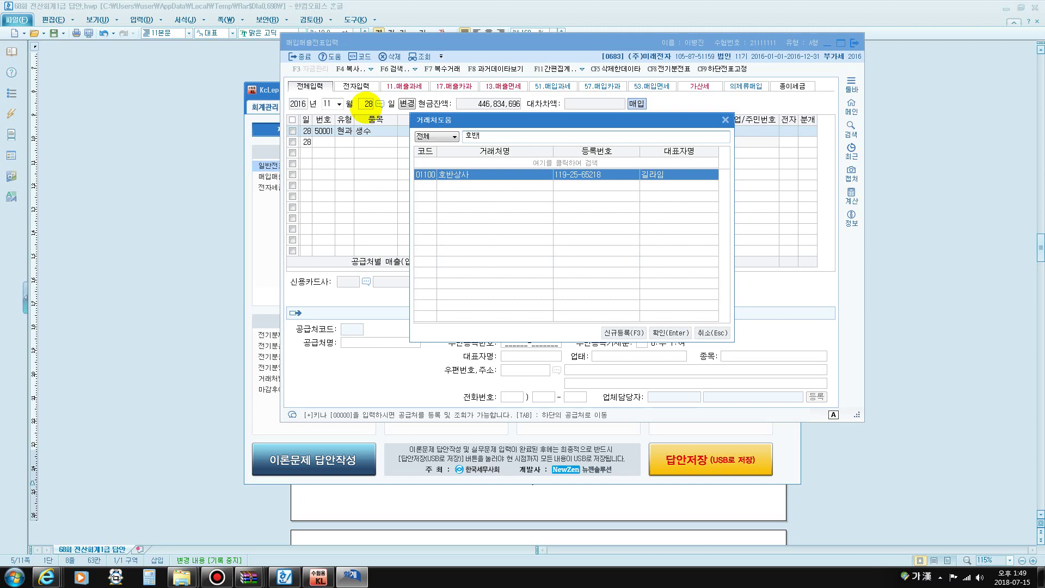
pyautogui.press('Return')
pyautogui.press('Return')
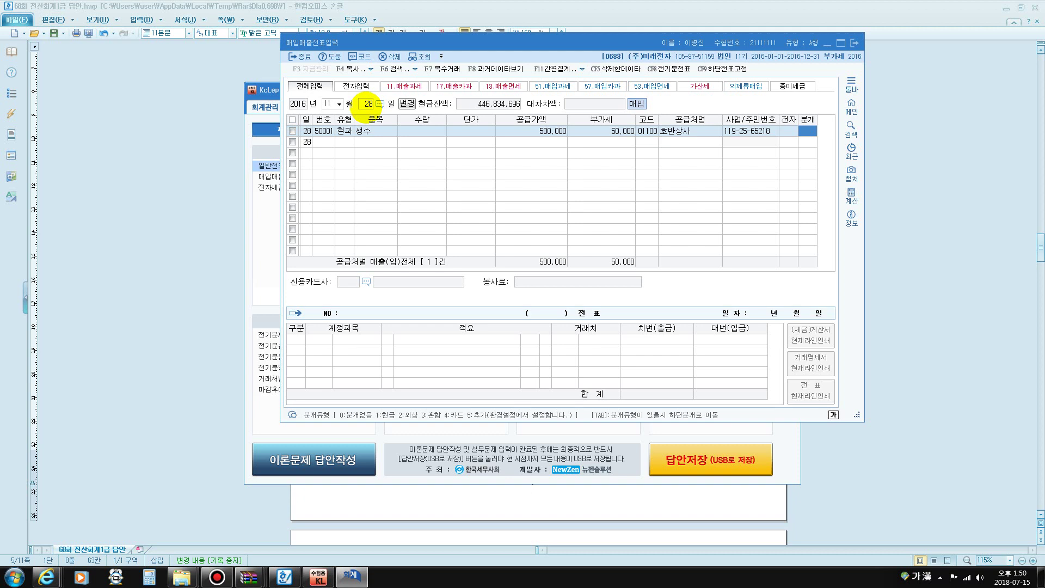
pyautogui.press('3')
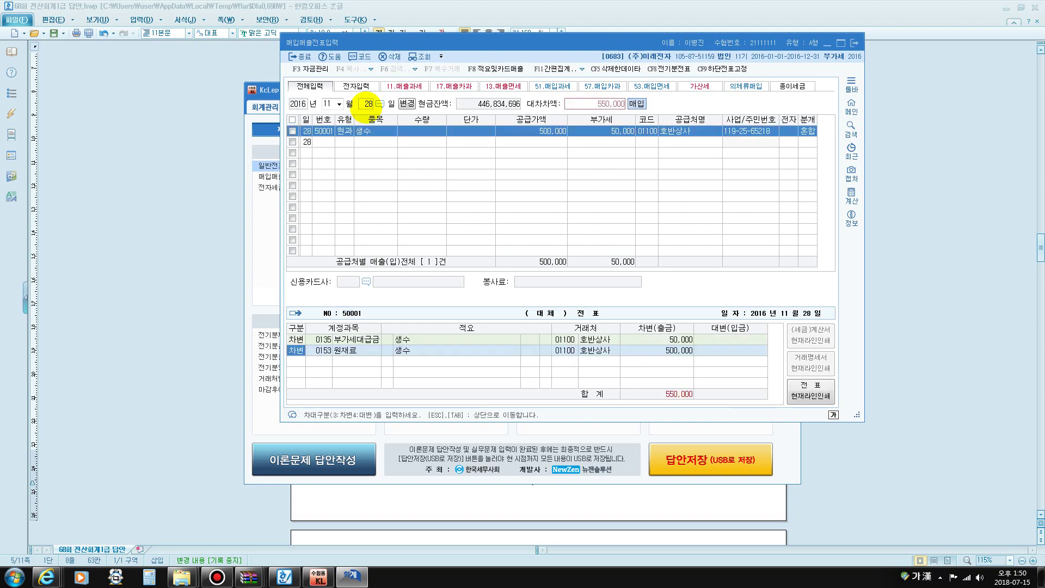
pyautogui.click(808, 131)
pyautogui.press('1')
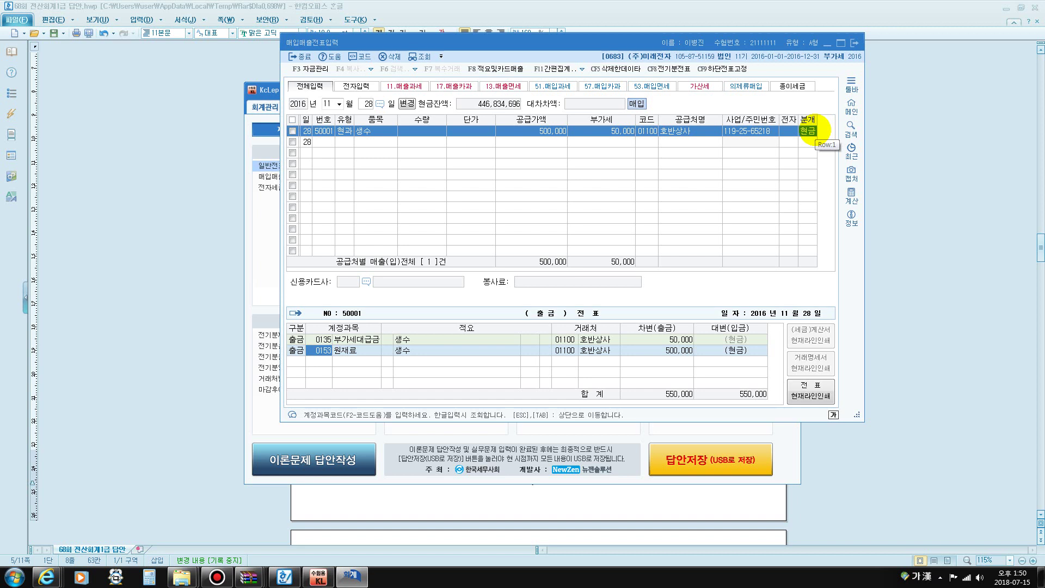
# Change the debit account to 0511 복리후생비
pyautogui.write('복리')
pyautogui.press('Return')
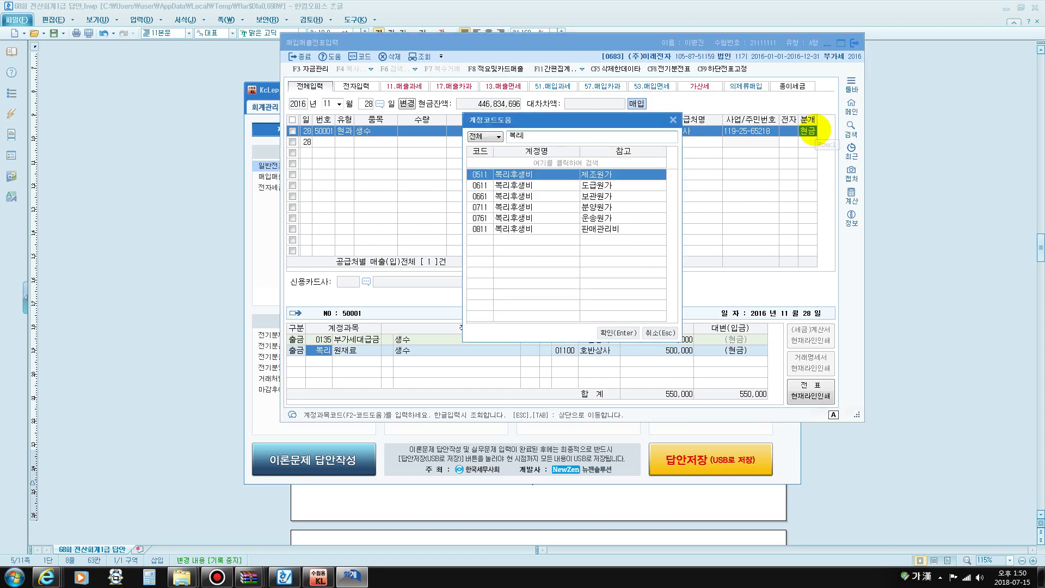
pyautogui.press('Return')
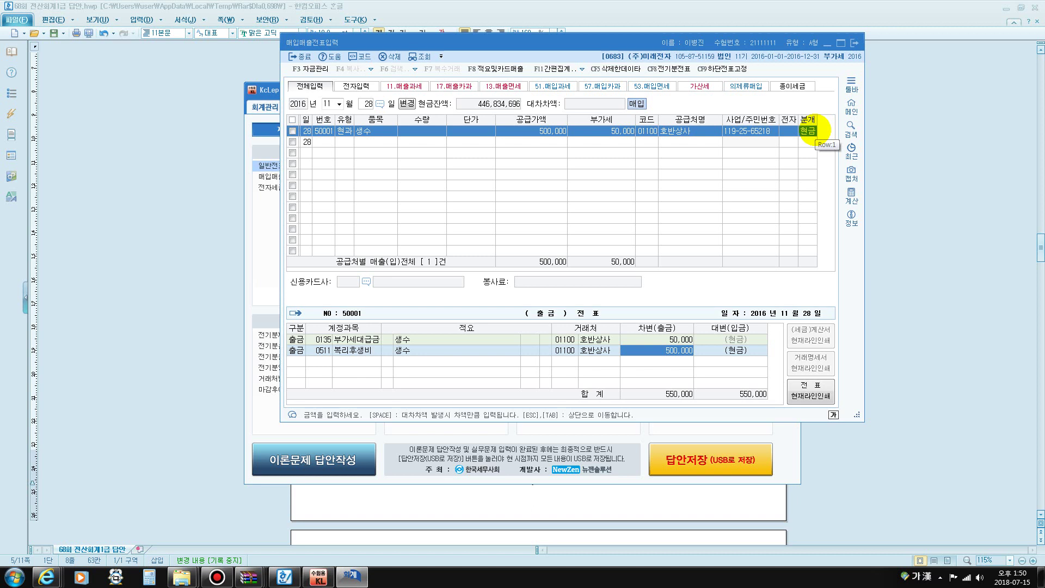
pyautogui.press('Return')
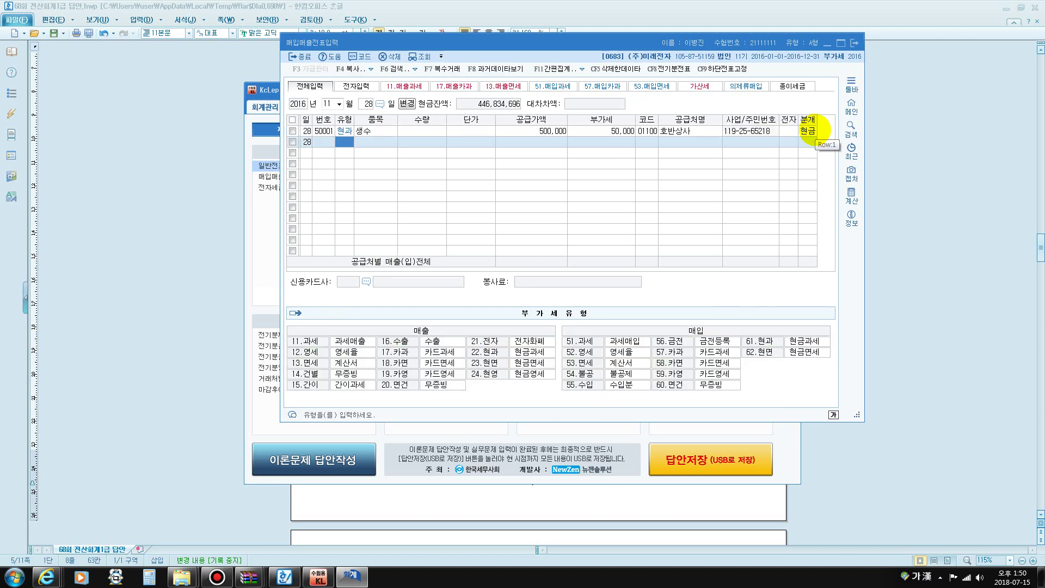
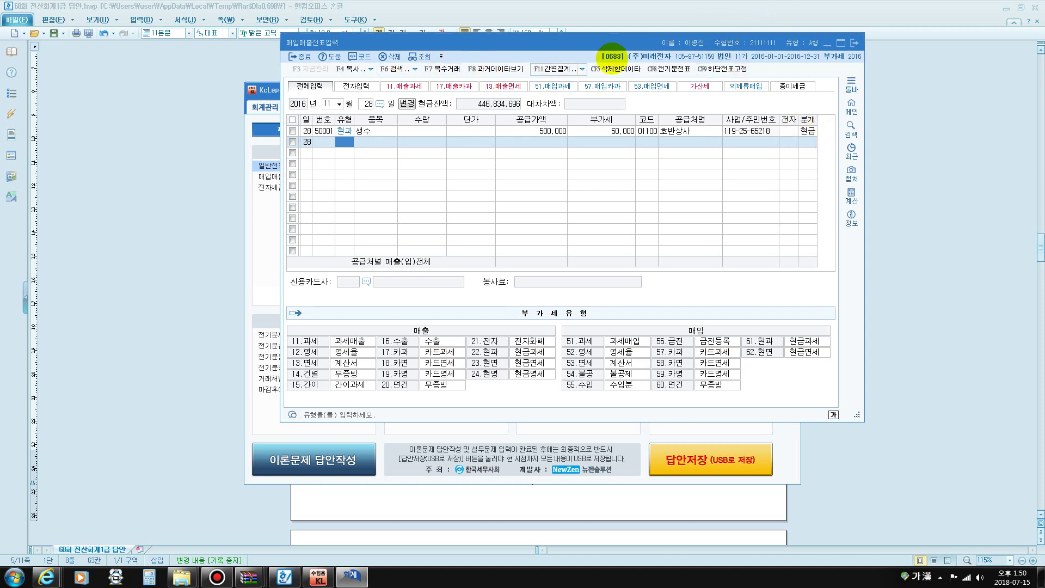
# Close the 매입매출전표입력 window to get back to the main menu
pyautogui.click(853, 43)
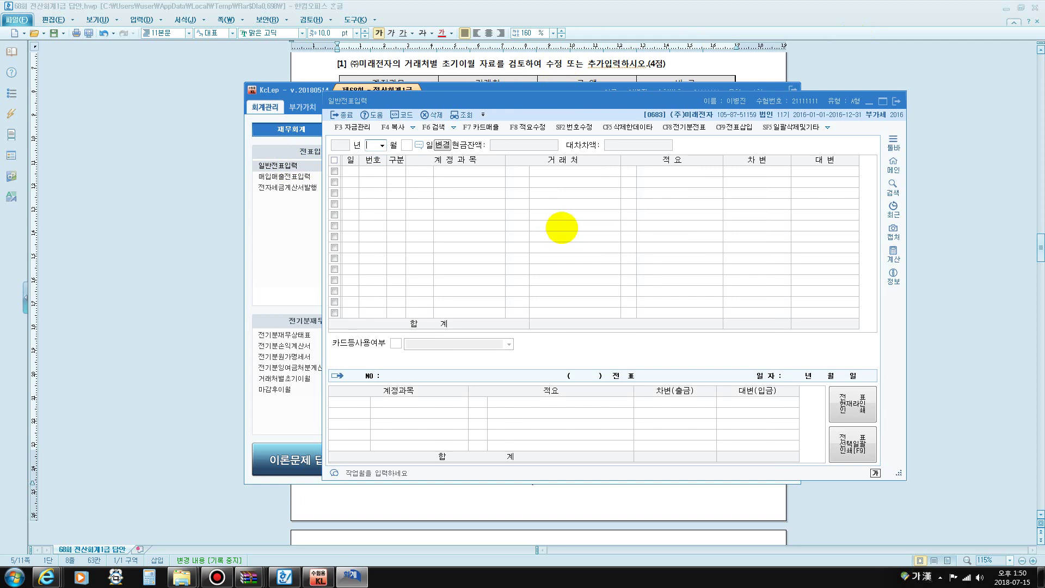
# On the August 5 voucher, change debit 0815 to 0515 가스수도료 for 280,000
pyautogui.write('8')
pyautogui.press('Return')
pyautogui.write('5')
pyautogui.press('Return')
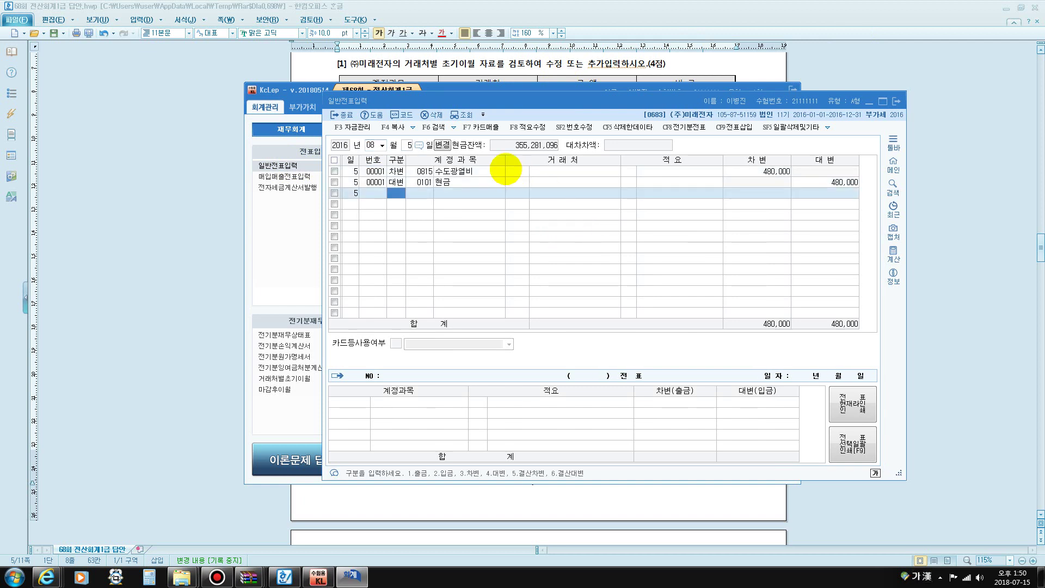
pyautogui.click(477, 168)
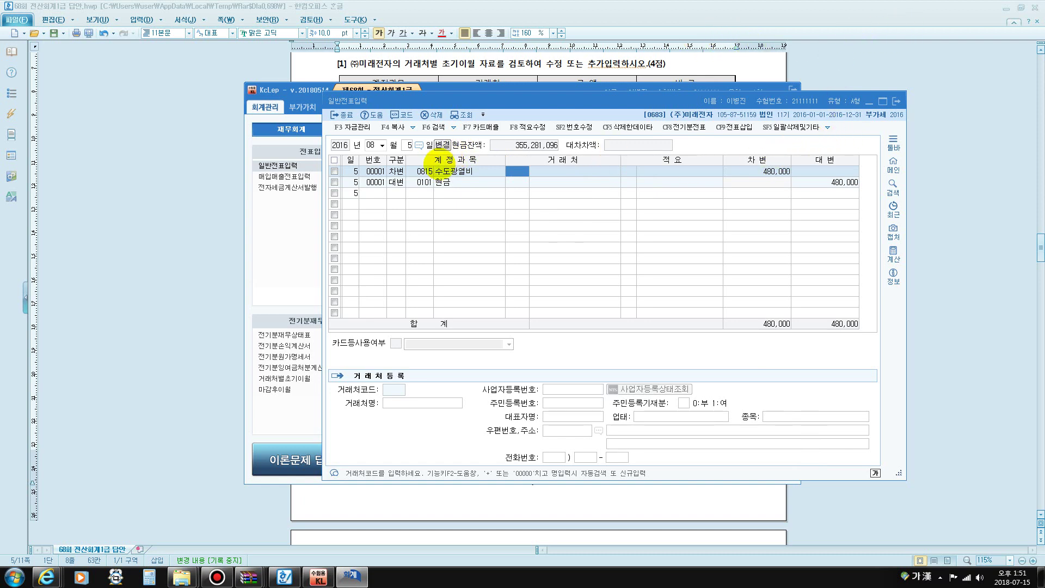
pyautogui.click(424, 171)
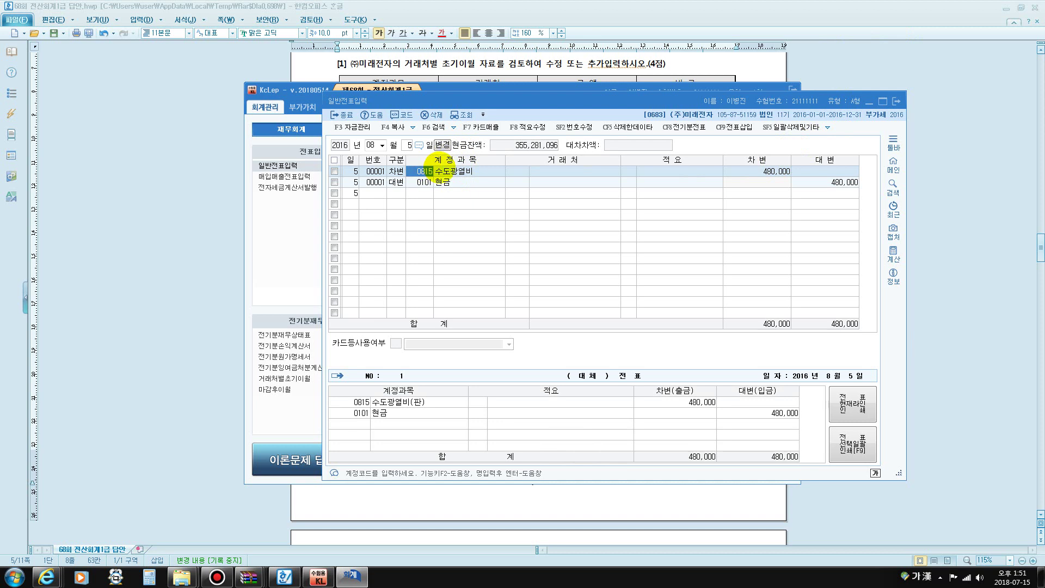
pyautogui.write('가스')
pyautogui.press('Return')
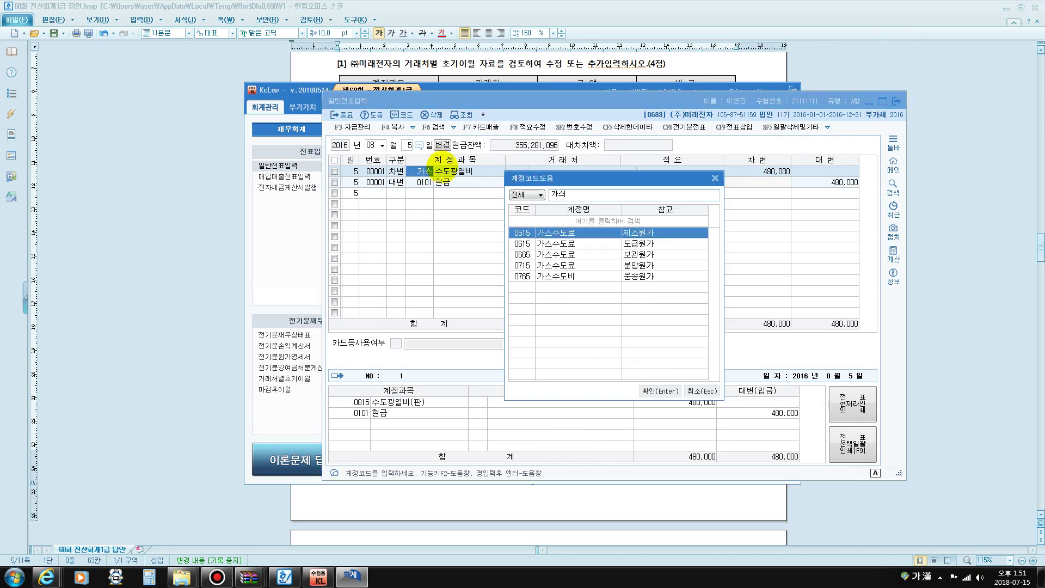
pyautogui.press('Return')
pyautogui.press('Return')
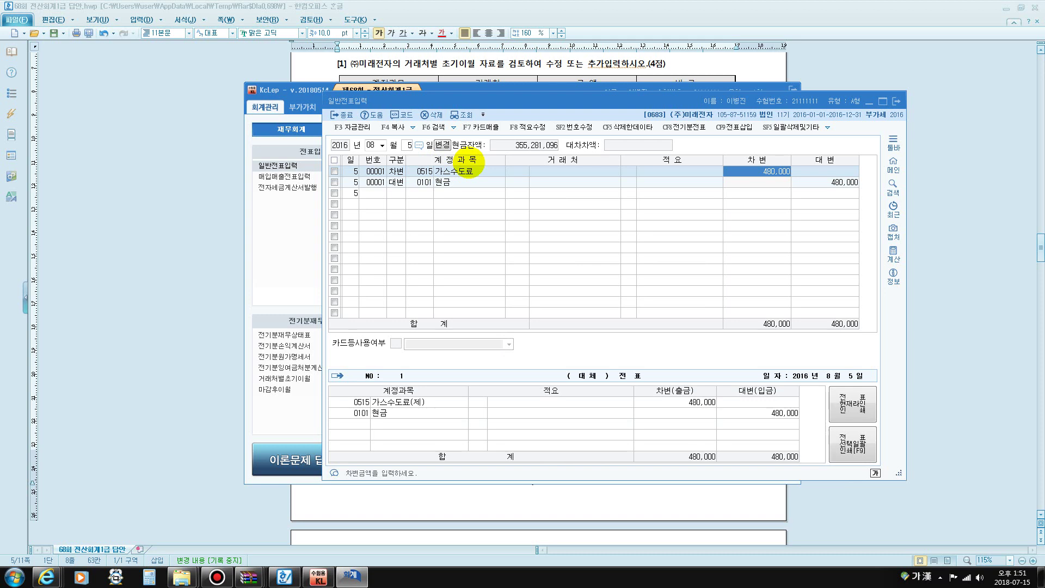
pyautogui.write('280000')
pyautogui.press('Return')
# Add a debit line for 0516 전력비 (200,000) and close general journal entry
pyautogui.press('Return')
pyautogui.press('Return')
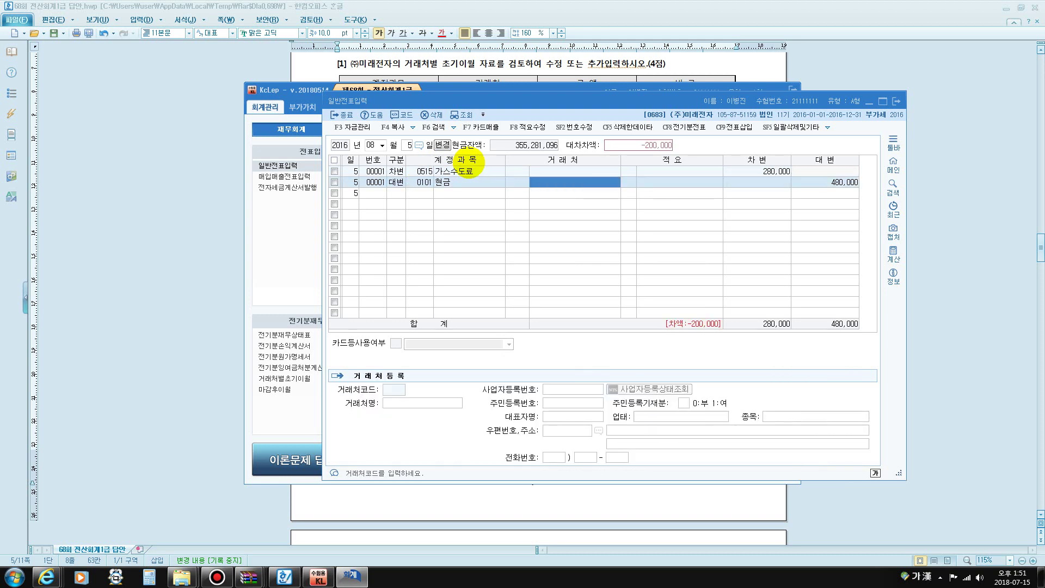
pyautogui.press('Return')
pyautogui.press('Return')
pyautogui.press('Return')
pyautogui.write('3')
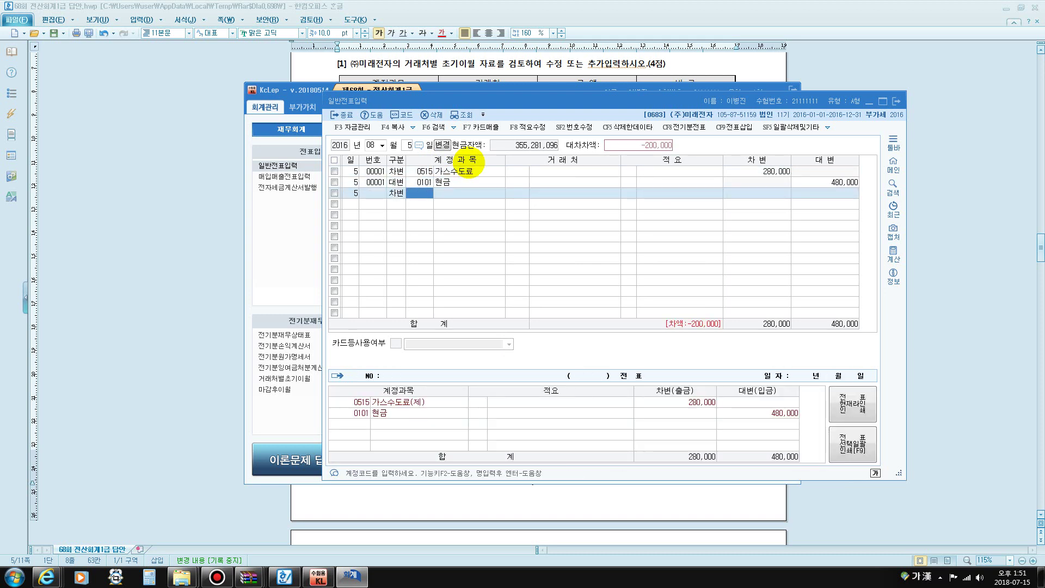
pyautogui.write('전력')
pyautogui.press('Return')
pyautogui.press('Return')
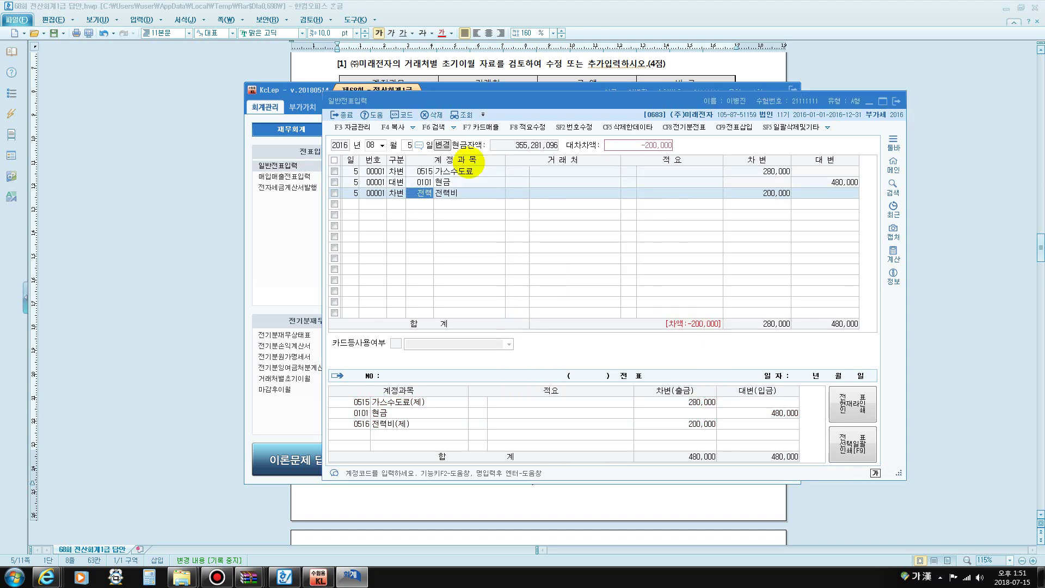
pyautogui.press('Return')
pyautogui.press('Return')
pyautogui.press('Return')
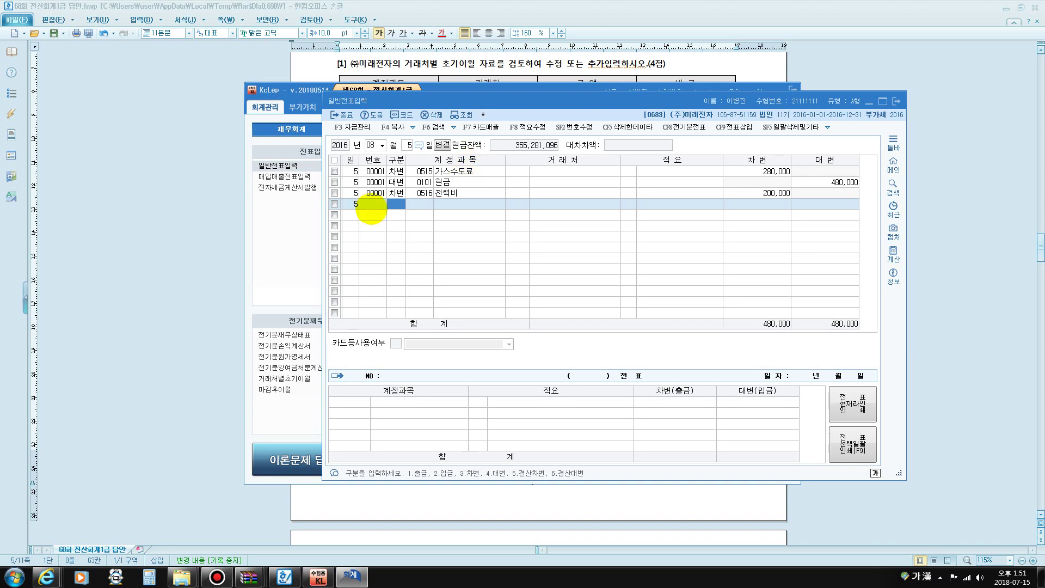
pyautogui.click(896, 100)
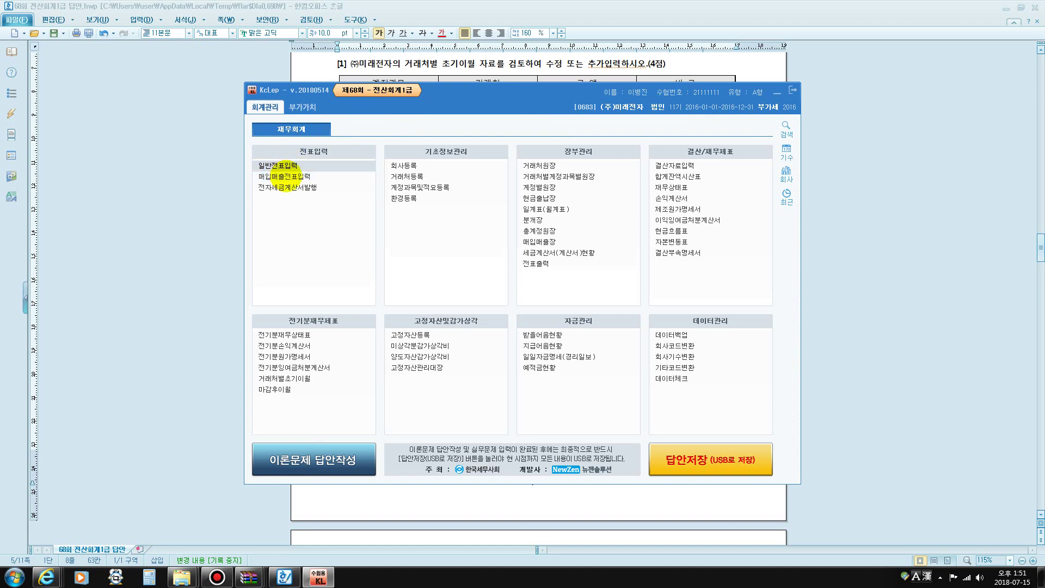
# Repost the September 10 glass replacement's 5,000,000 debit from 0820 수선비 to 0202 건물
pyautogui.click(327, 176)
pyautogui.write('0910')
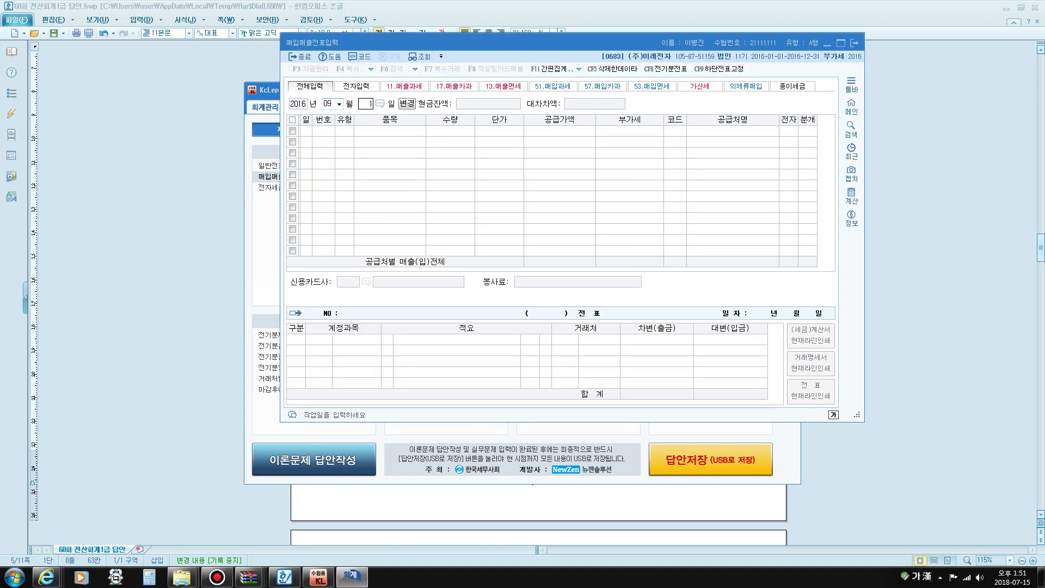
pyautogui.click(808, 130)
pyautogui.press('Return')
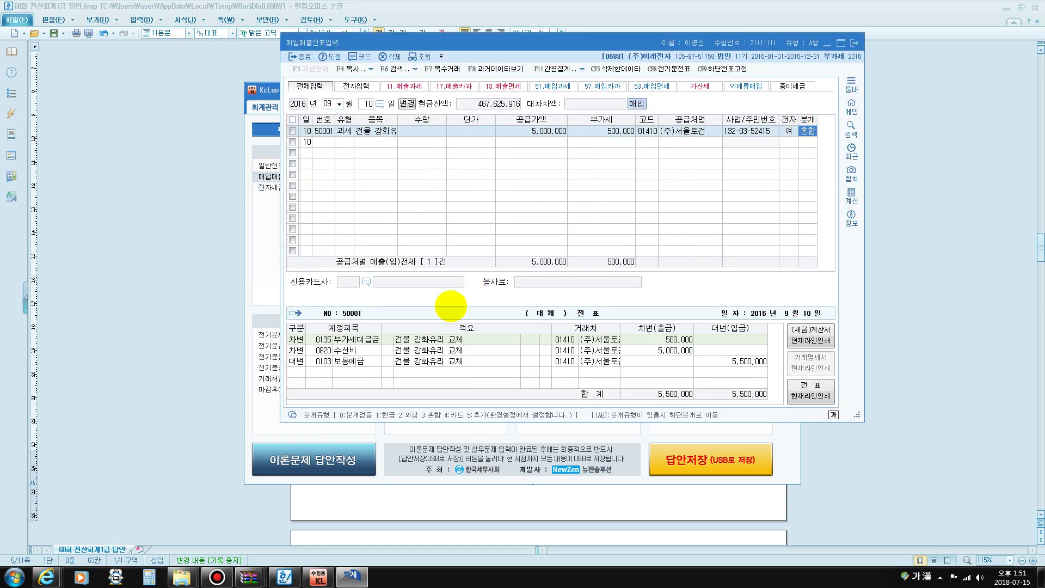
pyautogui.click(322, 350)
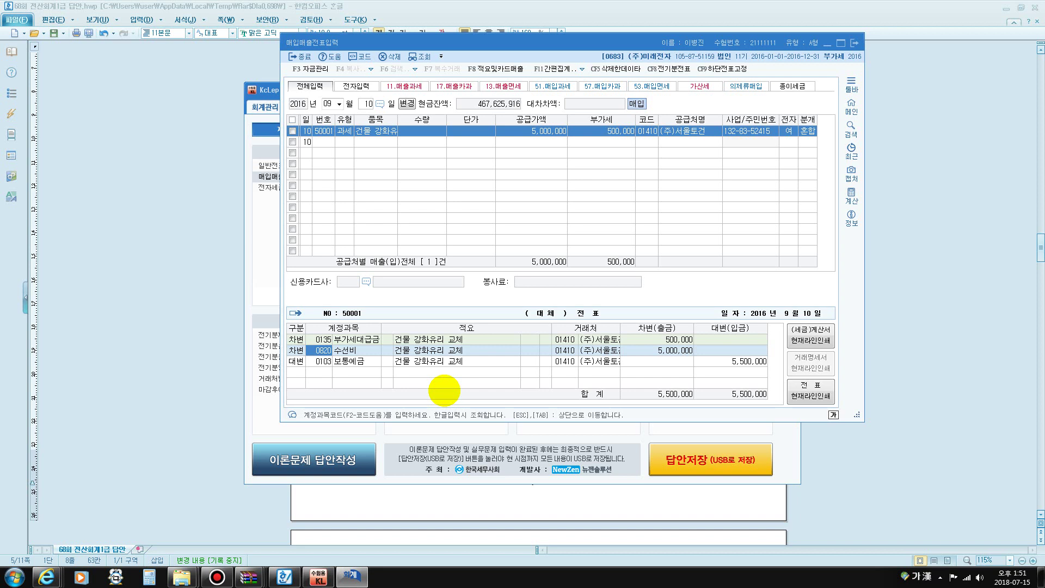
pyautogui.write('0202')
pyautogui.press('Return')
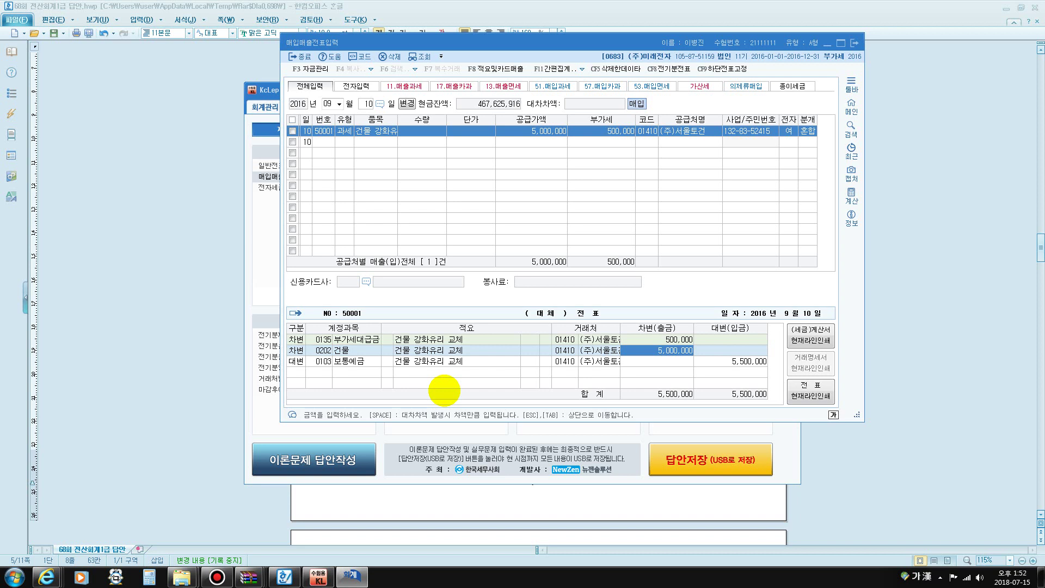
pyautogui.press('Escape')
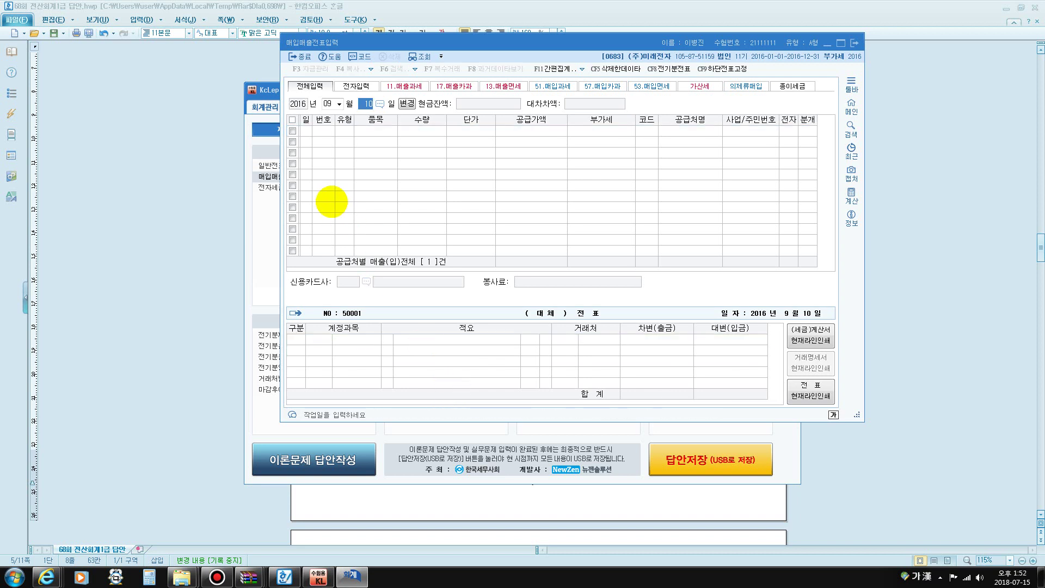
pyautogui.click(259, 201)
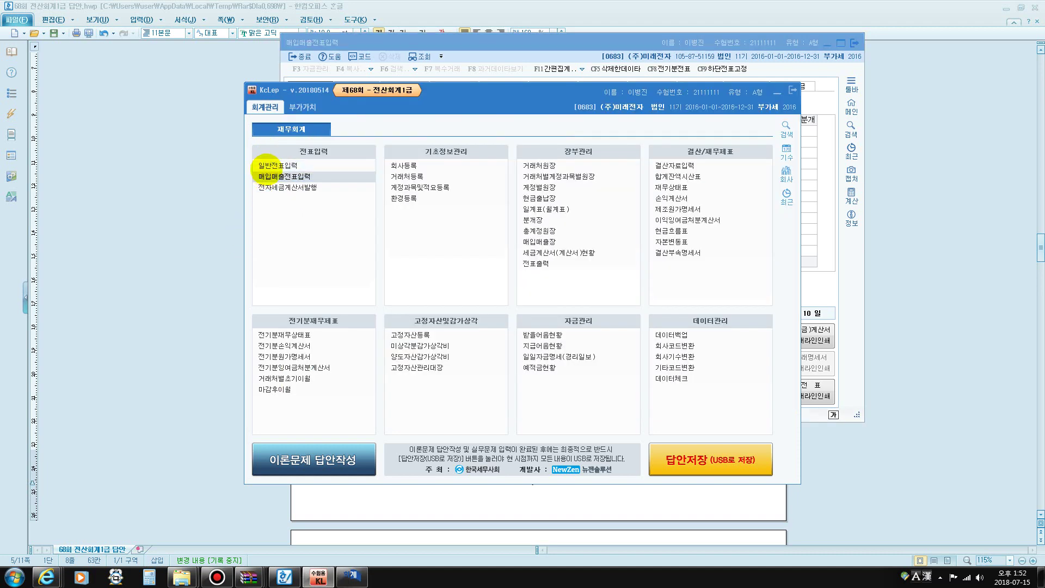
# Start a December 31 voucher debiting 0293 장기차입금 for 항생은행, 50,000,000
pyautogui.click(267, 166)
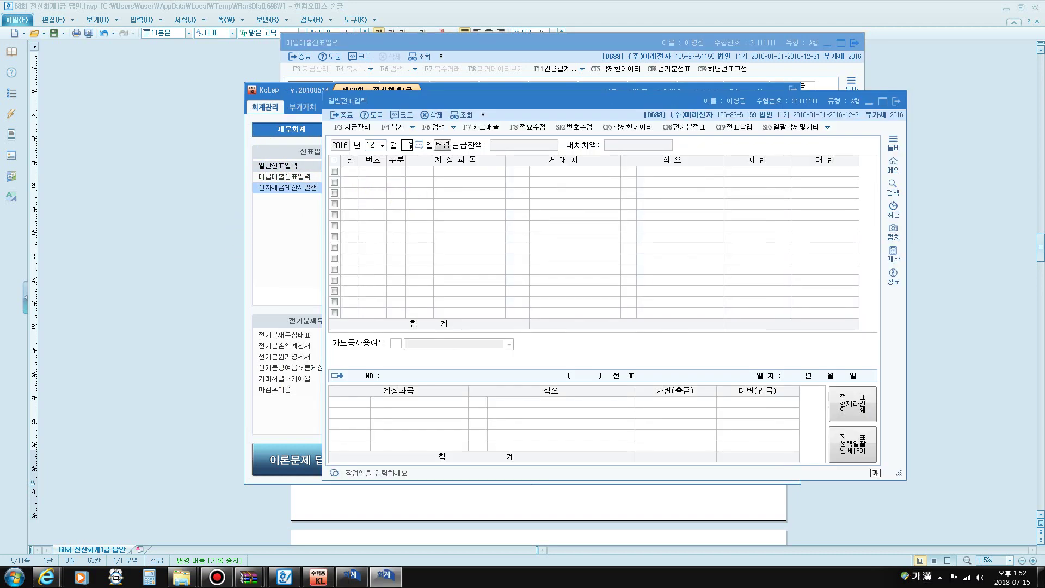
pyautogui.write('31')
pyautogui.press('Return')
pyautogui.write('3')
pyautogui.press('Return')
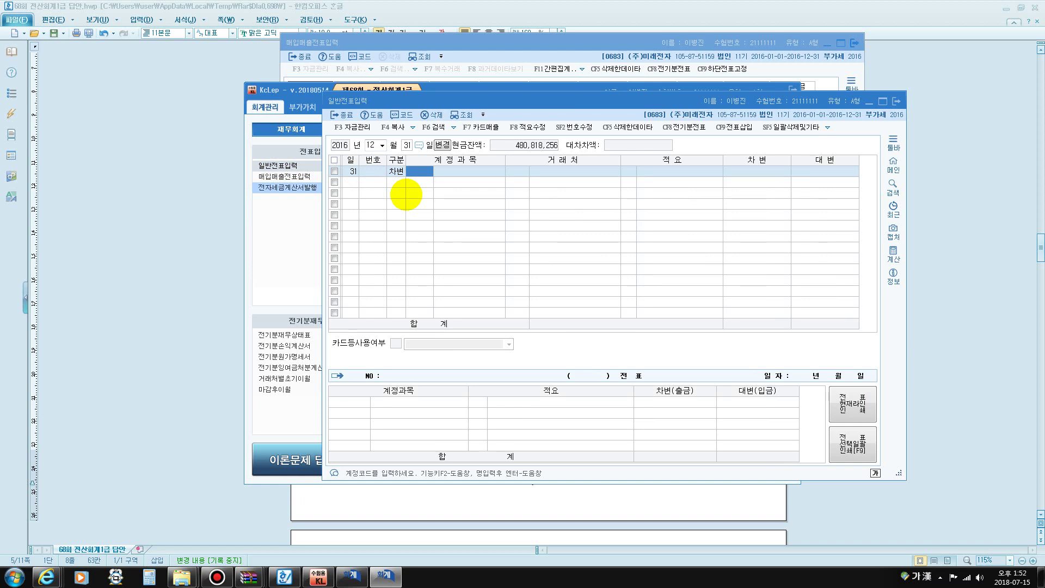
pyautogui.write('3ㅈ')
pyautogui.press('Return')
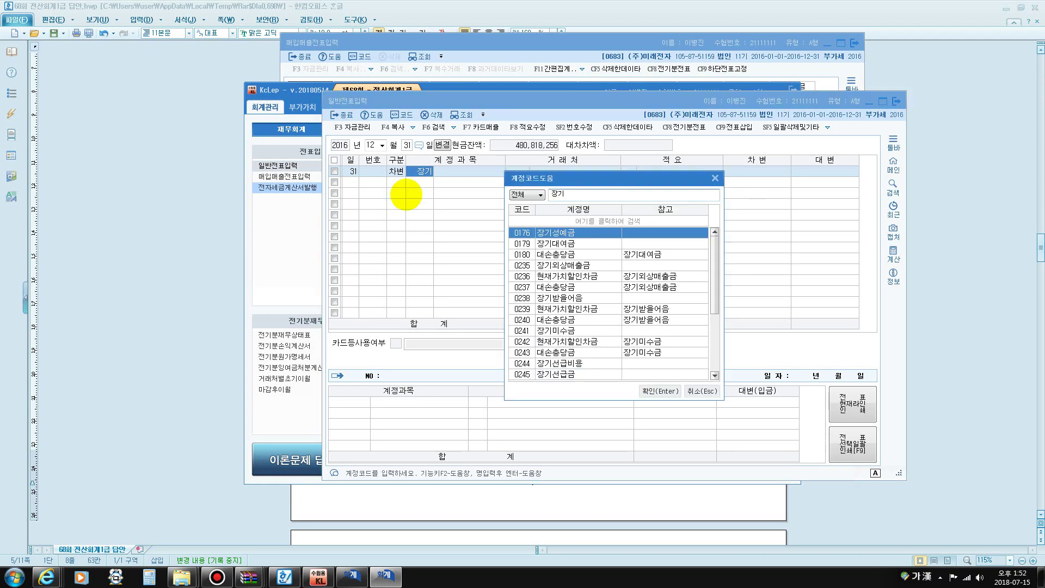
pyautogui.write('차')
pyautogui.press('Return')
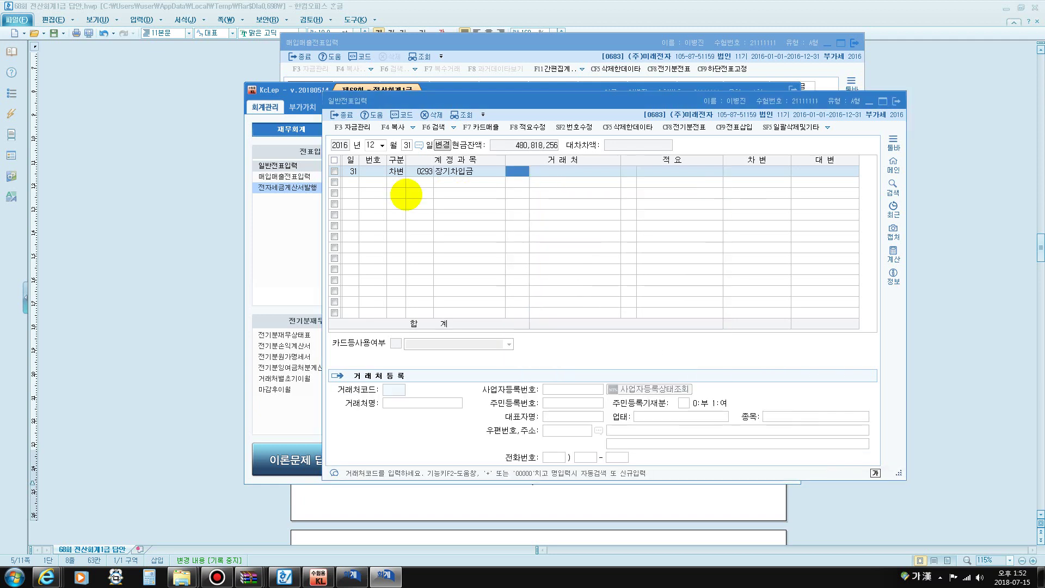
pyautogui.write('항생')
pyautogui.press('Return')
pyautogui.press('Return')
pyautogui.press('Return')
pyautogui.press('Return')
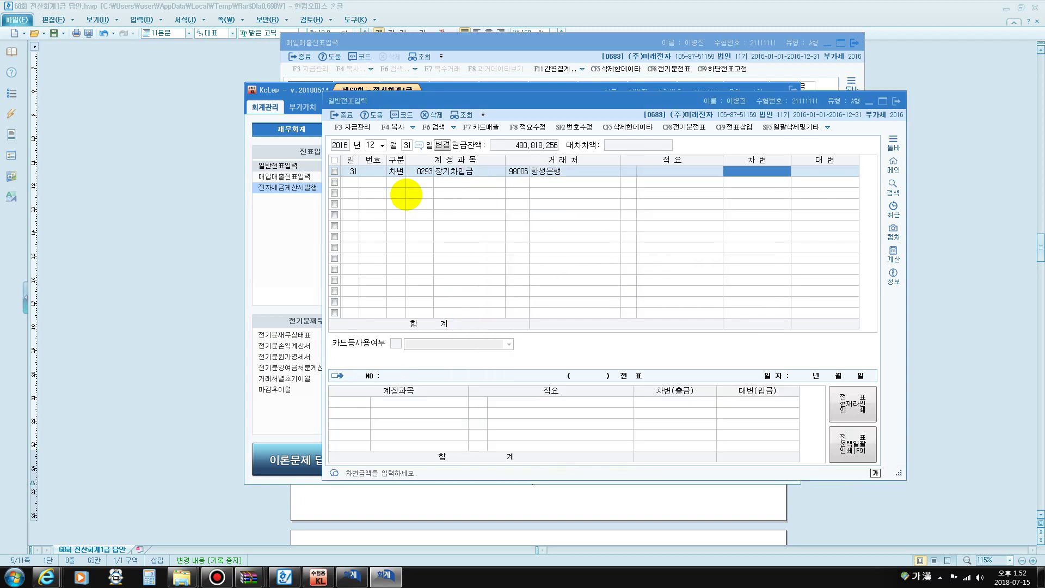
pyautogui.write('50,000,000')
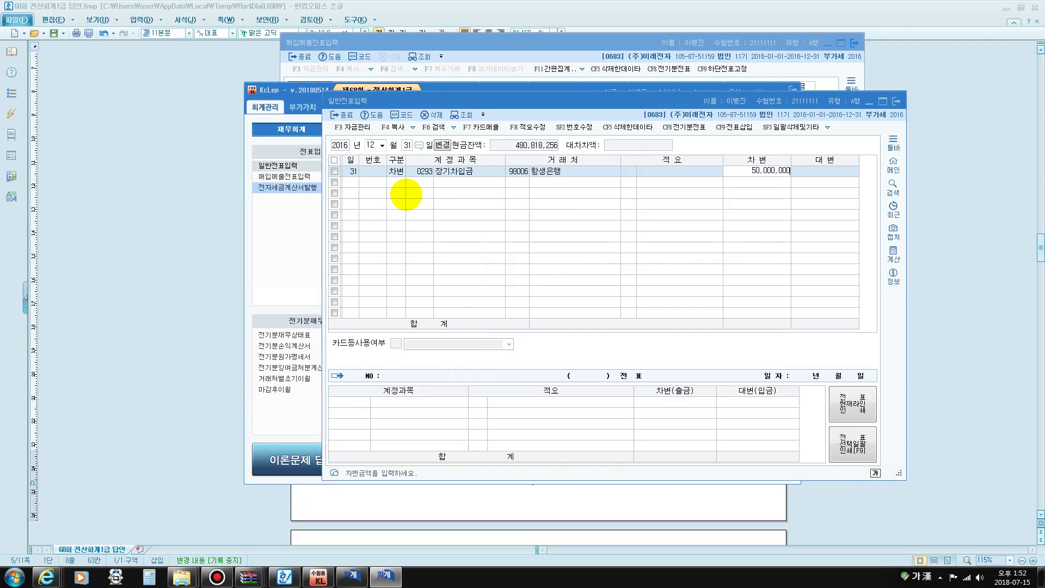
pyautogui.press('Return')
# Credit 0264 유동성장기부채 for 50,000,000 and close general journal entry
pyautogui.write('4')
pyautogui.press('Return')
pyautogui.write('유도')
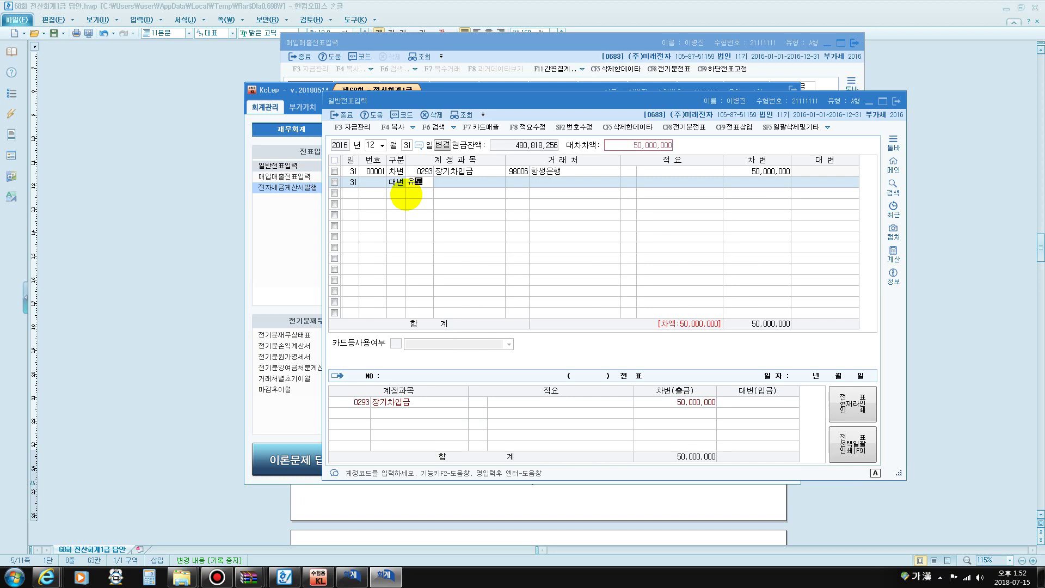
pyautogui.press('Return')
pyautogui.press('Return')
pyautogui.press('Return')
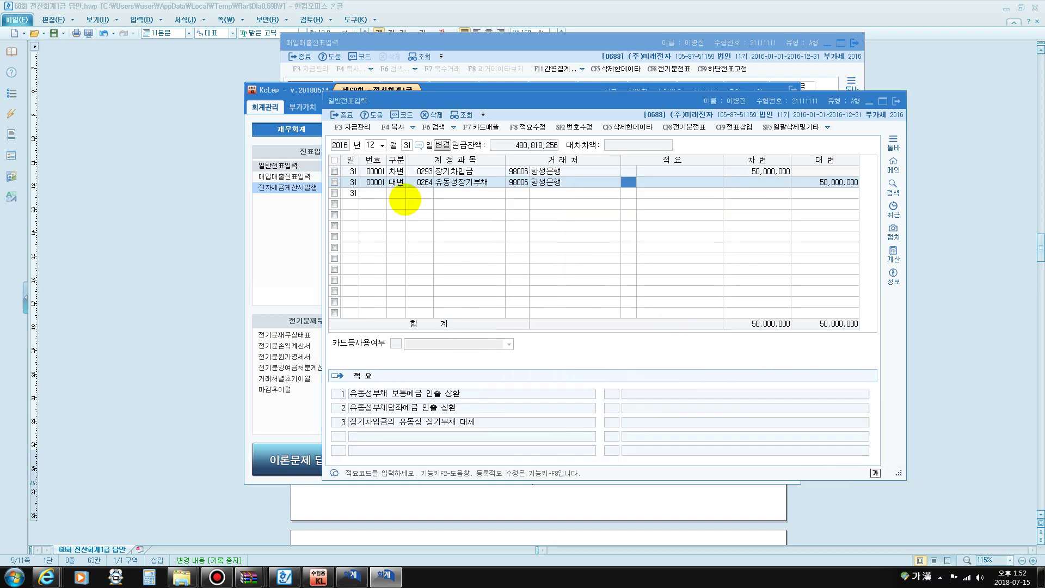
pyautogui.press('Return')
pyautogui.press('Return')
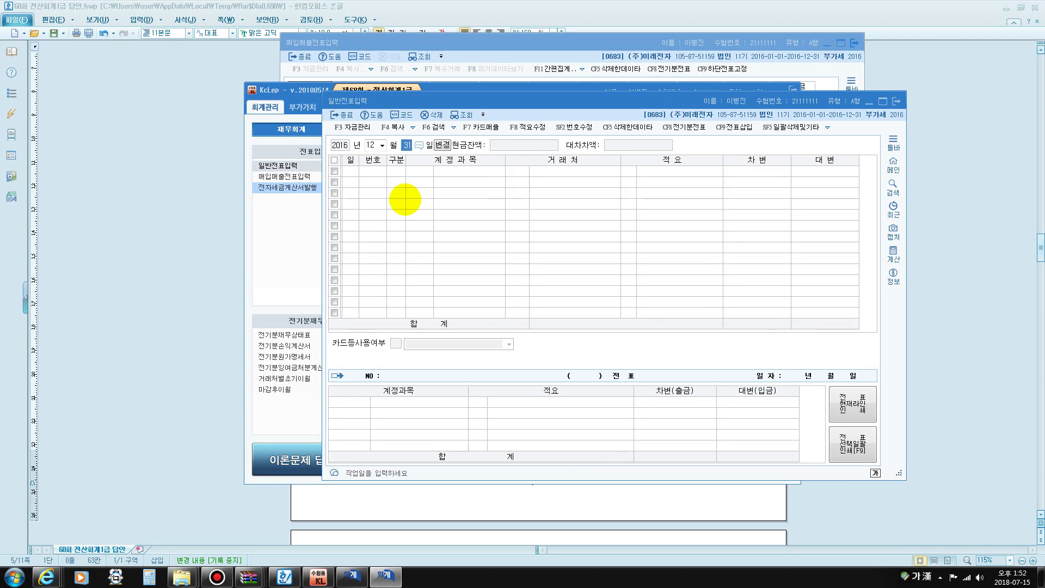
pyautogui.press('Escape')
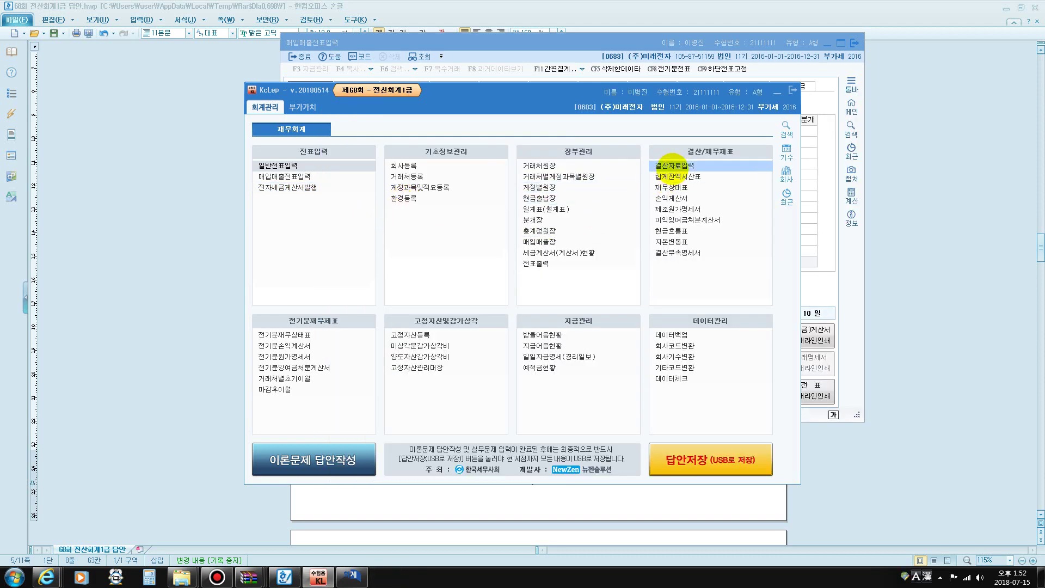
# In 결산자료입력, enter depreciation of 1,500,000 for vehicles and 300,000 for equipment
pyautogui.click(674, 166)
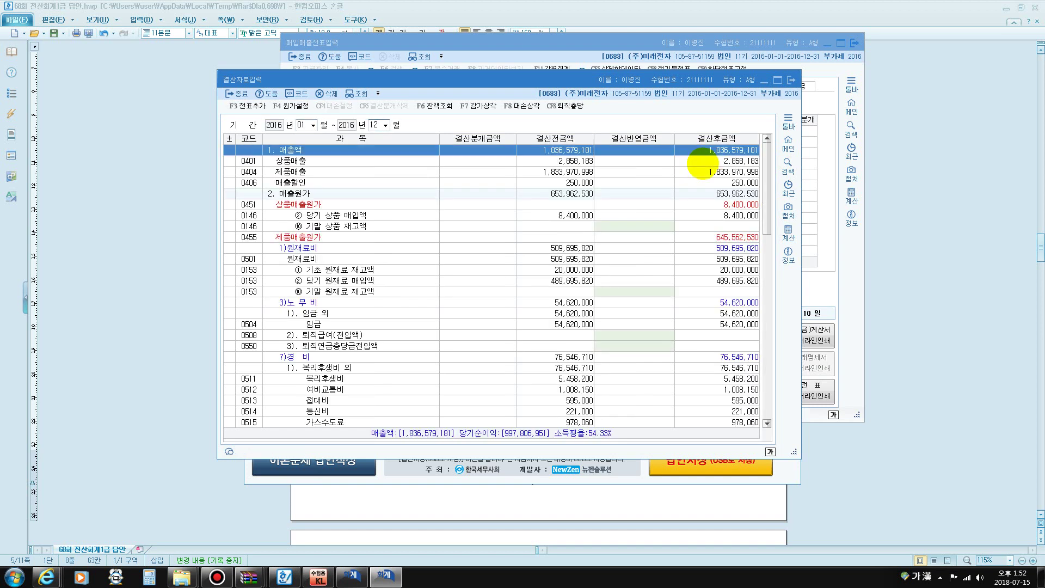
pyautogui.hotkey('ctrl', 'f')
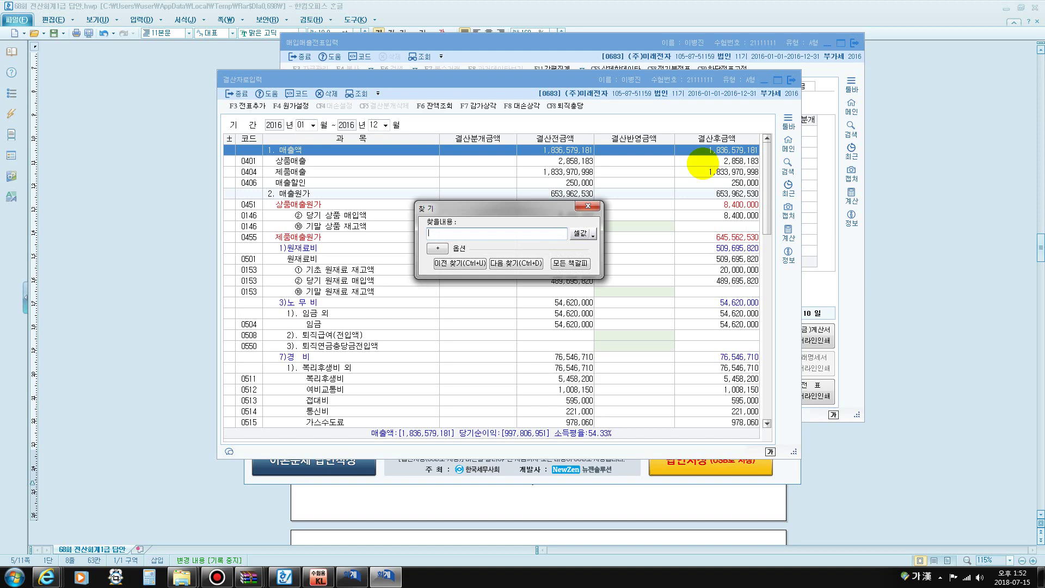
pyautogui.write('차량')
pyautogui.press('Return')
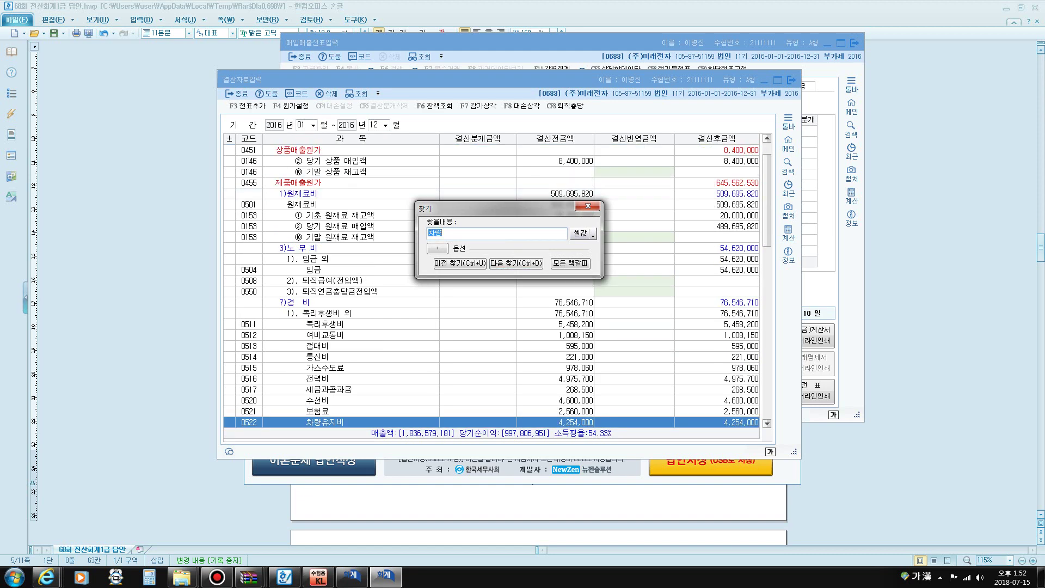
pyautogui.press('Return')
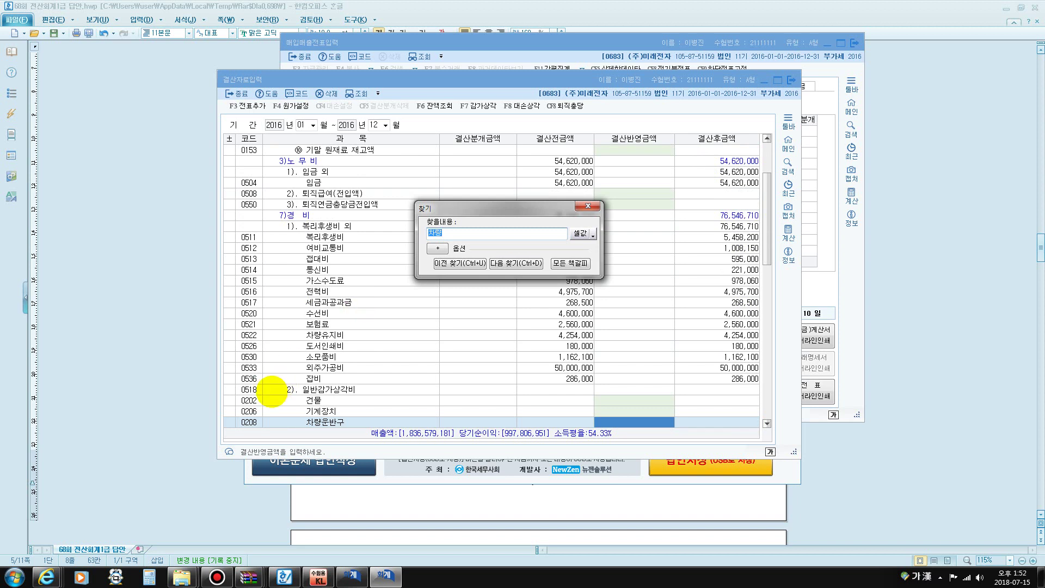
pyautogui.press('F12')
pyautogui.moveTo(235, 393)
pyautogui.mouseDown()
pyautogui.moveTo(264, 397)
pyautogui.moveTo(238, 379)
pyautogui.moveTo(234, 393)
pyautogui.moveTo(259, 397)
pyautogui.moveTo(356, 393)
pyautogui.moveTo(343, 377)
pyautogui.moveTo(285, 374)
pyautogui.moveTo(282, 391)
pyautogui.moveTo(305, 394)
pyautogui.mouseUp()
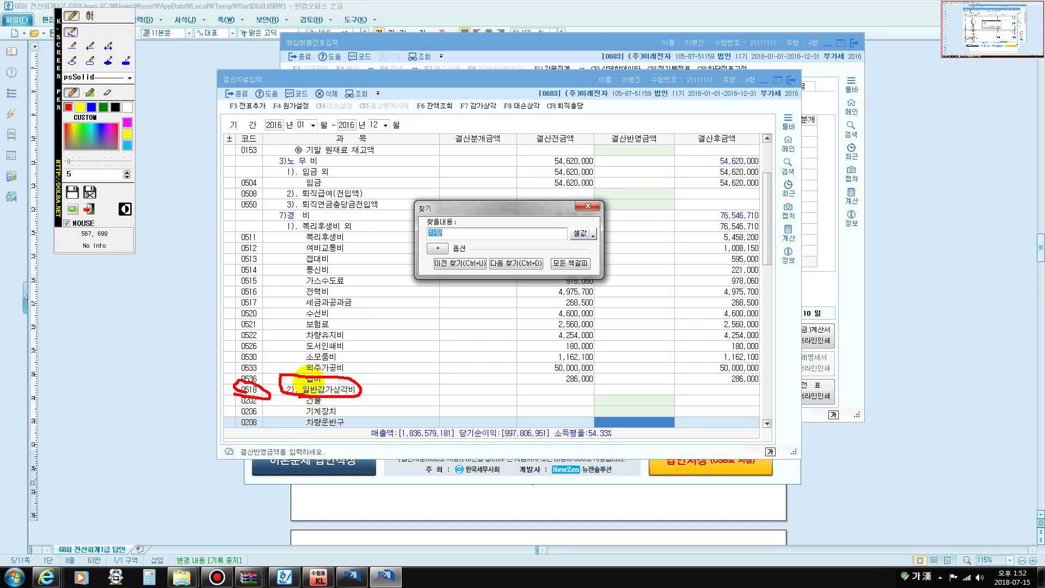
pyautogui.press('Escape')
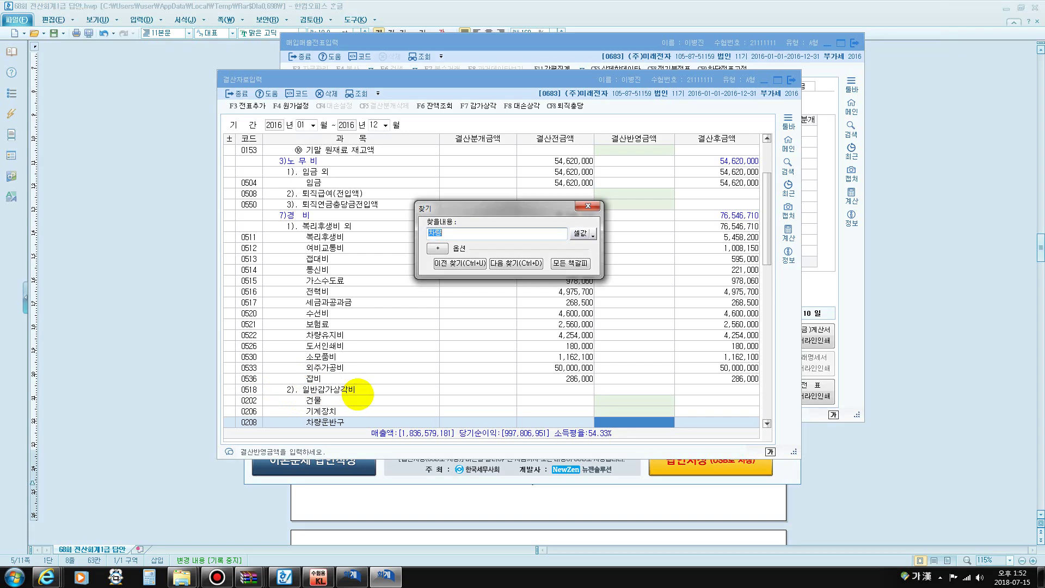
pyautogui.scroll(-6, 357, 393)
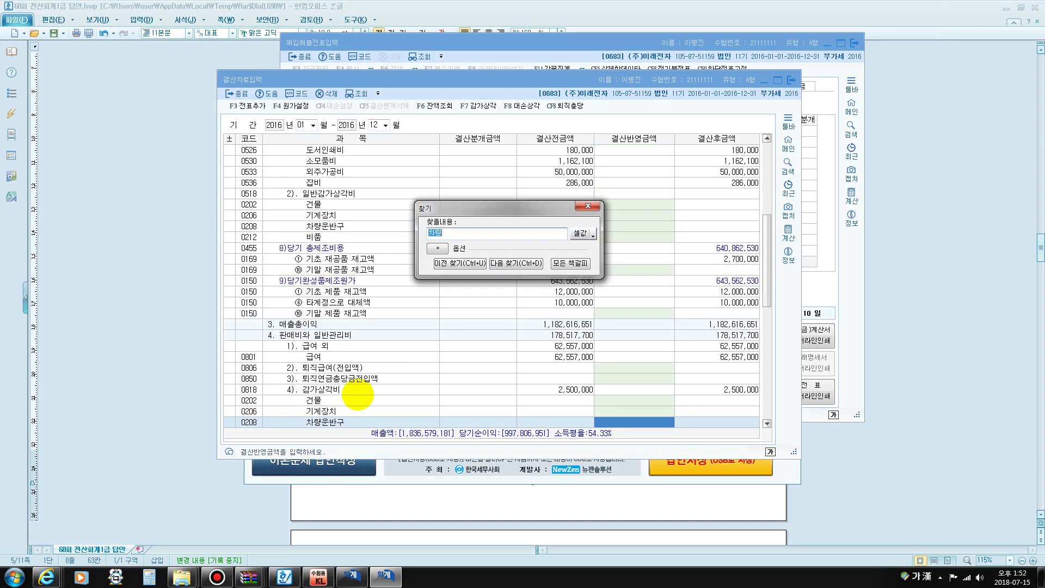
pyautogui.press('Escape')
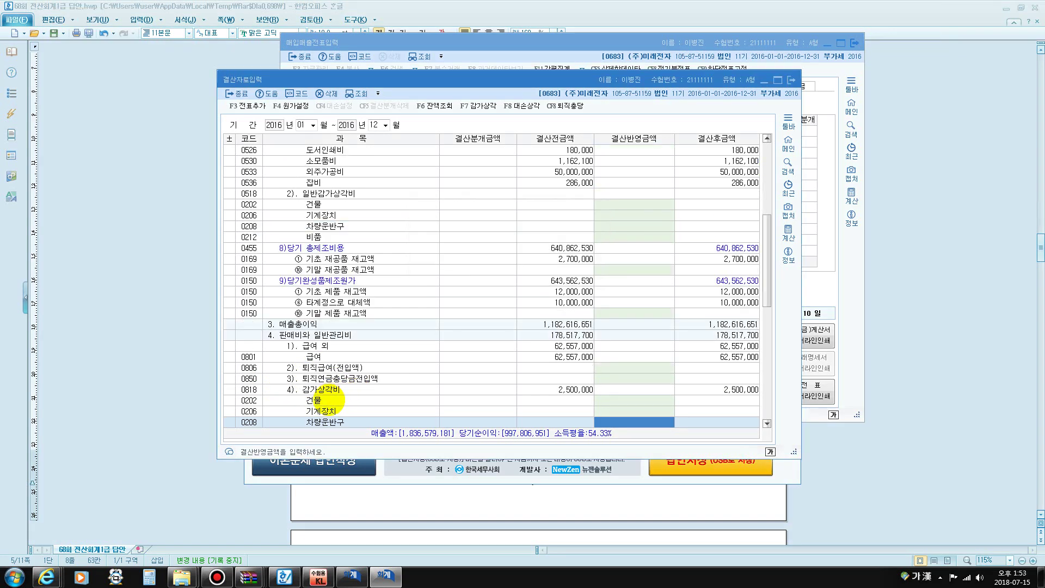
pyautogui.press('F12')
pyautogui.moveTo(314, 392)
pyautogui.mouseDown()
pyautogui.moveTo(257, 394)
pyautogui.moveTo(254, 382)
pyautogui.moveTo(331, 386)
pyautogui.mouseUp()
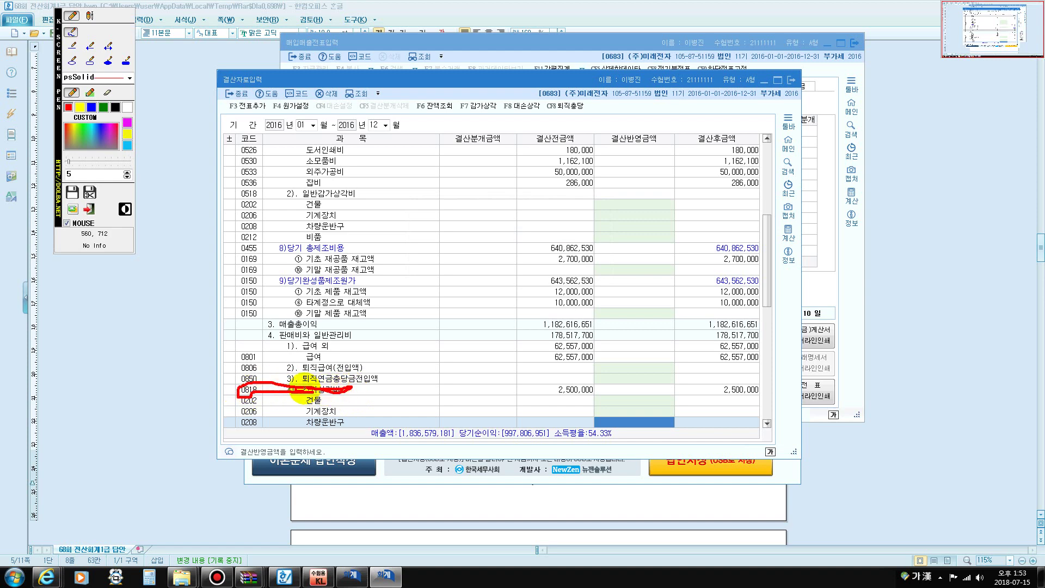
pyautogui.press('F12')
pyautogui.scroll(-2, 385, 412)
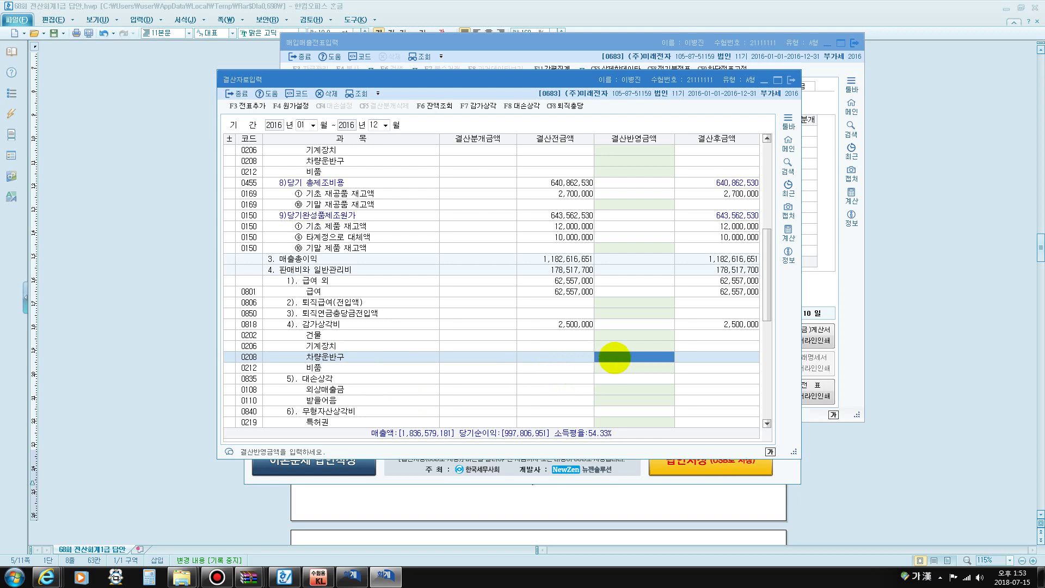
pyautogui.write('1,500,000')
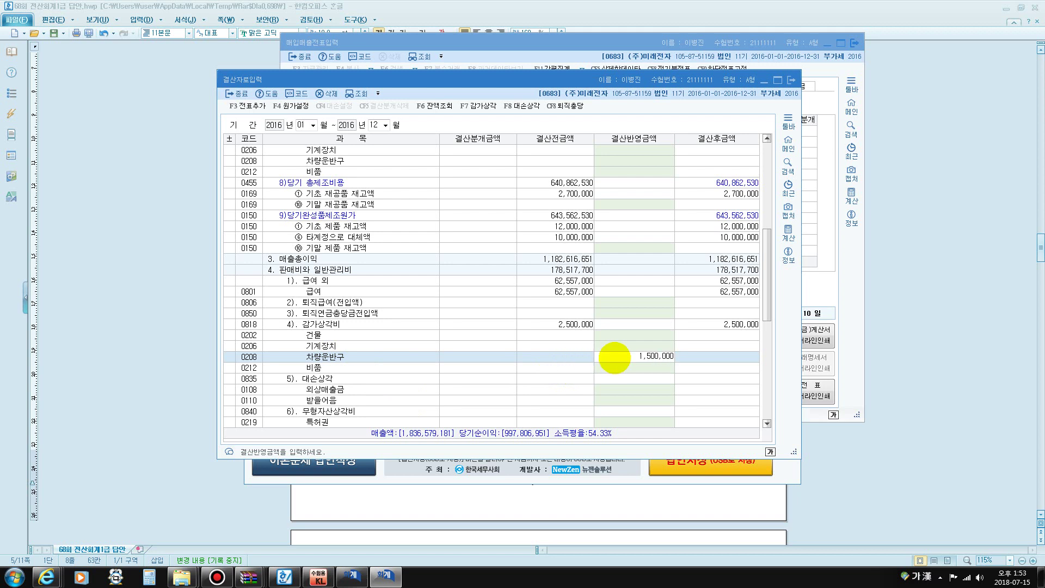
pyautogui.press('Return')
pyautogui.write('3')
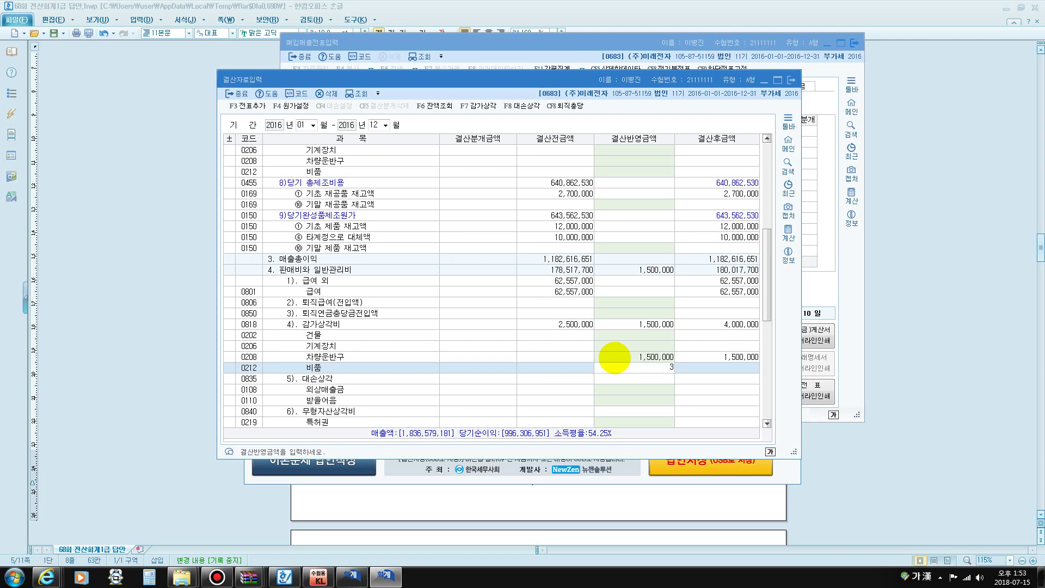
pyautogui.write('00,000')
pyautogui.press('Return')
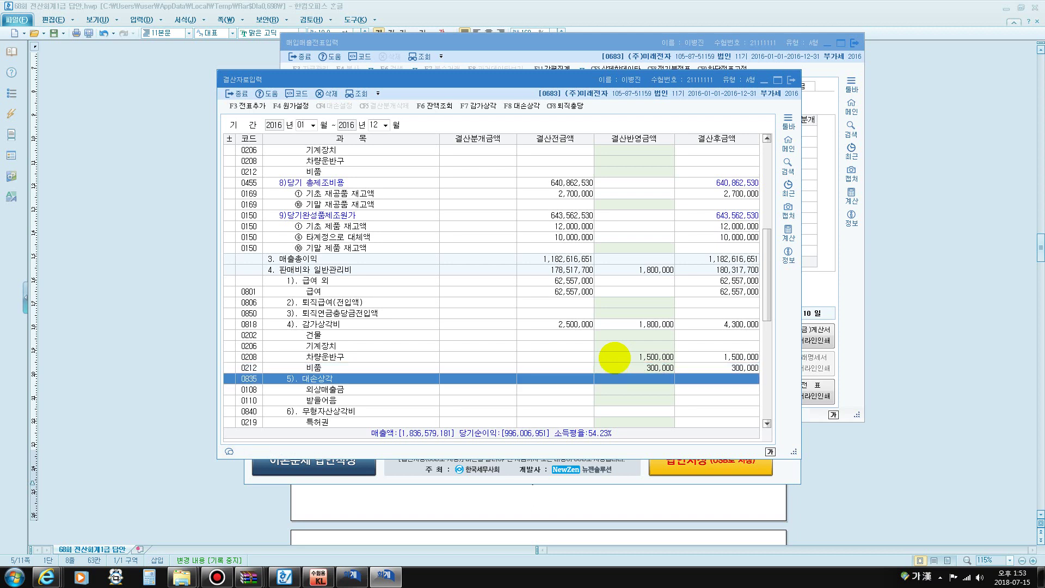
# Locate the 기말 rows and enter ending raw materials of 3,500,000
pyautogui.hotkey('ctrl', 'f')
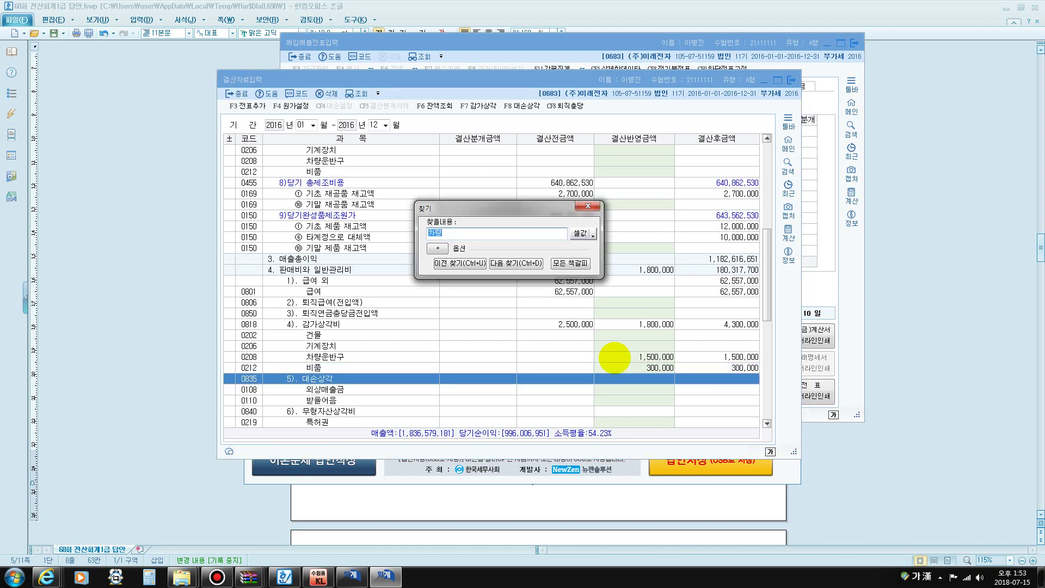
pyautogui.write('기말')
pyautogui.press('Return')
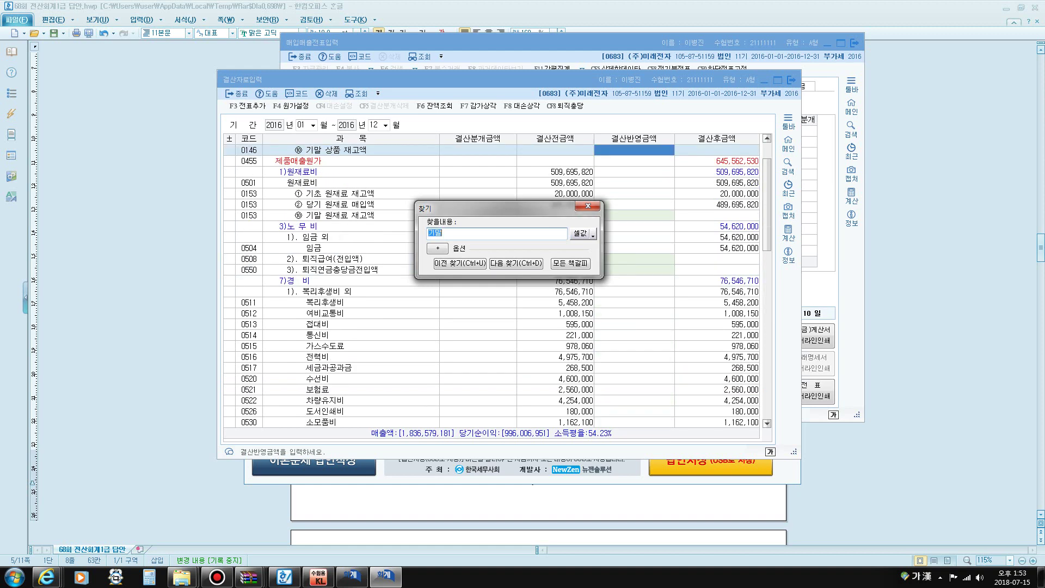
pyautogui.press('Escape')
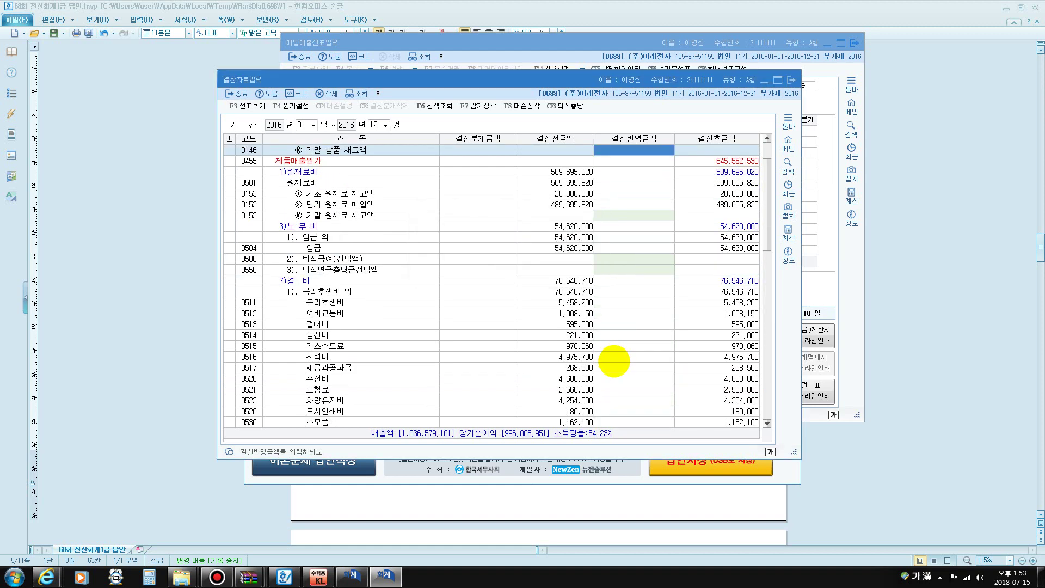
pyautogui.hotkey('ctrl', 'f')
pyautogui.press('Return')
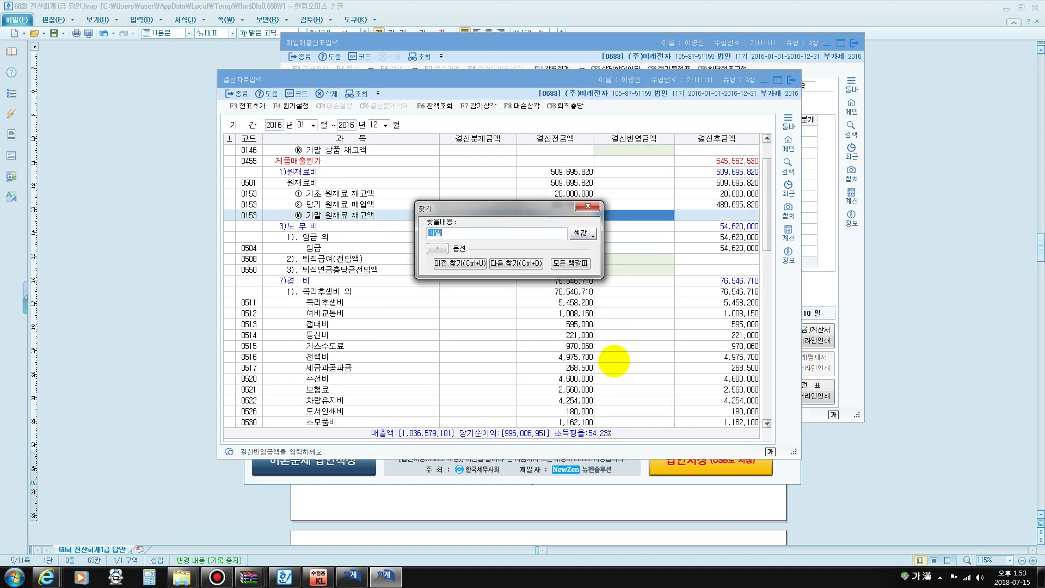
pyautogui.press('Escape')
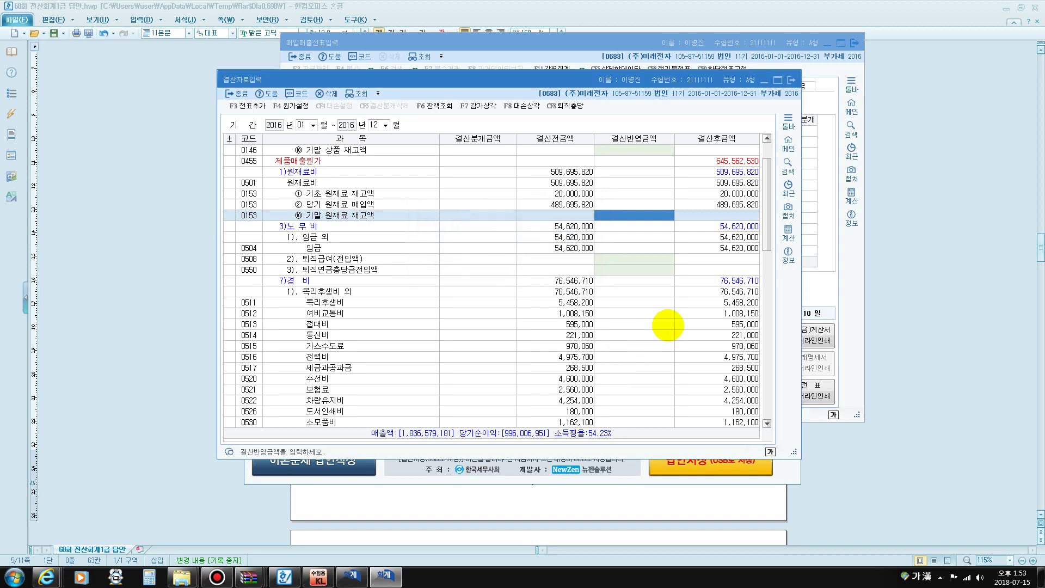
pyautogui.write('35')
pyautogui.press('Return')
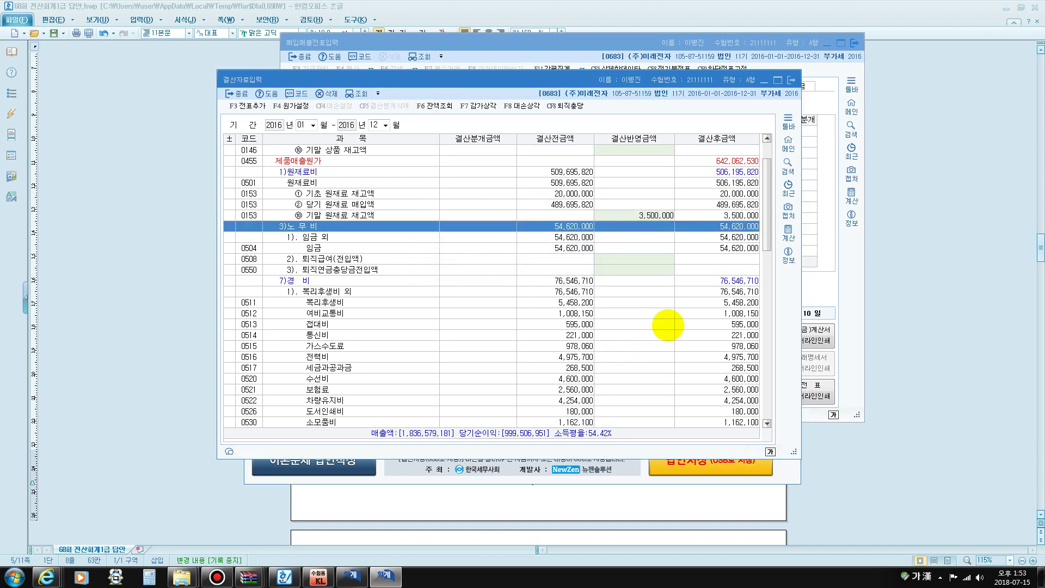
# Enter ending work-in-process of 7,000,000 and ending finished goods of 15,500,000
pyautogui.hotkey('ctrl', 'f')
pyautogui.press('Return')
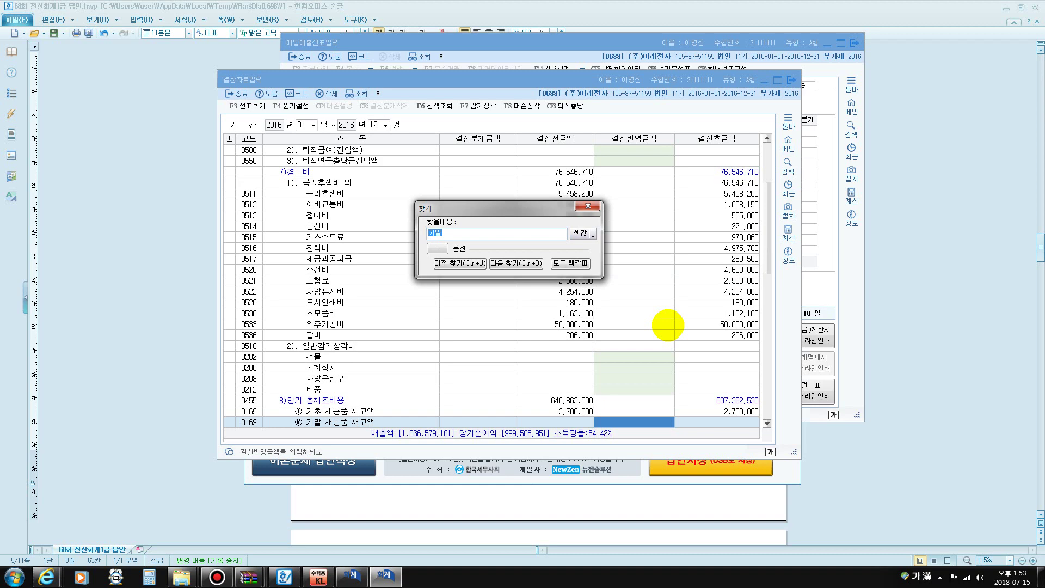
pyautogui.press('Escape')
pyautogui.scroll(-4, 664, 332)
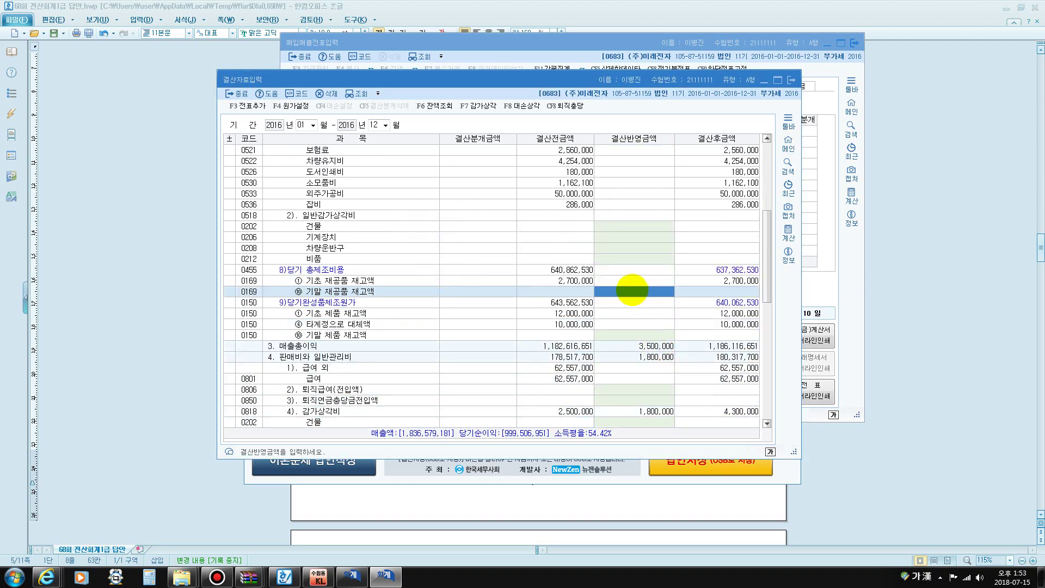
pyautogui.write('7,000,000')
pyautogui.press('Return')
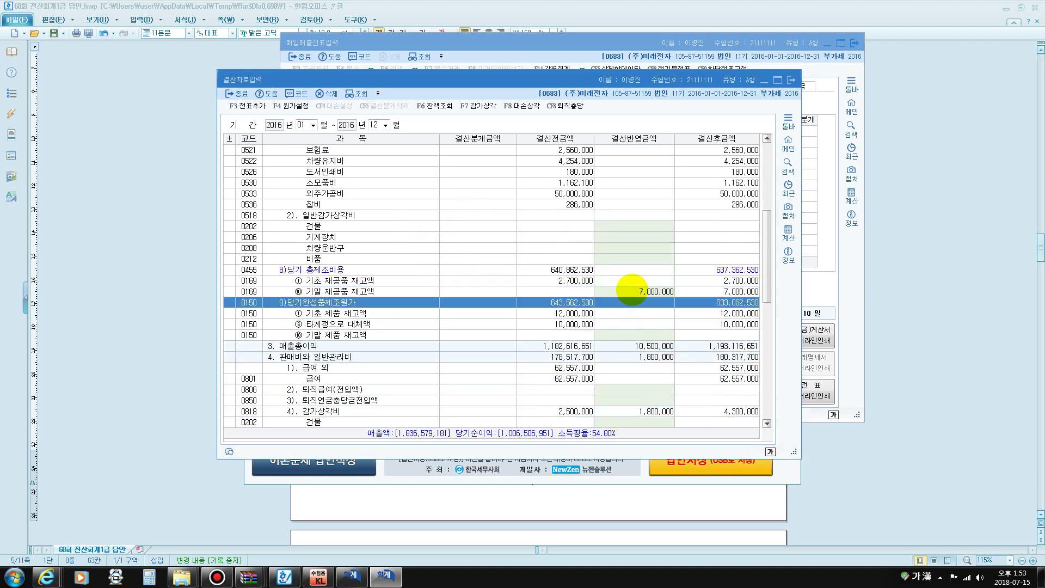
pyautogui.hotkey('ctrl', 'f')
pyautogui.press('Return')
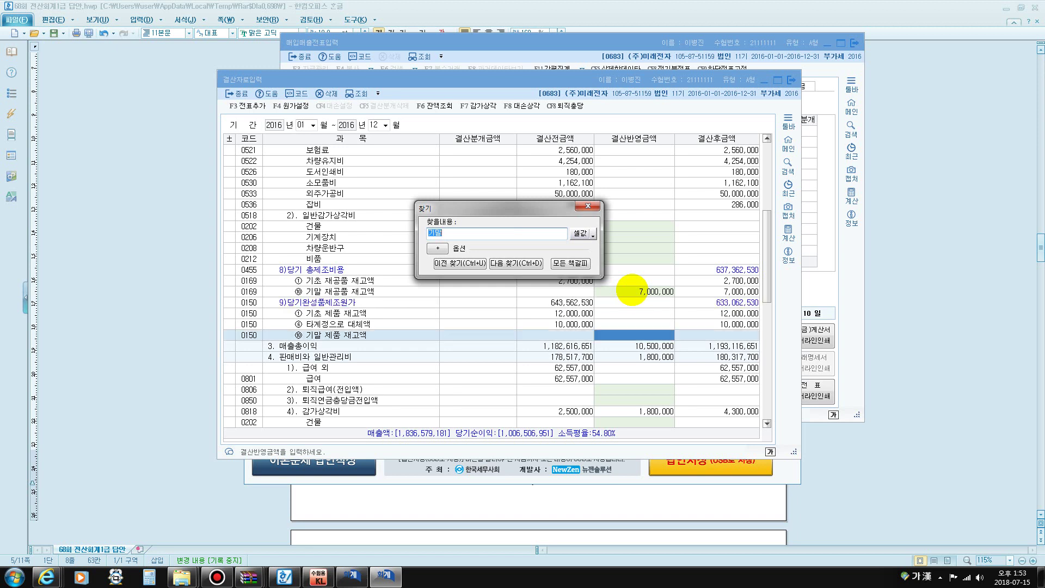
pyautogui.press('Escape')
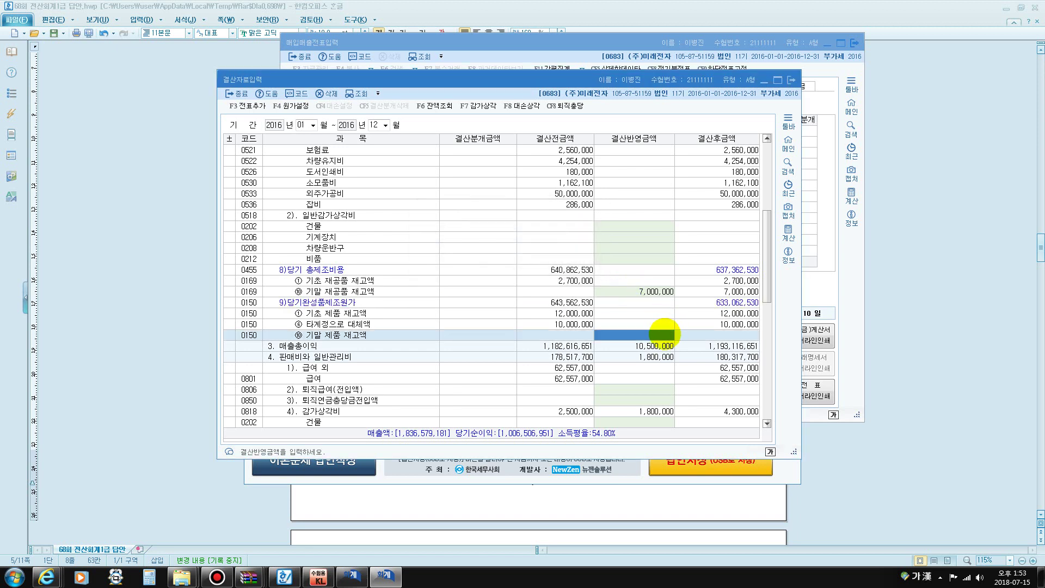
pyautogui.write('15,500,00')
pyautogui.press('Return')
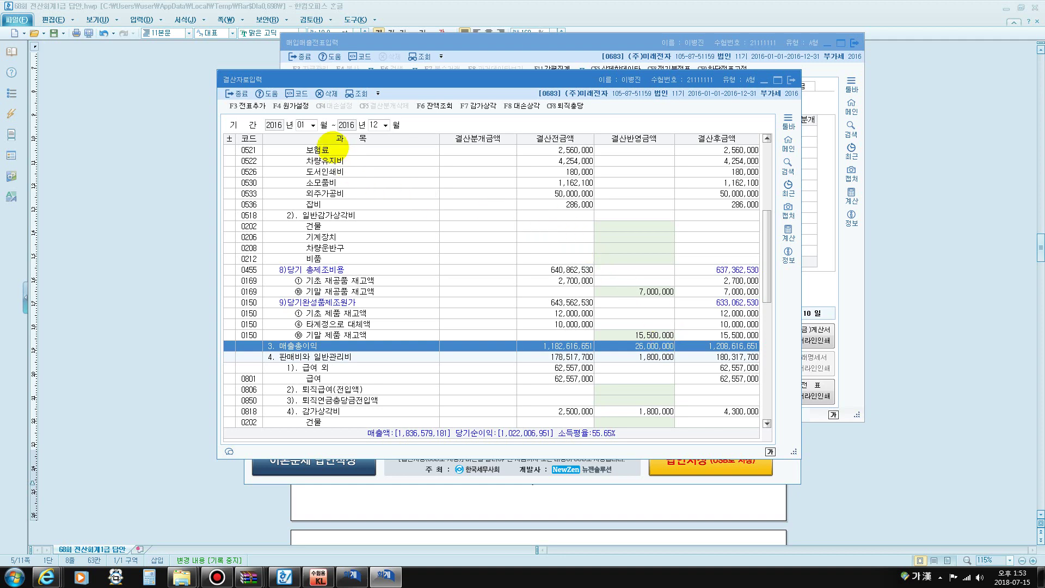
# Post the closing amounts as journal entries and close 결산자료입력
pyautogui.click(248, 107)
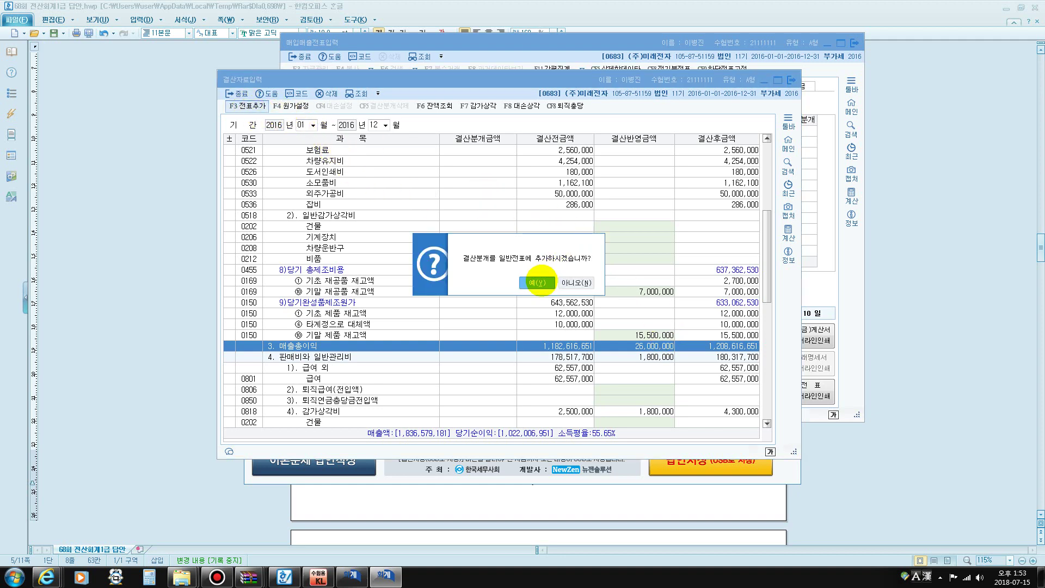
pyautogui.click(536, 279)
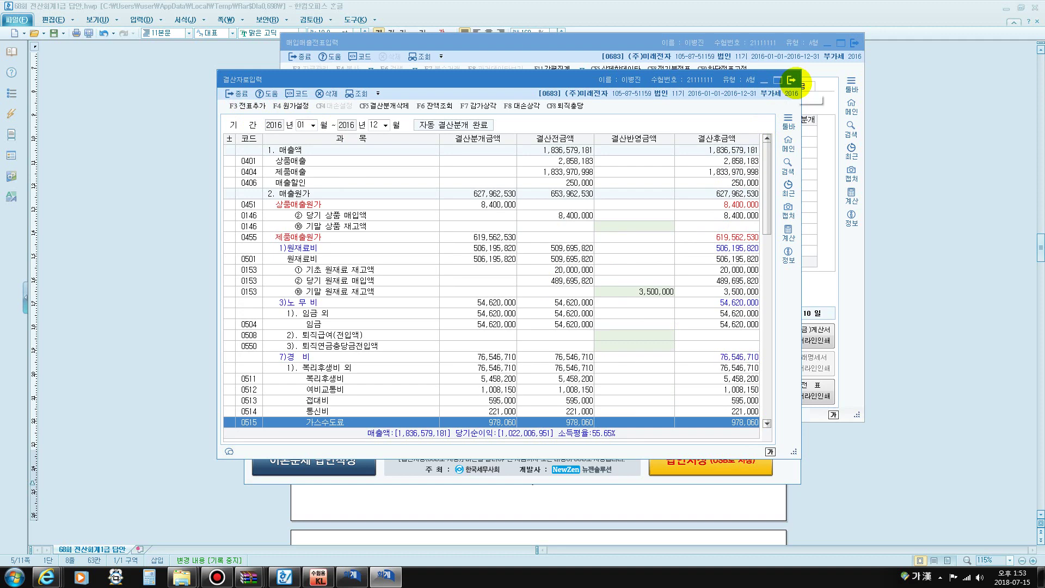
pyautogui.click(791, 80)
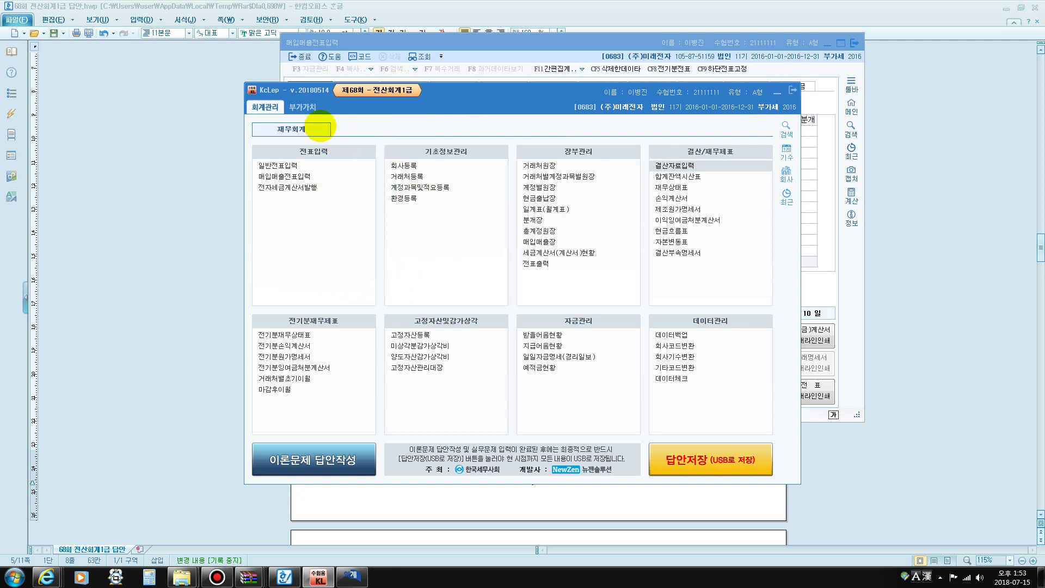
# In the 부가가치 menu, check 세금계산서합계표, then bring up 부가가치세신고서
pyautogui.click(303, 107)
pyautogui.click(284, 177)
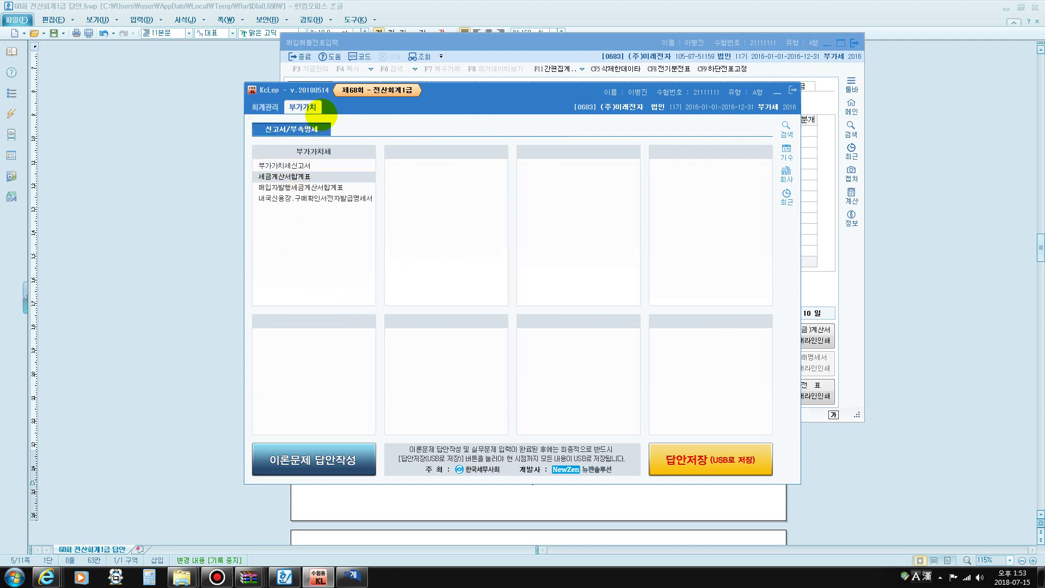
pyautogui.click(782, 158)
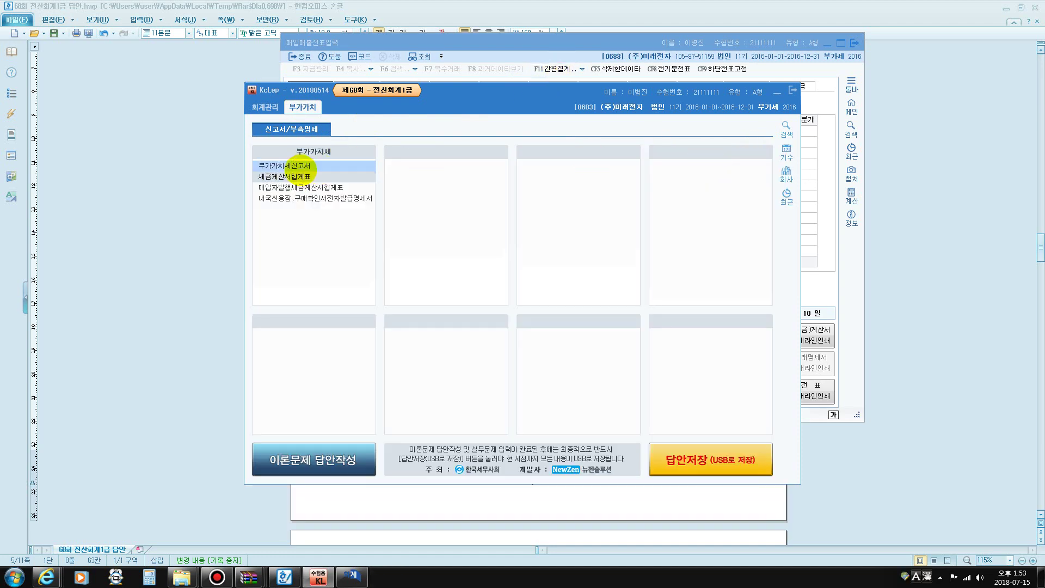
pyautogui.click(299, 166)
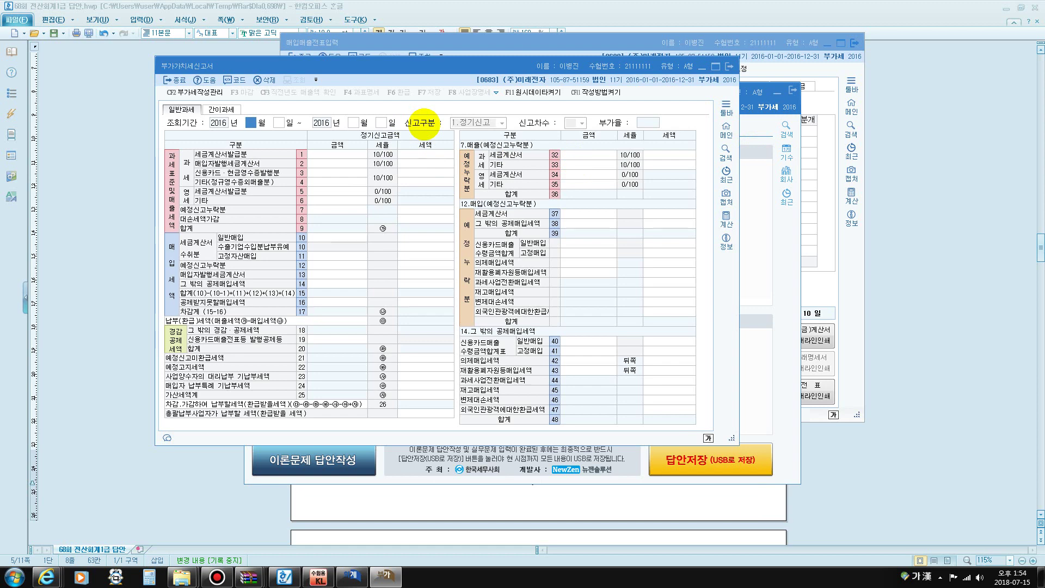
# Load the return for 1/1–3/31 and review the 46,000,000 tax payable
pyautogui.write('1')
pyautogui.press('Return')
pyautogui.write('1')
pyautogui.press('Return')
pyautogui.write('3')
pyautogui.press('Return')
pyautogui.press('Return')
pyautogui.press('F12')
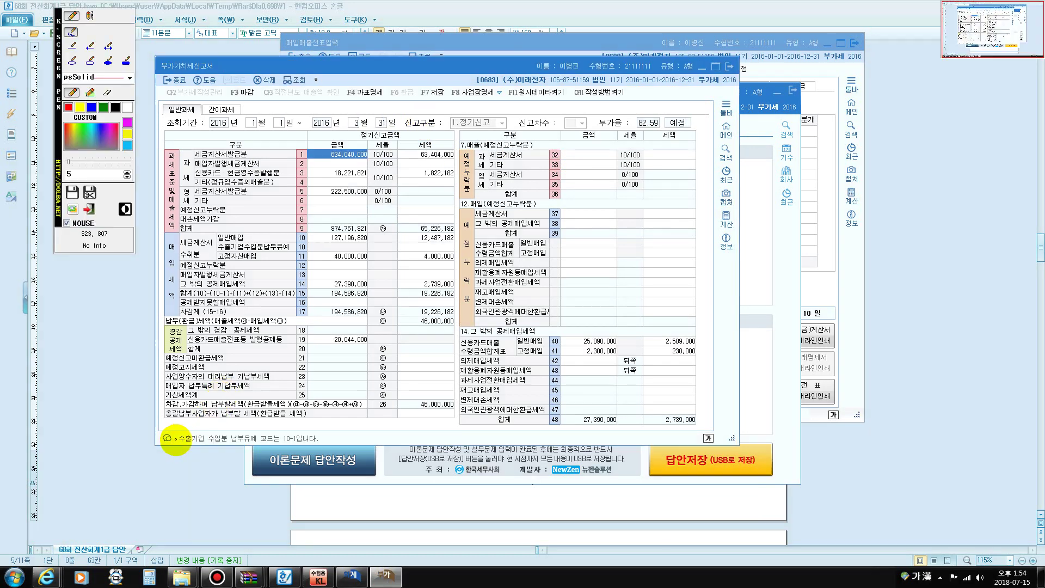
pyautogui.moveTo(166, 412)
pyautogui.mouseDown()
pyautogui.moveTo(479, 416)
pyautogui.moveTo(406, 410)
pyautogui.moveTo(430, 420)
pyautogui.moveTo(452, 400)
pyautogui.mouseUp()
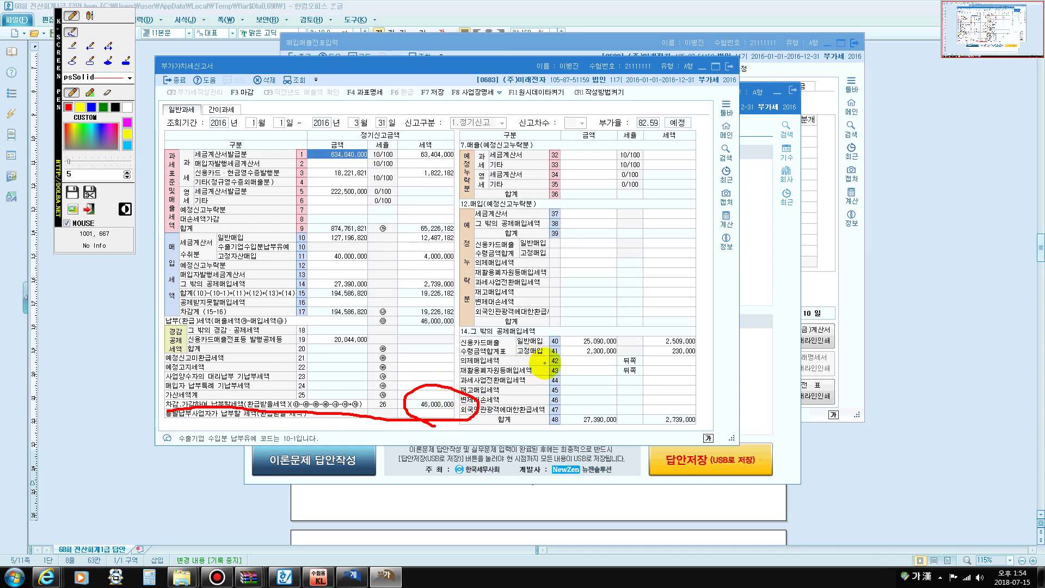
pyautogui.press('Escape')
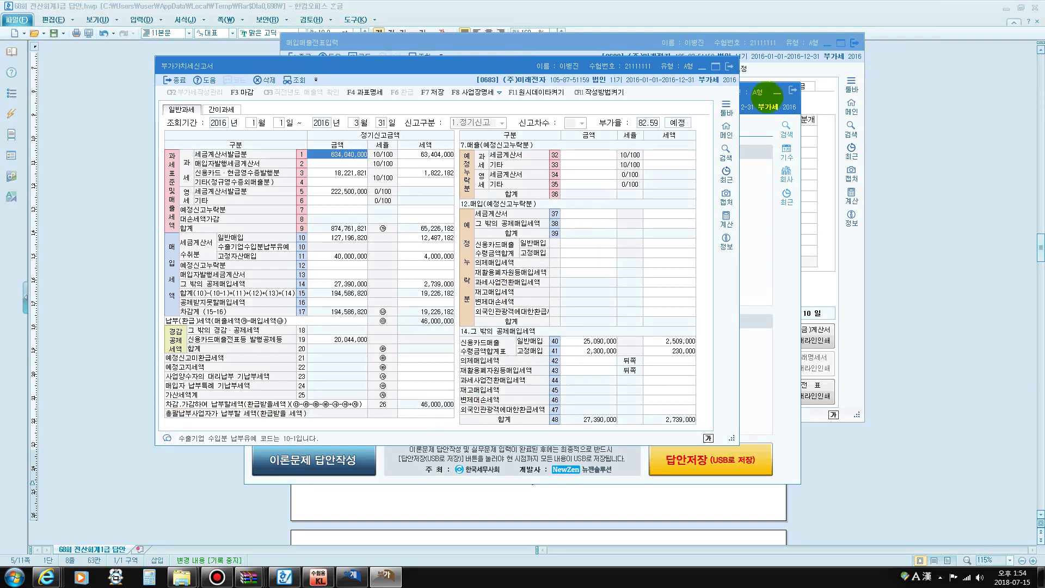
# Close the VAT return without saving and acknowledge the notice
pyautogui.click(729, 66)
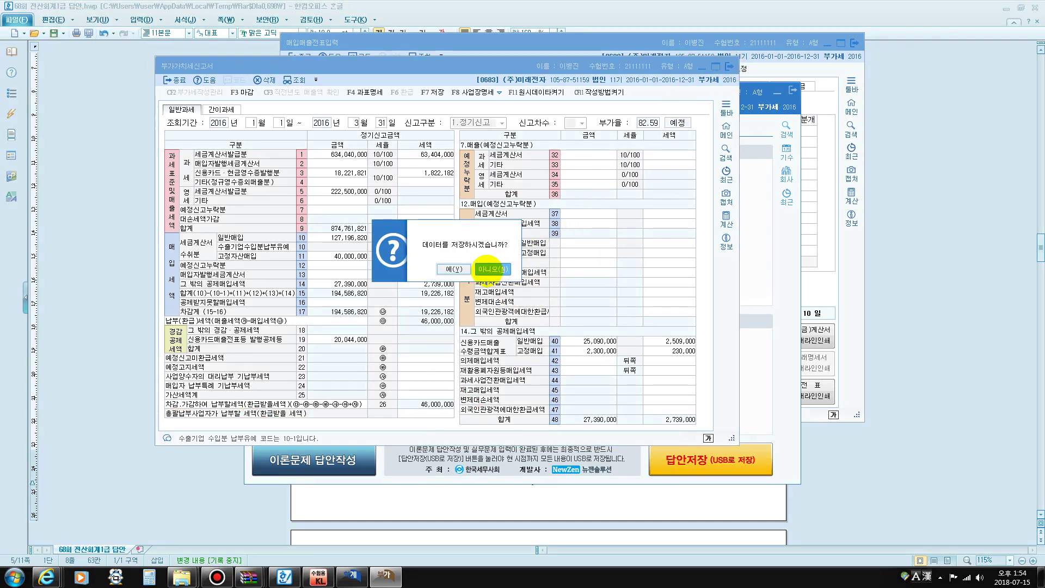
pyautogui.click(451, 267)
pyautogui.click(466, 286)
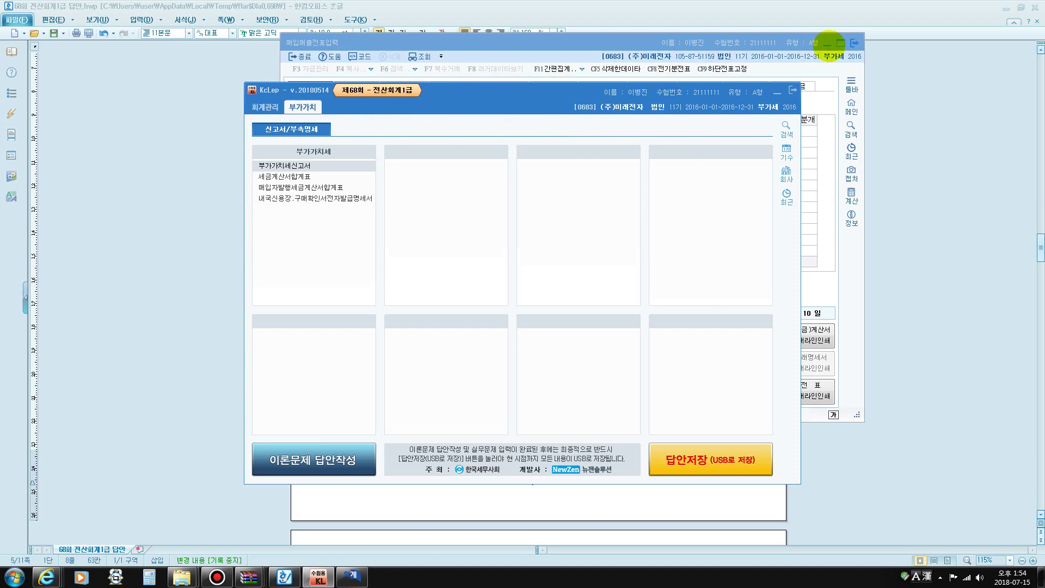
# Open 총계정원장 for 2016/01/01–06/30 with account range 0404 제품매출
pyautogui.click(854, 43)
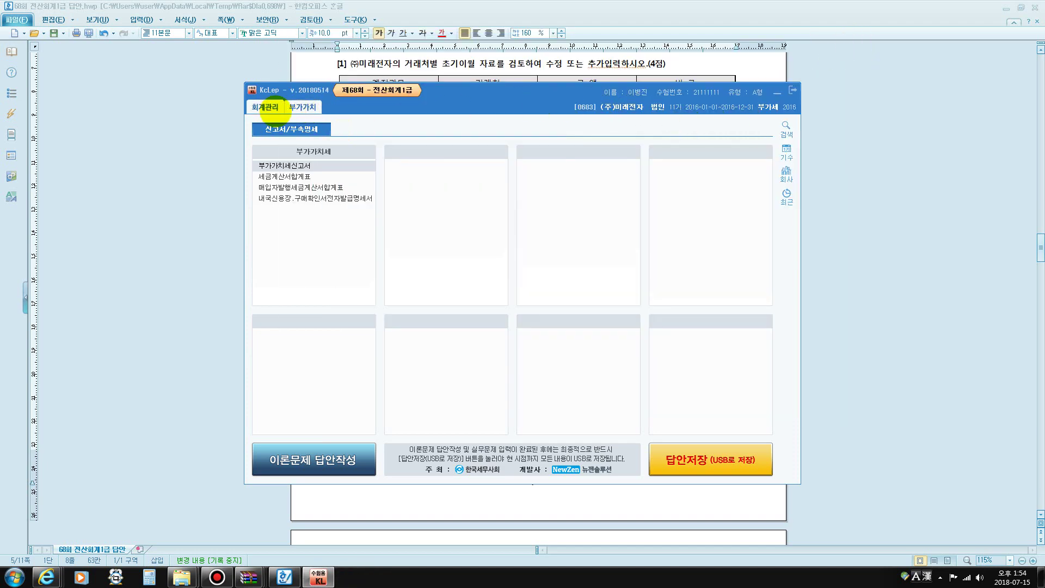
pyautogui.click(269, 106)
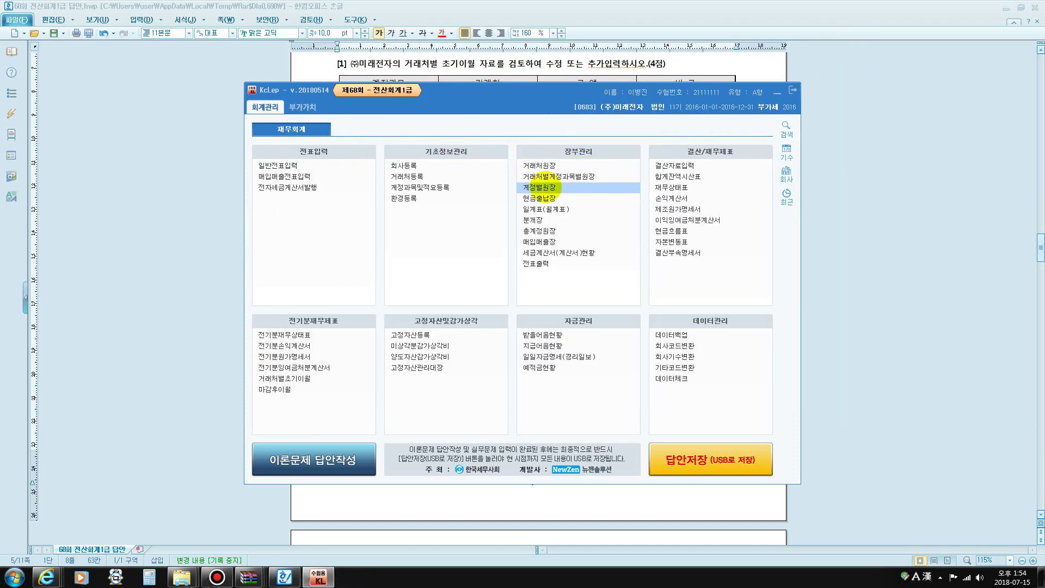
pyautogui.click(555, 230)
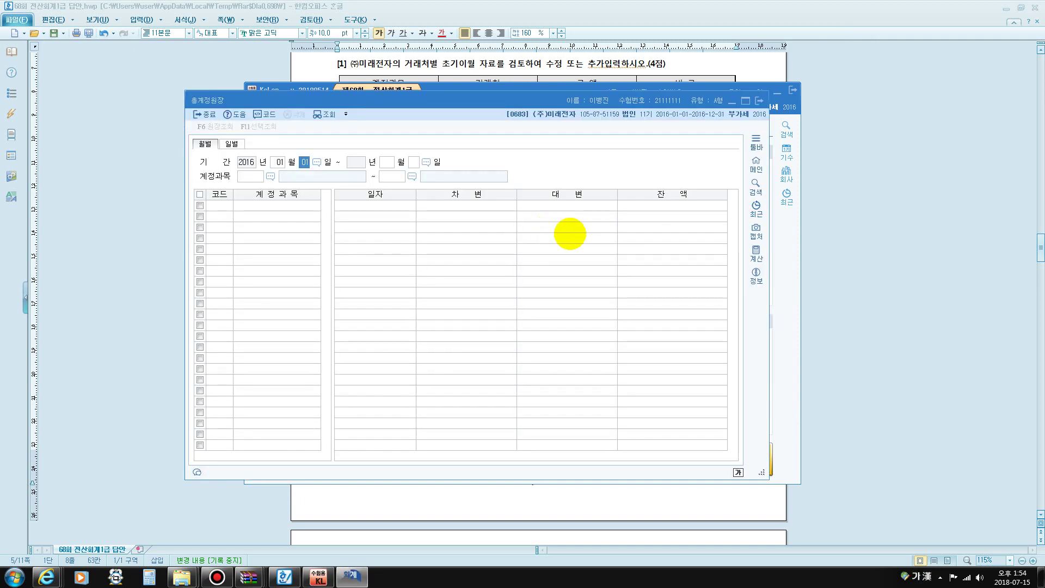
pyautogui.press('Return')
pyautogui.write('06')
pyautogui.press('Return')
pyautogui.write('0404')
pyautogui.press('Return')
pyautogui.write('40')
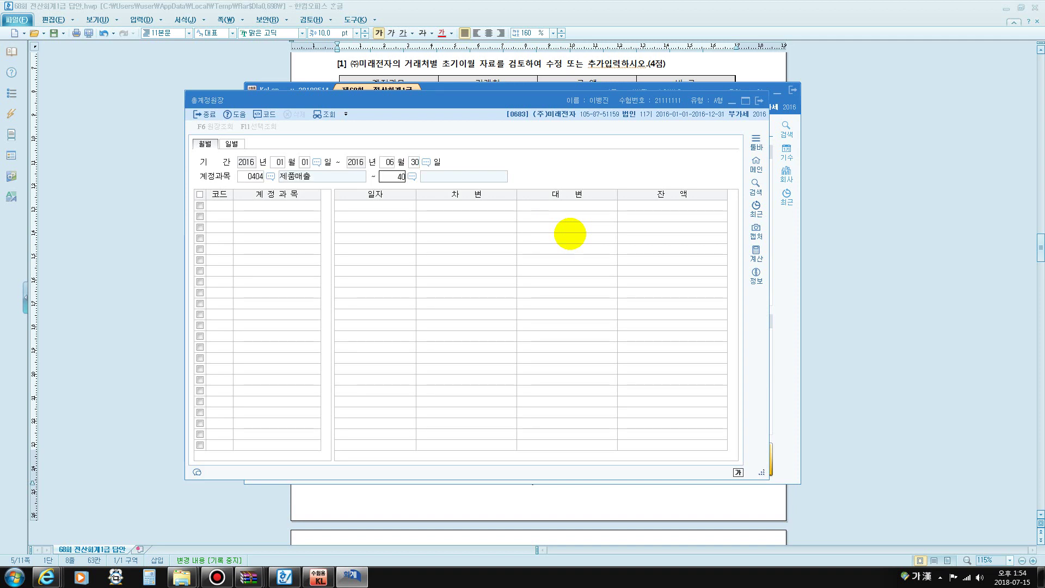
pyautogui.write('04')
pyautogui.press('Return')
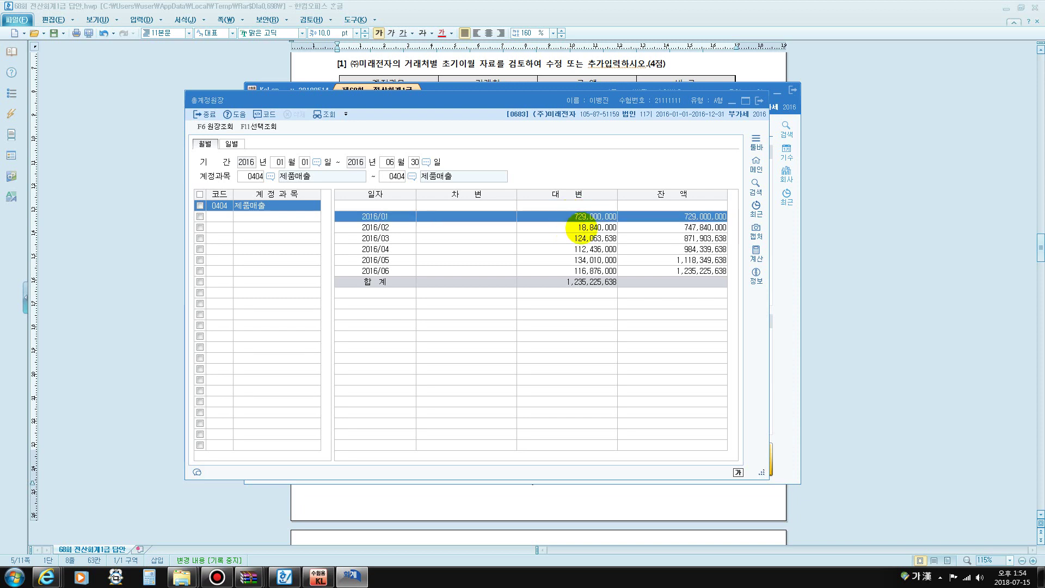
# Review the monthly 제품매출 credits and the 1,235,225,638 total, then close the ledger
pyautogui.click(582, 228)
pyautogui.click(588, 237)
pyautogui.click(589, 251)
pyautogui.click(589, 260)
pyautogui.click(590, 270)
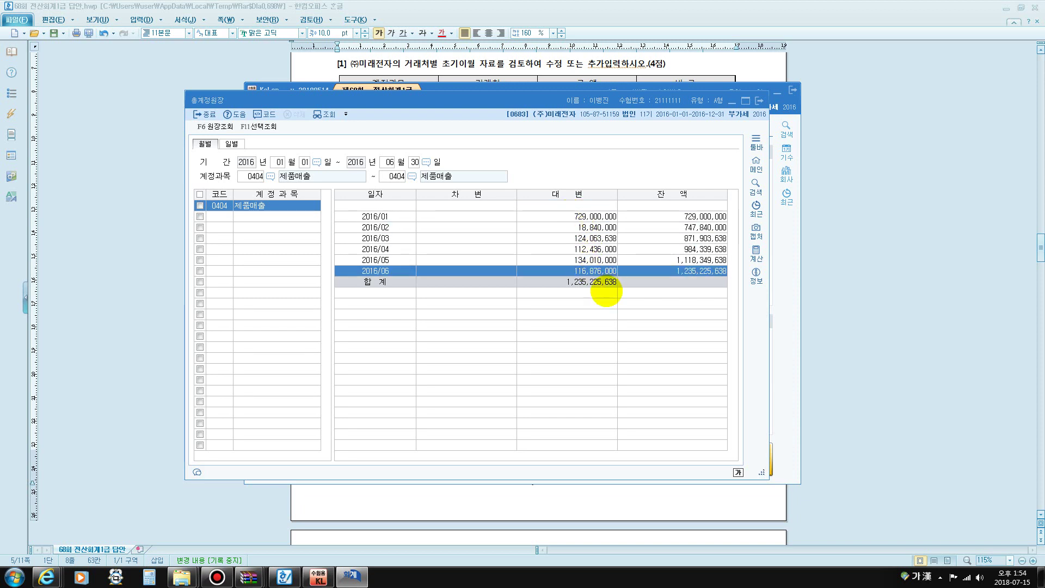
pyautogui.click(605, 287)
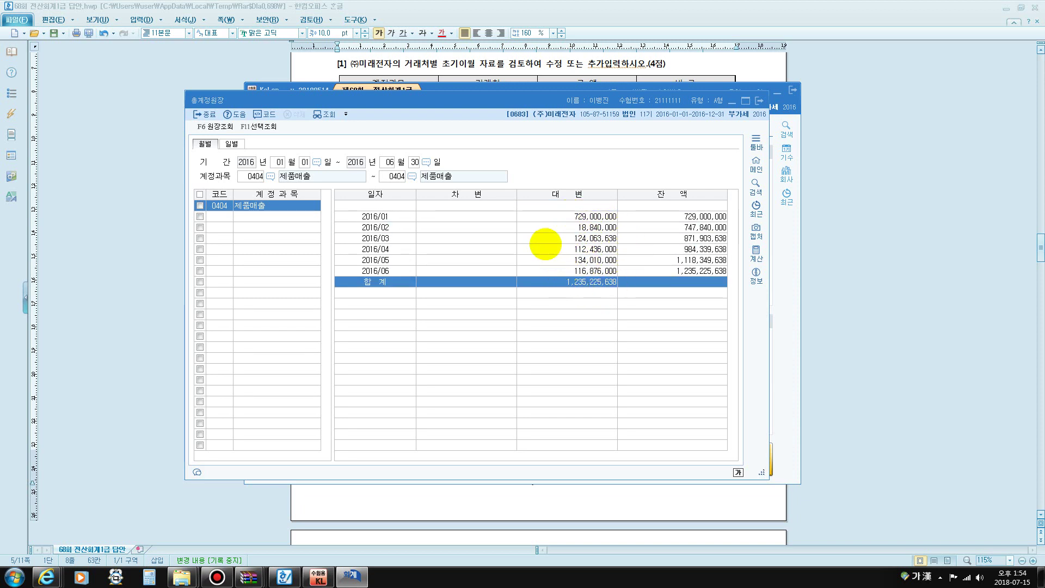
pyautogui.click(561, 216)
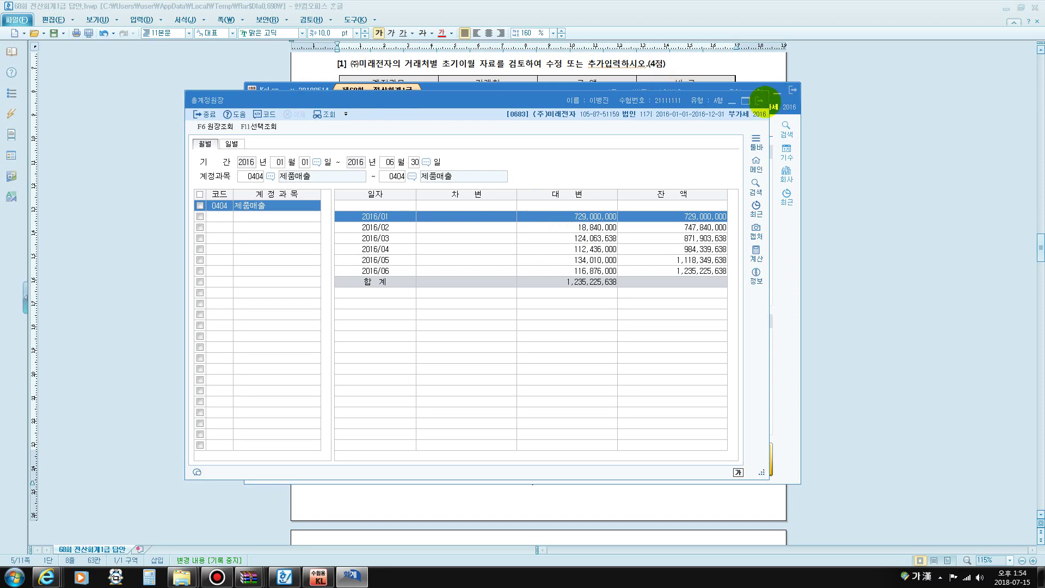
pyautogui.click(759, 101)
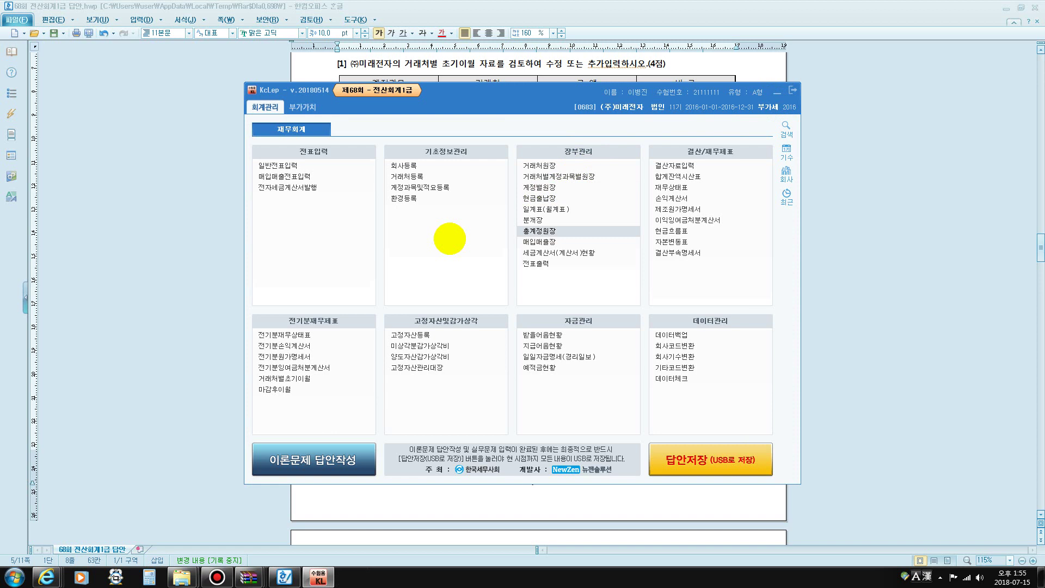
# Open 거래처원장 for 1/1–6/30 on account 0260 단기차입금 across all customers
pyautogui.click(534, 166)
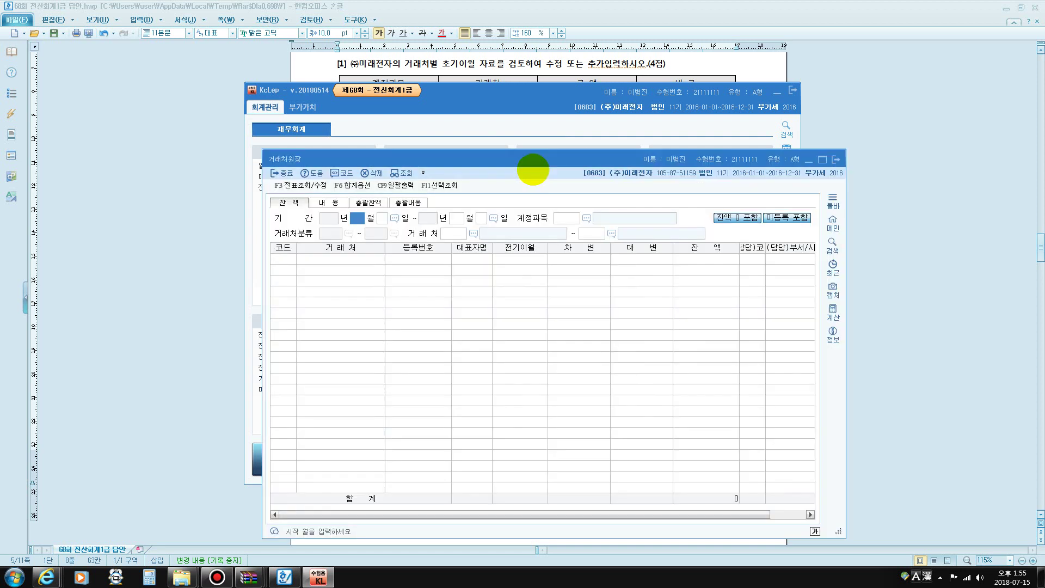
pyautogui.press('Return')
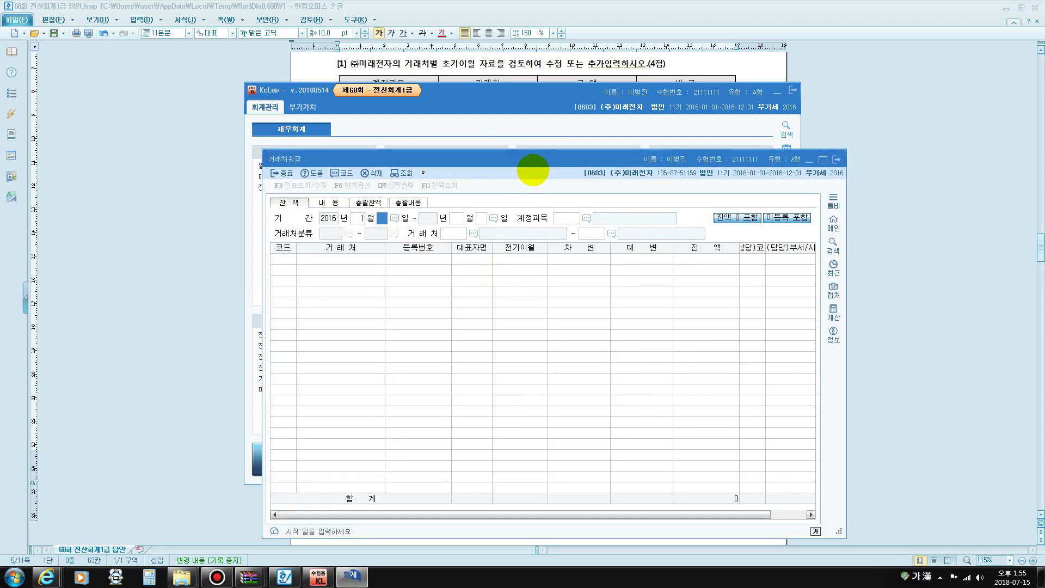
pyautogui.press('Return')
pyautogui.write('6')
pyautogui.press('Return')
pyautogui.press('Return')
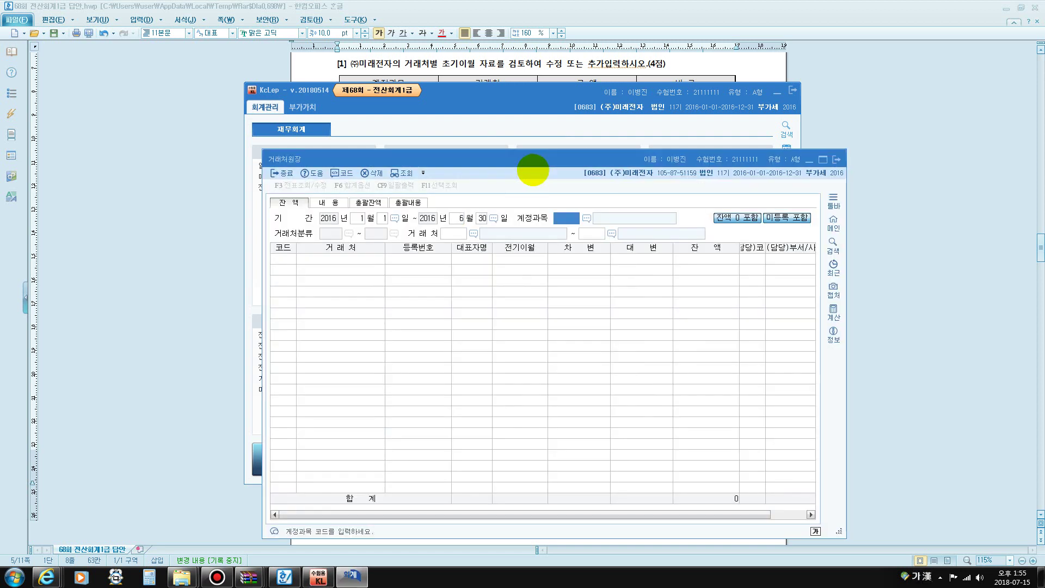
pyautogui.press('F2')
pyautogui.write('단기차')
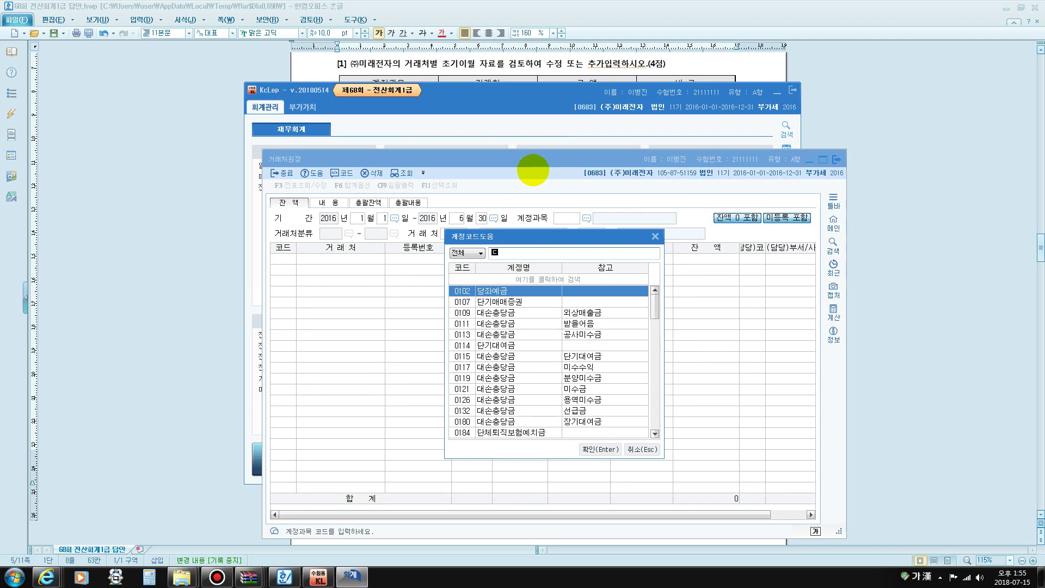
pyautogui.press('Return')
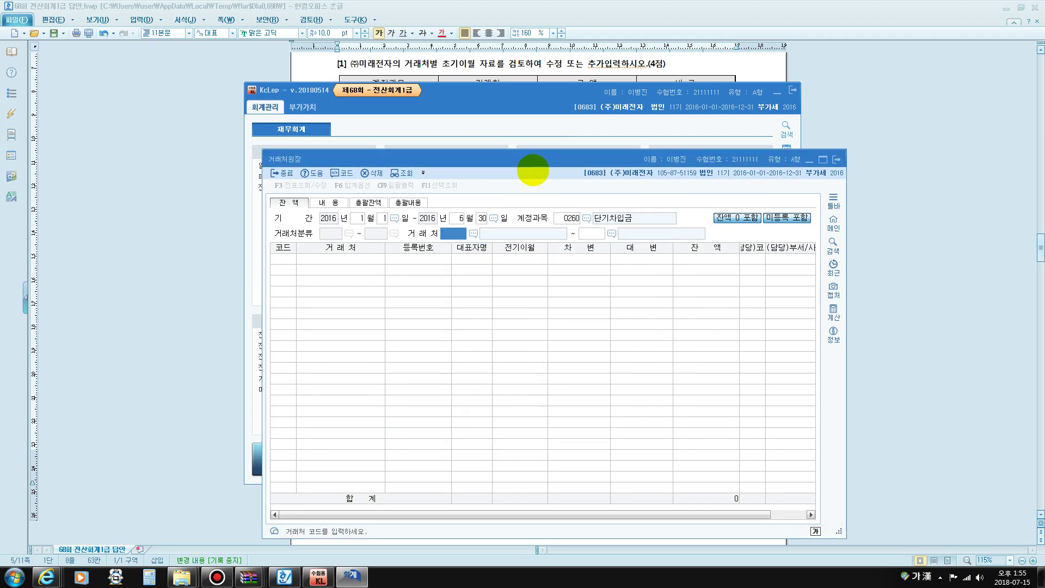
pyautogui.press('Return')
pyautogui.press('Return')
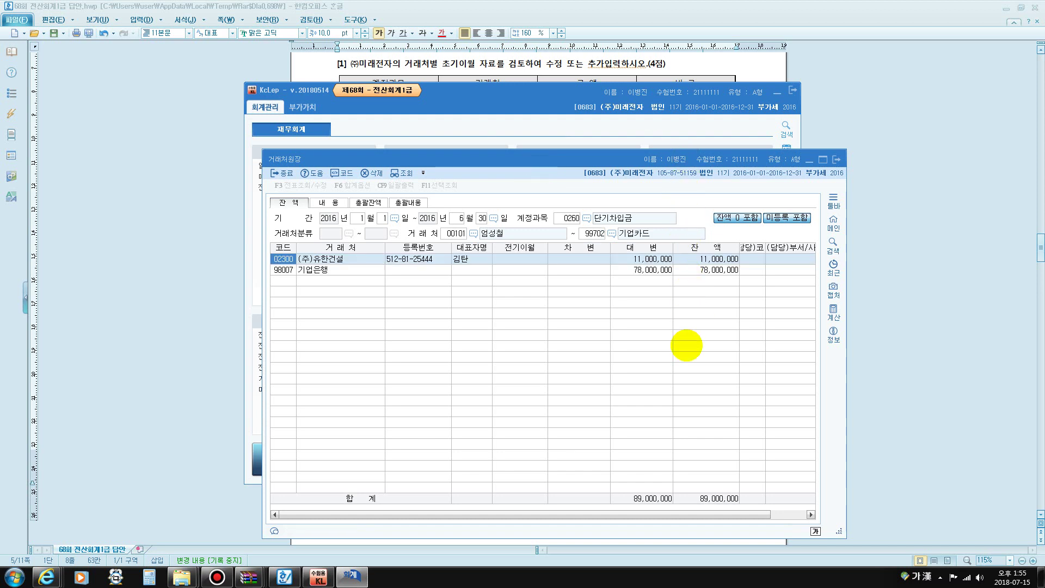
# Read the balances: (주)유한건설 11,000,000 and 기업은행 78,000,000, totalling 89,000,000
pyautogui.click(315, 270)
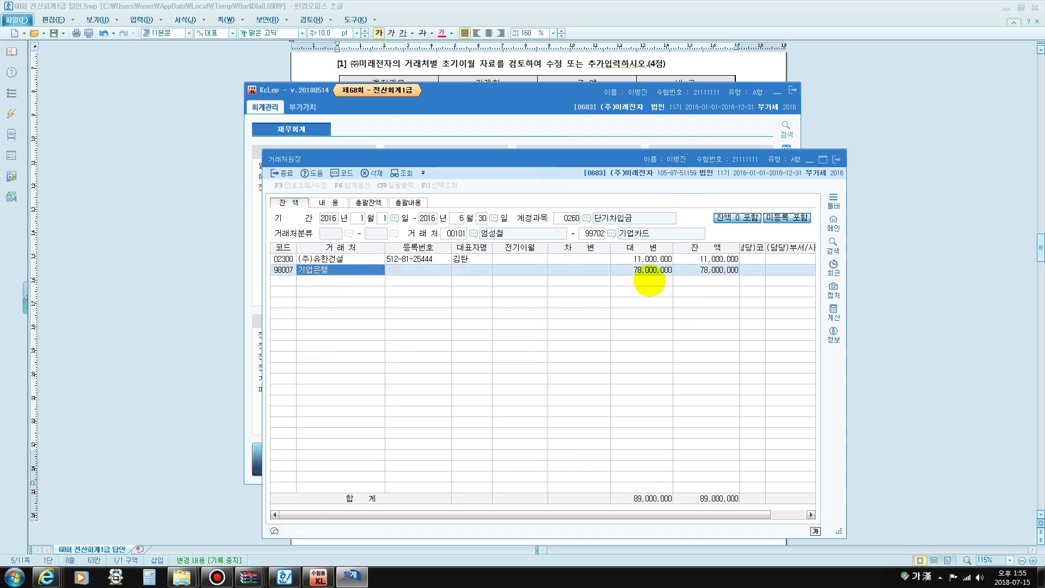
pyautogui.click(715, 271)
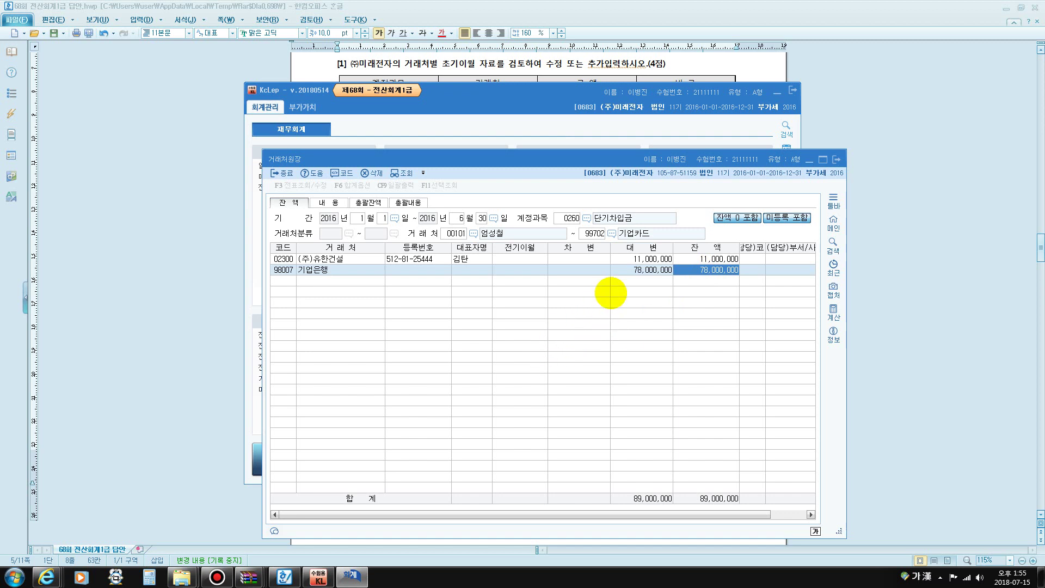
pyautogui.click(217, 577)
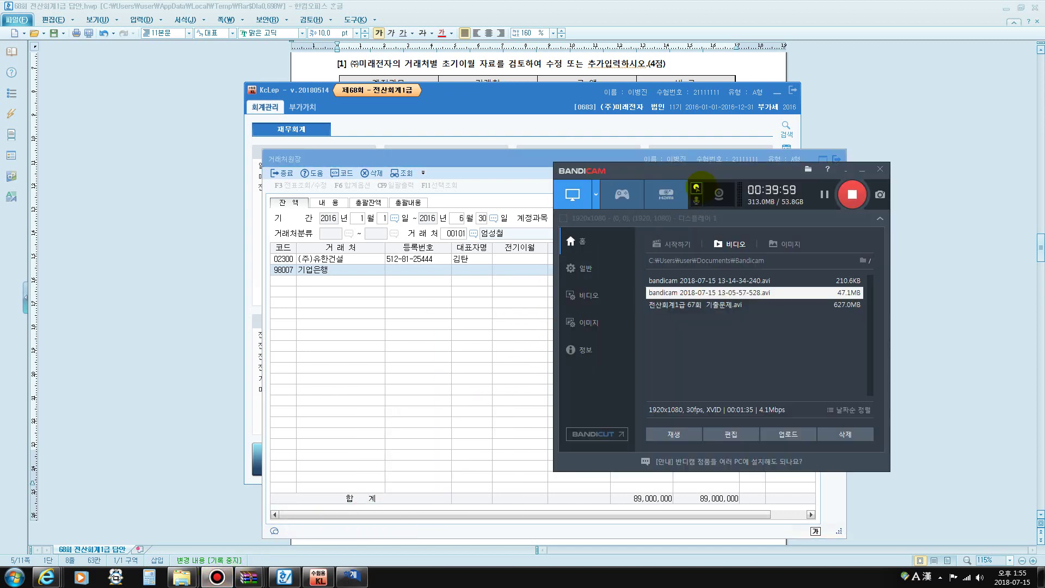
pyautogui.moveTo(701, 179); pyautogui.dragTo(554, 157)
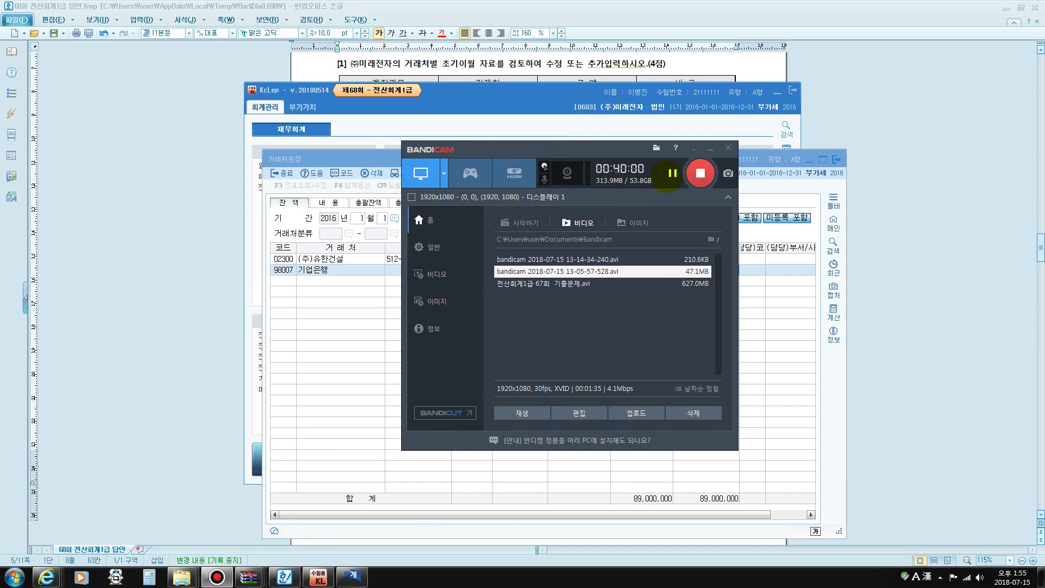